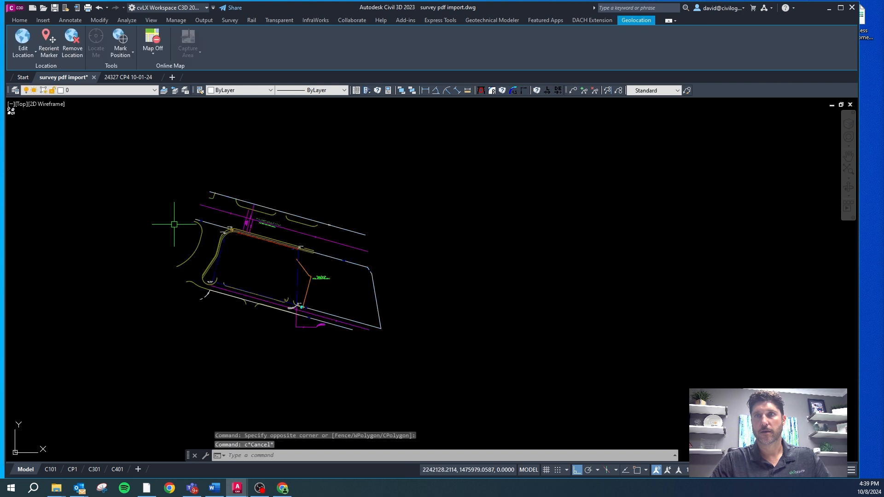
Step: Select the survey linework in the survey pdf import drawing and copy it with a base point inside the parcel
click(147, 333)
click(396, 325)
click(188, 207)
key(ctrl+shift+c)
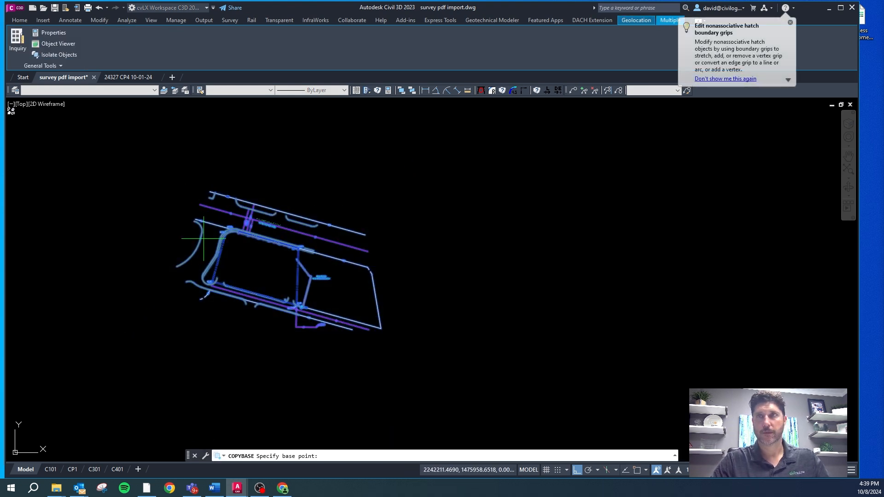
click(247, 258)
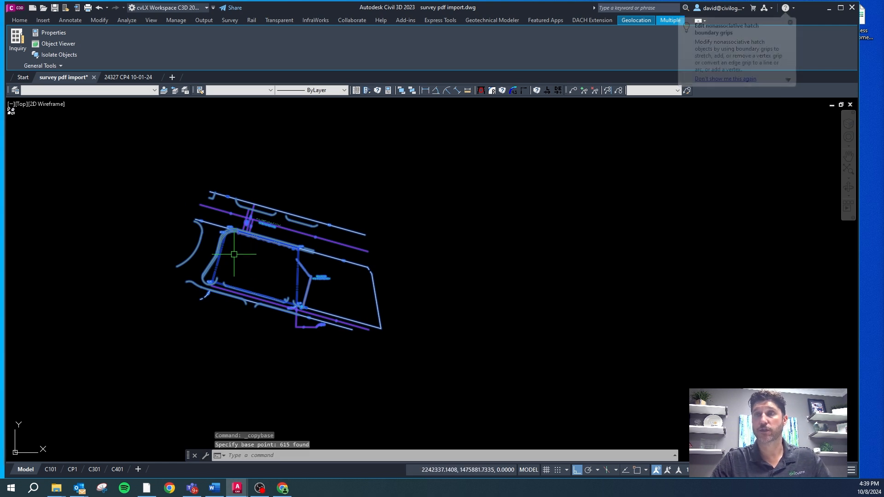
Step: Paste the copied survey into the 24327 CP4 10-01-24 drawing, over the highway interchange northwest of the site plan
click(128, 77)
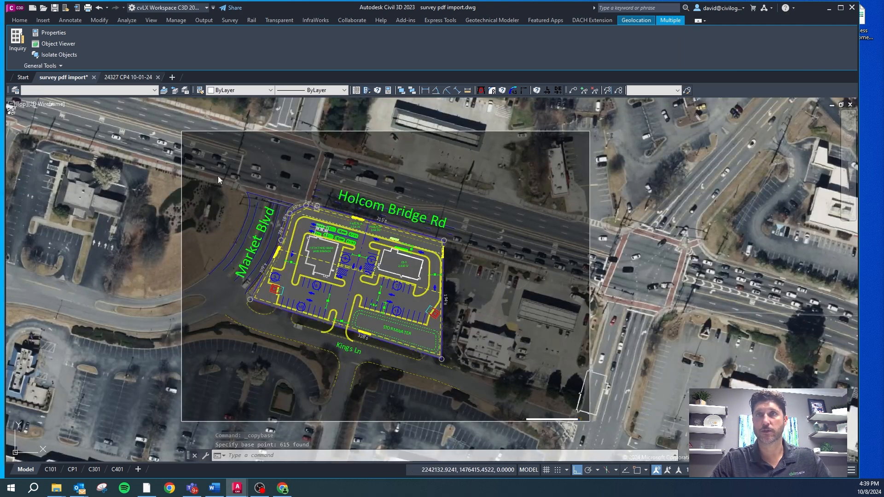
scroll(198, 197, down, 2)
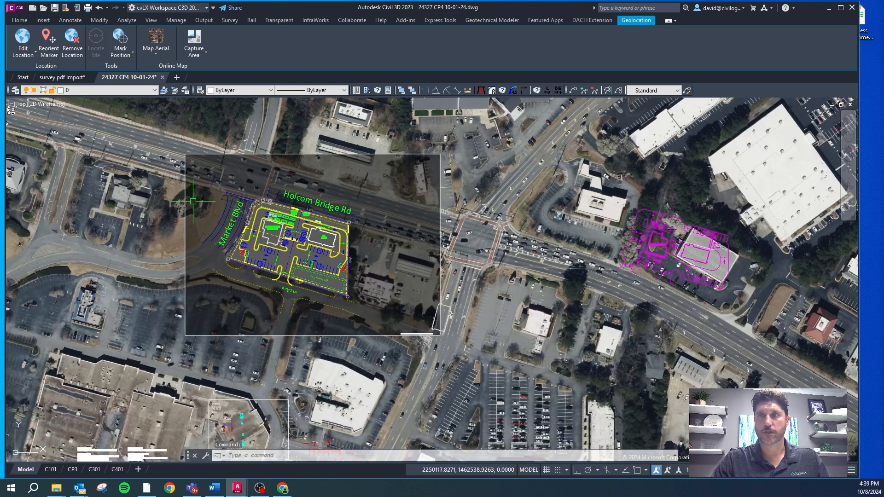
key(ctrl+v)
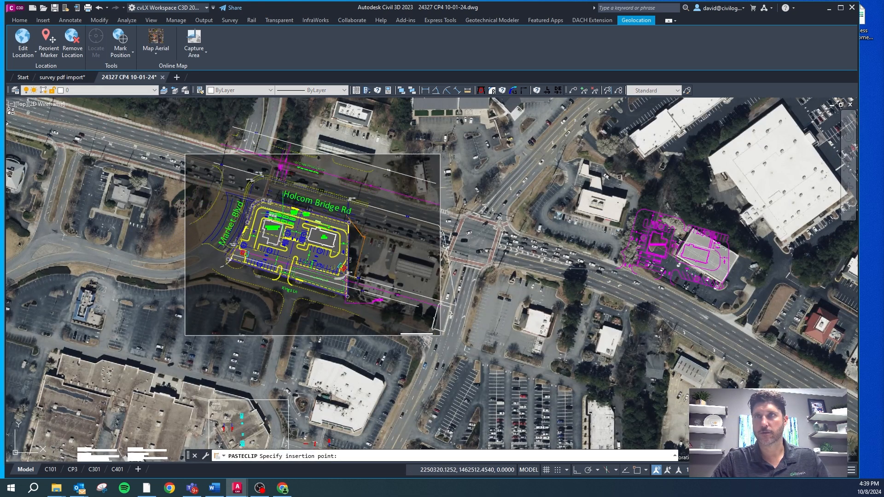
scroll(325, 220, down, 2)
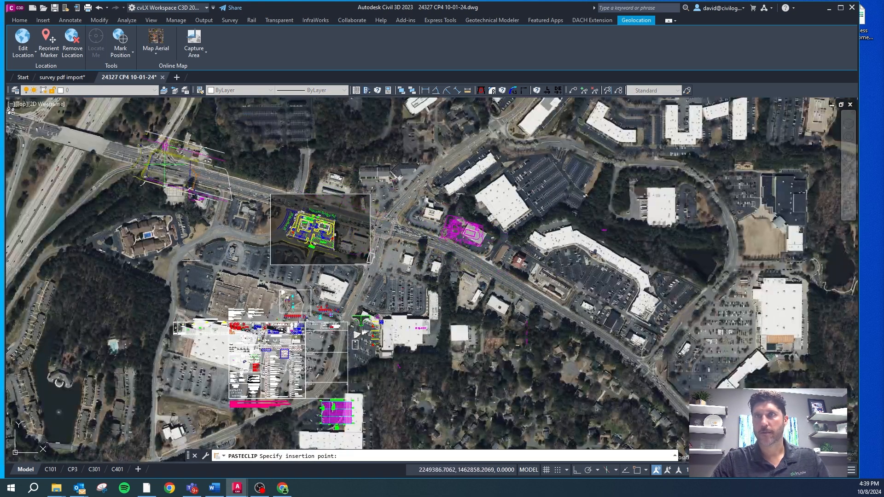
click(112, 146)
scroll(110, 146, down, 2)
scroll(110, 146, up, 2)
key(Escape)
Step: Select all the pasted survey linework beside the highway bridge and combine it into one unnamed group
click(330, 142)
click(106, 240)
click(389, 290)
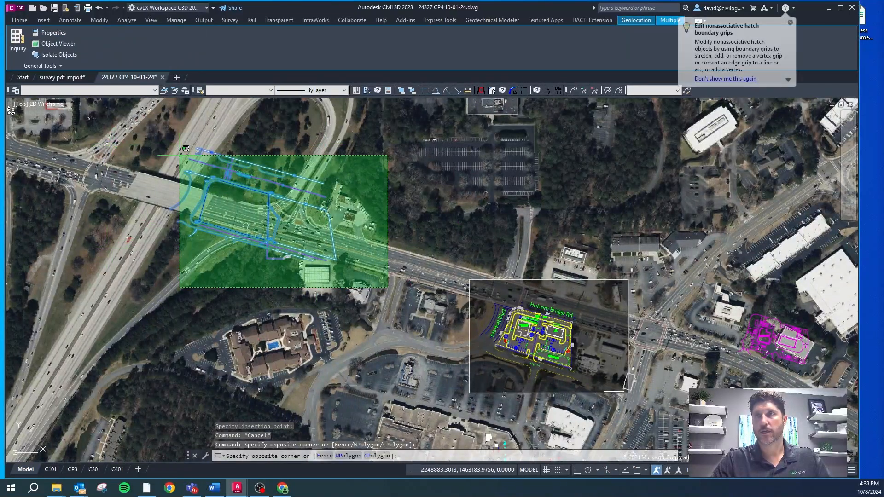
click(179, 155)
text(group)
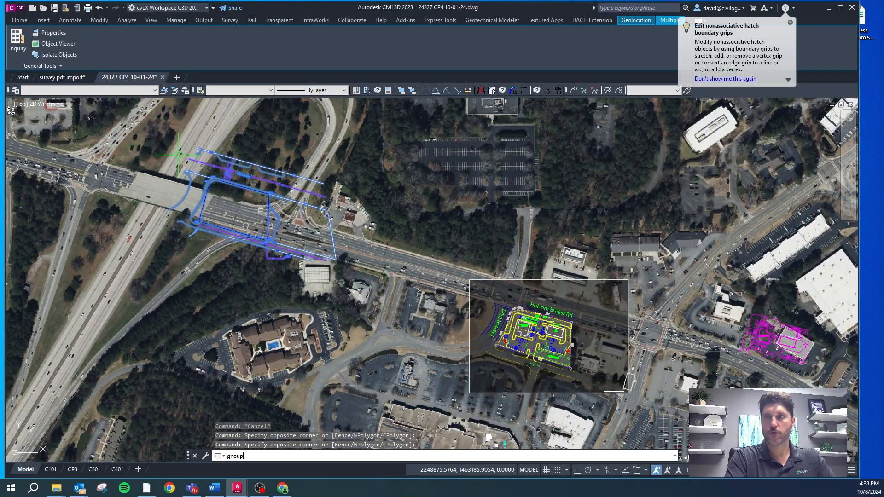
key(Return)
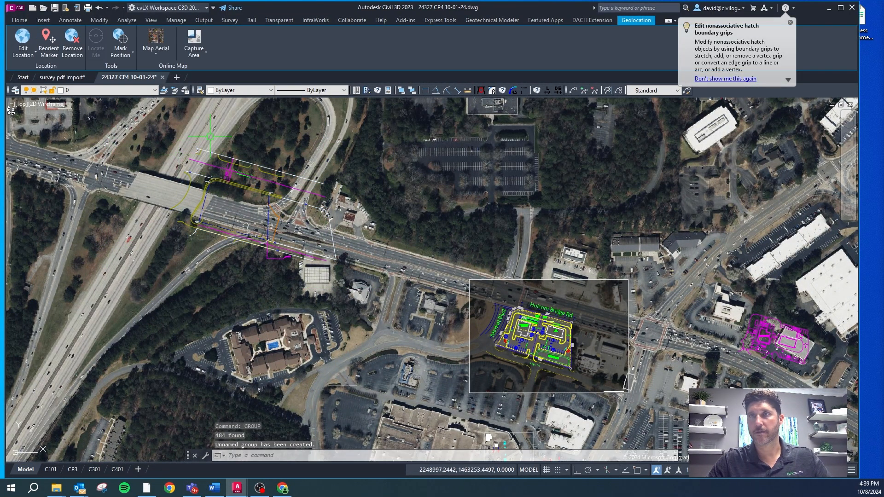
click(270, 184)
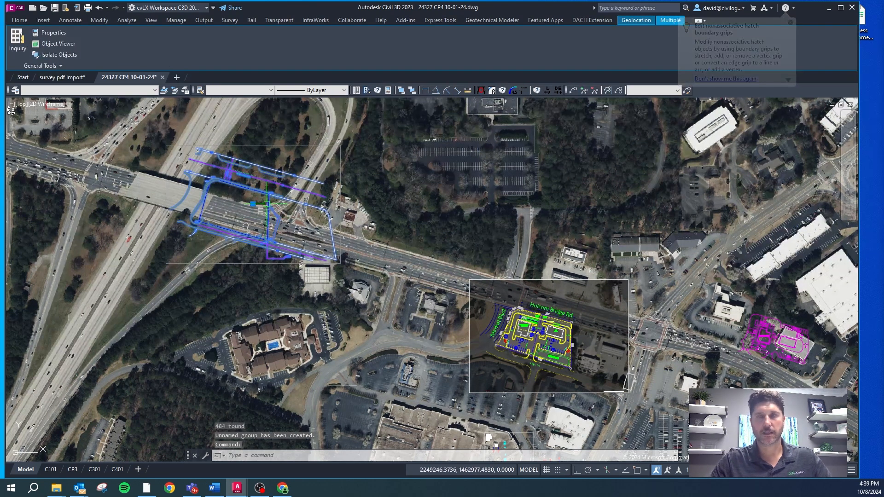
key(Return)
key(Escape)
key(Escape)
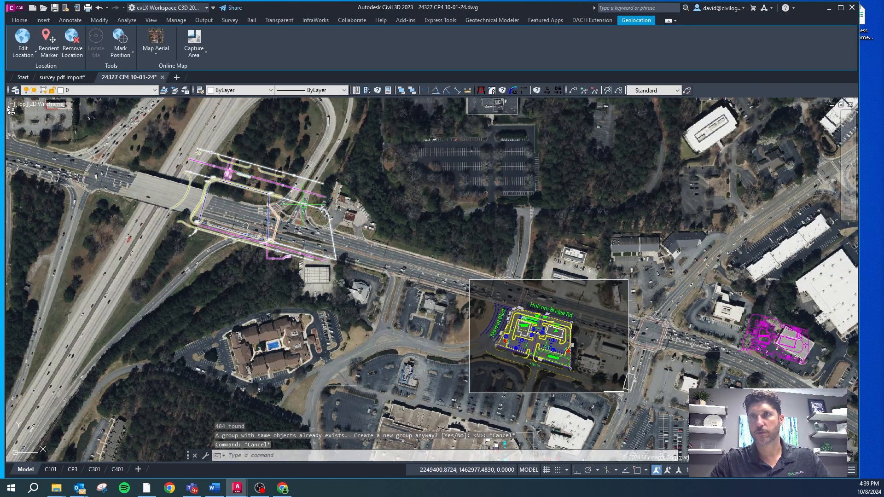
Step: Move the grouped survey southeast, onto the block south of the main road and north of the hotel building
click(270, 201)
click(253, 204)
click(308, 269)
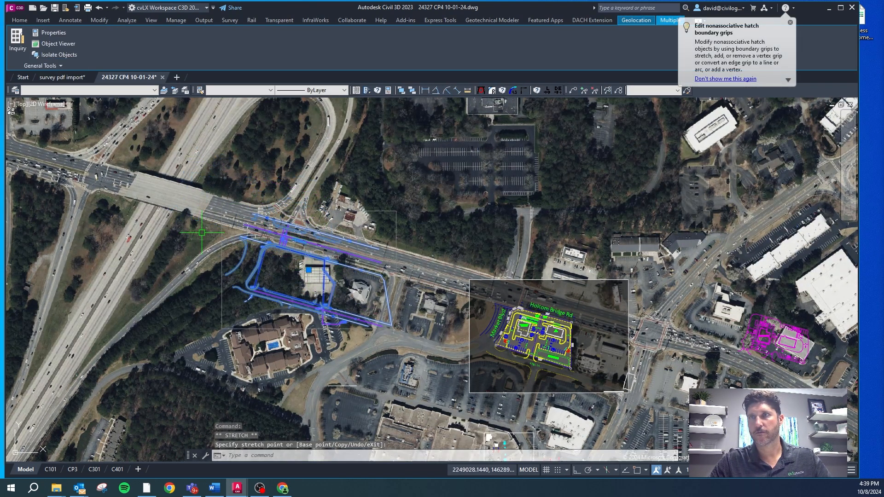
Step: Return to the survey pdf import drawing, save it and close it
click(66, 77)
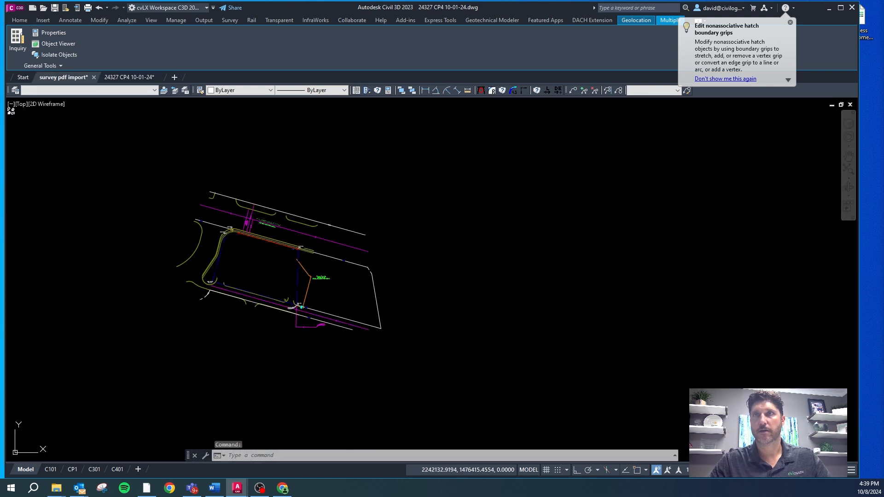
click(53, 9)
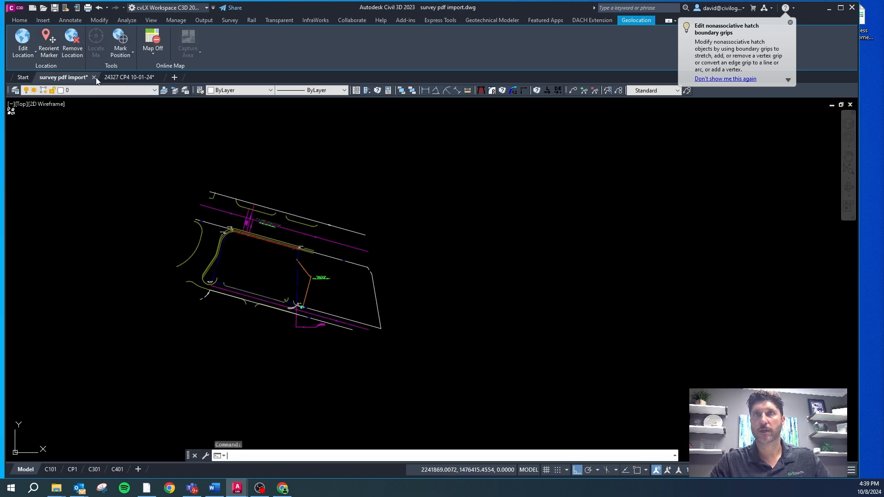
mouse_move(91, 78)
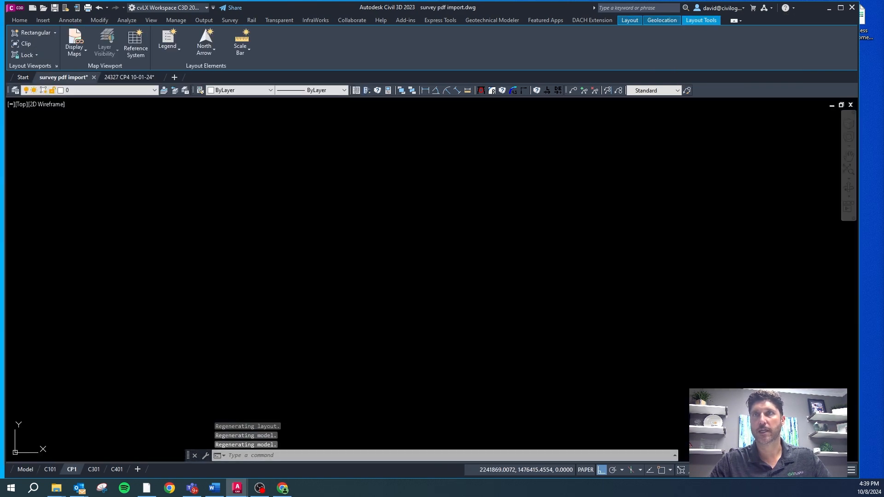
click(94, 78)
click(426, 265)
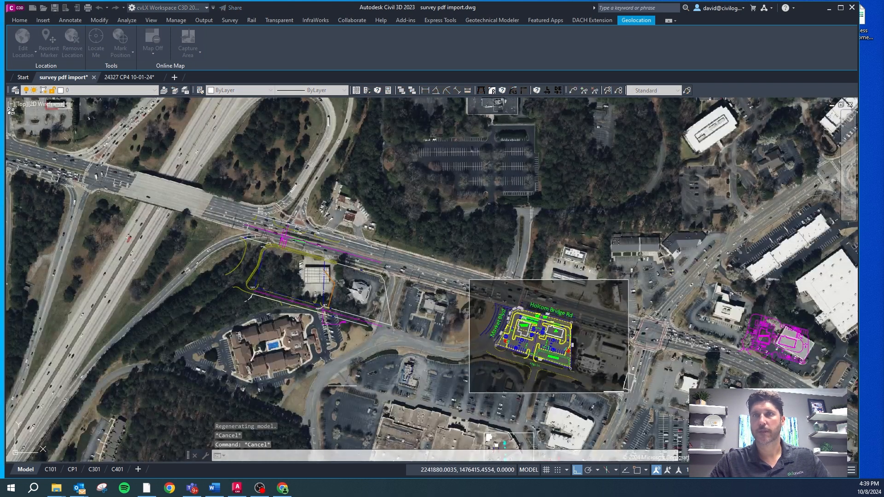
scroll(402, 205, down, 2)
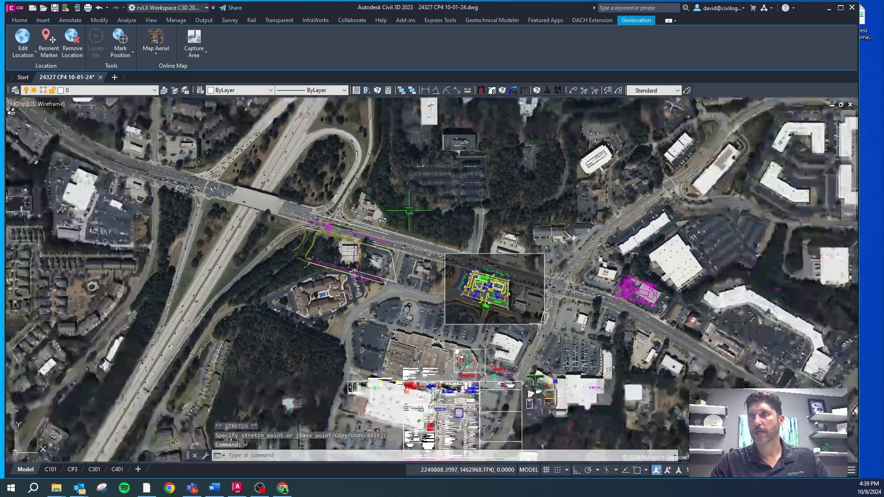
scroll(531, 265, up, 4)
key(Escape)
click(518, 240)
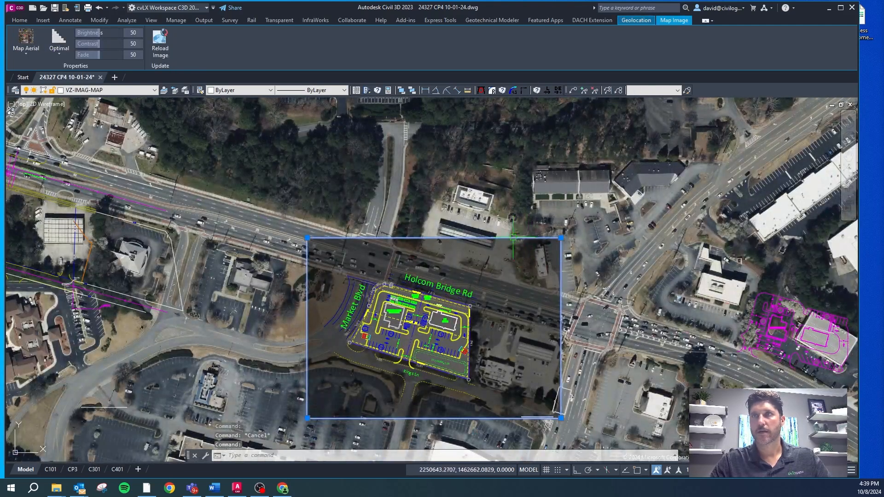
key(Escape)
key(Escape)
text(c)
key(Return)
text(s)
Step: Run the CS command with the Site option to display the site plan layers
key(Return)
key(Escape)
click(500, 238)
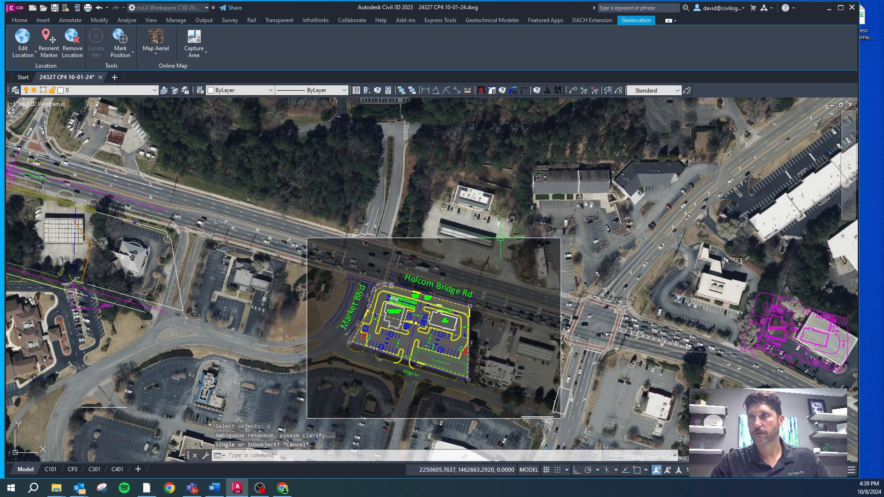
key(Escape)
key(Escape)
text(cs)
key(Return)
text(s)
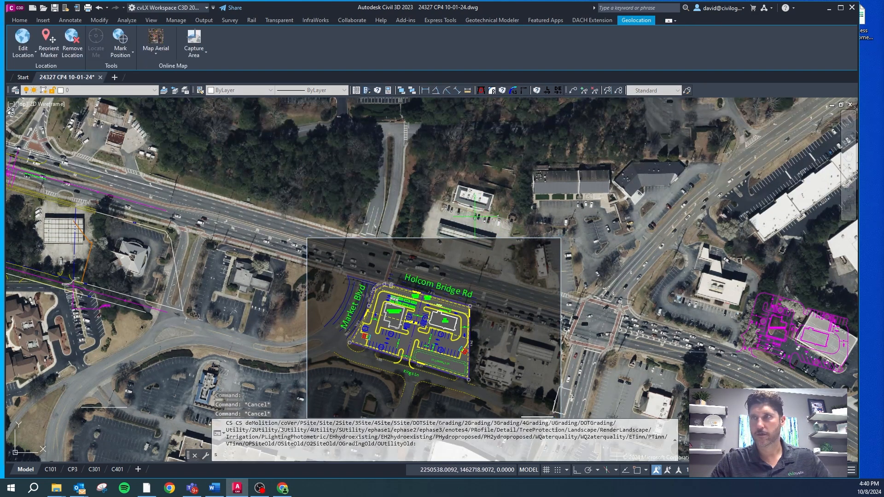
key(Return)
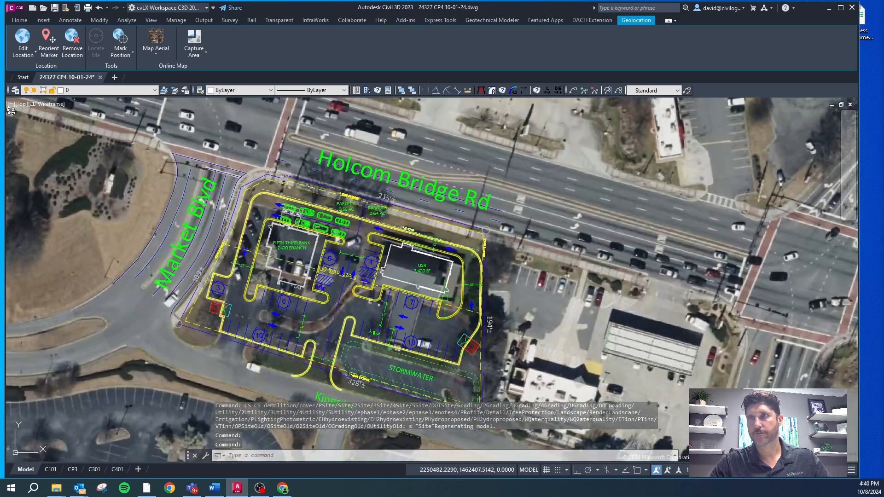
scroll(420, 239, up, 3)
scroll(378, 182, down, 3)
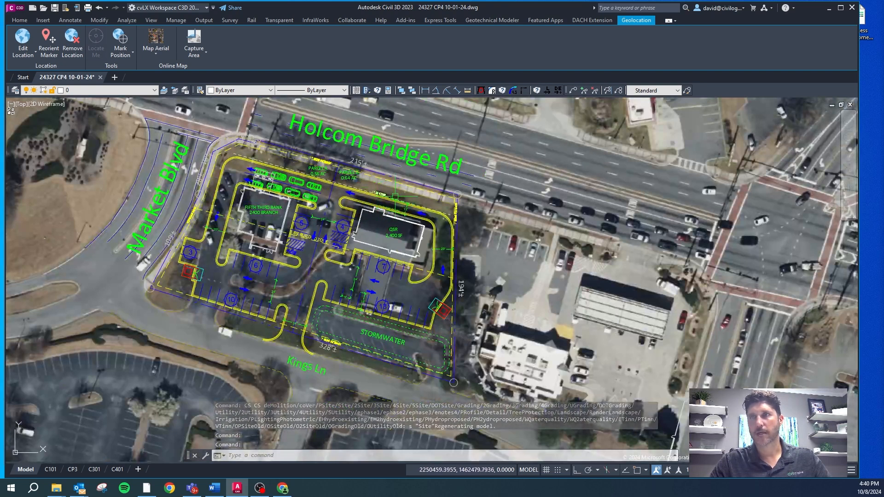
Step: Run the CS command with the deMolition option to display the demolition layers
key(Escape)
key(Escape)
text(cs)
key(Return)
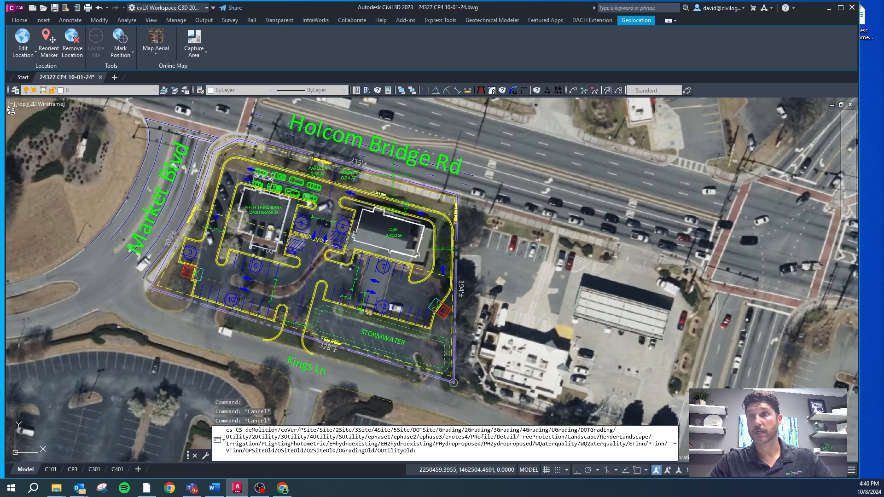
text(m)
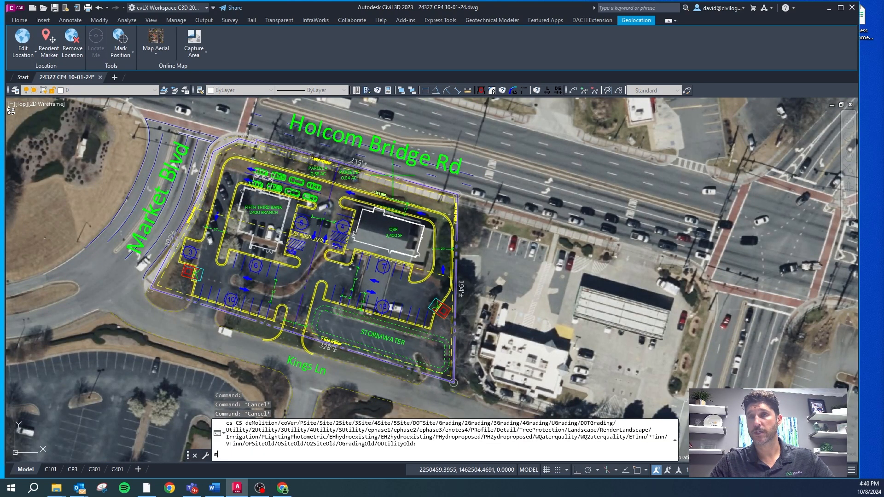
key(Return)
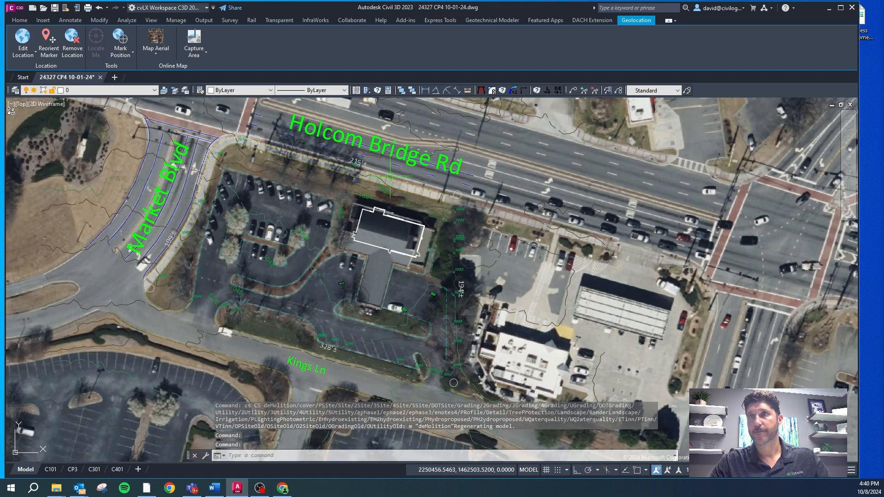
scroll(340, 212, up, 2)
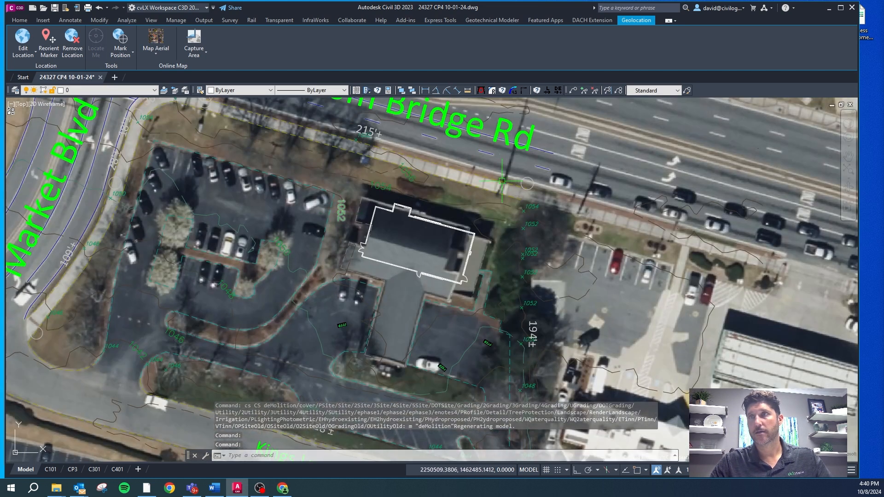
click(532, 201)
click(533, 200)
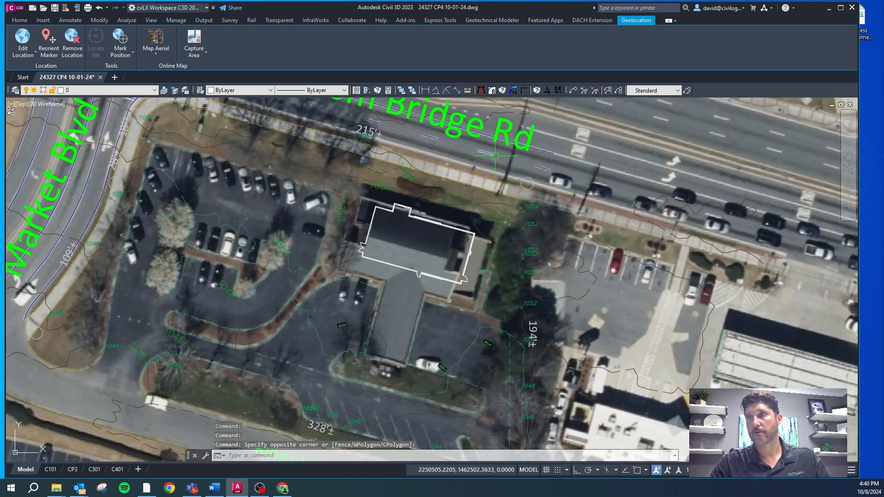
key(Escape)
key(Escape)
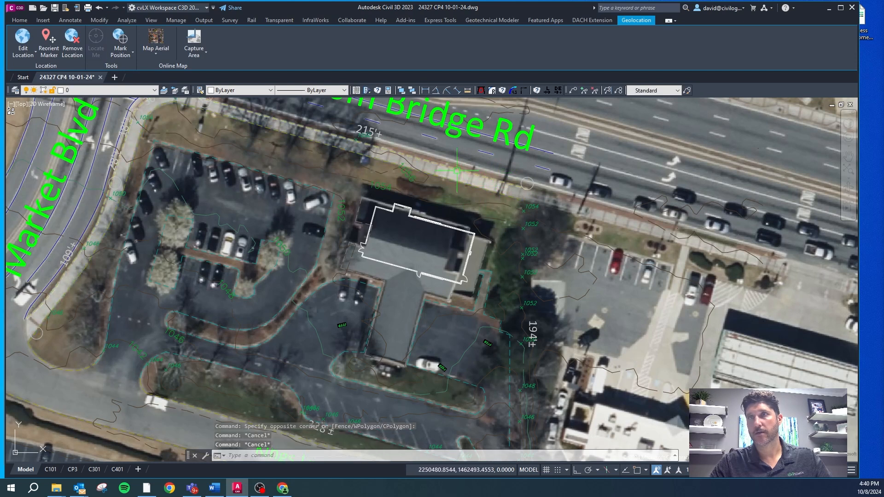
Step: Reassign the white building outline south of Holcom Bridge Rd from layer 0 to the CA-SITE-BLDG layer
scroll(406, 206, down, 3)
click(405, 206)
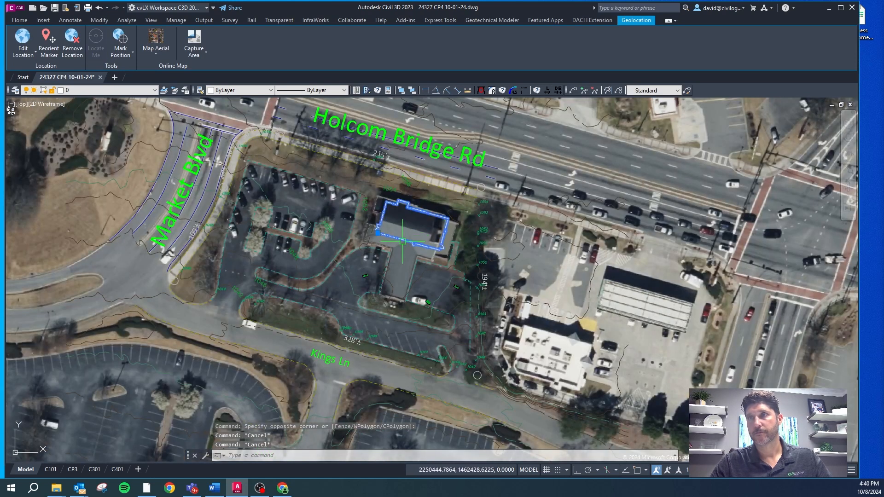
click(154, 90)
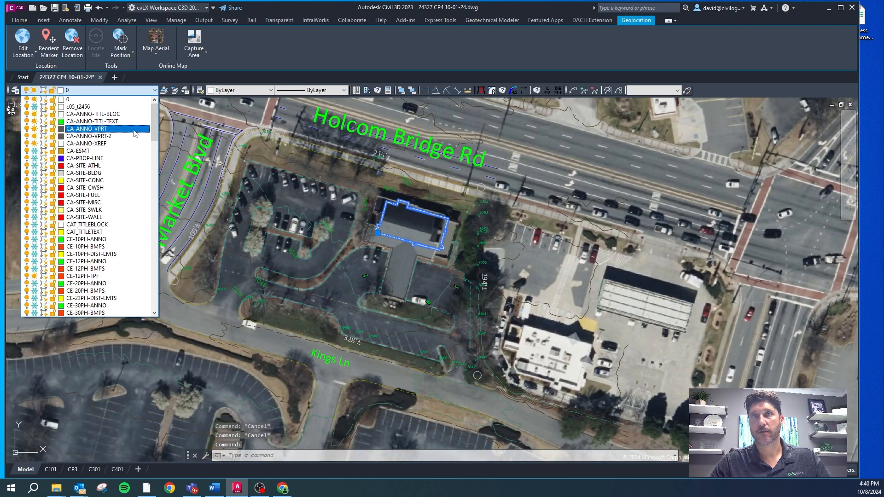
scroll(87, 175, down, 1)
click(87, 174)
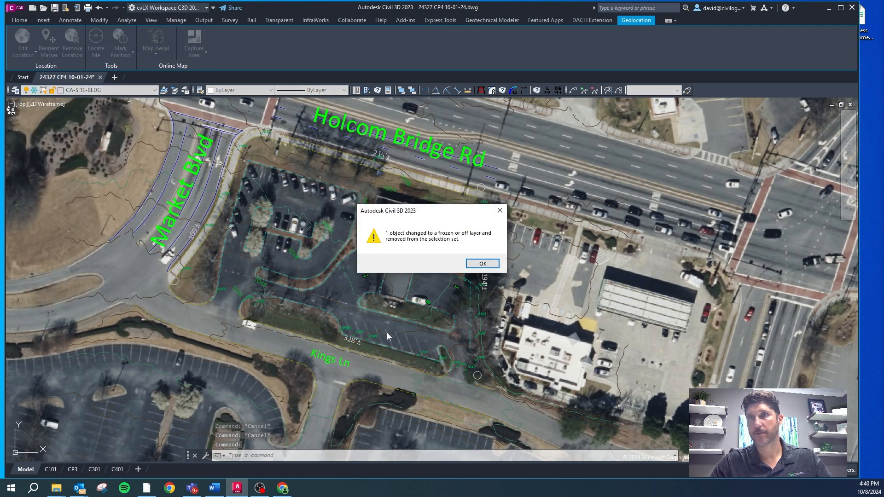
key(Escape)
Step: Select the dashed curb linework around the parking lot islands to check its layer, and clear the selection
scroll(444, 318, up, 5)
click(421, 300)
scroll(420, 300, down, 5)
scroll(324, 154, down, 2)
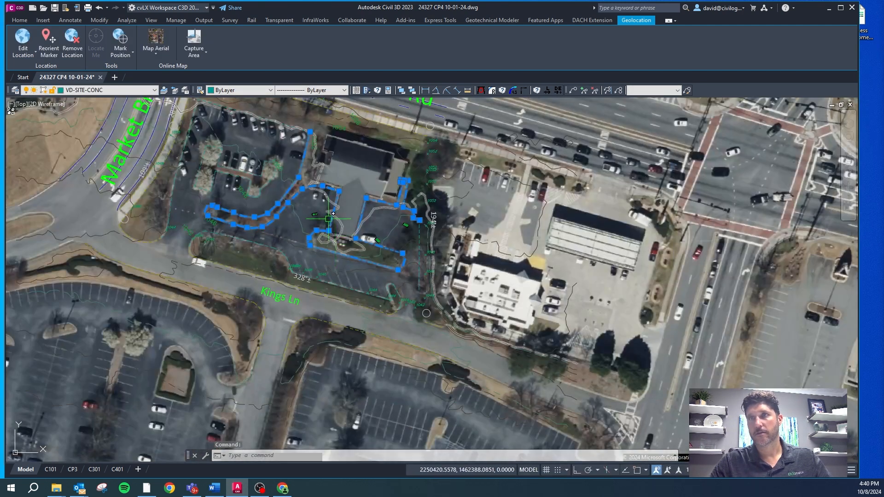
scroll(394, 307, up, 5)
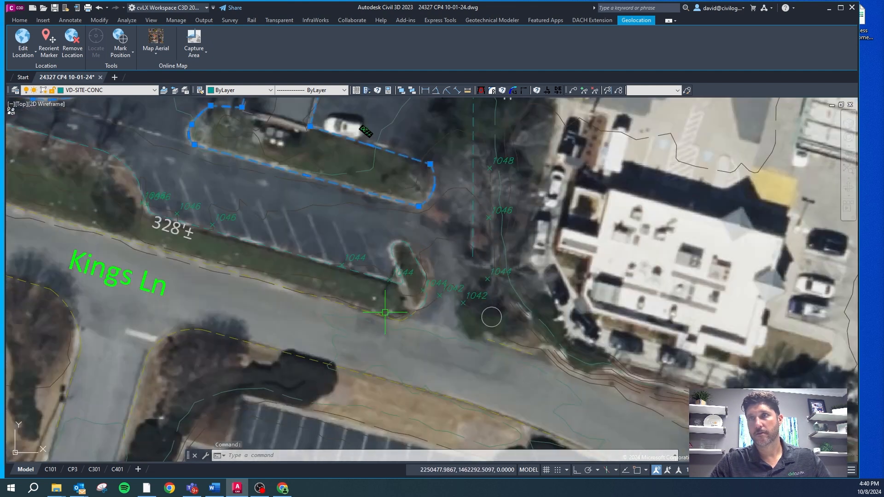
key(Escape)
Step: Move the existing VA-SITE-CONC curb and sidewalk lines along Kings Ln, Market Blvd and Holcom Bridge Rd 3000 units west with ortho on
click(407, 313)
scroll(332, 207, down, 6)
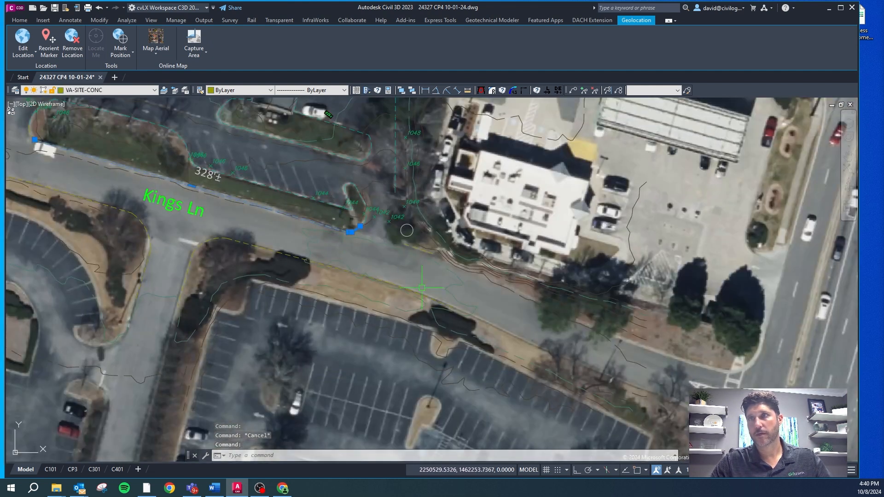
click(226, 237)
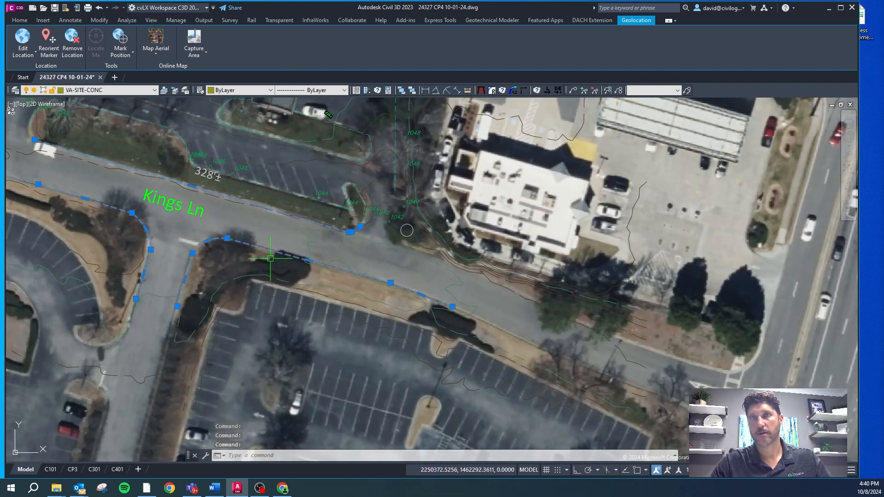
scroll(415, 246, up, 2)
scroll(396, 187, down, 5)
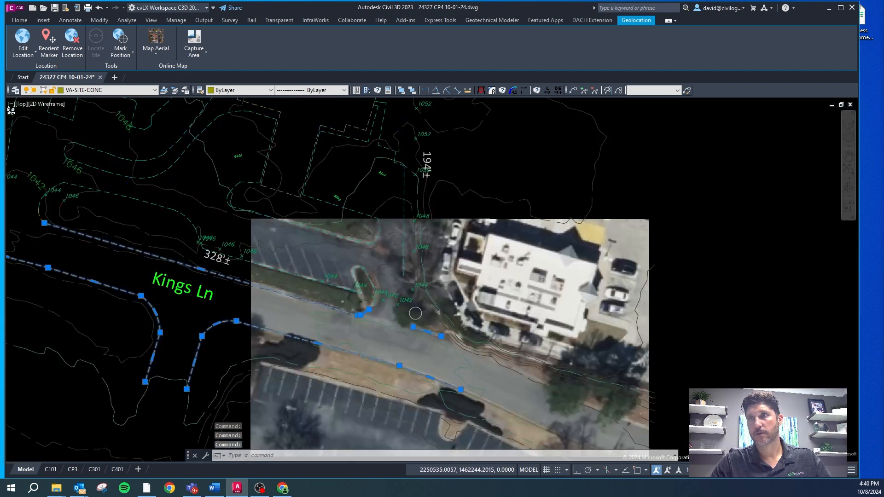
scroll(388, 150, up, 6)
click(415, 142)
click(377, 189)
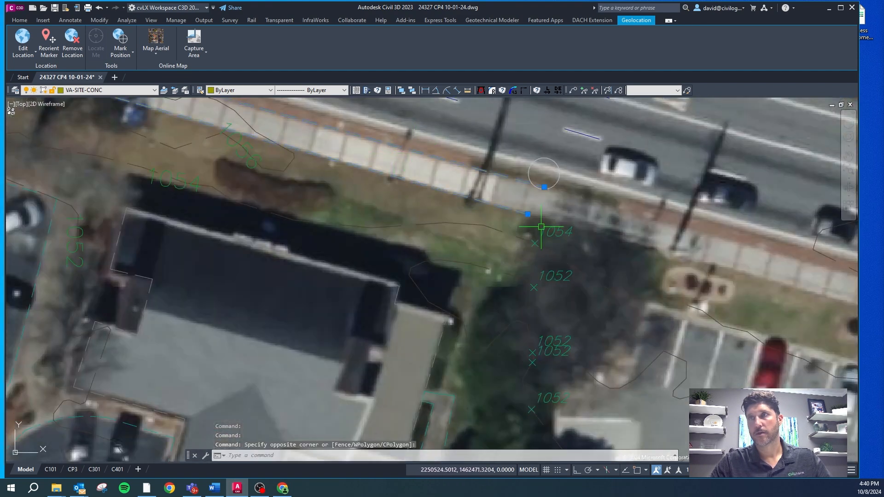
scroll(548, 230, down, 4)
scroll(103, 303, up, 4)
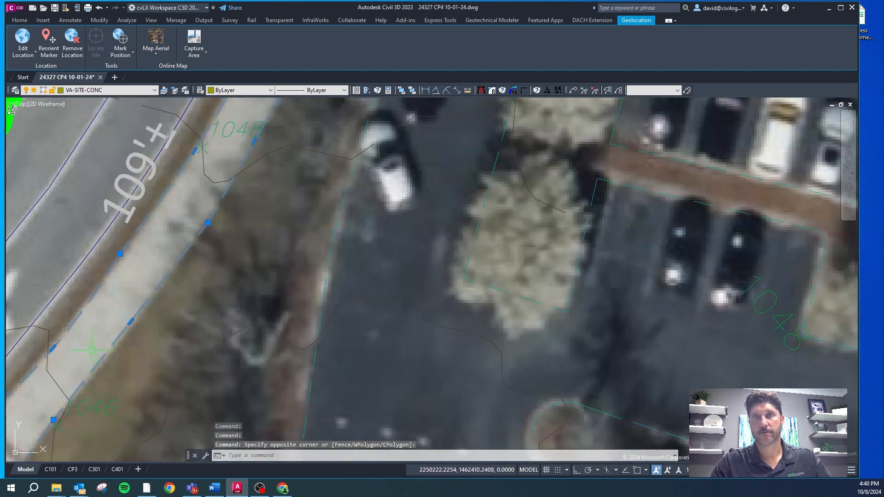
scroll(111, 295, down, 6)
scroll(124, 286, up, 6)
click(128, 283)
click(109, 291)
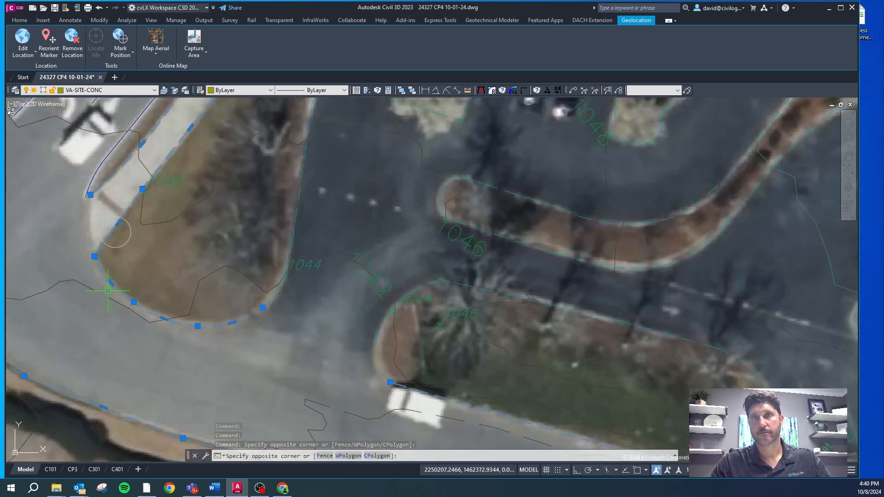
scroll(274, 310, down, 5)
scroll(246, 287, up, 4)
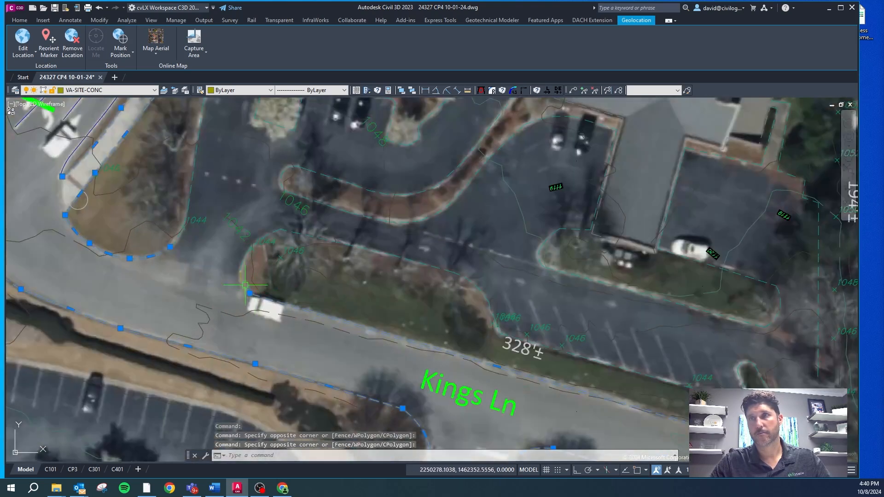
scroll(243, 280, down, 5)
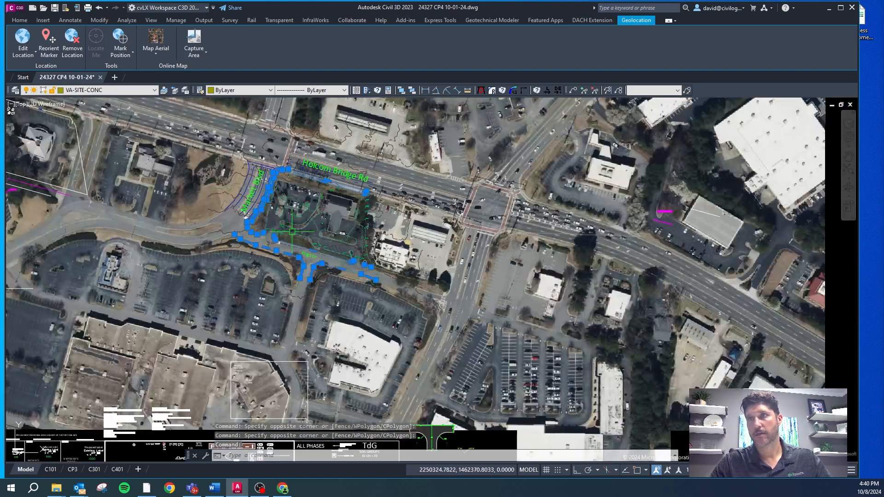
text(m)
key(Return)
click(292, 231)
scroll(305, 215, down, 5)
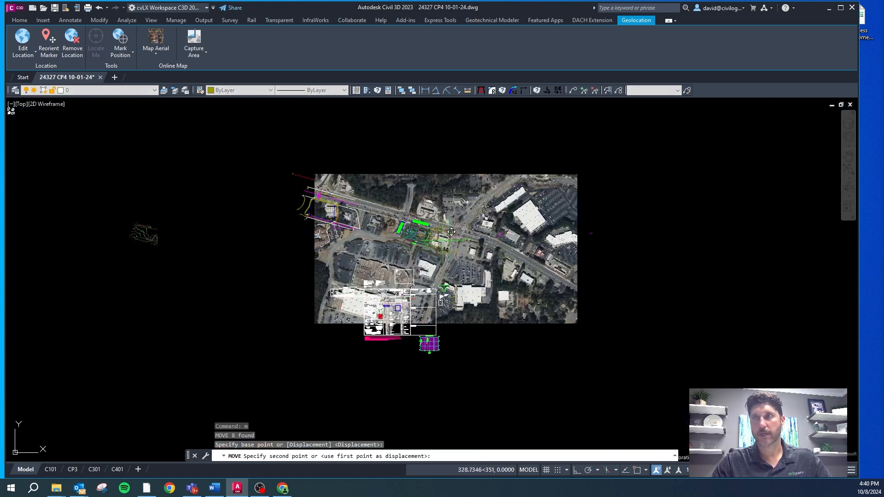
key(F8)
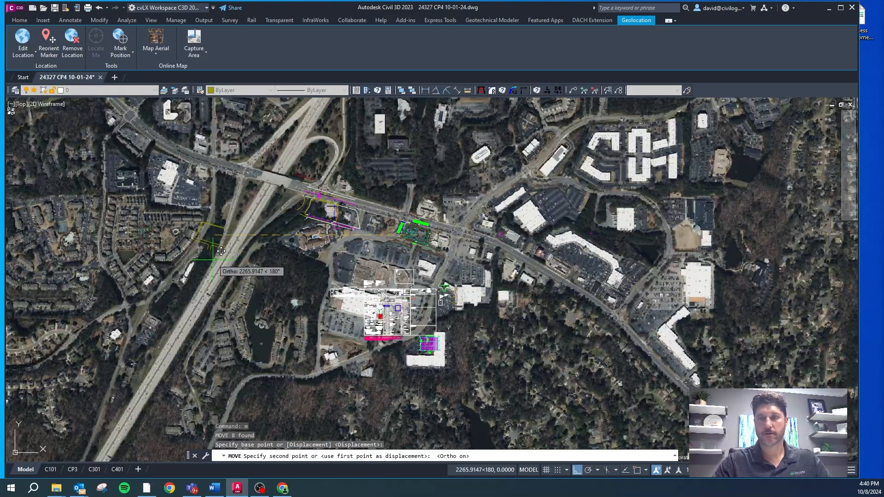
text(3000)
key(Return)
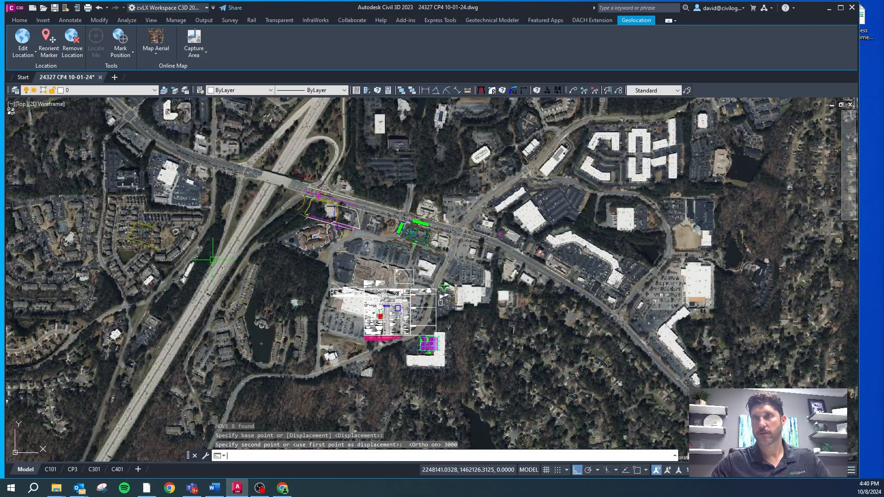
key(Escape)
Step: Run the ZX command with the Selected option to isolate VS-ANN1-METE, the layer of the circle at the Holcom Bridge Rd sidewalk corner
scroll(233, 205, up, 10)
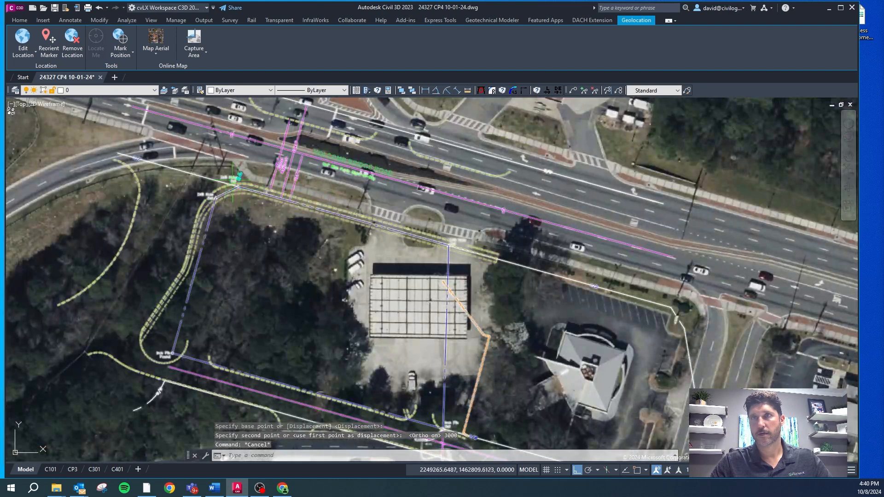
scroll(235, 205, down, 6)
scroll(307, 223, up, 8)
scroll(307, 224, up, 8)
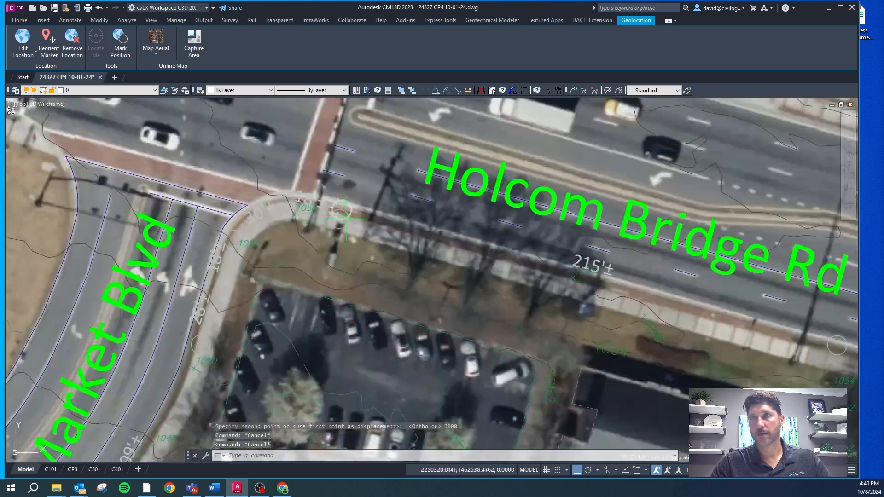
click(311, 199)
scroll(311, 199, down, 8)
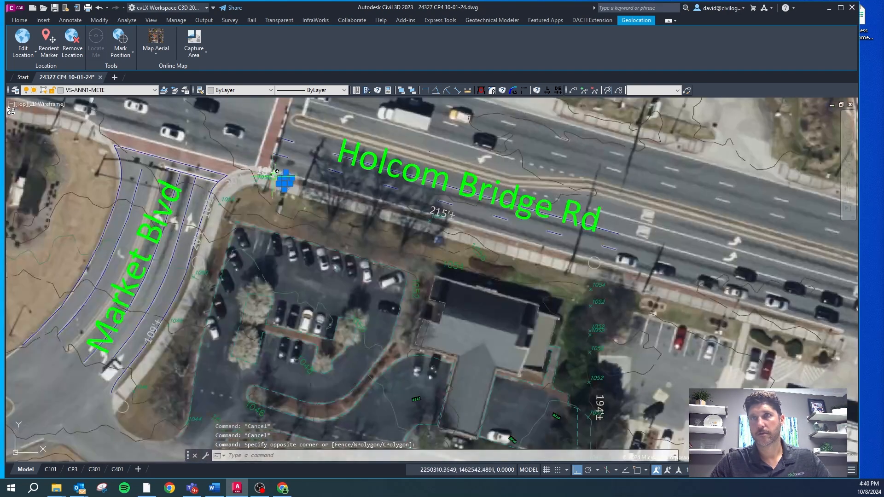
scroll(318, 203, up, 6)
key(Escape)
key(Escape)
text(zx)
key(Return)
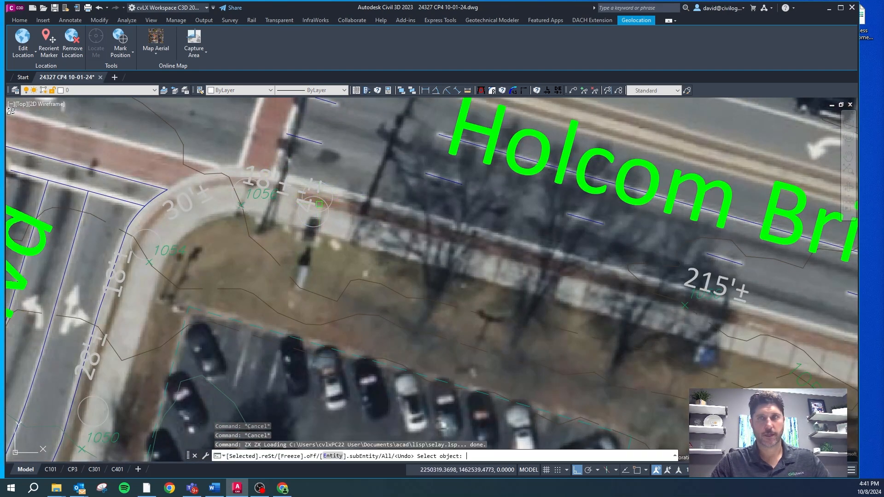
text(s)
key(Return)
click(327, 199)
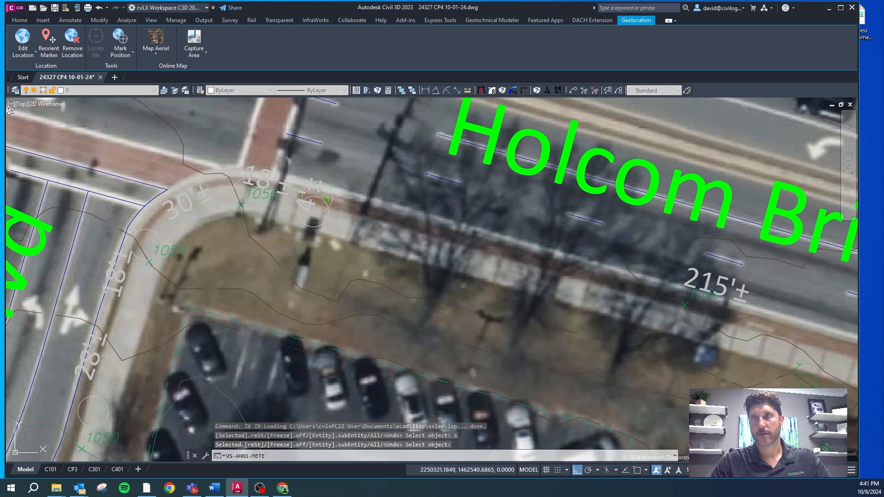
key(Return)
Step: Move the old boundary circles and distance labels around the site, except the 215'± and 328'± labels, 3000 units west
scroll(303, 188, down, 8)
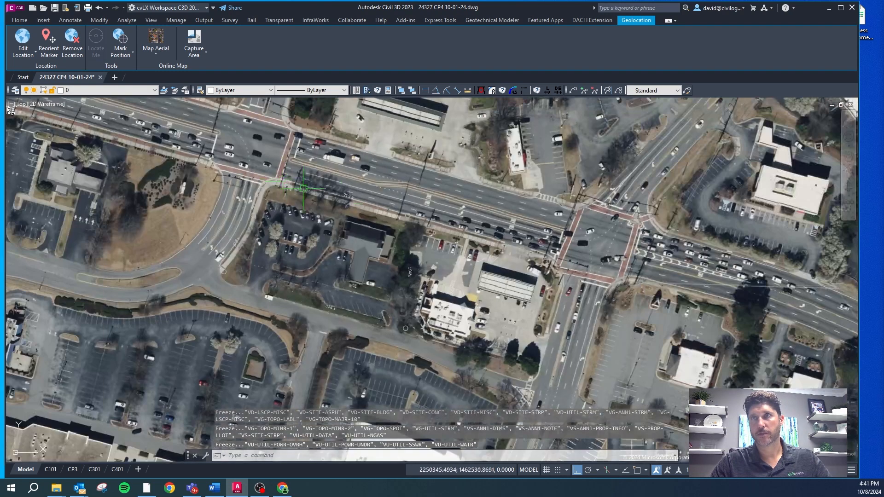
click(445, 200)
click(214, 276)
click(307, 173)
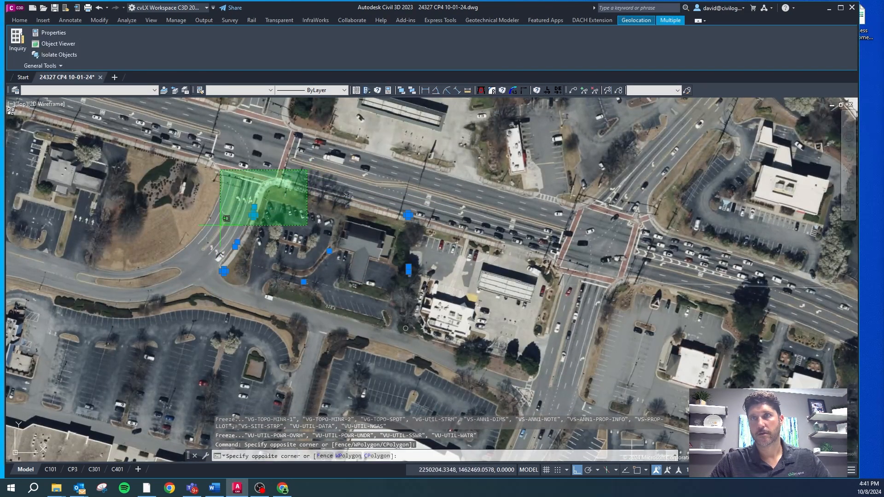
scroll(316, 268, up, 6)
click(311, 282)
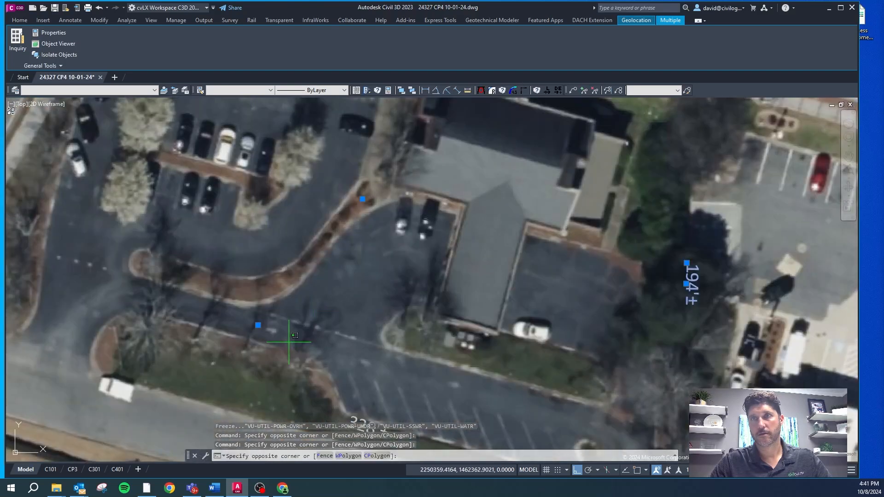
scroll(281, 198, down, 4)
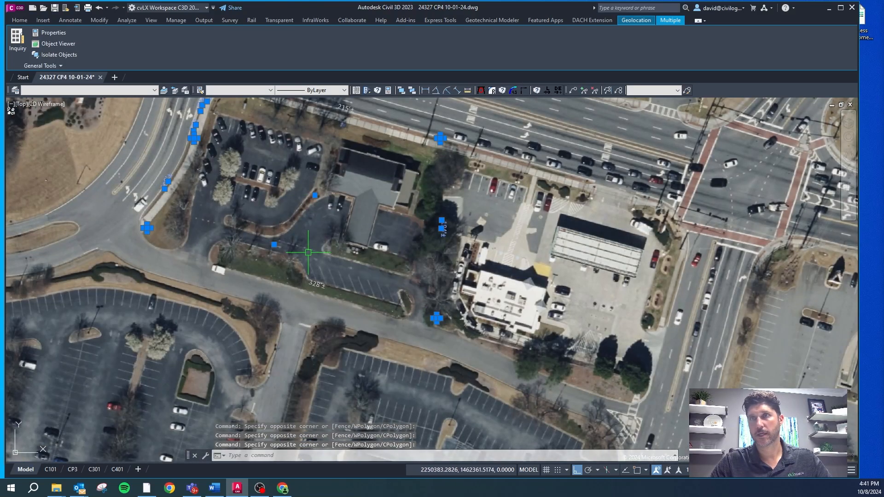
text(m)
key(Return)
click(366, 256)
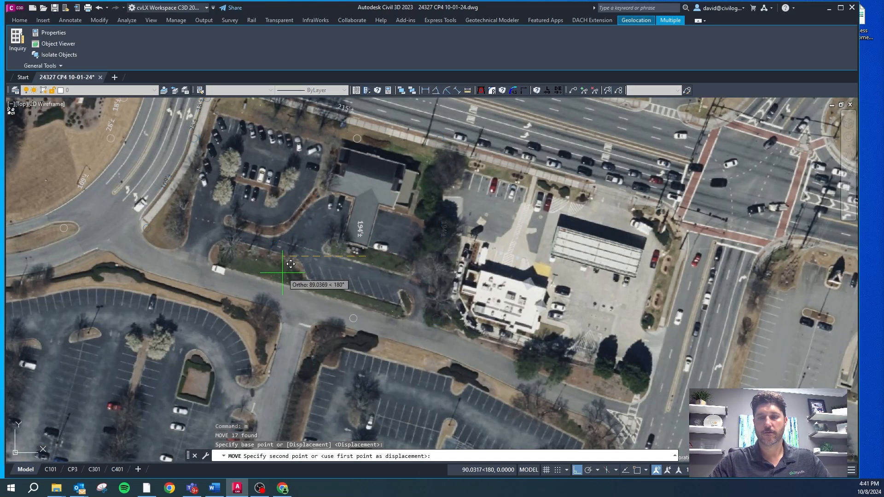
text(3000)
key(Return)
Step: Thaw the layers frozen by the layer isolation and clear the active command
text(ta)
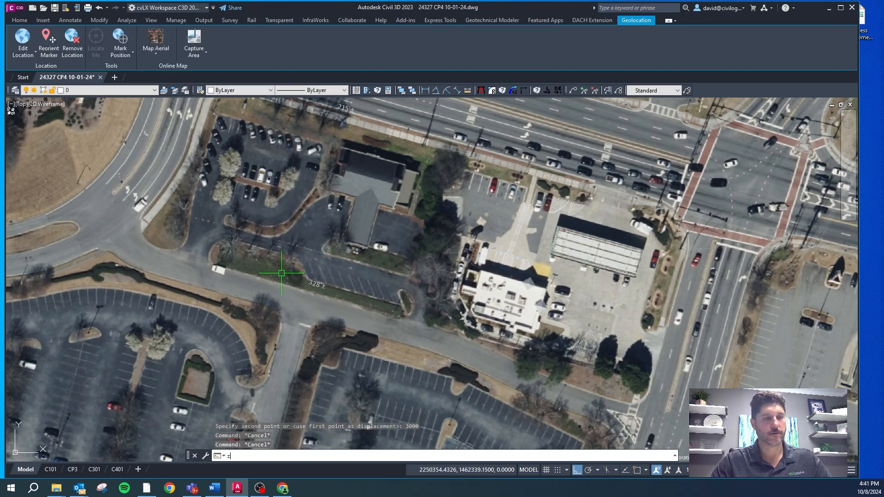
key(Return)
scroll(298, 256, down, 3)
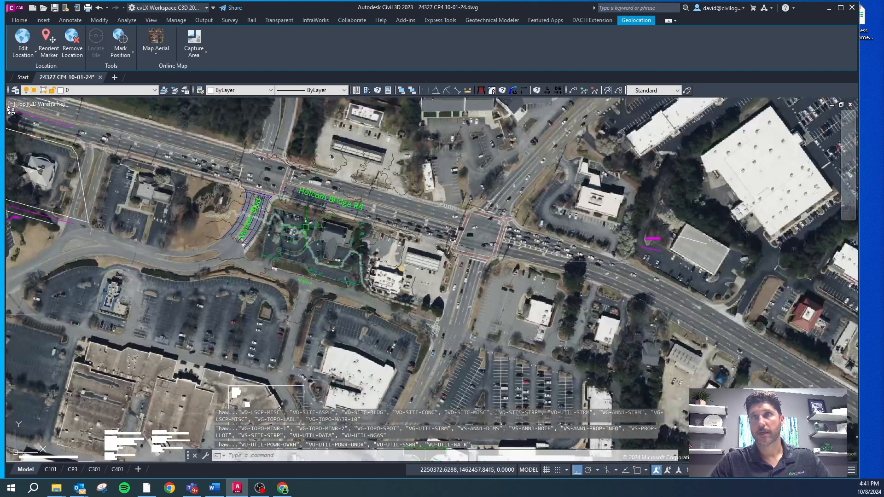
scroll(239, 198, down, 3)
key(Escape)
Step: Select the imported survey linework west of the site and relocate it with ortho off onto the parcel between Holcom Bridge Rd and Kings Ln
scroll(212, 193, up, 5)
click(206, 201)
key(Escape)
click(206, 206)
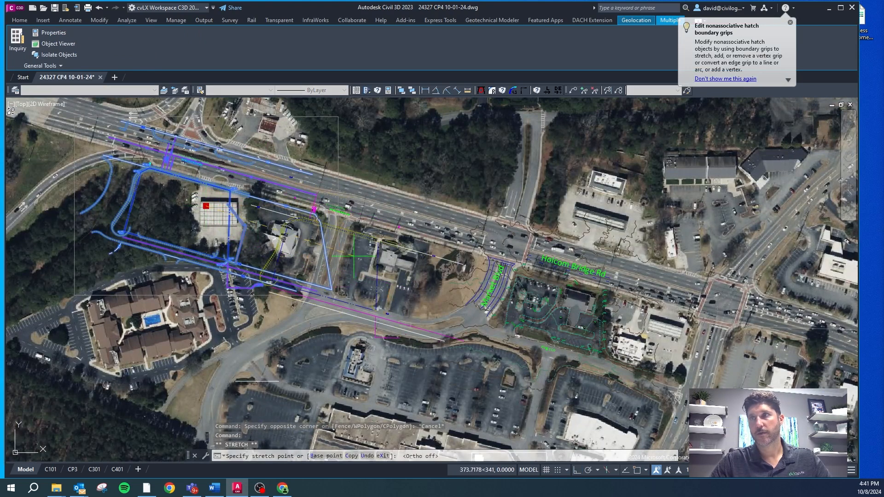
click(578, 304)
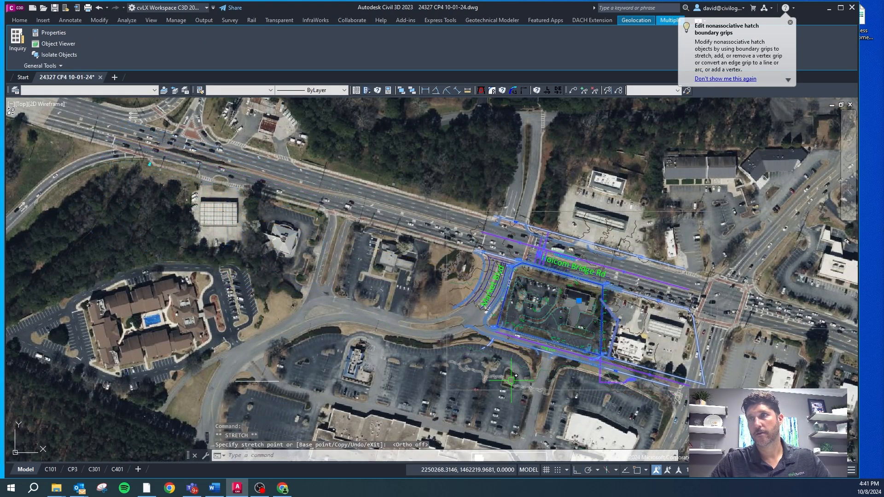
Step: Move the survey linework slightly southeast so its southern curb line matches the aerial curb along Kings Ln
scroll(536, 349, down, 2)
scroll(536, 349, up, 10)
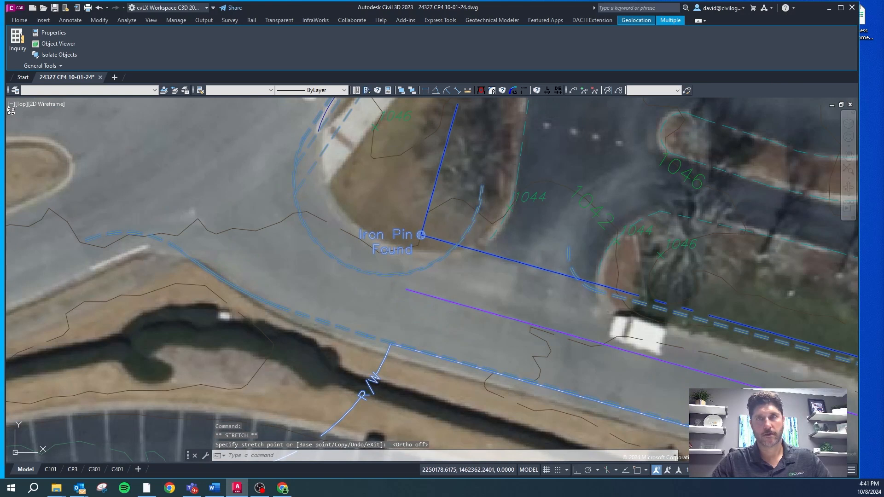
text(m)
key(Return)
click(233, 262)
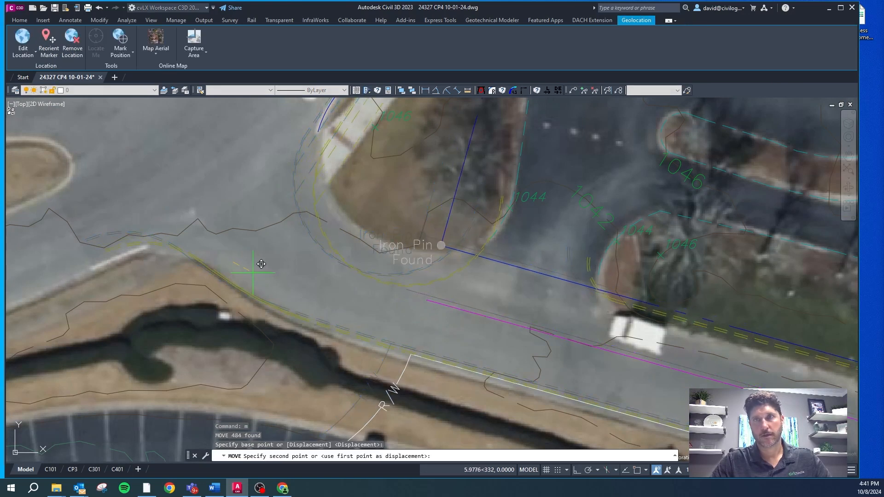
click(270, 286)
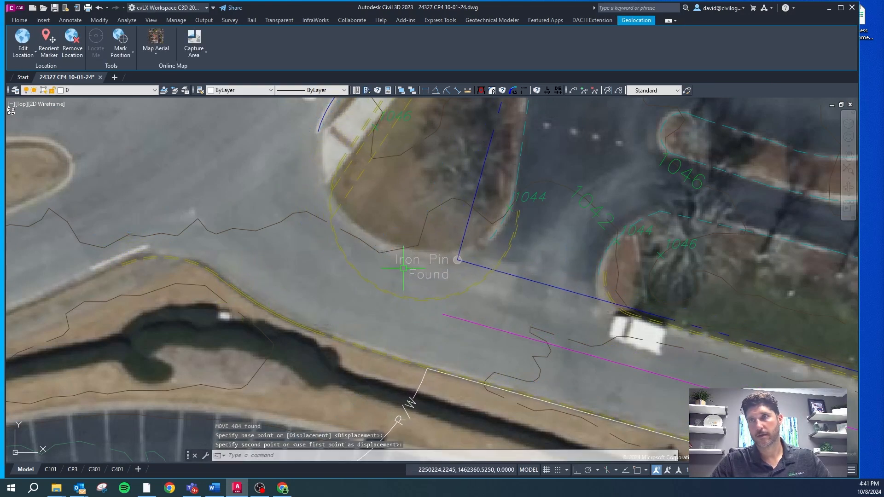
Step: Examine how the survey's curb, right-of-way and boundary lines align with the aerial along Kings Ln and Holcom Bridge Rd
scroll(420, 286, down, 5)
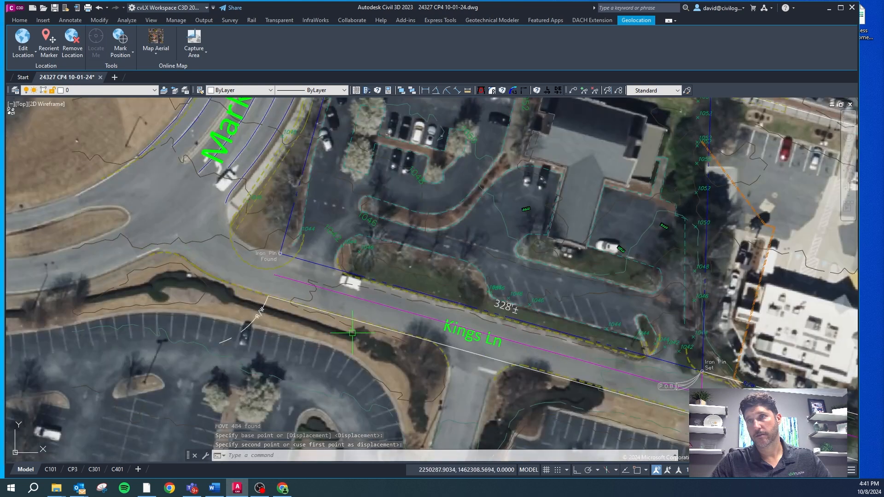
scroll(678, 366, up, 4)
scroll(672, 364, down, 2)
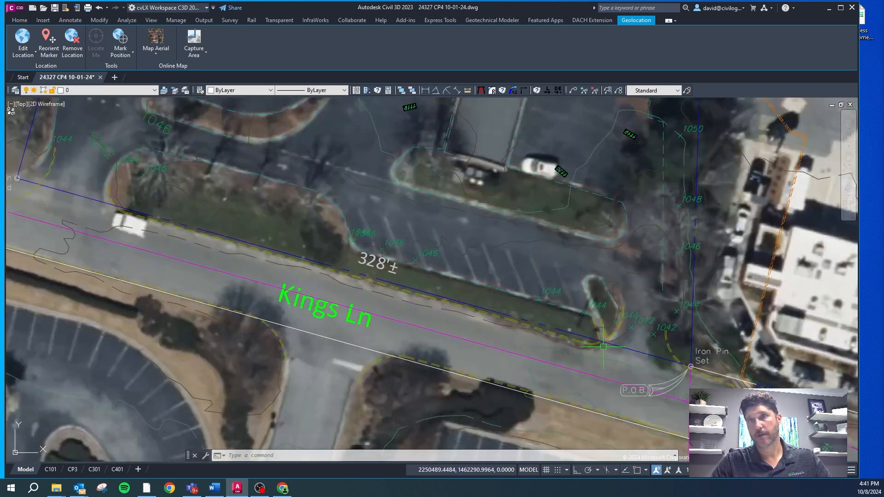
scroll(322, 273, down, 2)
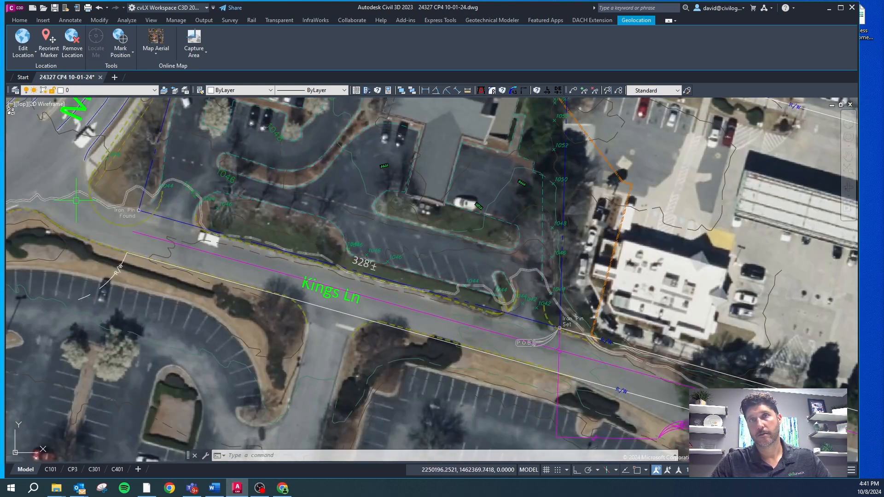
scroll(111, 183, down, 2)
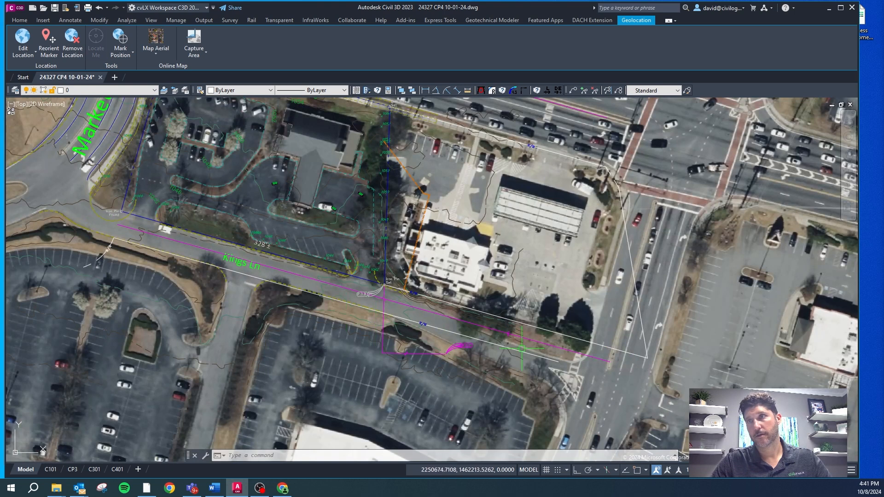
scroll(521, 349, up, 5)
scroll(581, 342, down, 2)
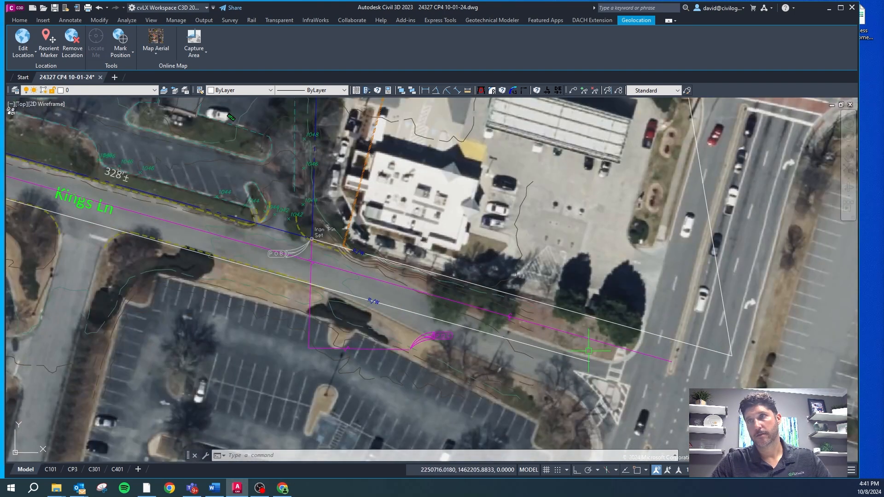
scroll(539, 379, down, 2)
scroll(423, 315, up, 4)
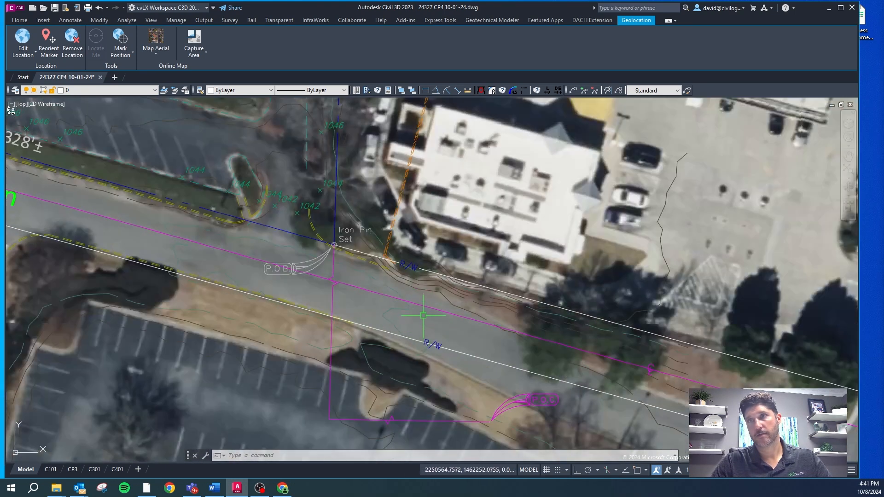
scroll(405, 319, down, 3)
scroll(254, 181, up, 5)
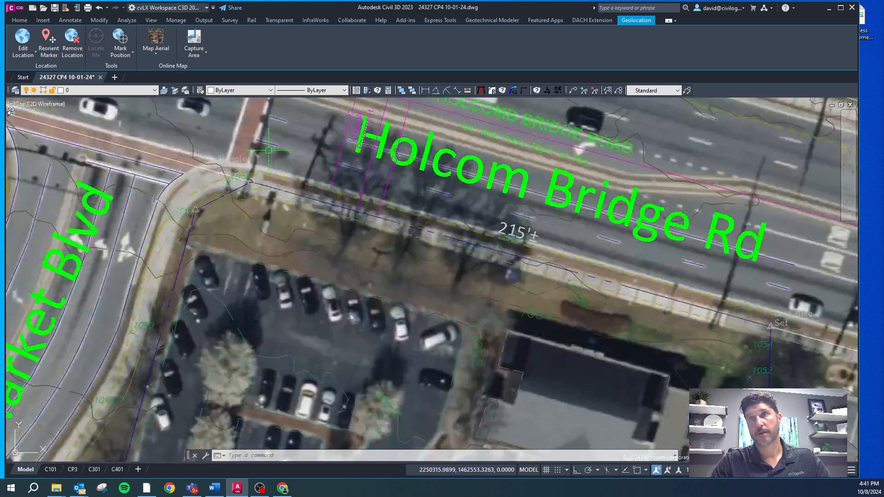
Step: Move the survey linework about 3.5 units west so its boundary corner matches the aerial sidewalk at Holcom Bridge Rd and Market Blvd
scroll(254, 184, up, 2)
click(273, 167)
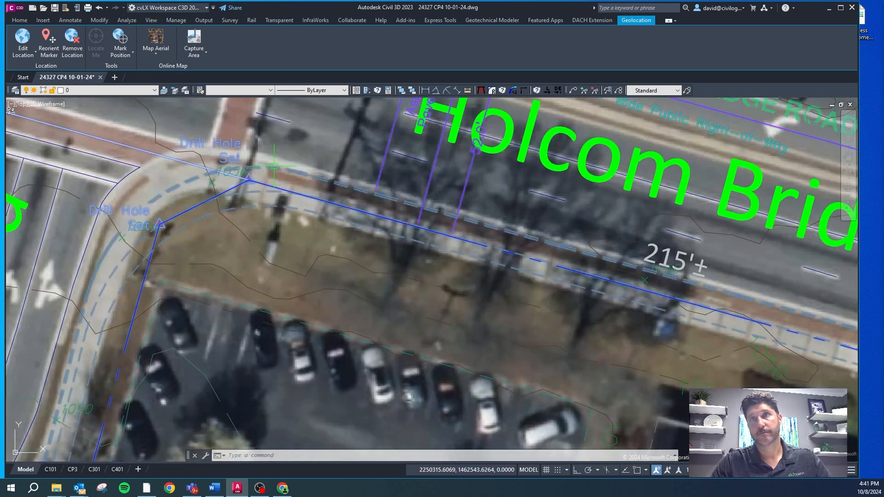
text(m)
key(Return)
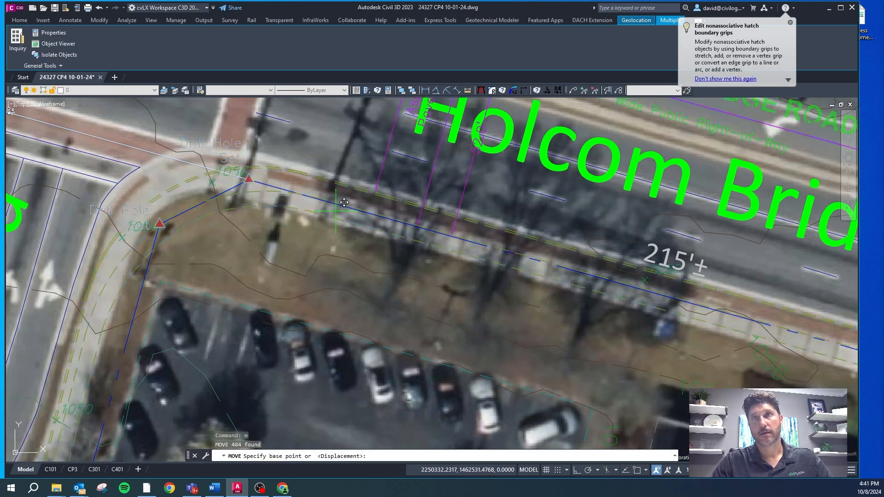
click(335, 211)
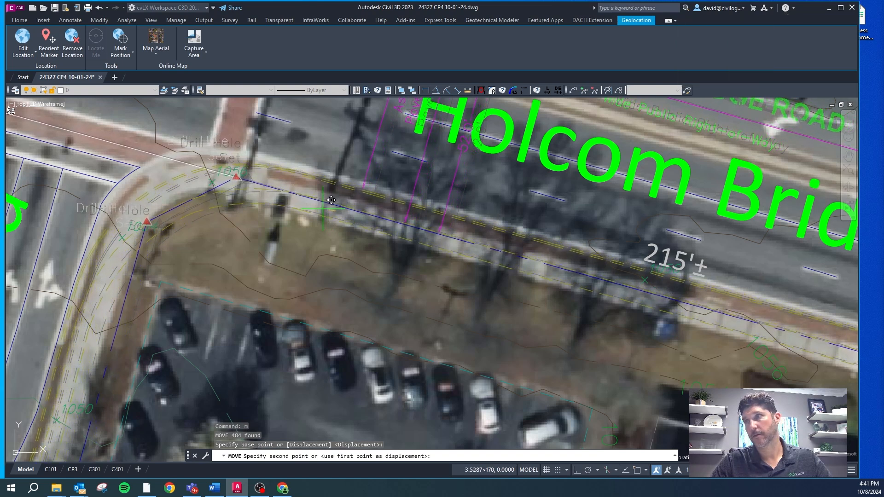
click(323, 208)
Step: Check the moved linework around the parcel, review the source survey PDF's site layout, symbol legend and title block, and return to the drawing
scroll(322, 214, down, 5)
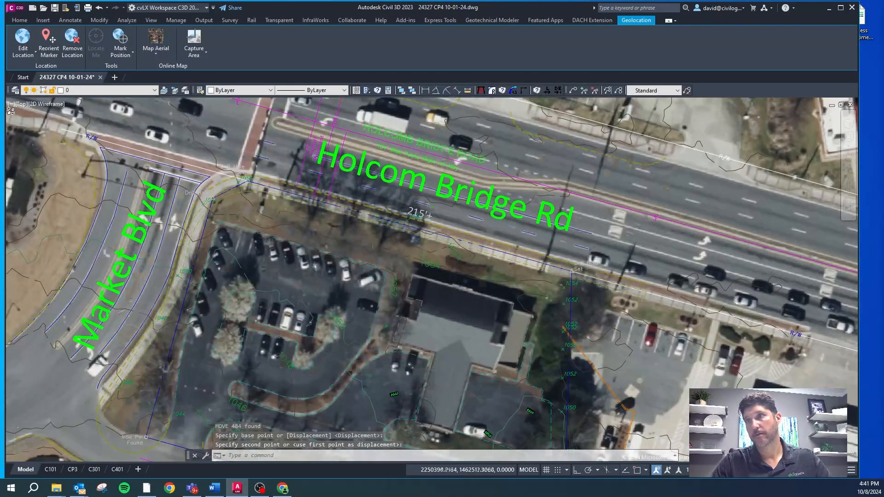
scroll(372, 216, down, 2)
scroll(527, 349, up, 6)
scroll(530, 248, down, 4)
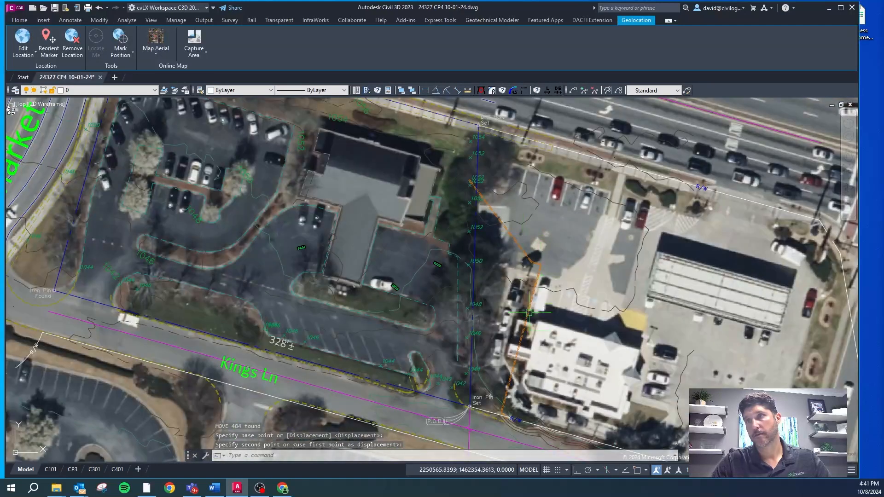
scroll(479, 286, up, 3)
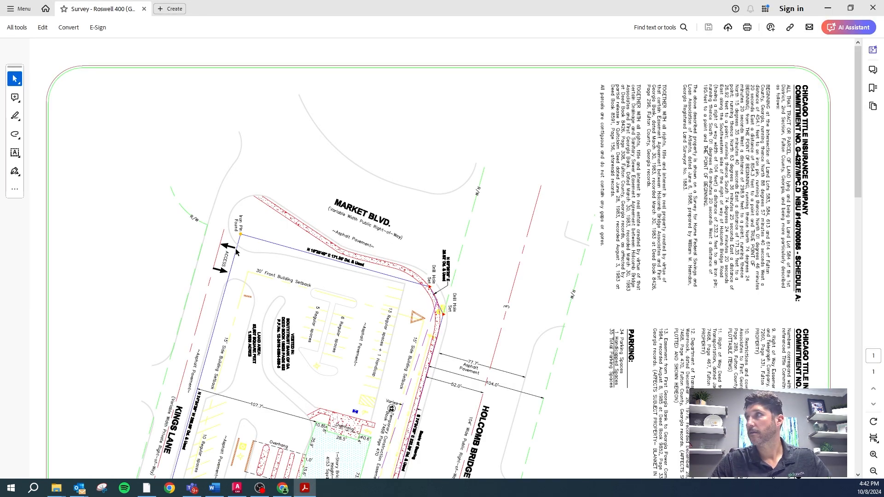
scroll(174, 228, down, 10)
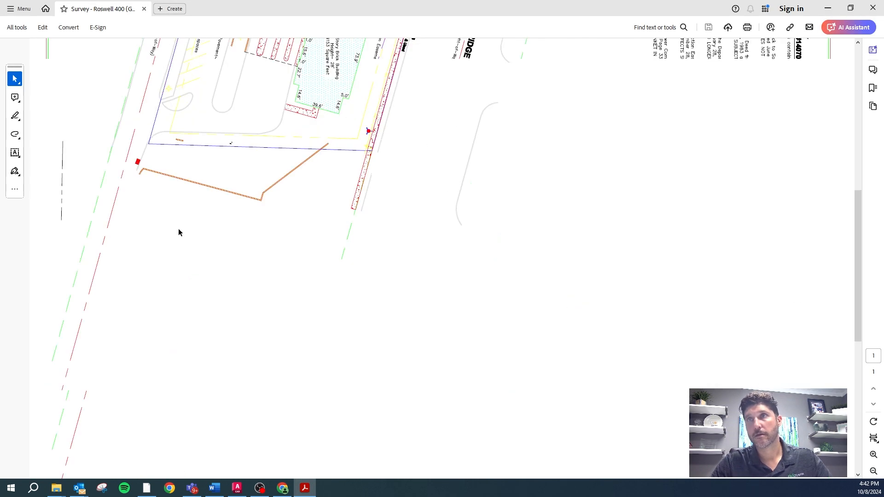
scroll(457, 215, down, 5)
scroll(455, 341, down, 5)
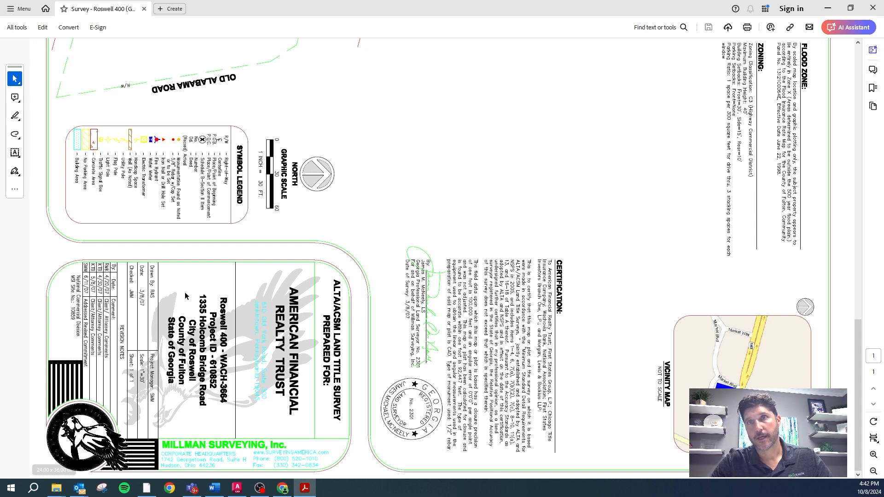
scroll(771, 315, up, 10)
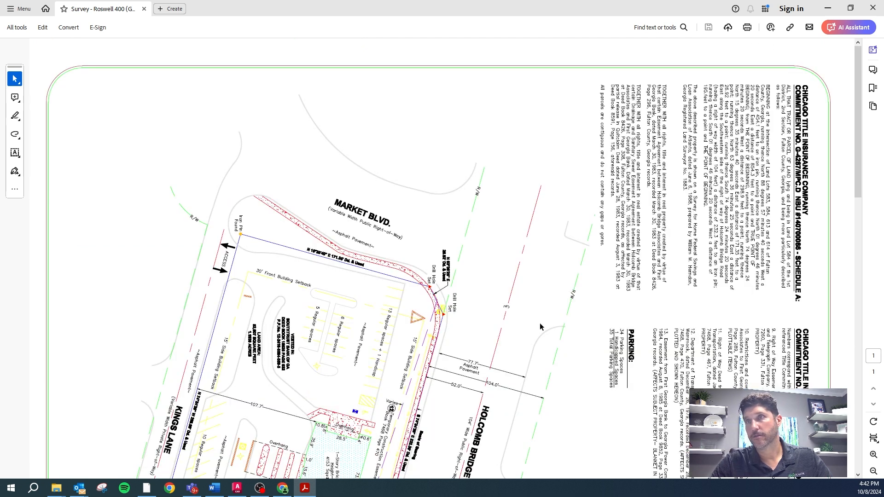
scroll(385, 327, down, 5)
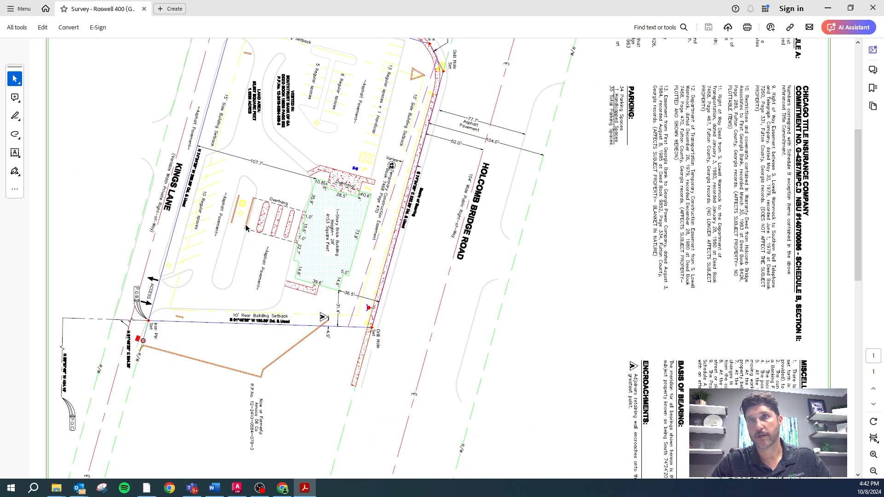
scroll(229, 243, up, 4)
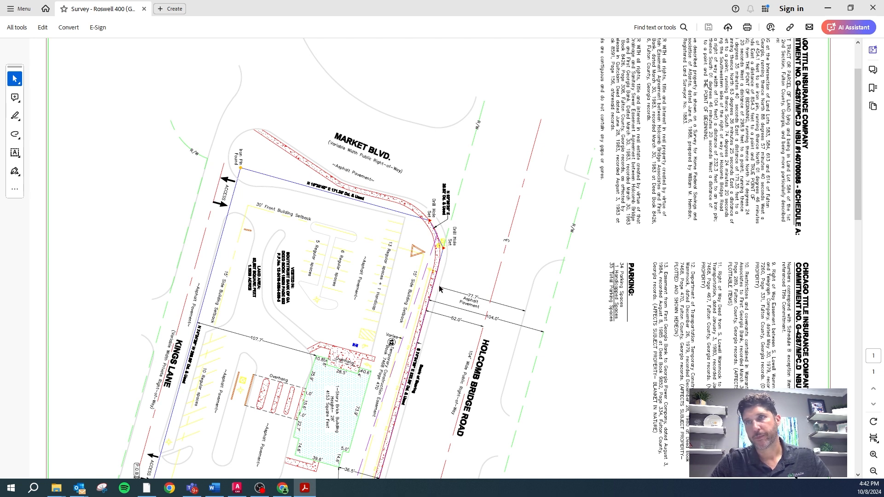
click(873, 8)
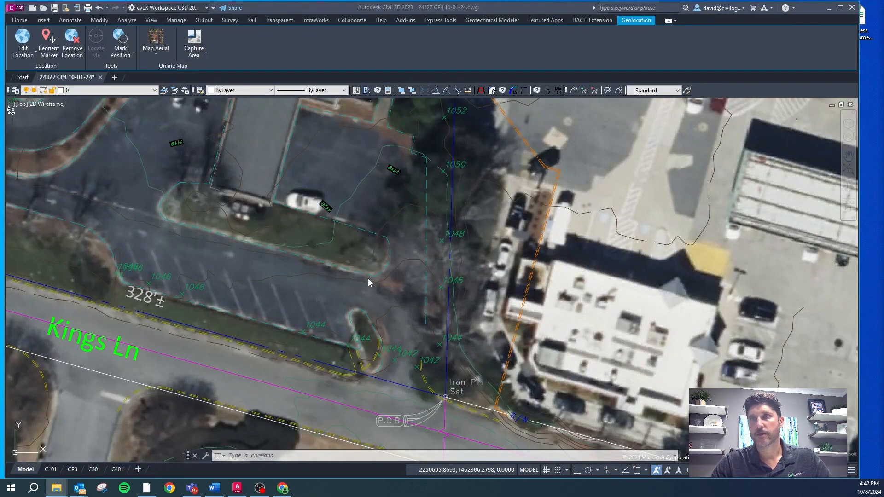
Step: Examine how the survey's curb and boundary lines fit the aerial along Kings Ln, from the set iron pin to the found iron pin
scroll(374, 365, down, 3)
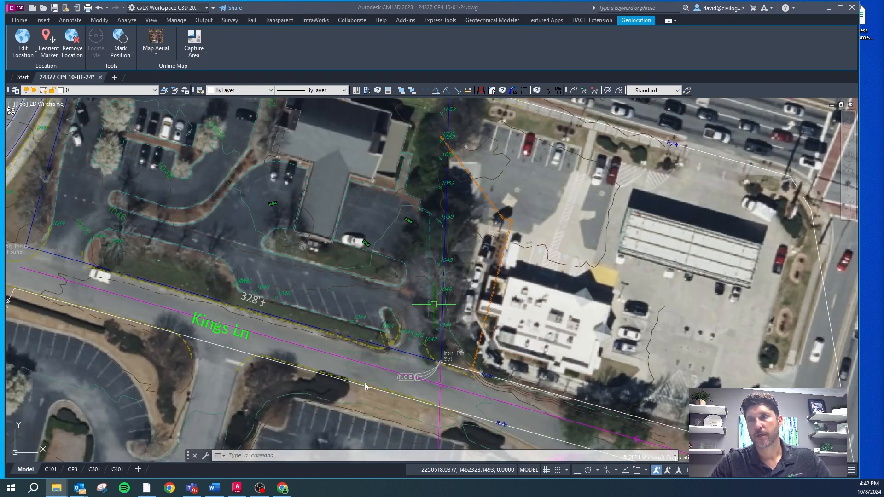
scroll(376, 403, up, 4)
scroll(476, 313, down, 3)
scroll(520, 308, up, 3)
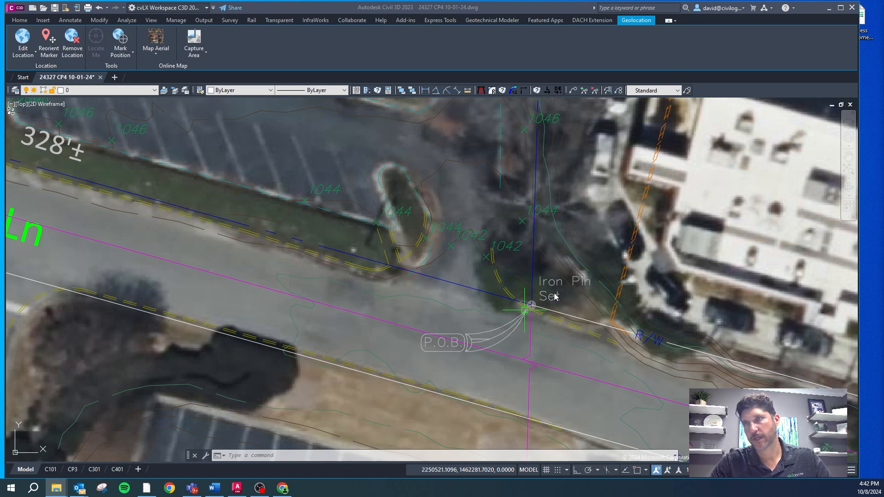
scroll(497, 282, down, 3)
scroll(427, 309, up, 4)
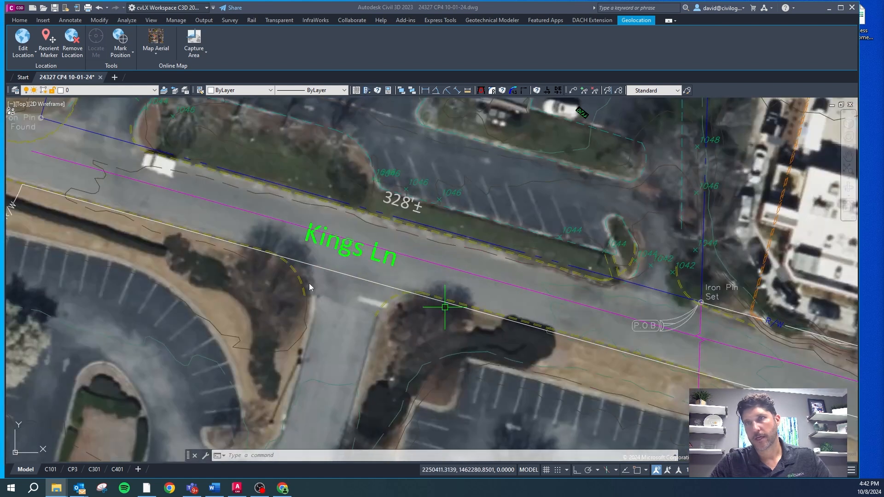
scroll(307, 284, down, 3)
scroll(227, 254, up, 3)
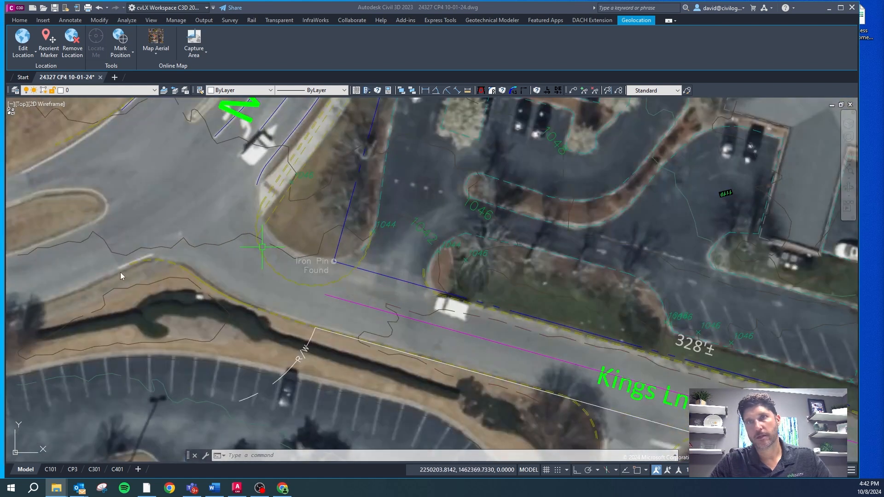
scroll(200, 293, down, 2)
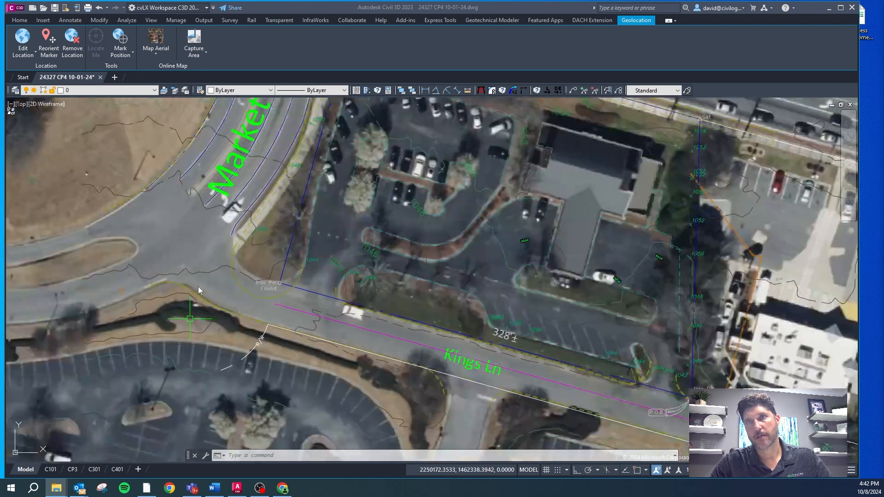
scroll(167, 283, up, 3)
scroll(162, 300, down, 4)
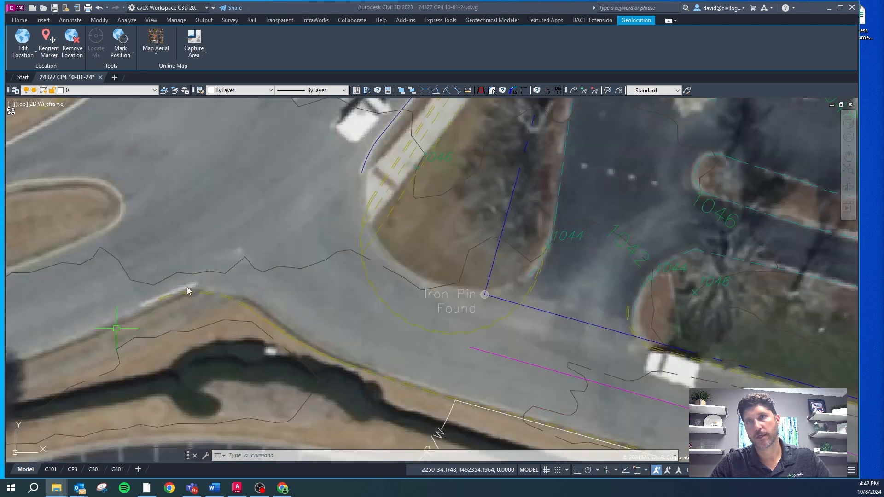
Step: Compare the survey's curb and sidewalk lines with the aerial along Market Blvd and around the Holcom Bridge Rd corner
scroll(300, 212, up, 5)
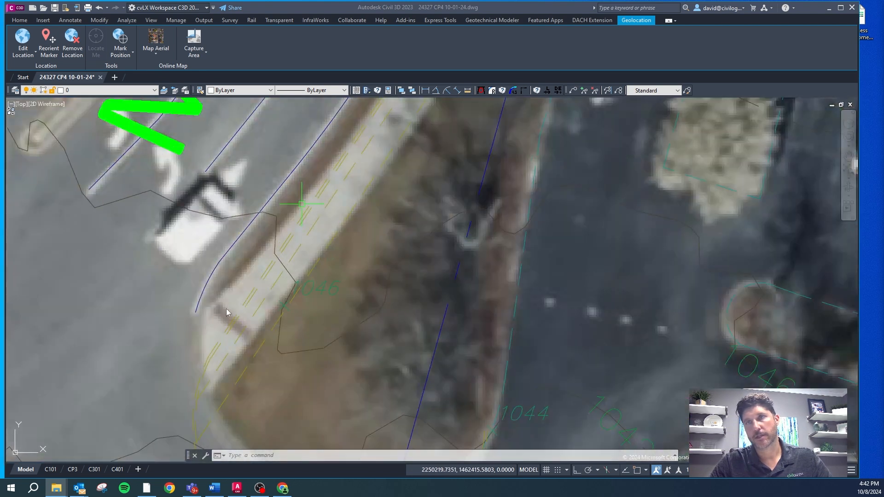
scroll(226, 312, down, 5)
scroll(257, 252, up, 3)
scroll(252, 259, up, 2)
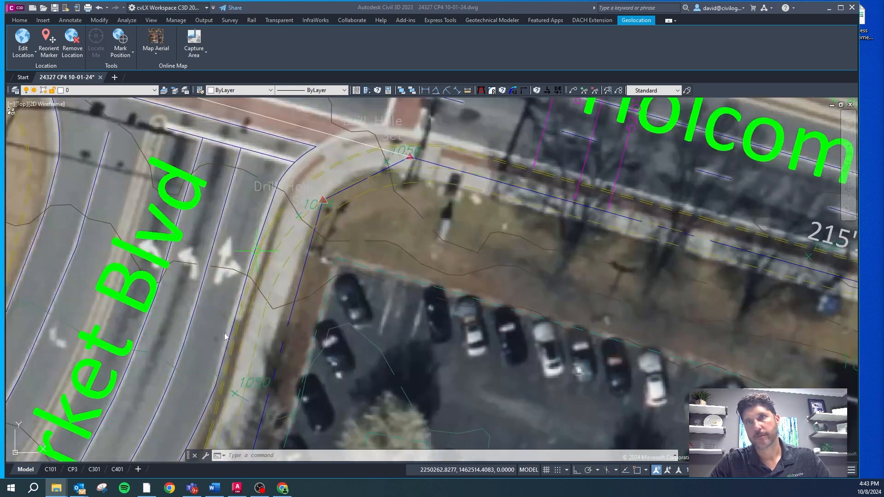
scroll(238, 321, down, 5)
scroll(200, 186, up, 3)
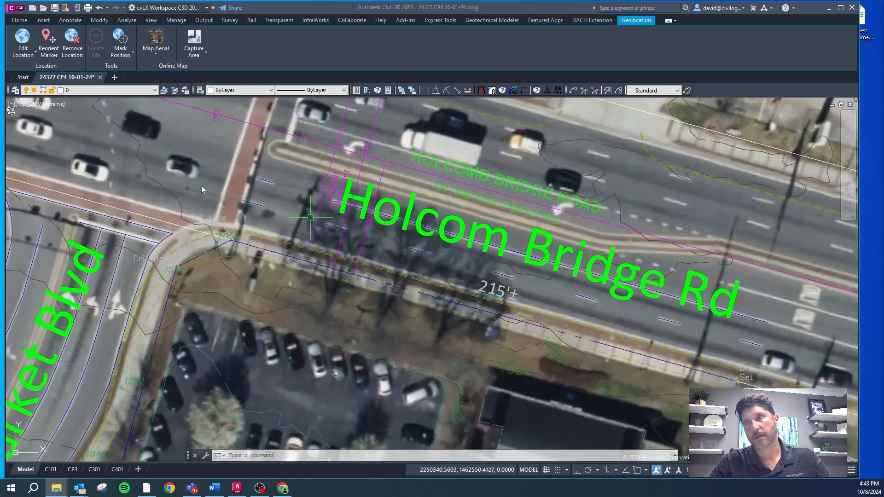
scroll(201, 186, down, 4)
scroll(363, 289, down, 3)
scroll(354, 318, up, 5)
scroll(322, 276, down, 2)
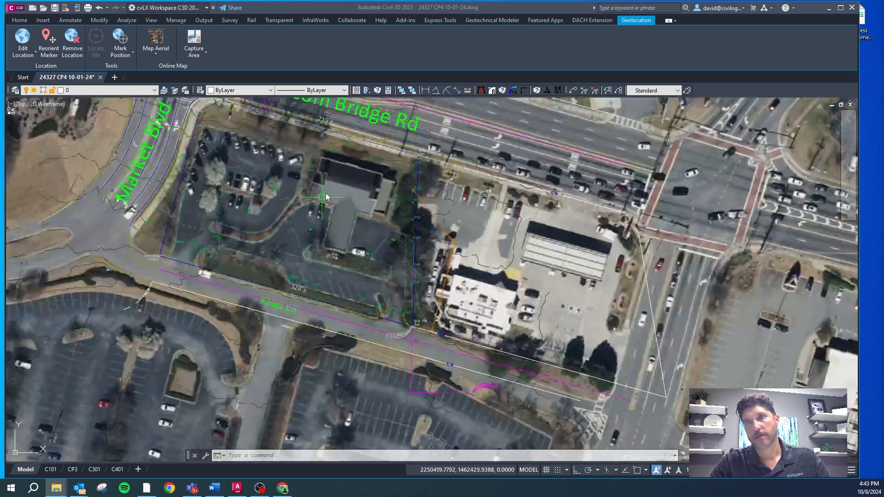
Step: Move the survey linework about 1.6 units slightly southeast so its curb returns fit the aerial side-street entrance south of Kings Ln
scroll(280, 280, up, 4)
scroll(318, 258, up, 5)
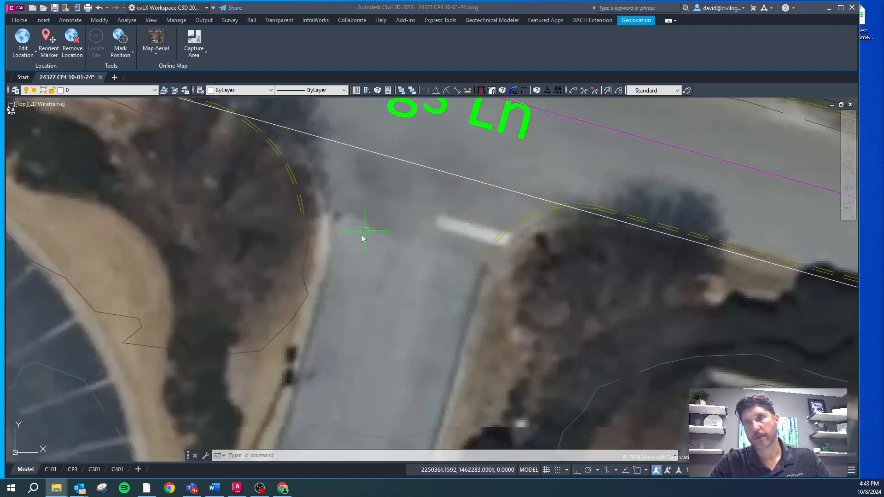
click(298, 207)
text(m)
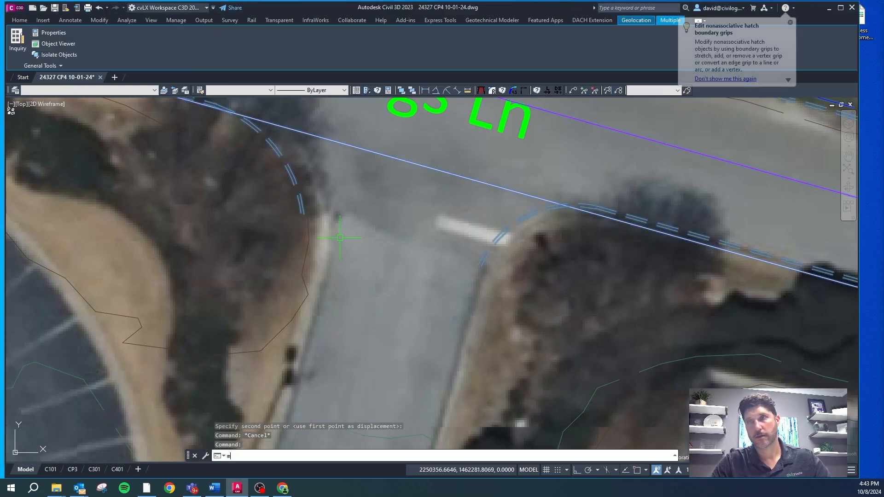
key(Return)
click(347, 237)
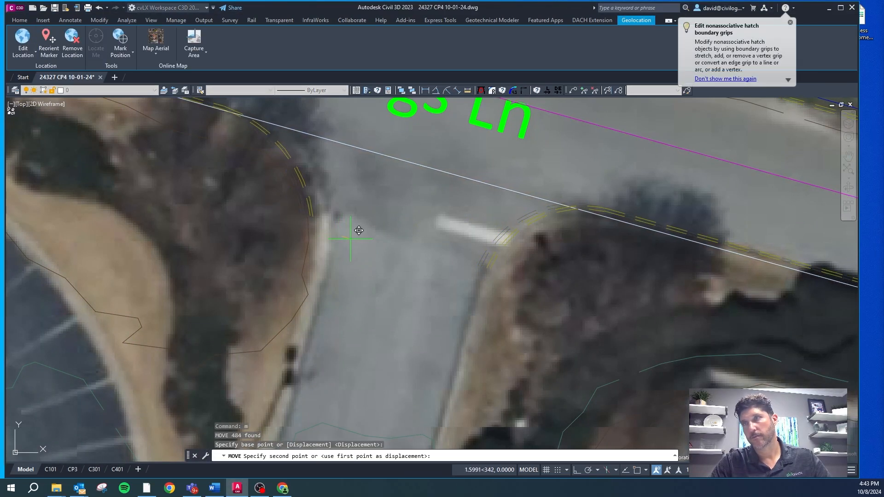
click(350, 239)
Step: Recheck the survey linework against the aerial along Kings Ln, Market Blvd and Holcom Bridge Rd after the adjustment
scroll(348, 272, down, 4)
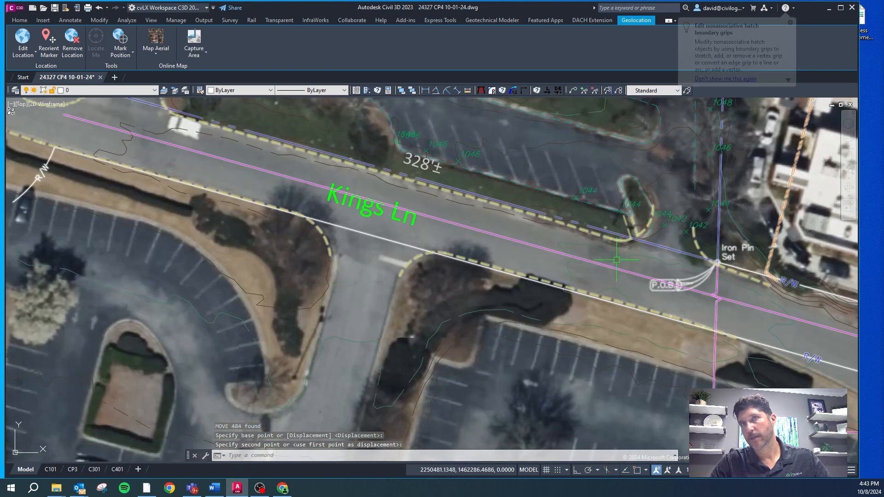
scroll(478, 262, down, 2)
scroll(242, 141, up, 5)
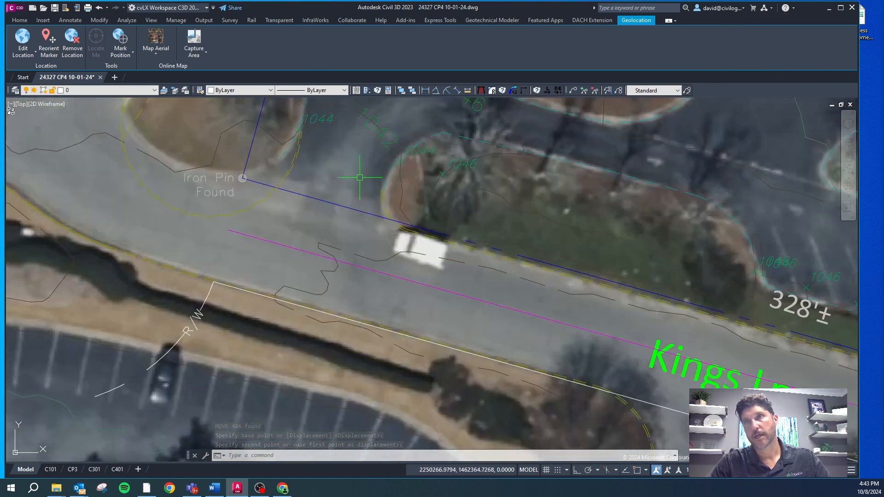
scroll(276, 224, down, 4)
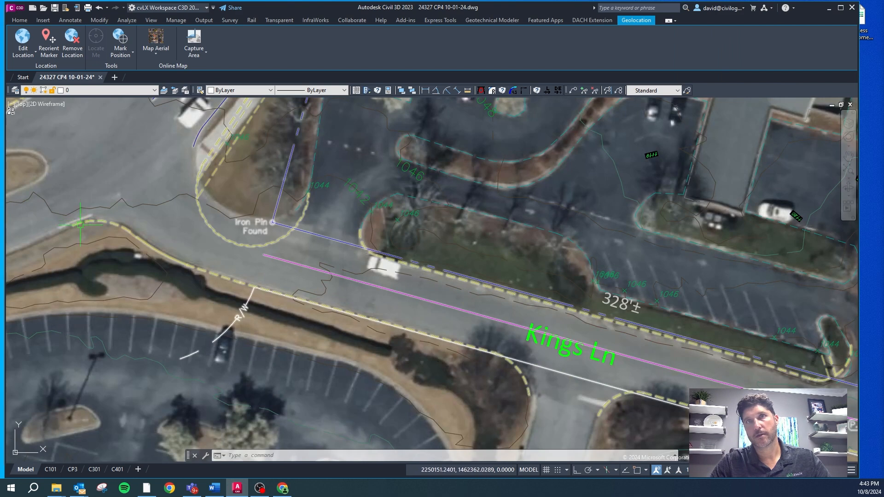
scroll(229, 196, up, 5)
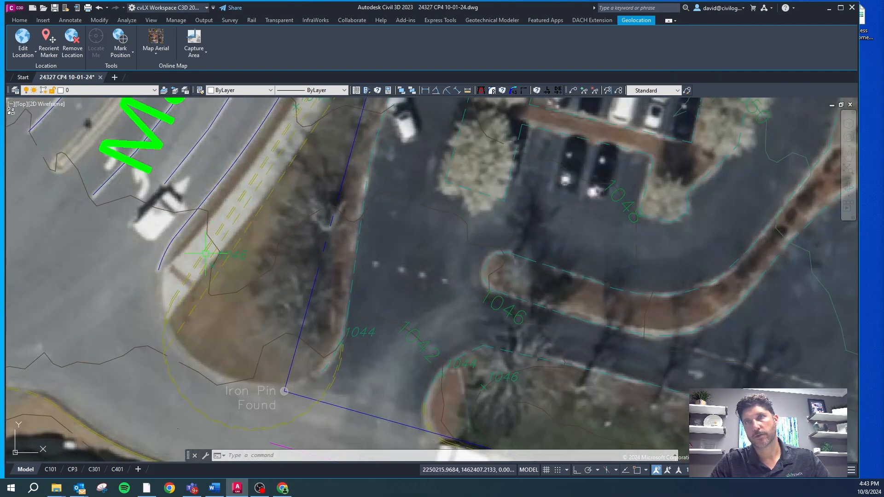
scroll(212, 217, down, 6)
scroll(230, 218, up, 4)
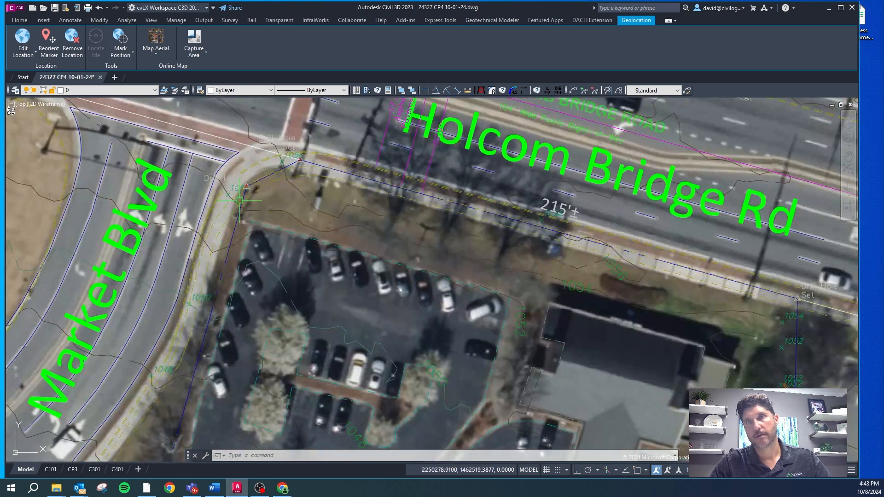
scroll(347, 155, up, 2)
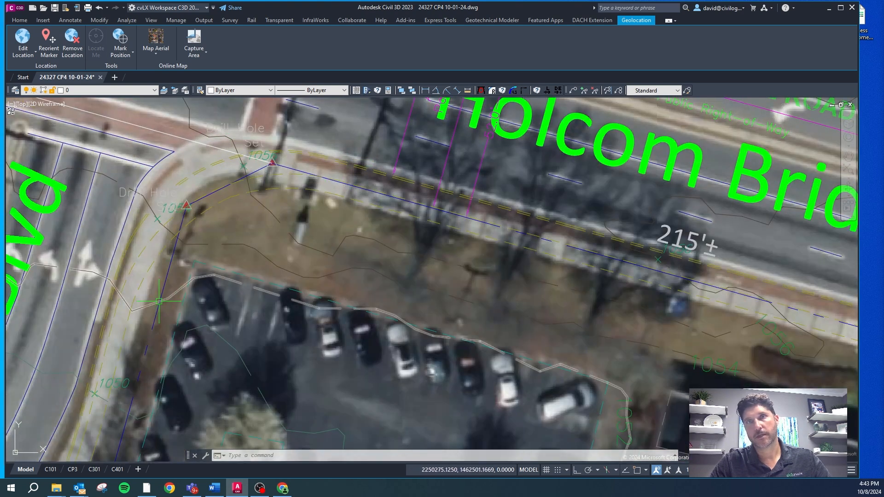
scroll(139, 311, down, 5)
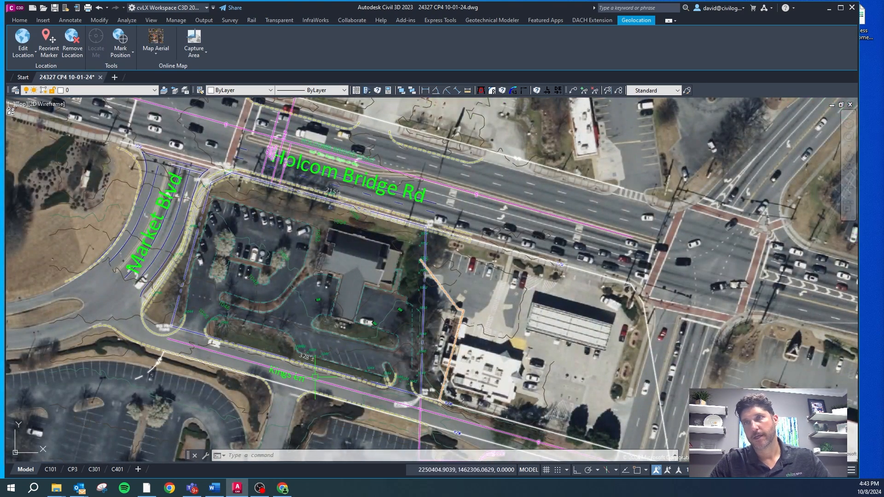
scroll(341, 220, up, 2)
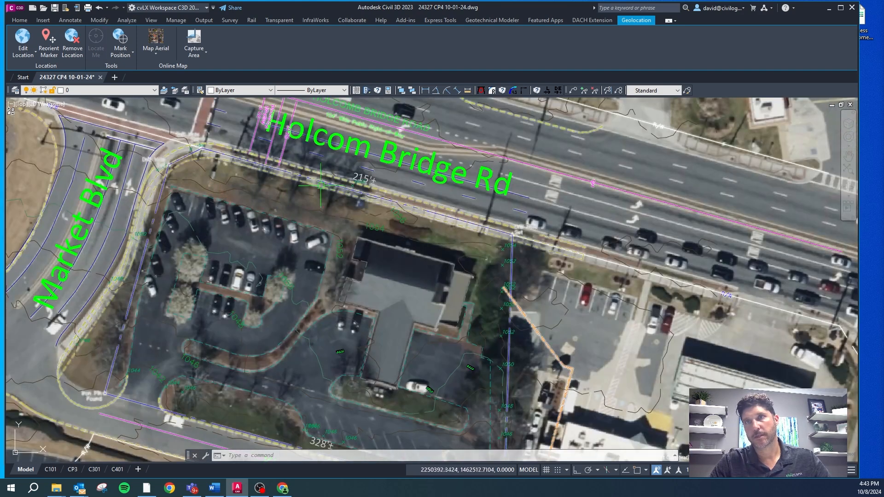
Step: Check the survey's right-of-way and curb lines against the aerial on both sides of Holcom Bridge Rd and across the whole site
scroll(228, 177, down, 2)
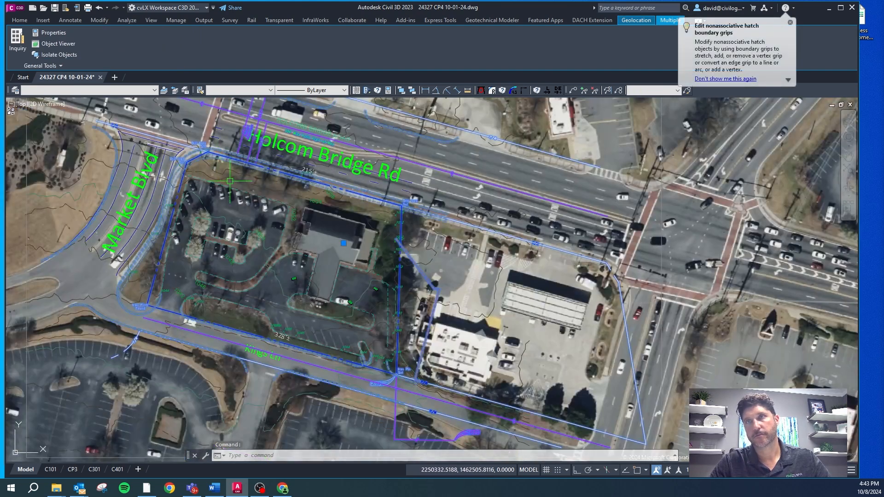
scroll(335, 134, up, 6)
scroll(481, 269, down, 5)
scroll(513, 226, up, 7)
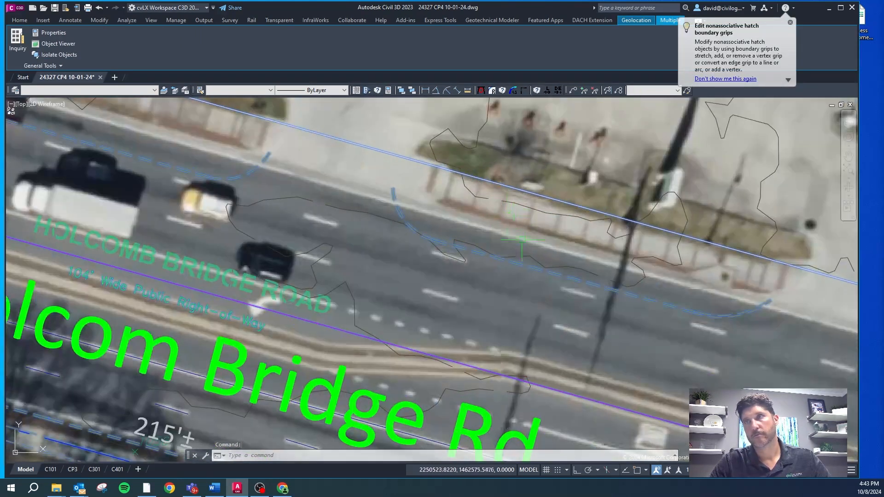
scroll(499, 227, down, 5)
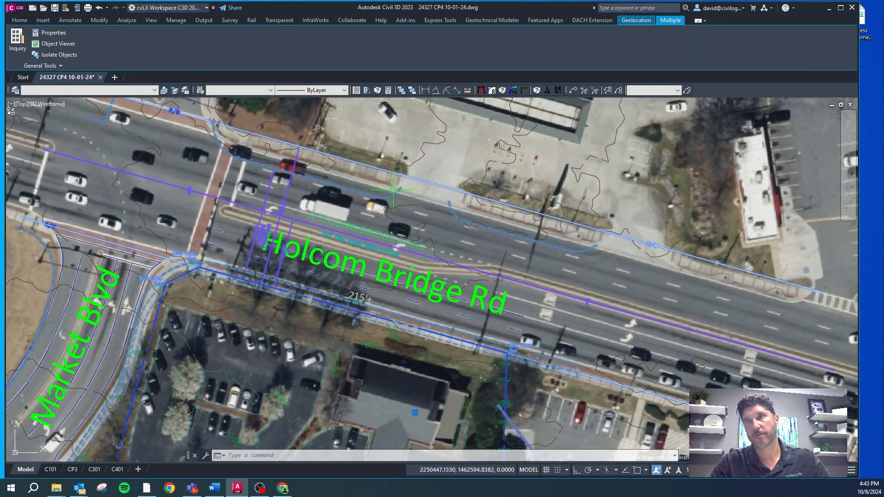
scroll(389, 199, up, 5)
scroll(380, 201, down, 5)
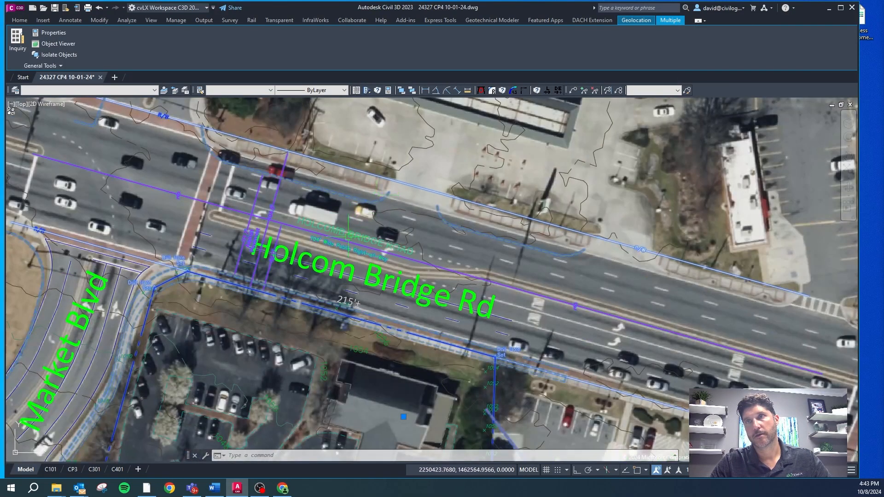
scroll(338, 218, down, 5)
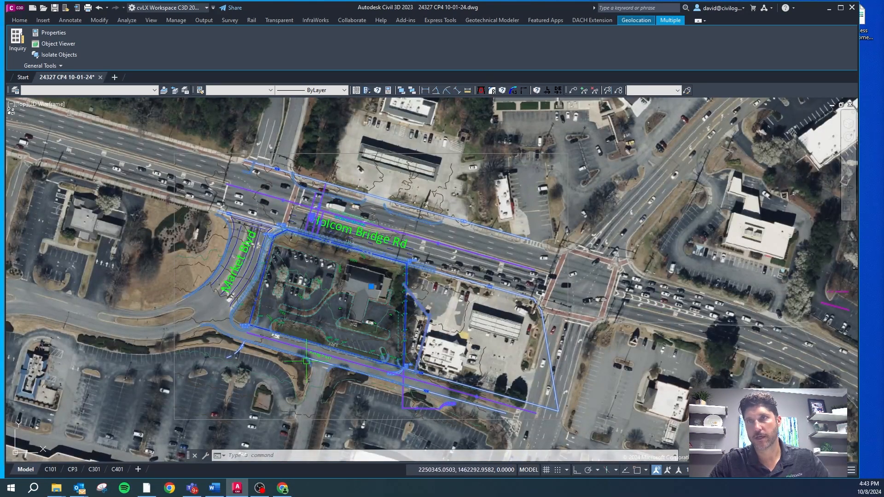
scroll(328, 271, up, 4)
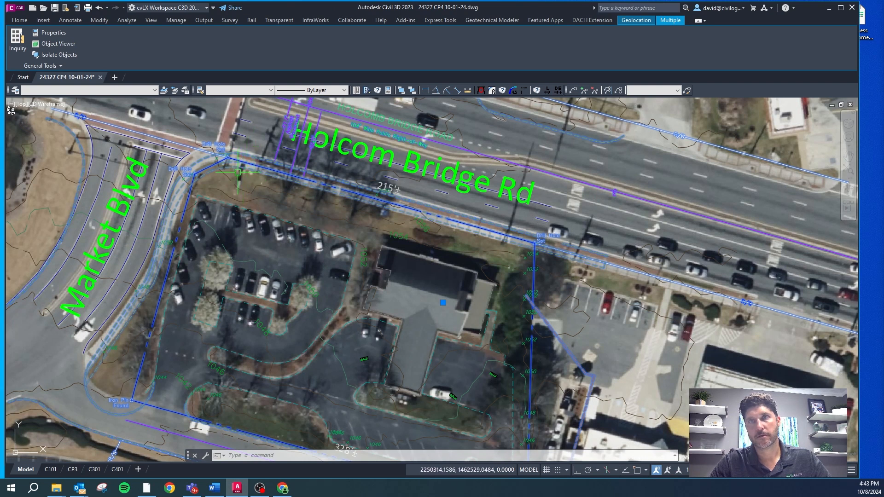
scroll(238, 173, down, 2)
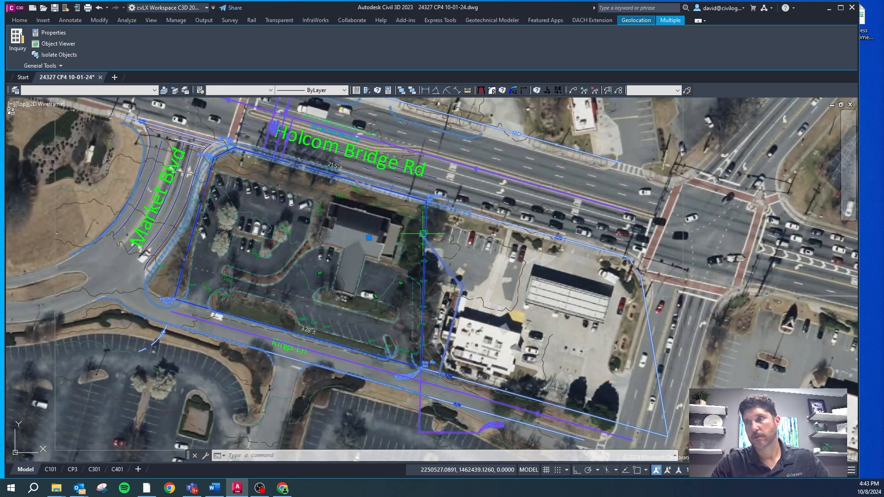
key(Escape)
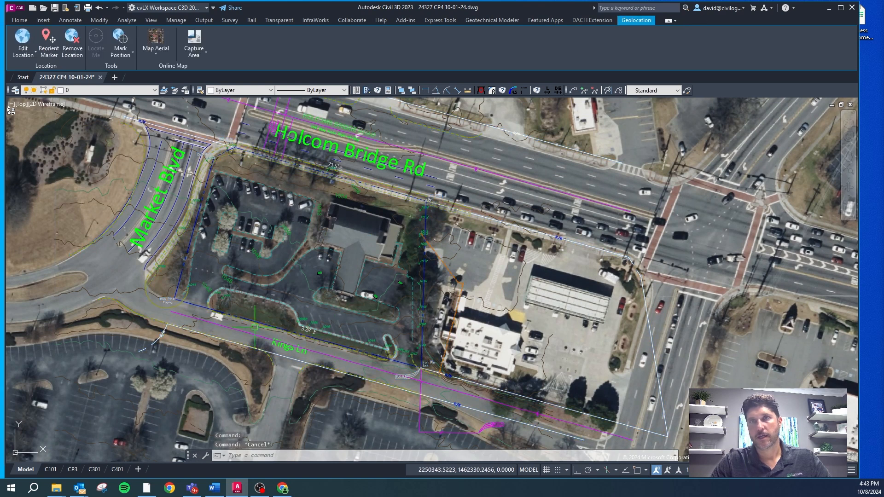
scroll(328, 191, up, 2)
key(Escape)
key(Escape)
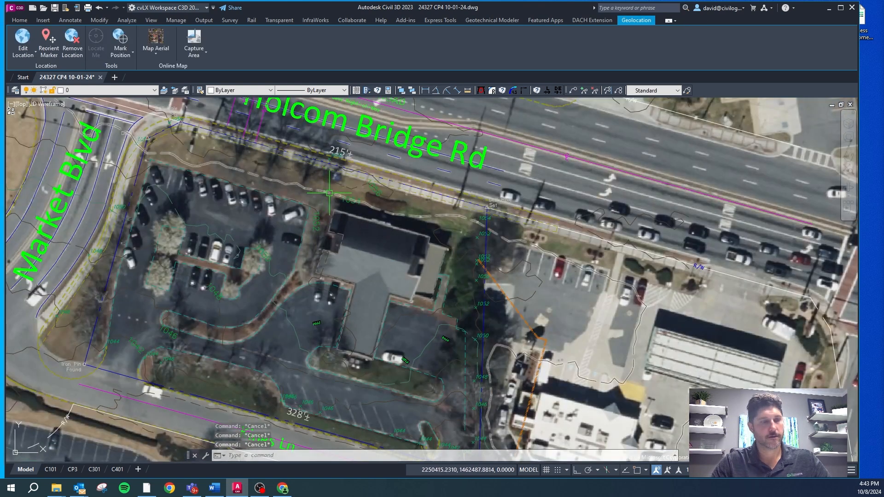
text(co)
key(space)
text(s)
key(space)
key(Escape)
key(Escape)
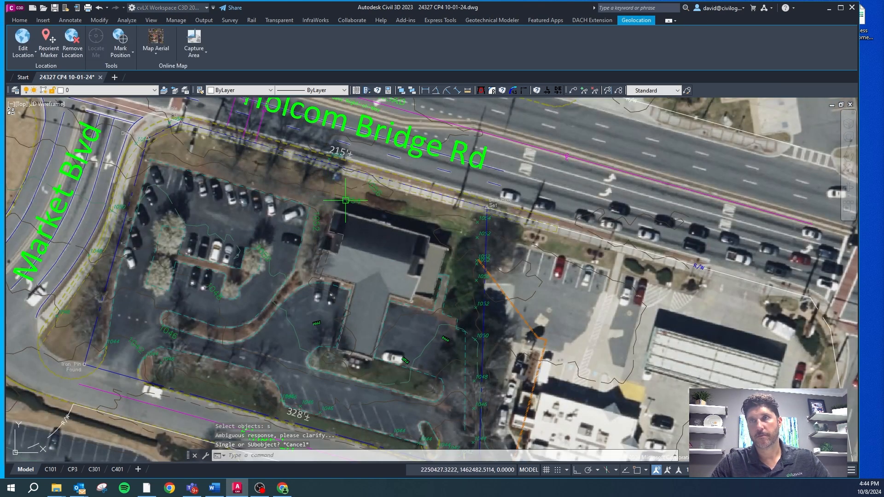
Step: Switch the layer display to the Site set and review the proposed layout along the Holcom Bridge Rd frontage
text(cs)
key(space)
text(s)
key(space)
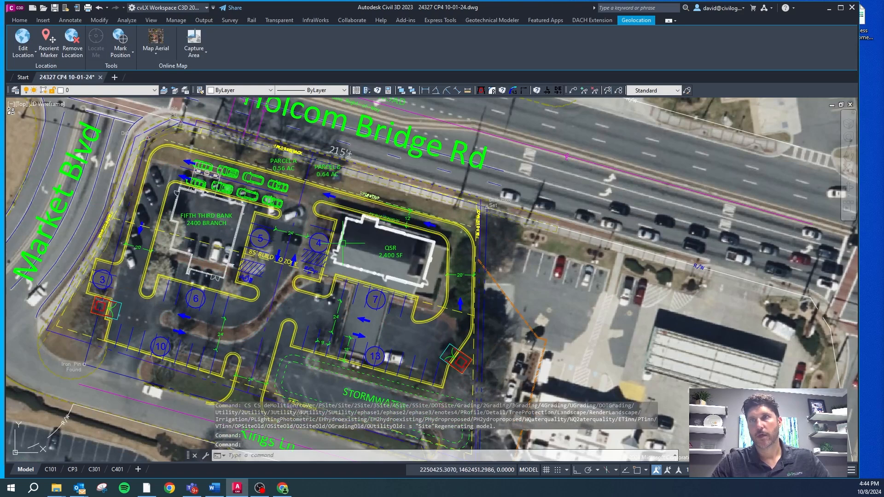
scroll(221, 147, up, 4)
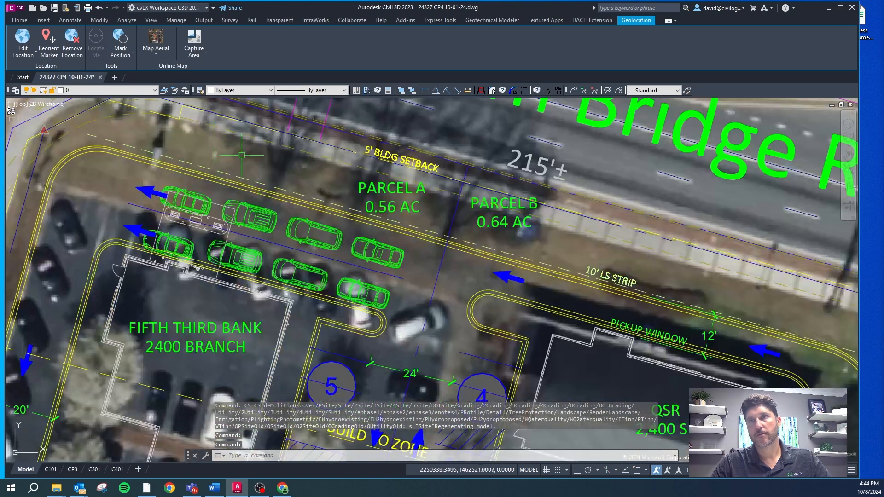
scroll(239, 180, down, 4)
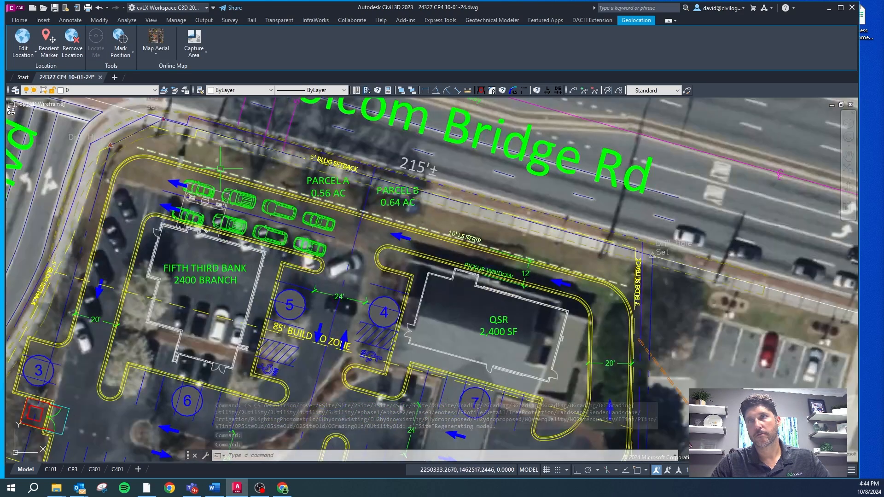
scroll(560, 251, up, 5)
scroll(560, 251, down, 5)
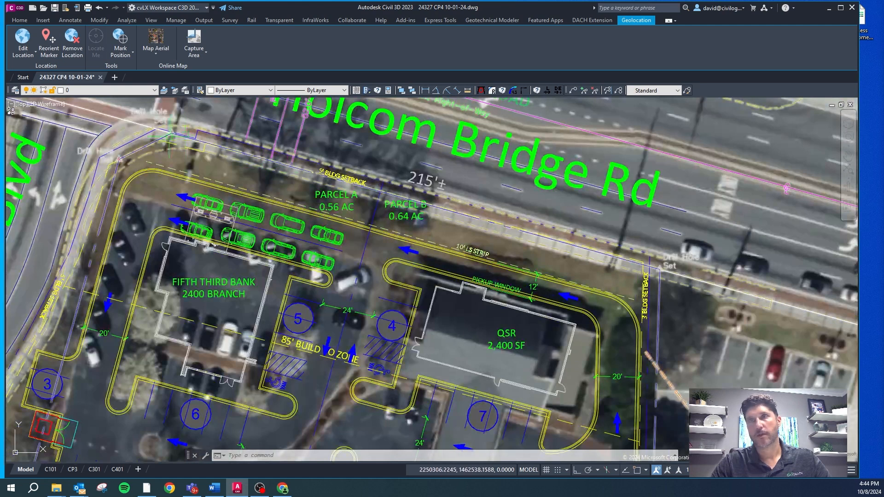
Step: Draw a line along the surveyed Holcom Bridge Rd frontage, from the Market Blvd corner to the drill hole set at the opposite property corner
scroll(280, 174, up, 5)
key(Escape)
scroll(280, 174, down, 5)
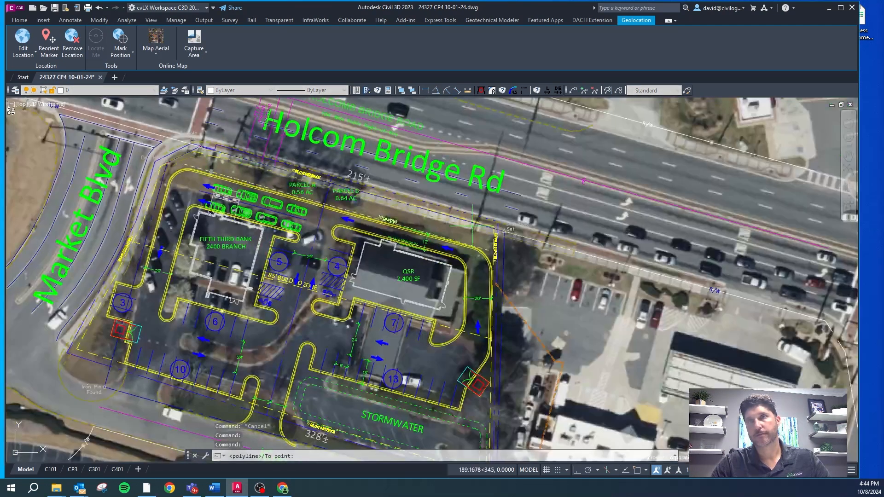
scroll(464, 225, up, 6)
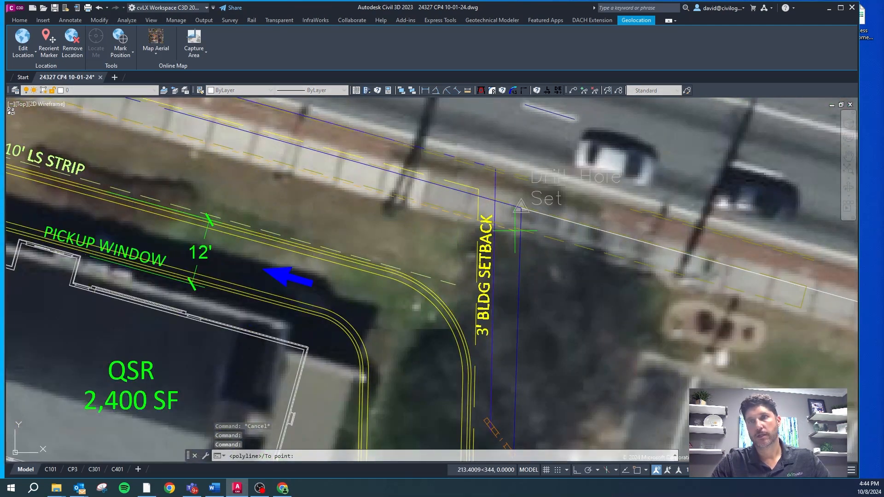
right_click(515, 232)
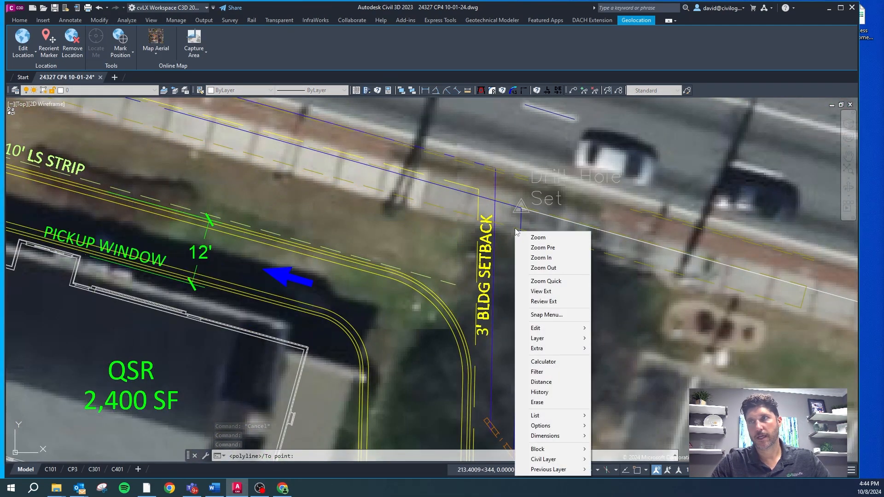
click(514, 229)
Step: Offset the new frontage line 3 feet into the site
scroll(529, 263, down, 2)
key(Escape)
key(Escape)
key(Escape)
text(o)
key(Return)
text(3)
key(Return)
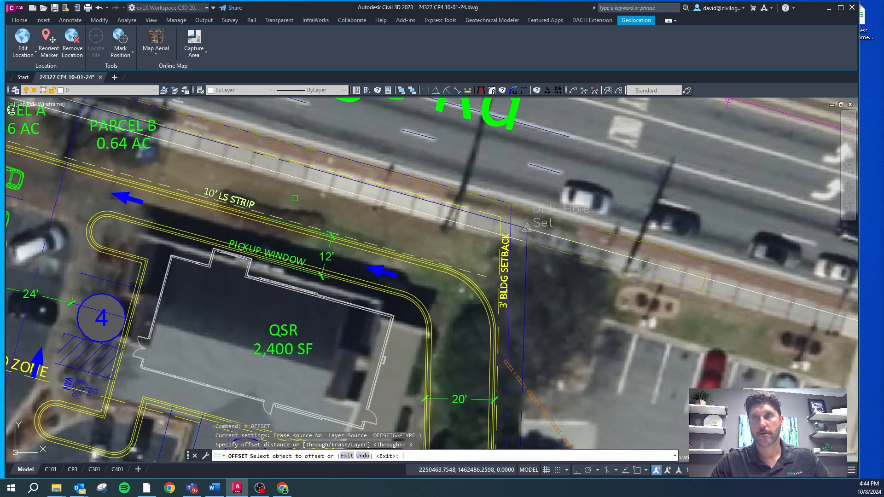
click(299, 191)
key(Escape)
Step: Offset the 3-foot line another 2 feet into the site and delete the intermediate 3-foot line
text(o)
key(Return)
text(2)
key(Return)
click(305, 182)
click(302, 189)
scroll(357, 190, up, 4)
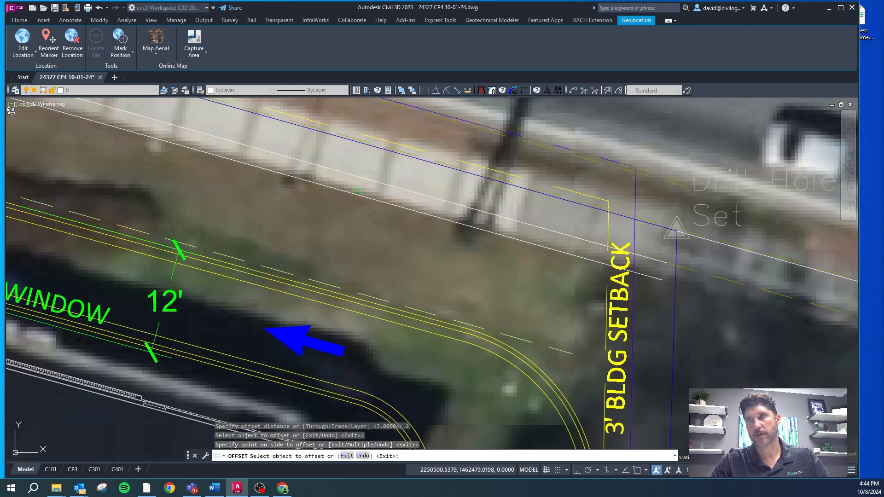
scroll(356, 190, down, 4)
key(Escape)
click(347, 167)
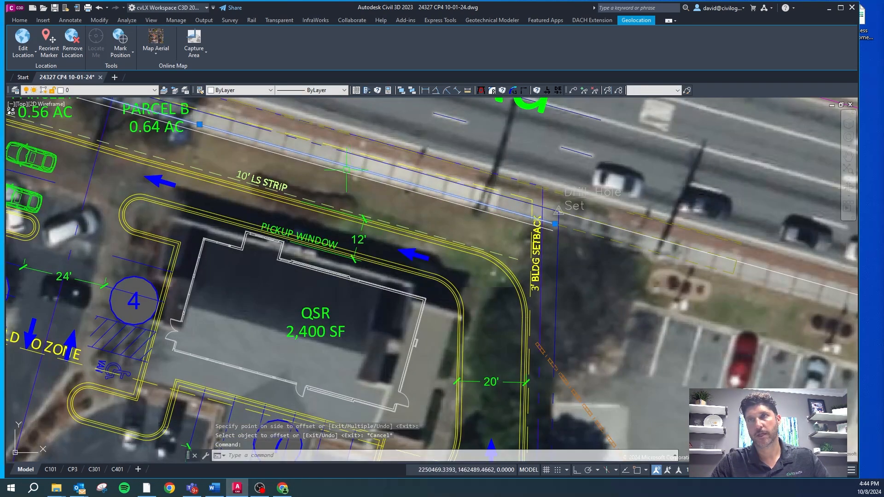
key(Delete)
Step: Put the remaining offset line on the CA-PROP-LINE layer and set its color to Color 251
click(334, 168)
text(cg)
key(Escape)
key(Escape)
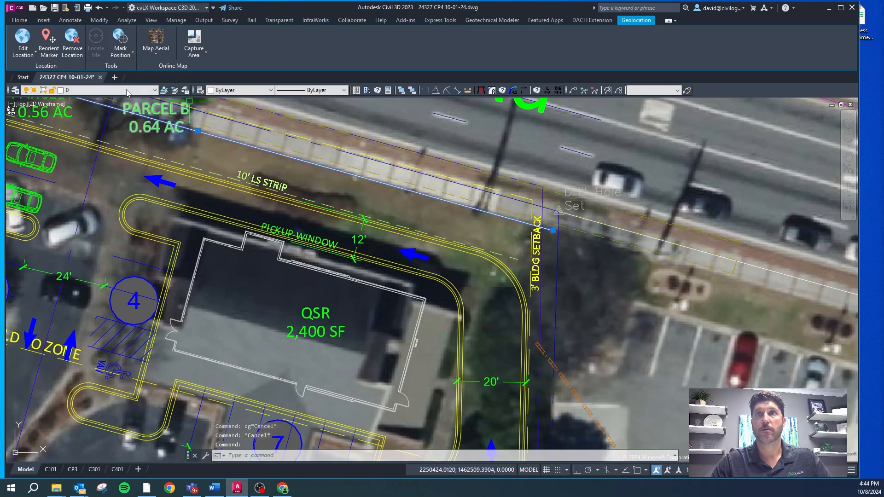
click(128, 90)
scroll(110, 163, down, 1)
click(110, 163)
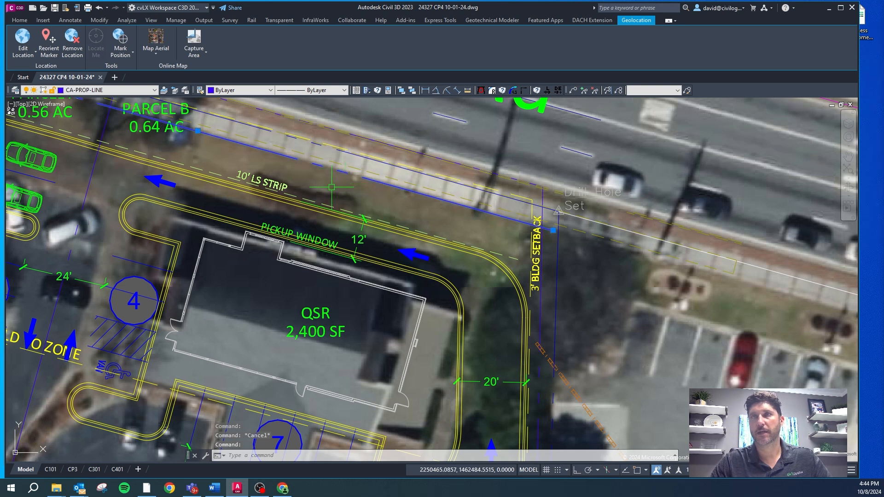
click(237, 91)
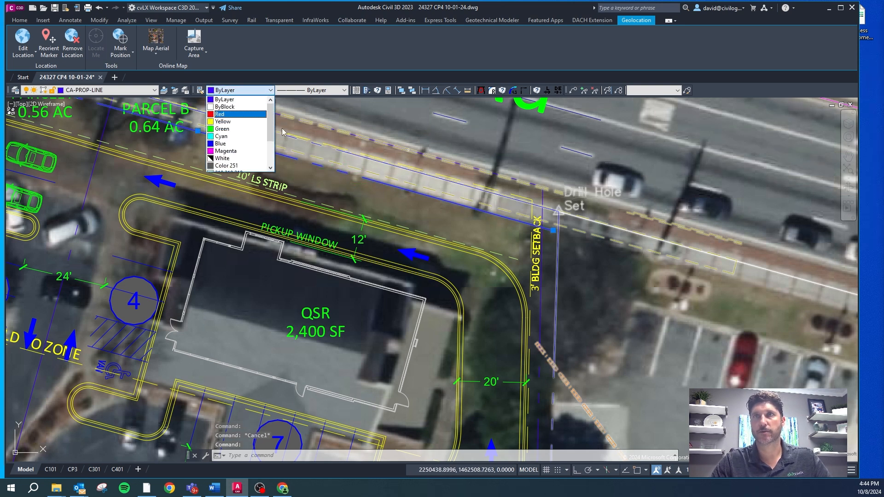
scroll(270, 156, down, 2)
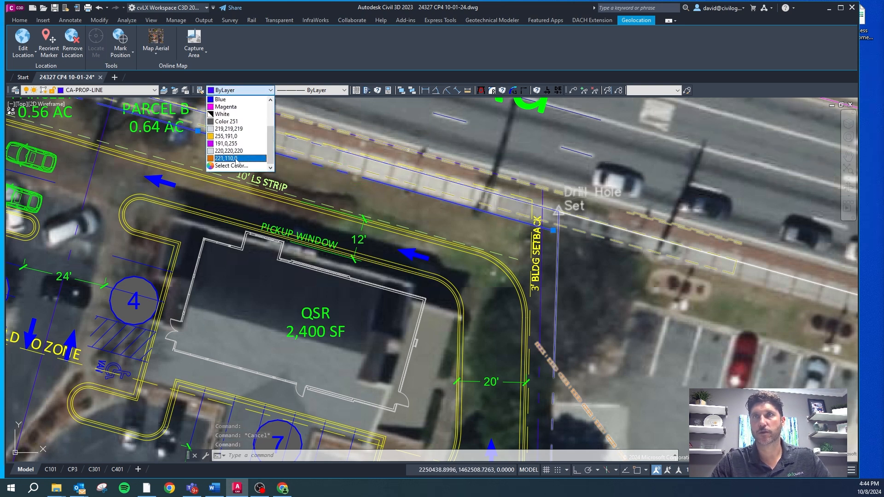
click(230, 121)
key(Escape)
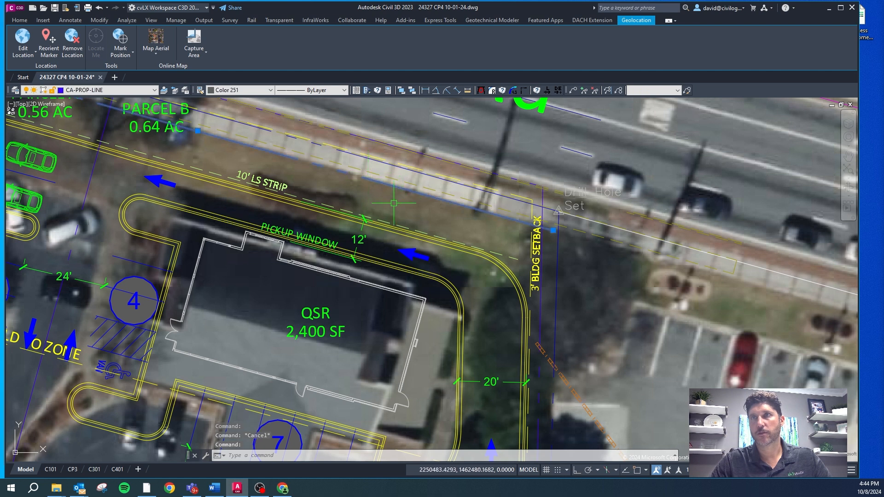
Step: Offset the new property line 10 feet into the site for the landscape strip
text(o)
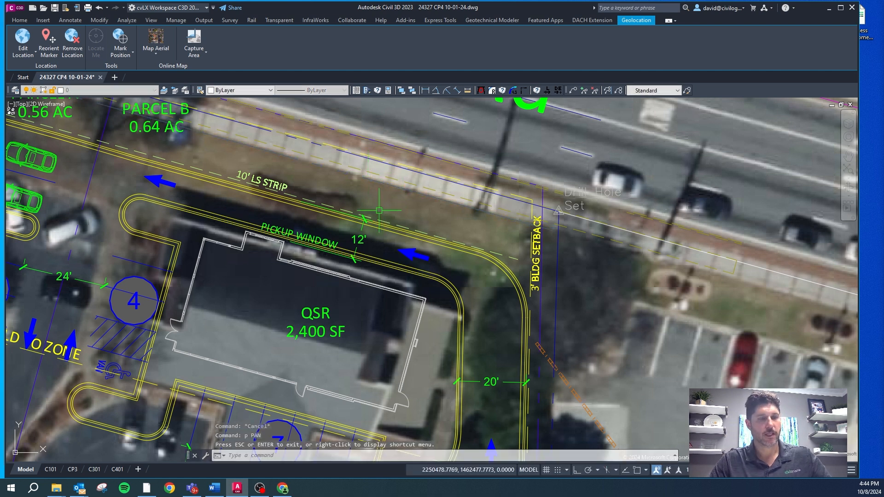
key(Return)
text(10)
key(Return)
click(373, 205)
click(367, 194)
scroll(364, 198, up, 4)
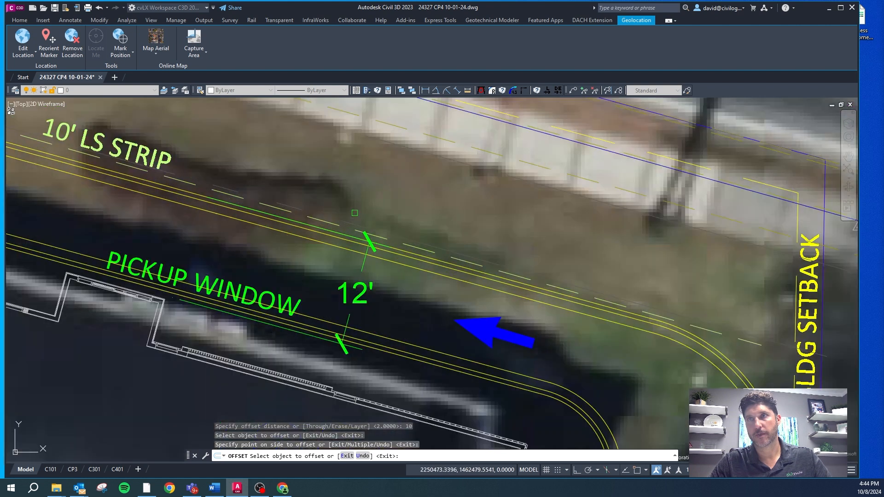
key(Escape)
Step: Match the 10-foot offset line's properties to the existing dashed landscape strip line and delete the old strip line
click(348, 222)
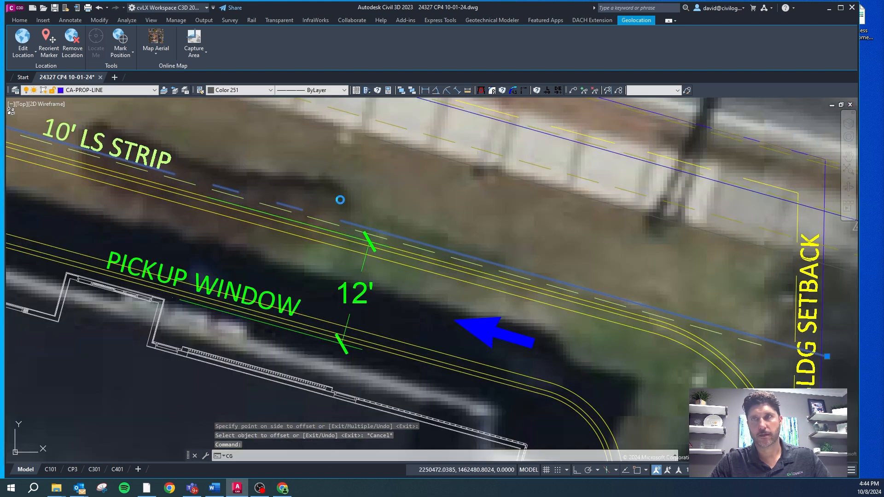
text(cg)
key(Return)
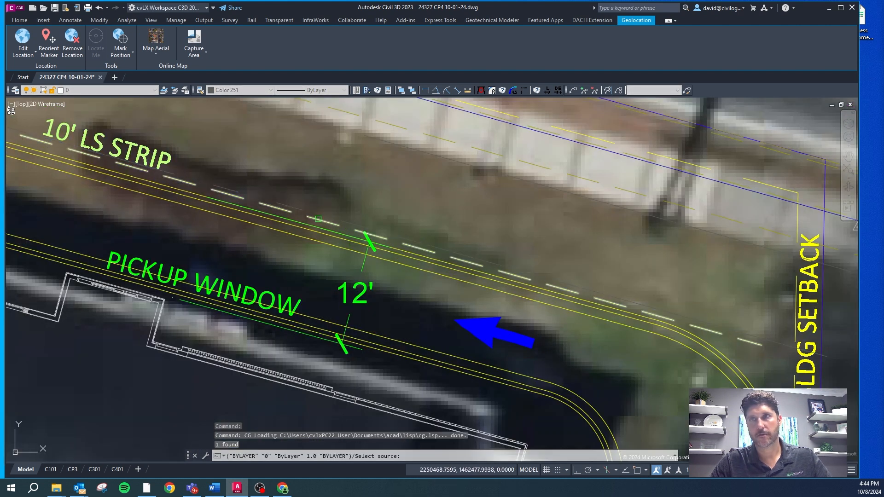
click(318, 218)
key(Delete)
key(Escape)
Step: Nudge the 10' LS STRIP label slightly away from the new landscape strip line
scroll(431, 225, down, 6)
scroll(348, 197, up, 2)
click(346, 198)
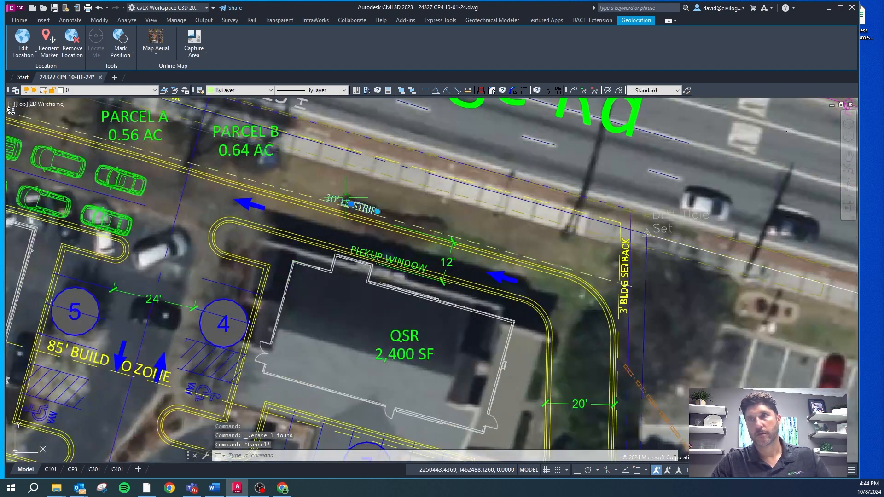
scroll(346, 197, up, 4)
click(377, 211)
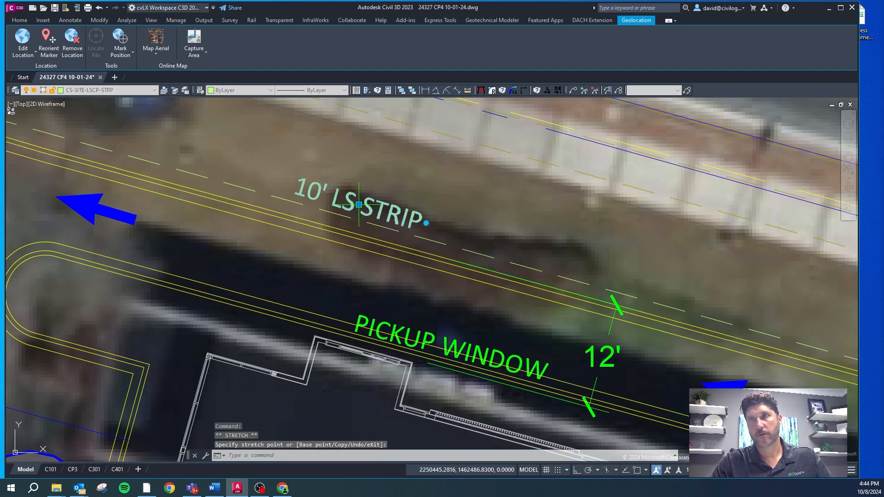
click(425, 223)
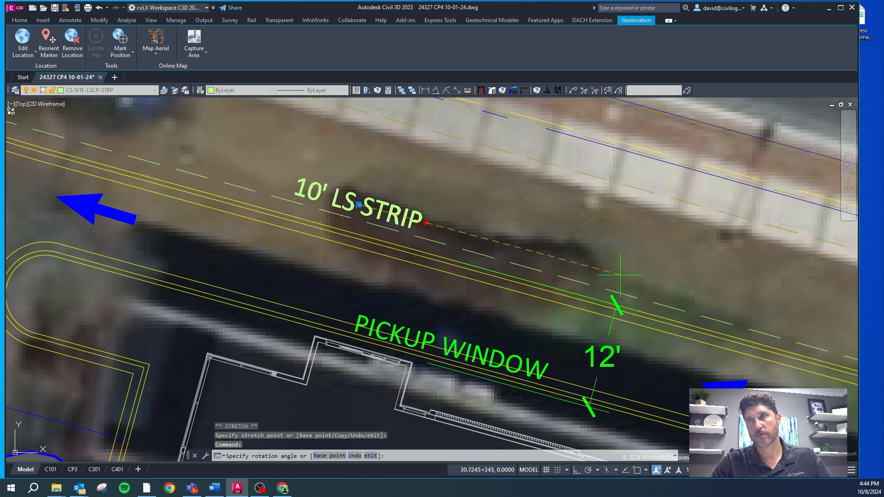
key(Escape)
Step: Examine how the survey linework fits the aerial and proposed site plan along Kings Ln, Market Blvd and the adjoining parcel
scroll(596, 267, down, 6)
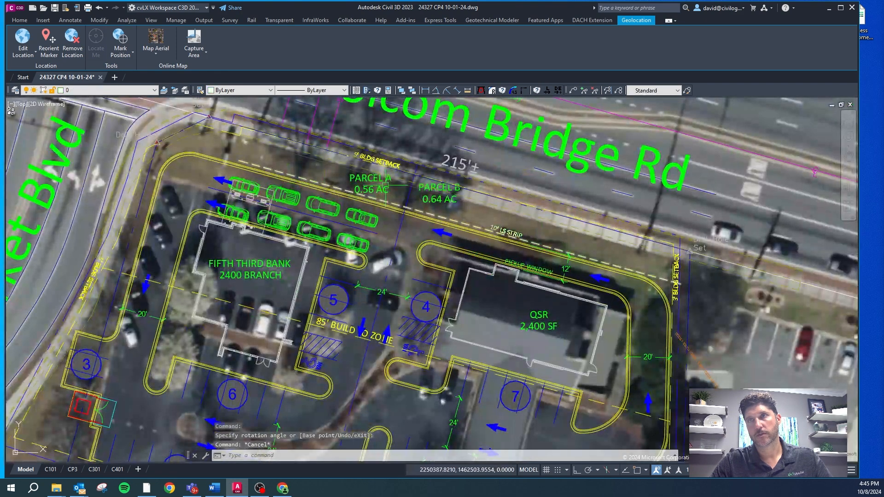
scroll(389, 171, down, 4)
scroll(333, 329, up, 4)
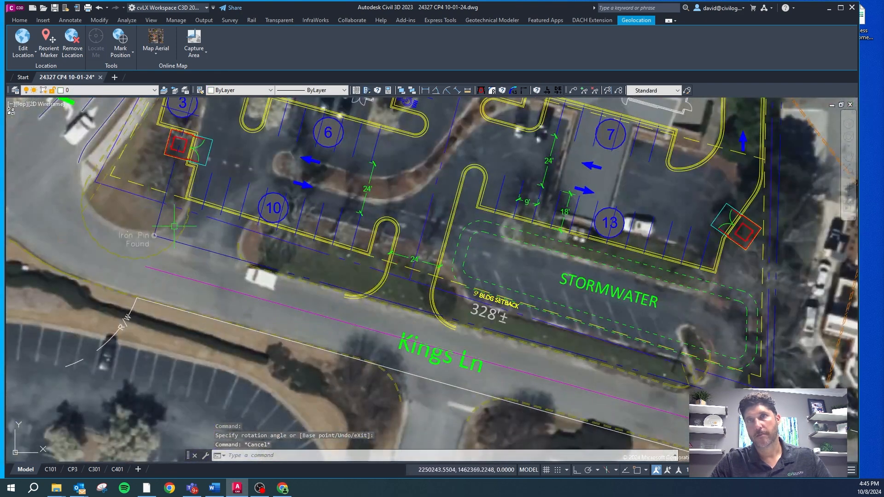
key(Escape)
click(159, 221)
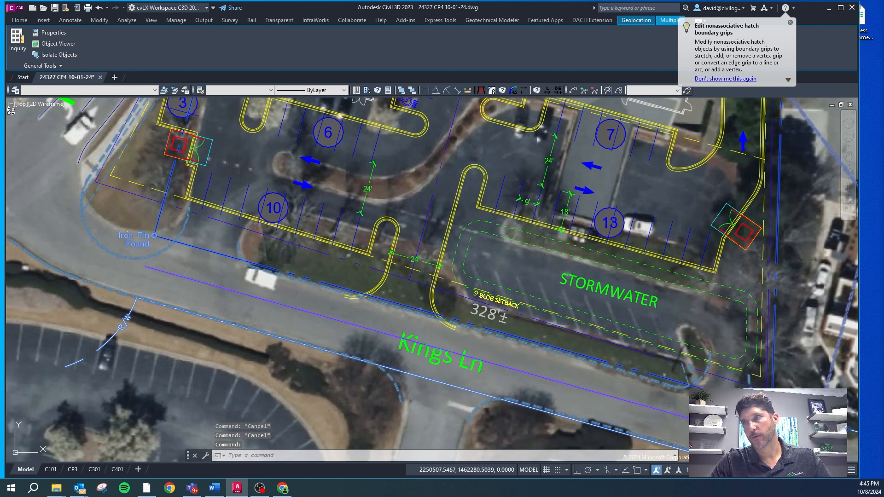
scroll(196, 247, down, 4)
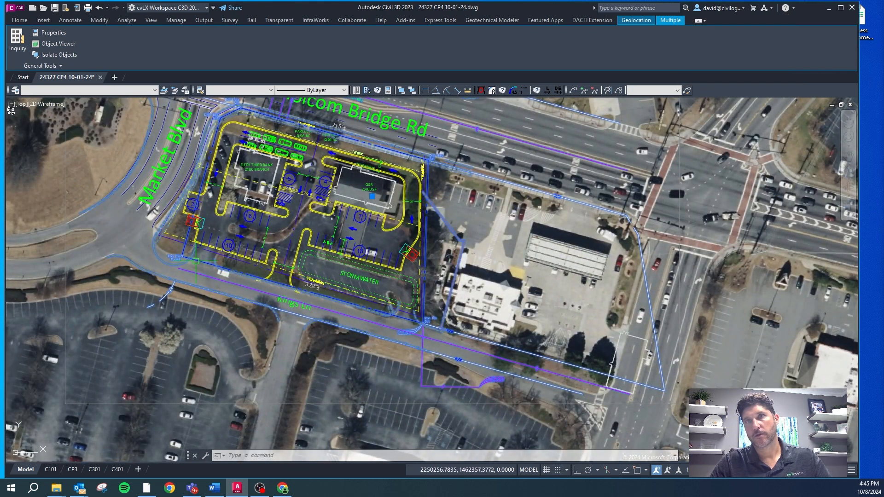
scroll(292, 284, up, 2)
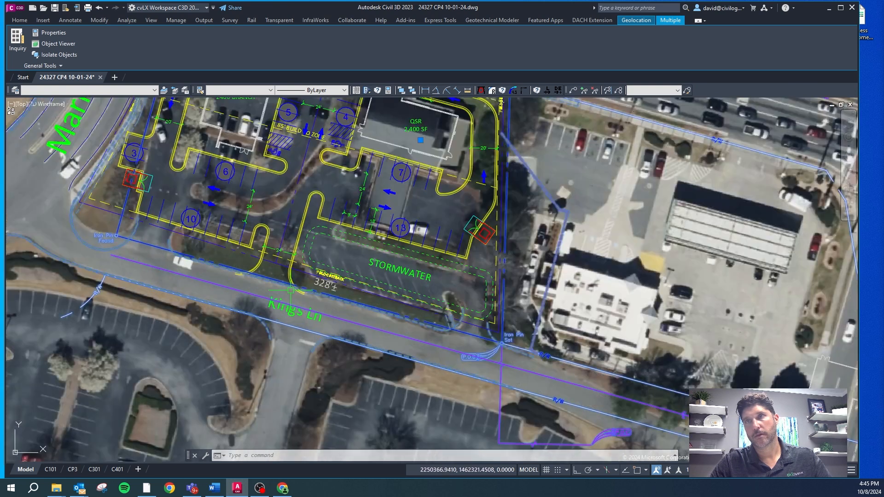
scroll(229, 282, down, 2)
scroll(258, 138, up, 4)
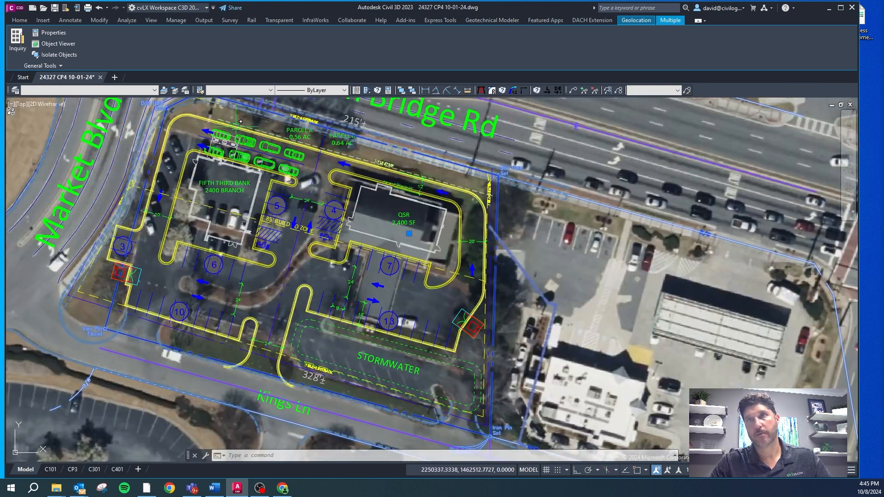
scroll(249, 148, down, 2)
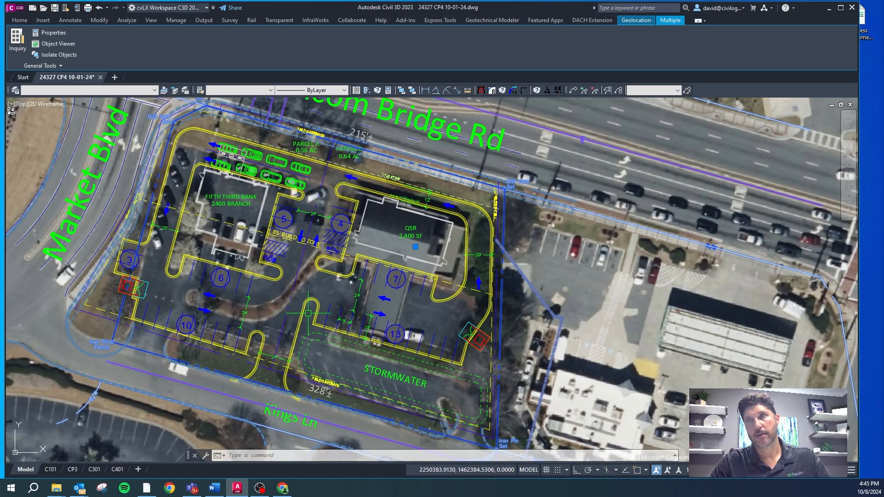
scroll(129, 251, up, 5)
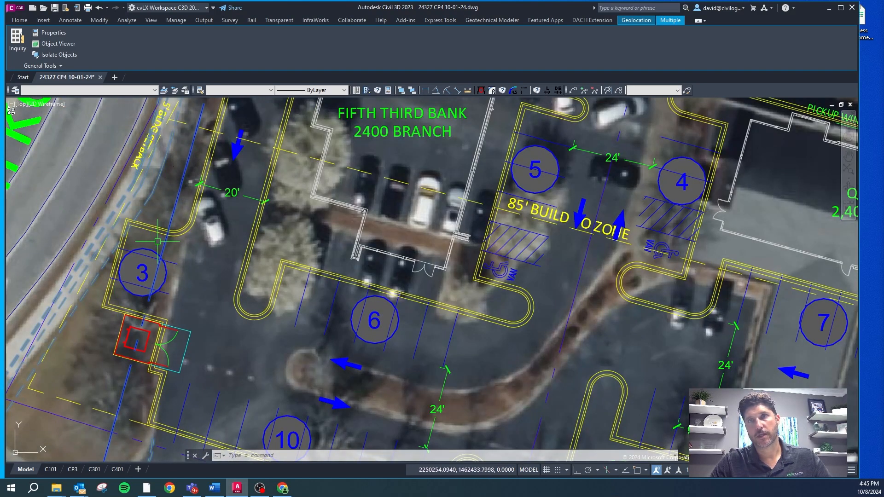
scroll(141, 272, down, 4)
scroll(154, 248, up, 8)
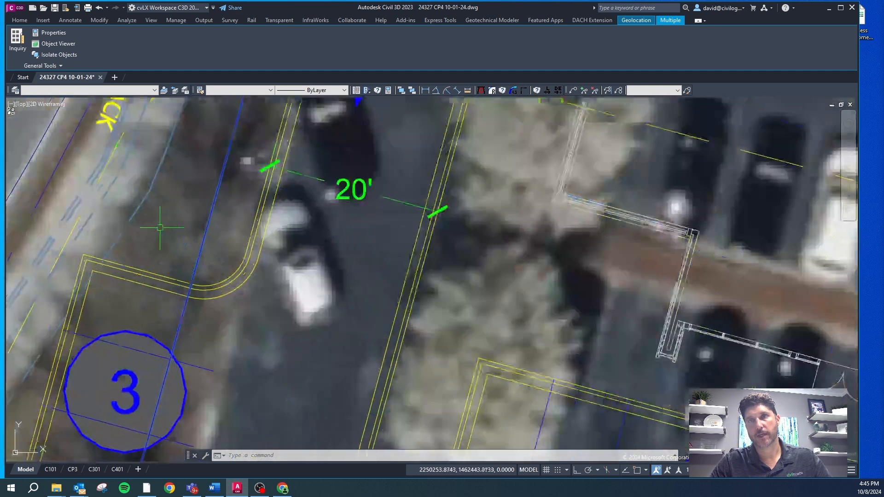
Step: Delete two of the three parallel curb lines along the outer edge of the parking lot, keeping a single line
key(Escape)
click(220, 281)
click(222, 296)
key(Delete)
scroll(188, 274, down, 6)
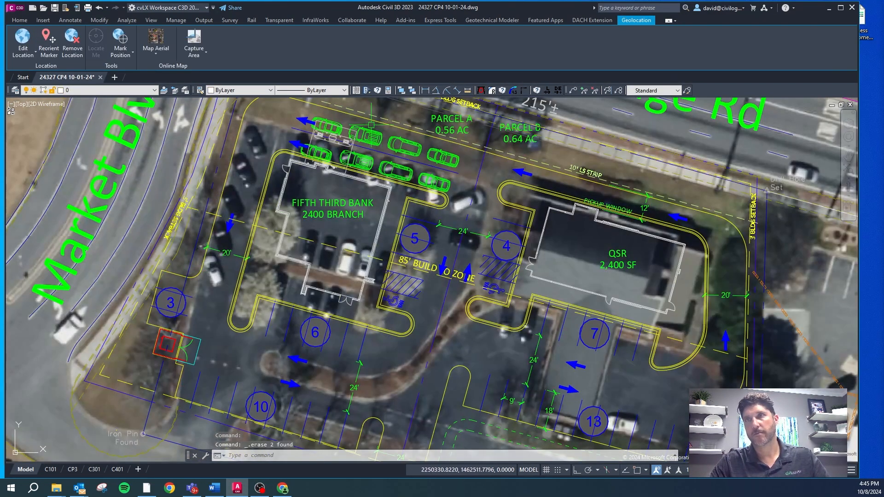
Step: Turn off the online aerial map so only the site plan linework is displayed
scroll(186, 319, up, 2)
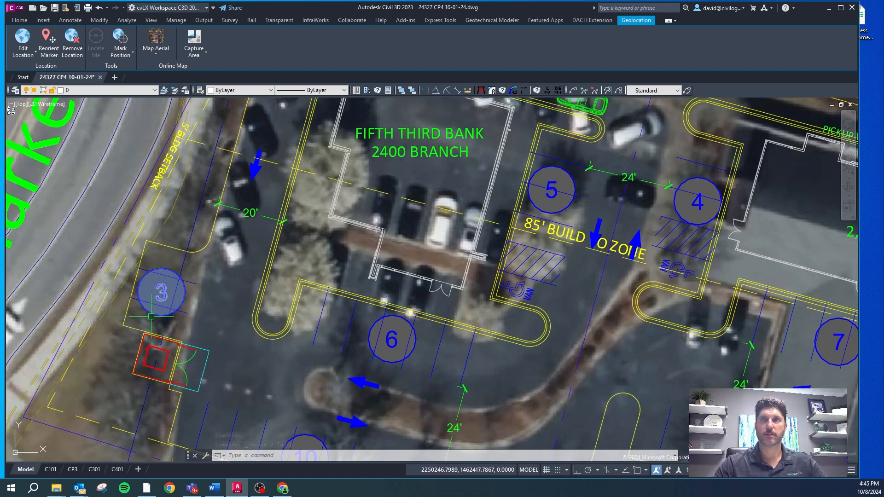
scroll(250, 251, down, 4)
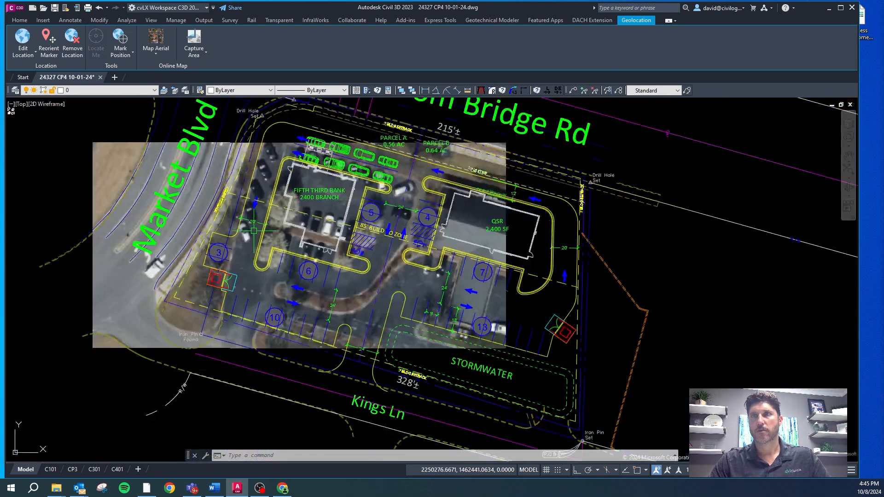
key(Escape)
key(Escape)
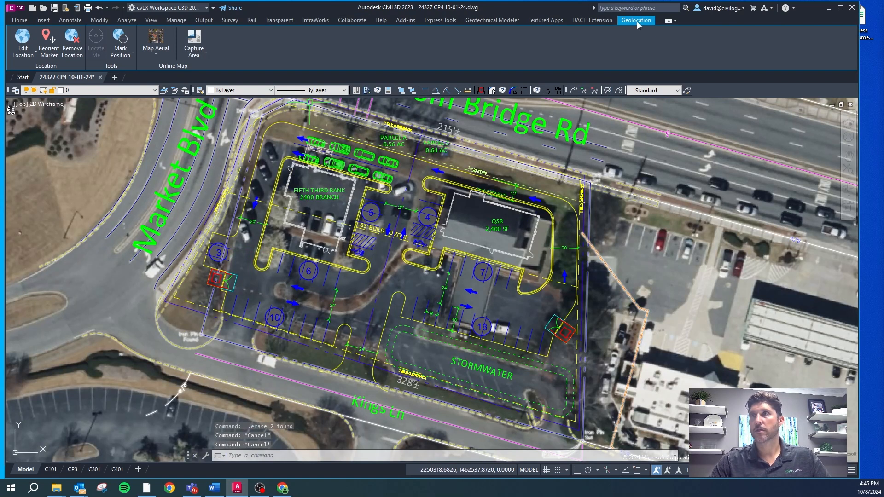
click(192, 54)
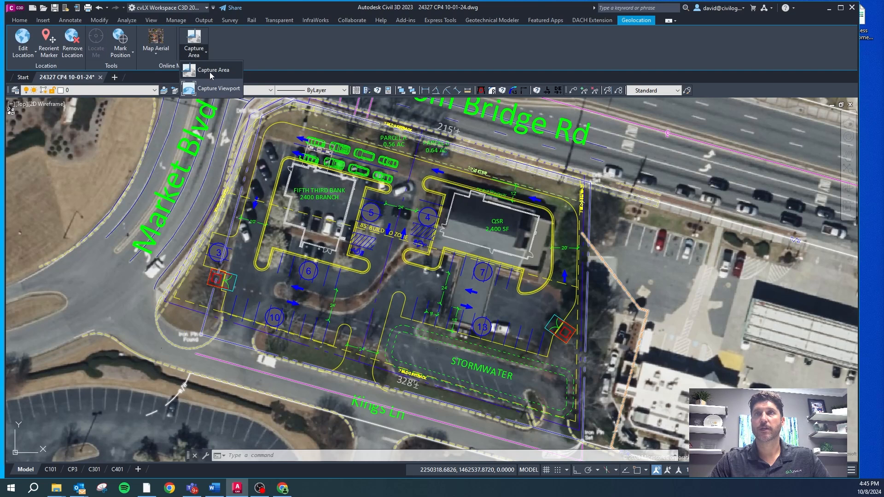
click(158, 52)
click(166, 130)
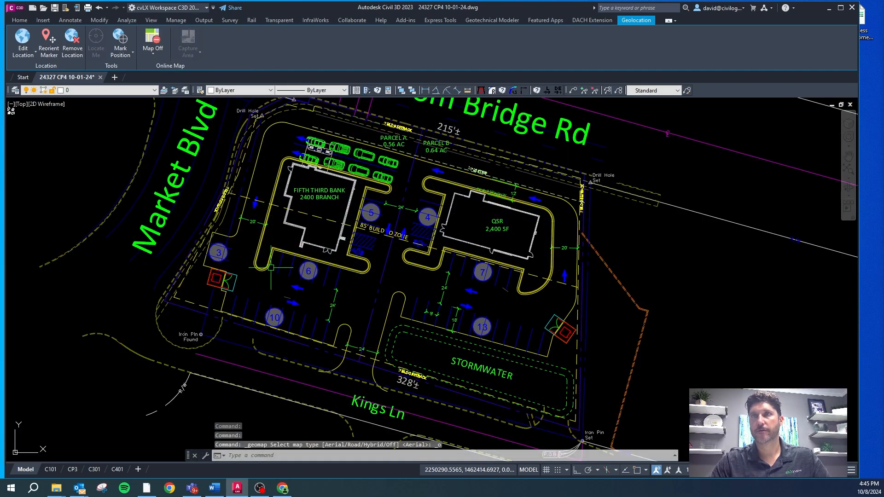
Step: Delete the middle of the three parallel curb lines around the QSR island and around the bank island
key(Escape)
click(410, 250)
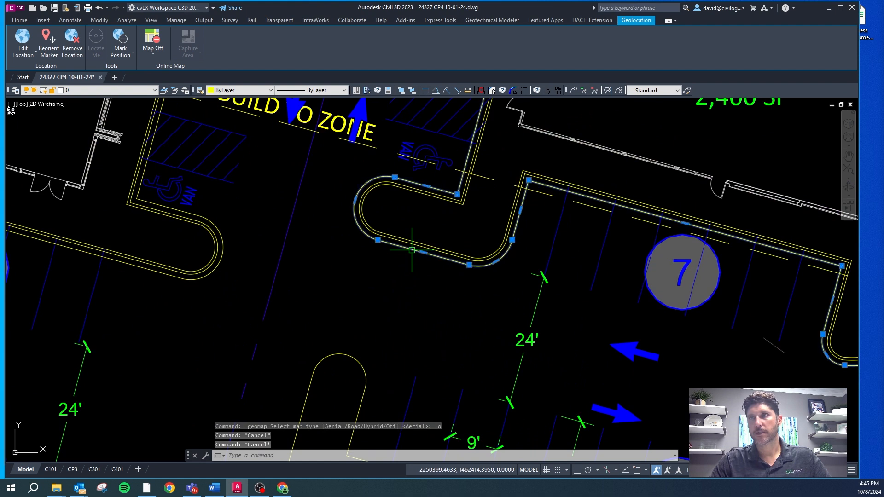
scroll(411, 241, up, 4)
key(Escape)
scroll(303, 245, down, 4)
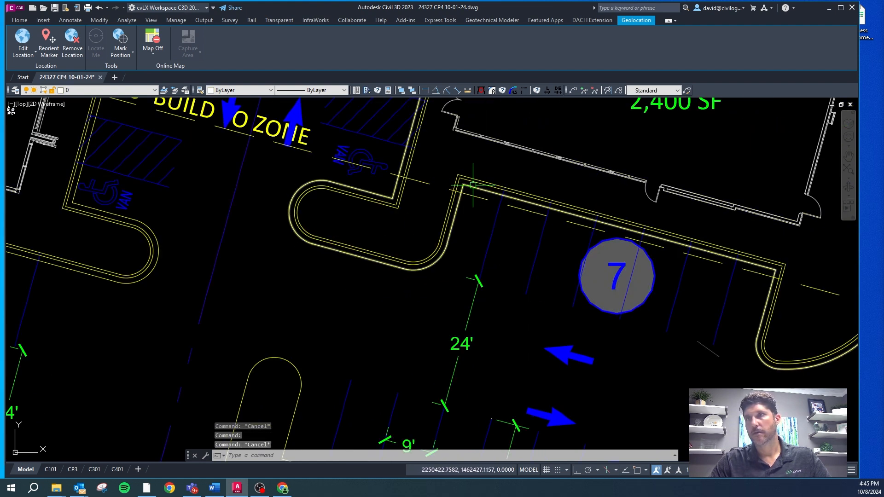
scroll(468, 183, up, 4)
scroll(278, 127, down, 4)
scroll(630, 260, up, 5)
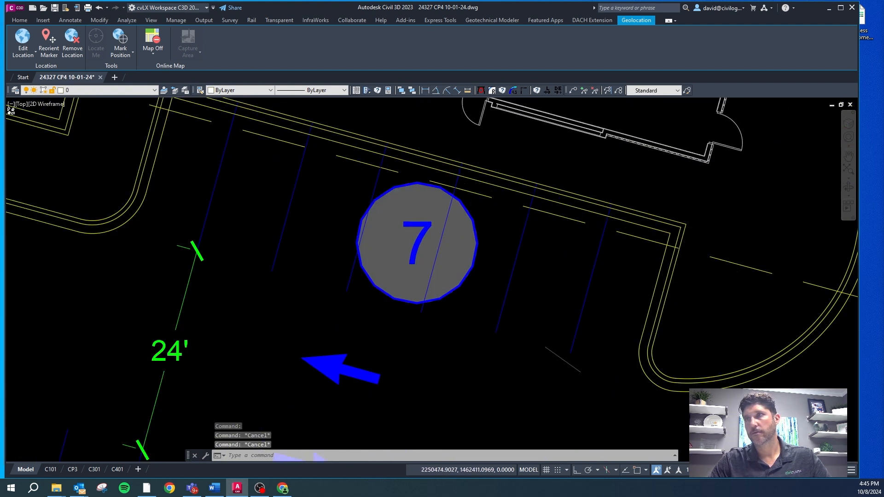
click(556, 125)
key(Delete)
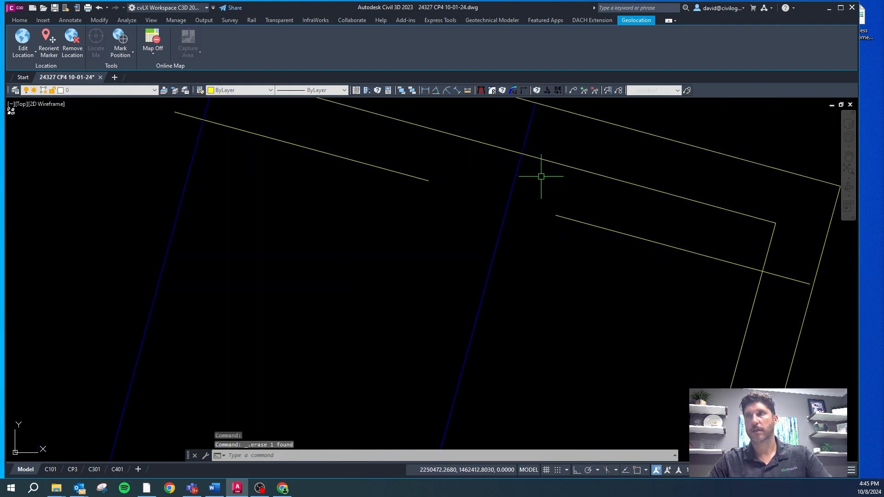
scroll(540, 174, down, 4)
scroll(92, 174, up, 4)
scroll(92, 174, down, 2)
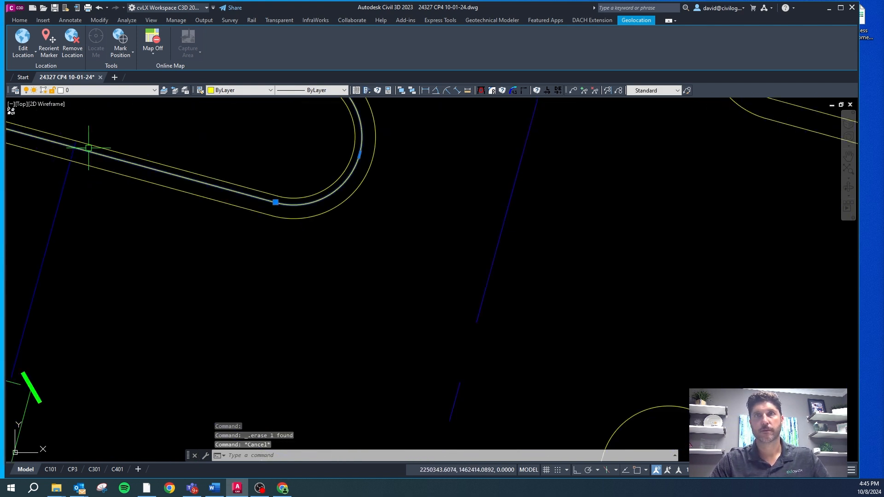
scroll(265, 278, down, 5)
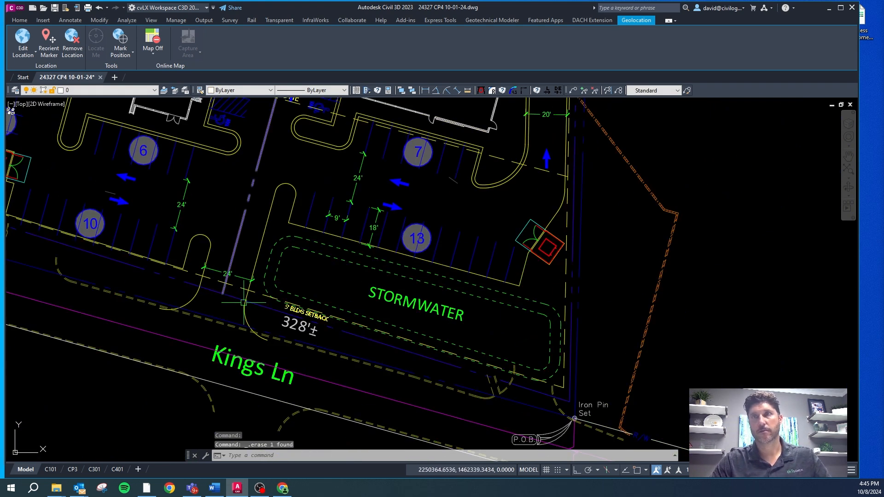
Step: Delete the outer curb lines of the QSR and bank islands so each keeps one line
scroll(243, 302, down, 5)
scroll(269, 267, up, 8)
key(Escape)
click(278, 261)
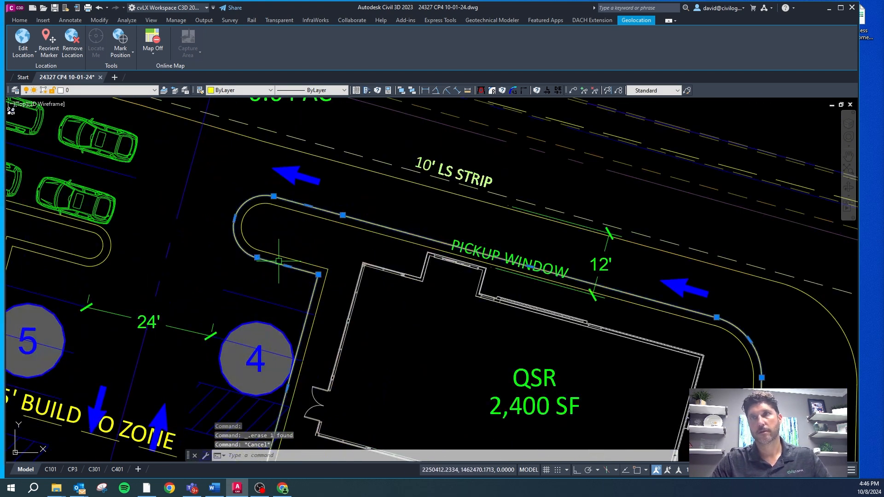
click(106, 257)
key(Delete)
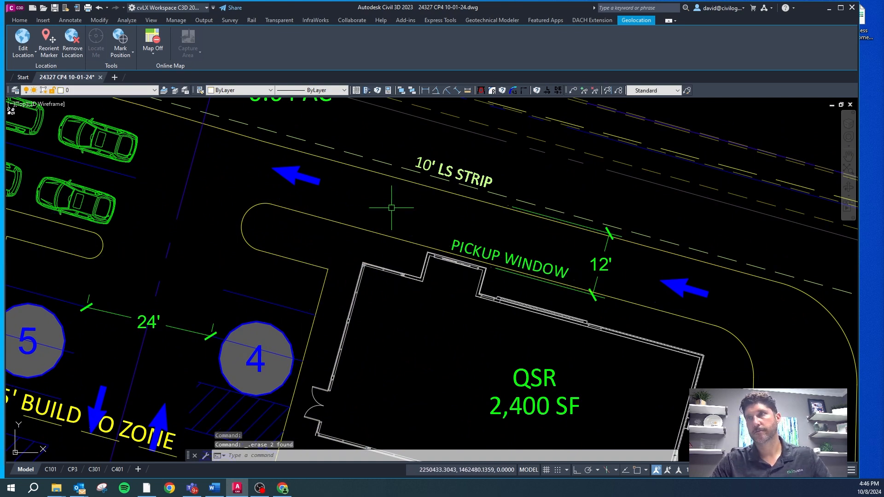
Step: Delete the 12' lane width dimension beside the pickup window
key(Escape)
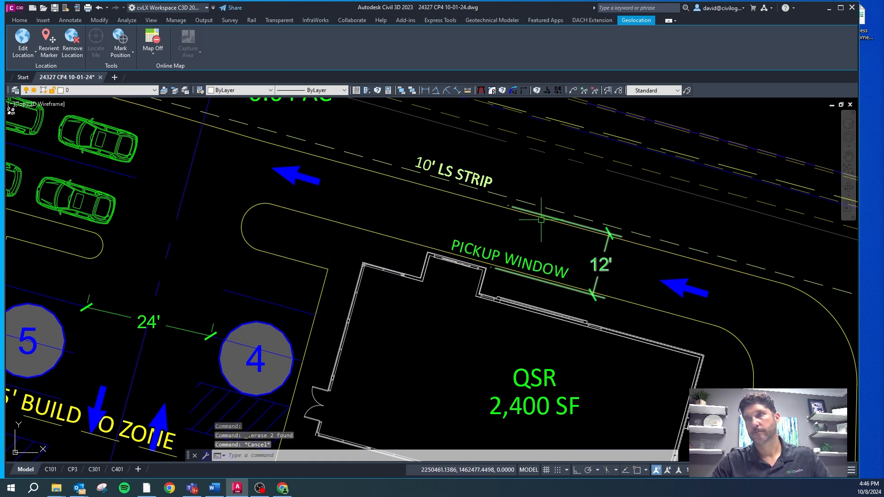
scroll(589, 220, down, 4)
scroll(589, 233, up, 3)
click(585, 237)
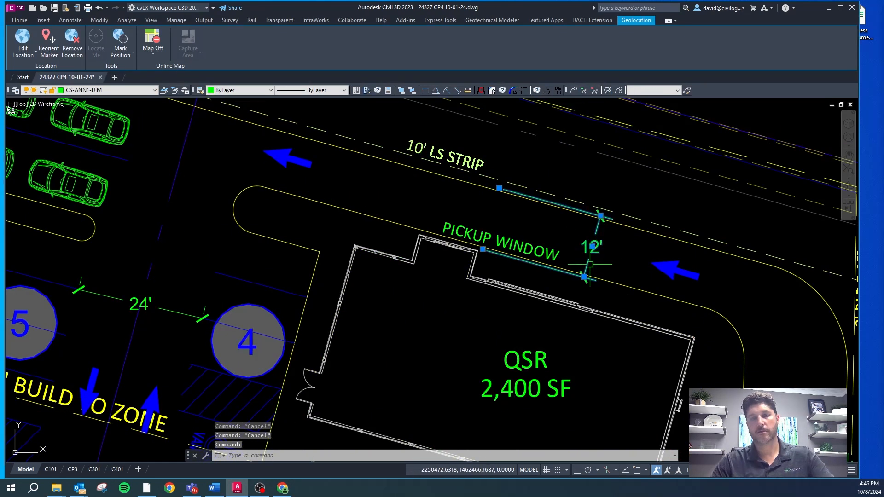
key(Delete)
scroll(544, 263, down, 4)
scroll(619, 265, up, 4)
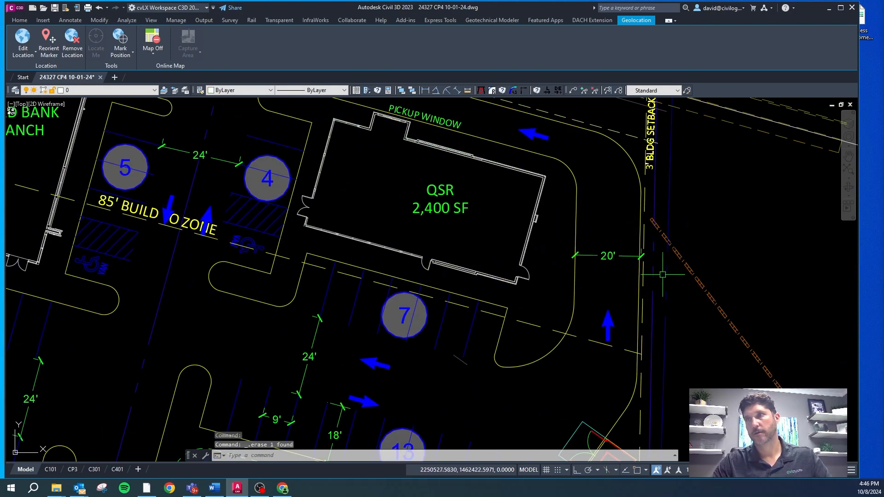
Step: Explode the curb polyline around the QSR island and the outer curb polyline of the site
scroll(609, 244, down, 2)
key(Escape)
click(609, 244)
text(x)
key(Return)
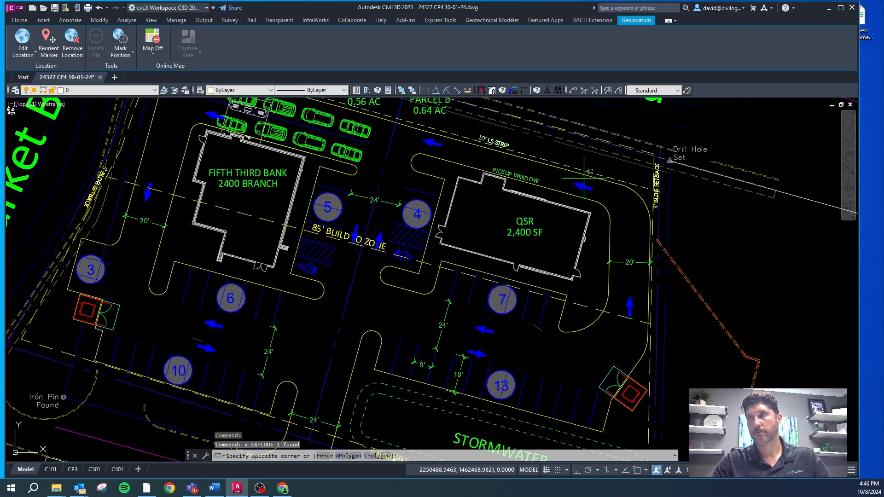
click(578, 173)
text(x)
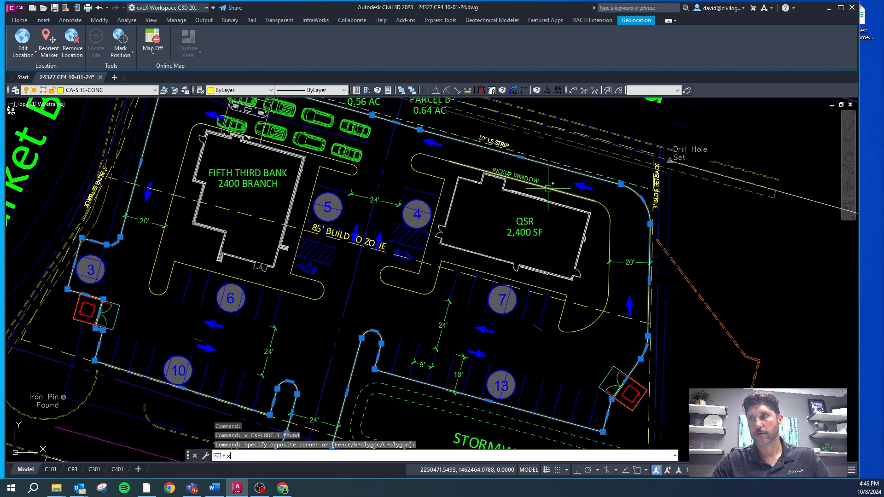
key(Return)
scroll(355, 268, down, 2)
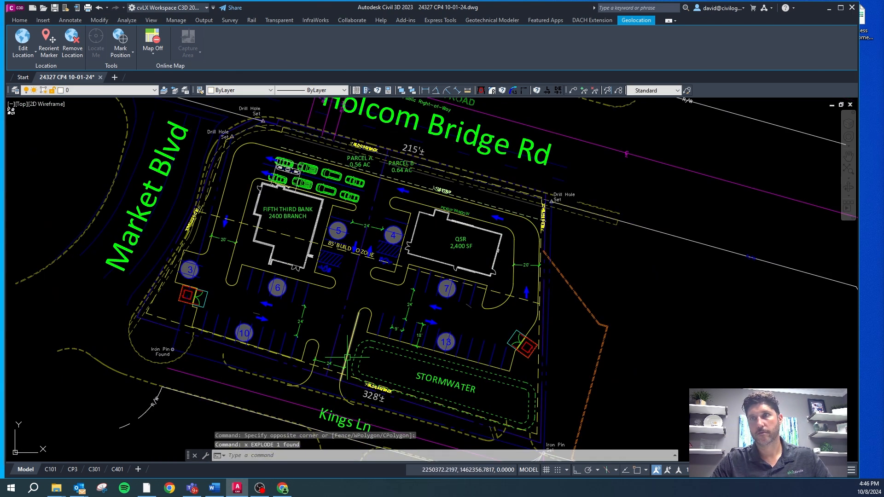
Step: Explode the curb polyline around the Fifth Third Bank island
key(Escape)
scroll(334, 382, up, 2)
scroll(334, 382, down, 2)
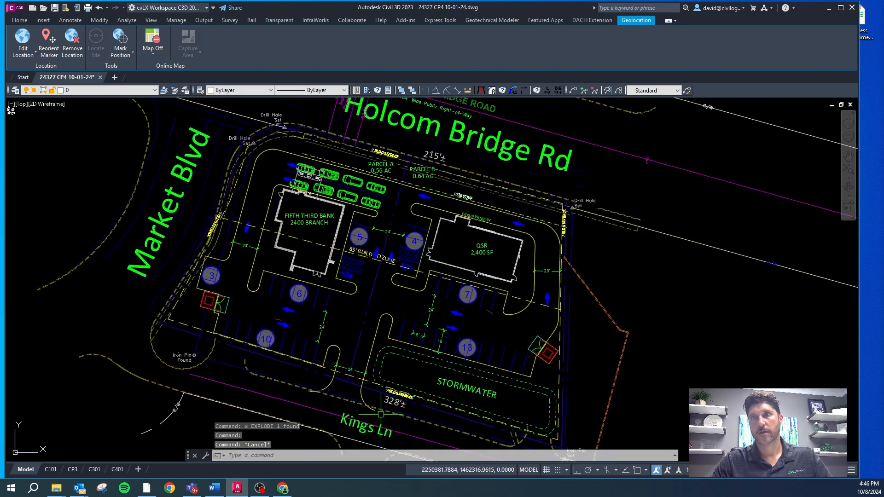
scroll(356, 208, up, 1)
scroll(357, 209, up, 2)
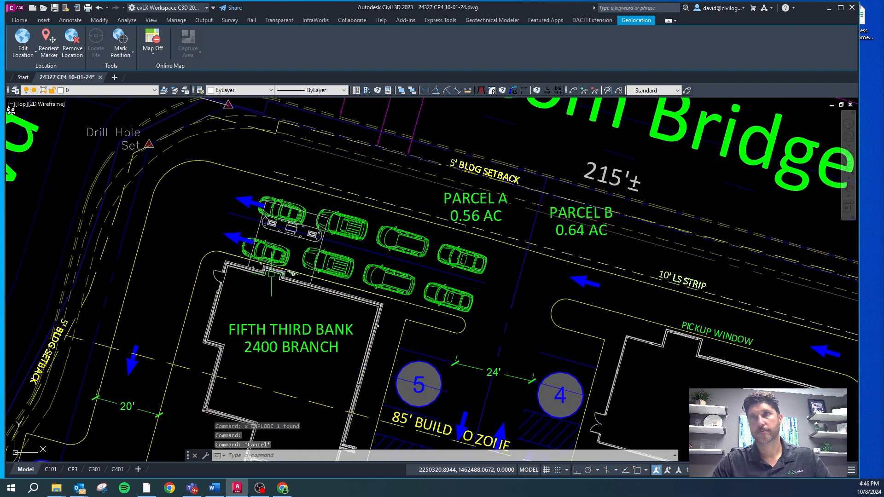
click(197, 247)
scroll(279, 127, down, 4)
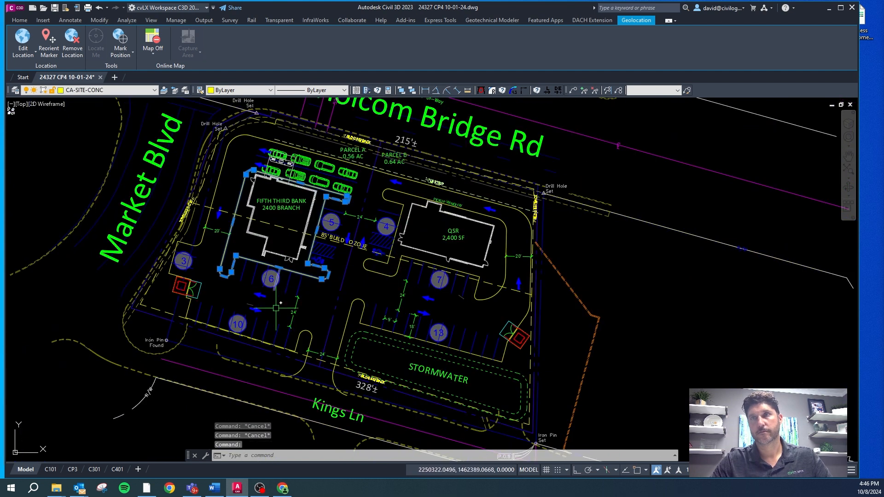
scroll(276, 290, up, 4)
key(Escape)
click(375, 206)
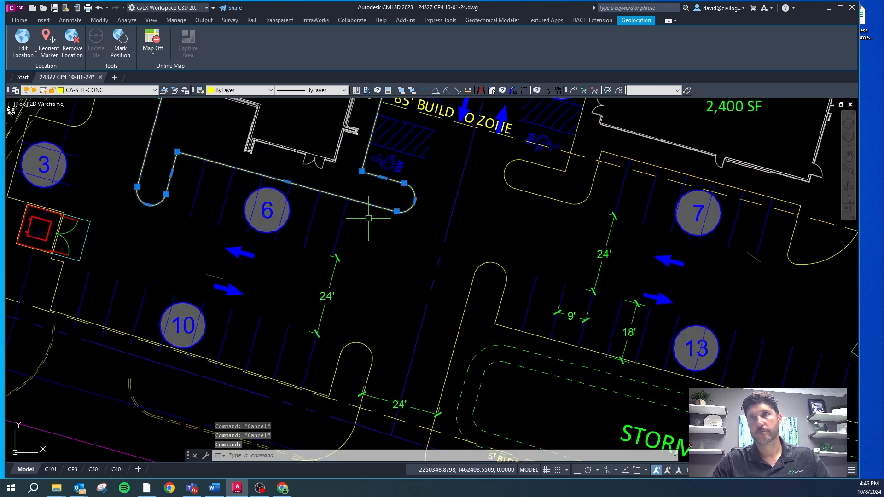
text(x)
key(space)
click(368, 204)
click(396, 212)
shift+right_click(360, 213)
click(386, 253)
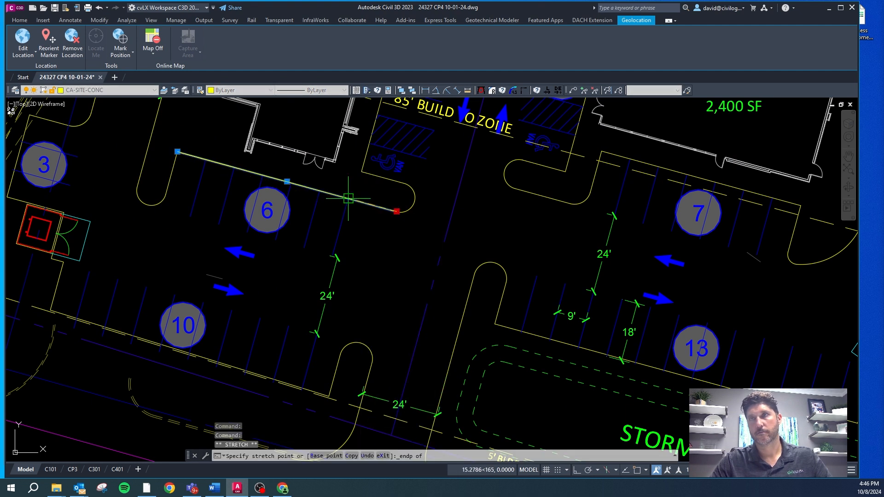
key(Escape)
key(Escape)
scroll(365, 202, down, 3)
scroll(365, 201, up, 5)
click(365, 201)
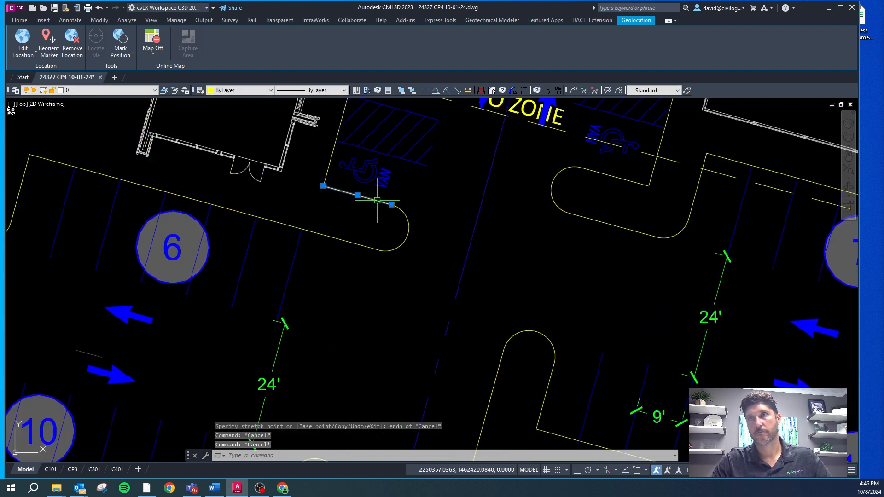
scroll(365, 202, down, 6)
scroll(361, 199, up, 6)
key(Escape)
Step: Draw a line closing the open outer end of the hatched accessible aisle on the bank side
text(l)
key(space)
click(359, 196)
shift+right_click(346, 244)
key(e)
click(346, 243)
key(Escape)
Step: Match the new aisle end line to the existing striping on layer CS-SITE-STRP
click(350, 226)
text(mp)
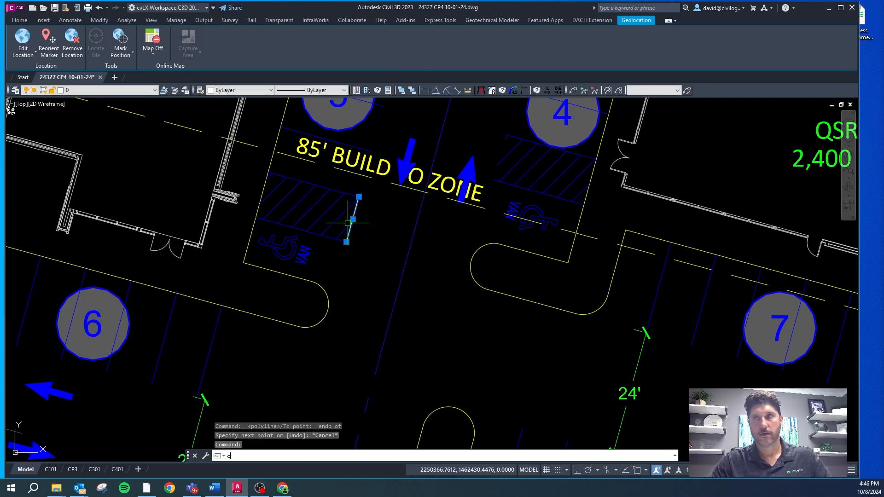
key(space)
click(344, 192)
key(Escape)
key(Escape)
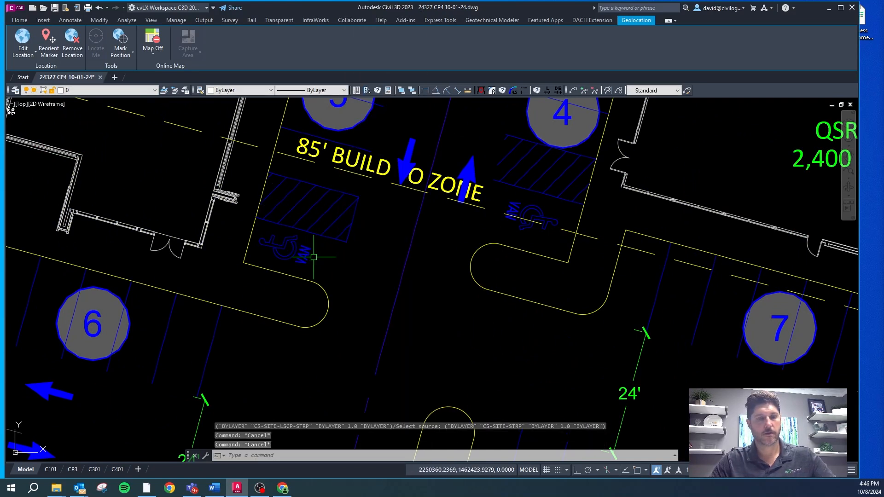
Step: Offset the accessible aisle's lower edge line southward four times at 9 ft spacing to create stall lines
text(o)
key(space)
text(9)
key(space)
click(325, 236)
click(320, 258)
click(322, 285)
click(317, 329)
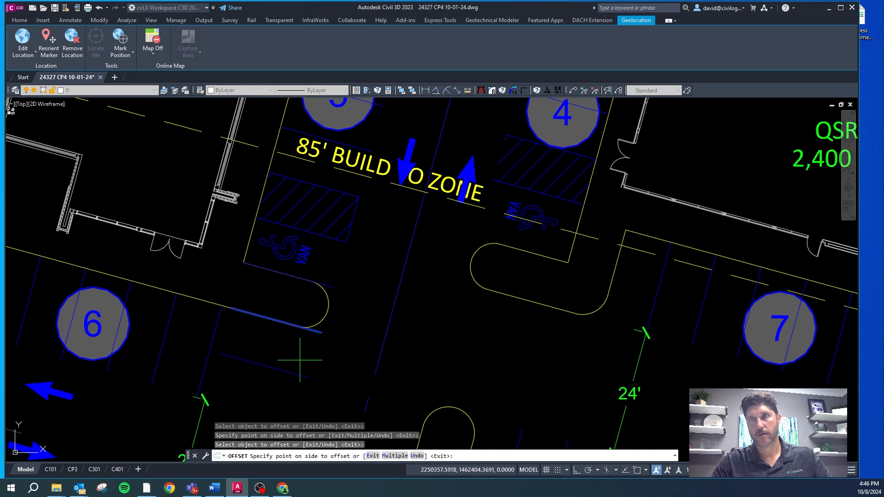
scroll(296, 364, down, 3)
scroll(274, 329, up, 5)
key(Escape)
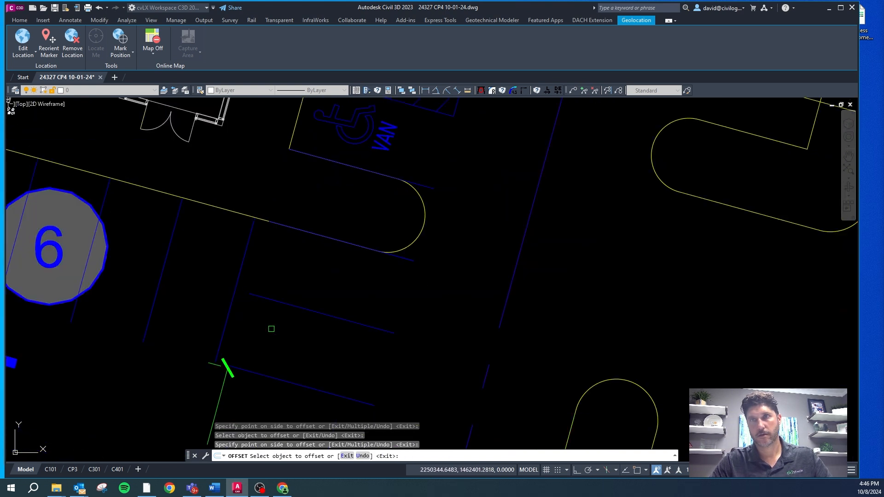
Step: Draw a line joining the outer ends of the two southernmost offset stall lines
scroll(295, 285, down, 4)
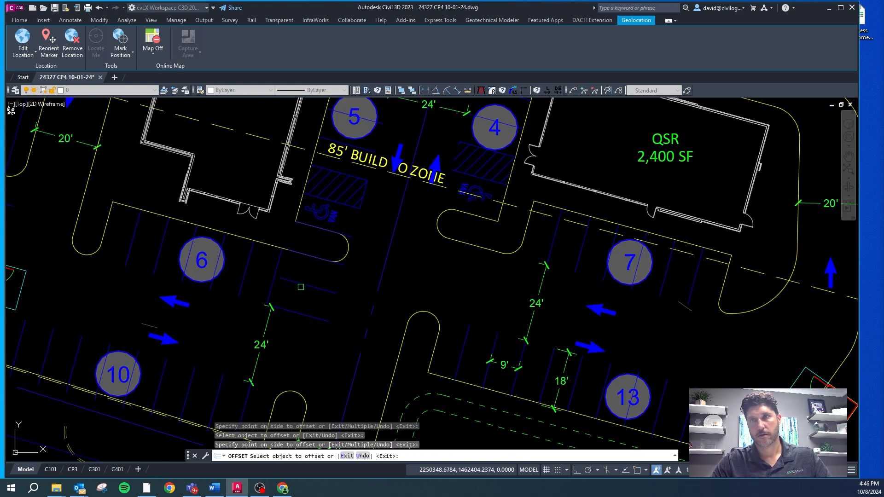
click(336, 294)
key(Escape)
Step: Match the two southernmost offset lines and their closing line to the curb on layer CA-SITE-CONC
click(340, 283)
click(296, 348)
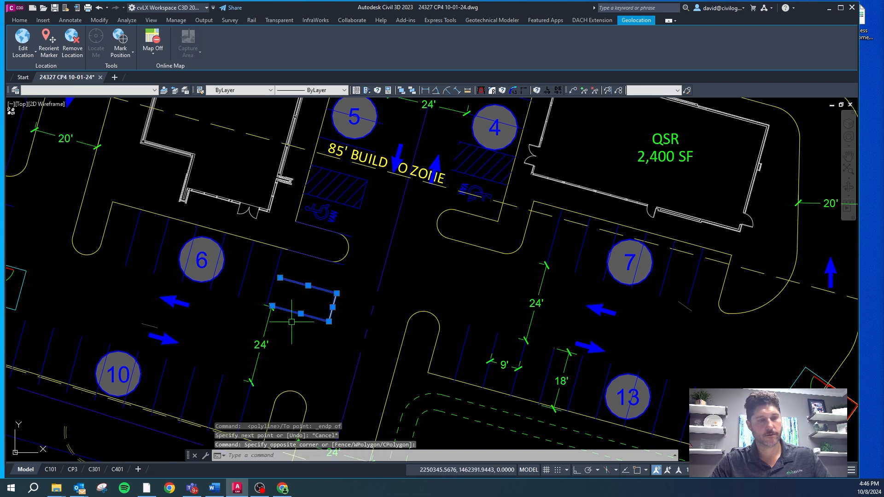
text(cg)
key(Return)
click(346, 256)
key(Escape)
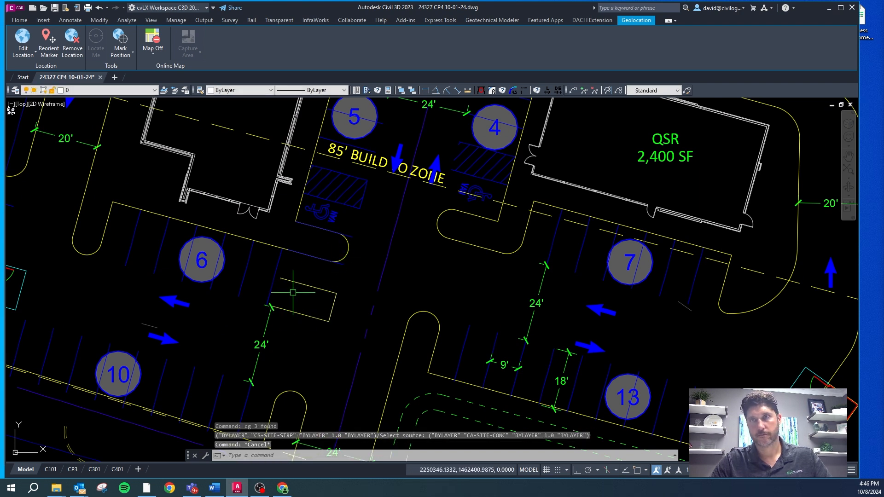
Step: Match the easternmost stall line of the six-space row to the curb layer CA-SITE-CONC
click(272, 281)
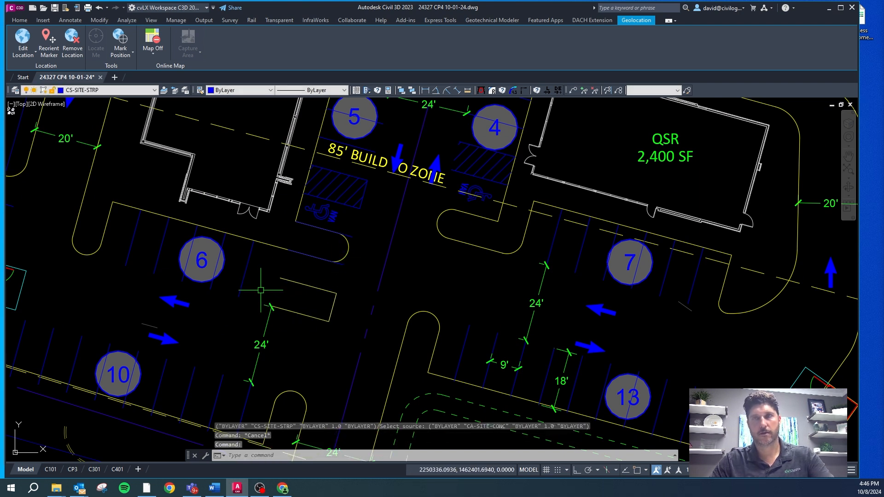
text(xv)
key(Escape)
key(Escape)
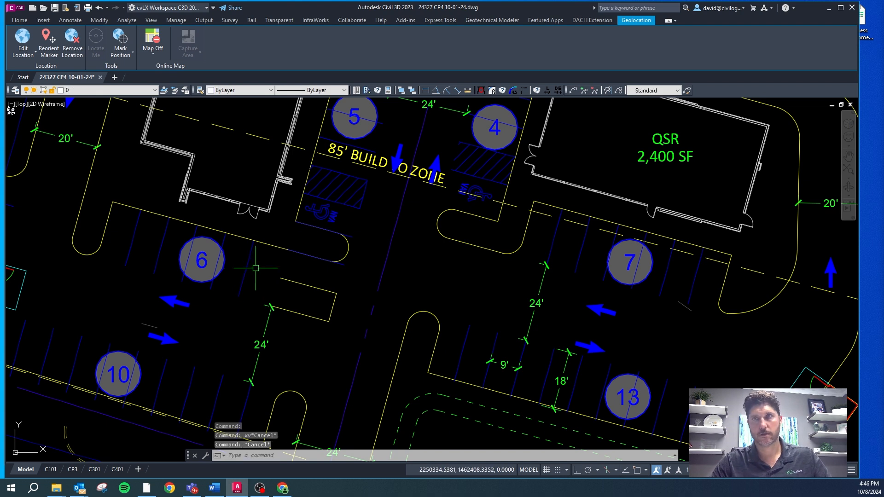
text(cg)
key(Return)
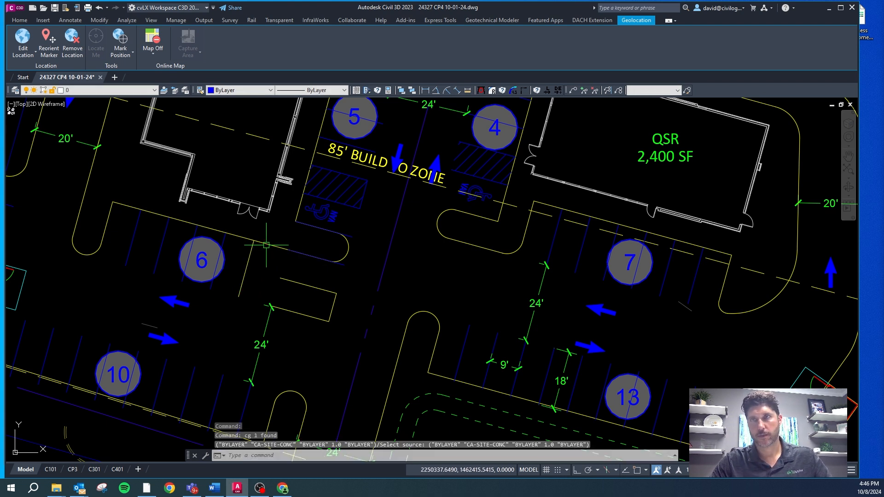
Step: Shorten the curb line above the six-space row so it ends at the top of the new side curb
click(330, 261)
click(330, 261)
shift+right_click(288, 254)
key(i)
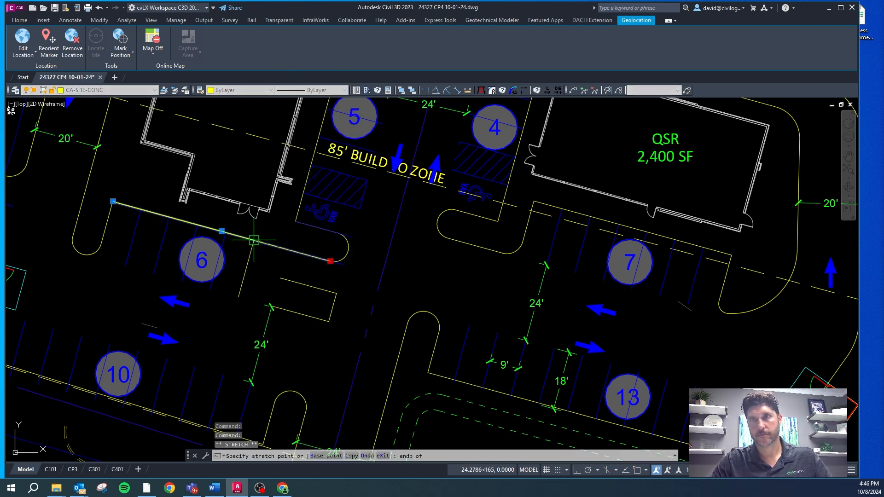
click(253, 241)
key(Escape)
key(Escape)
key(Escape)
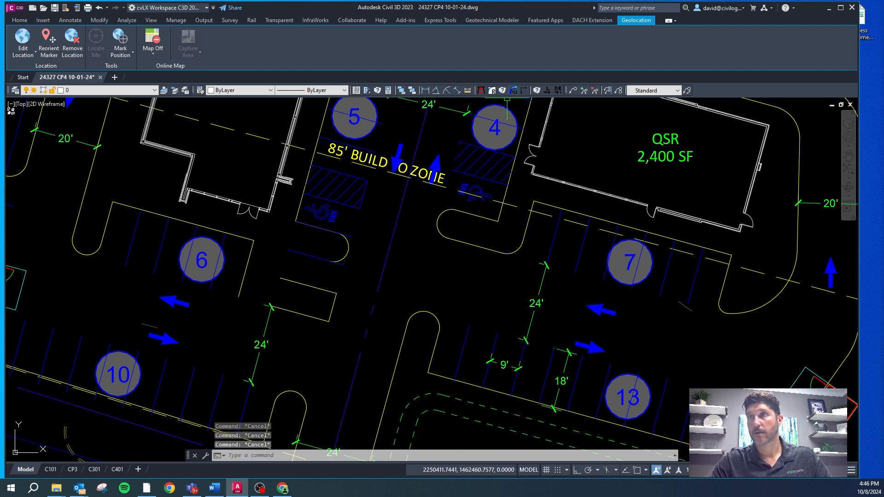
Step: Fillet the side curb of the six-space row and the new island's lower curb line with radius 5
click(515, 90)
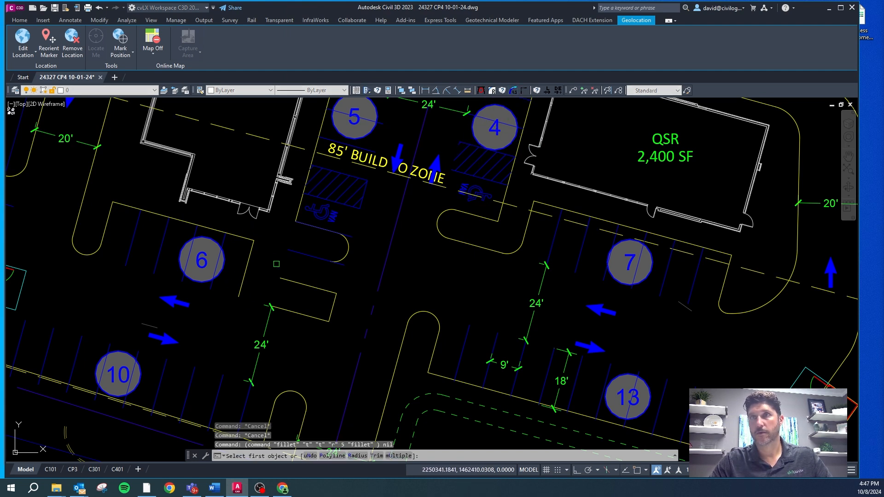
click(246, 270)
click(288, 312)
key(Escape)
key(Escape)
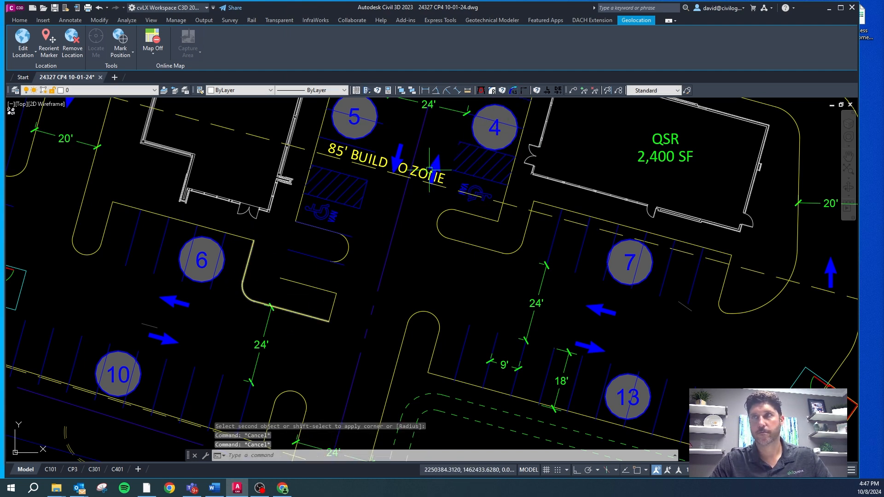
Step: Draw a circle tangent to the three curb lines at the outer end of the new island
click(481, 91)
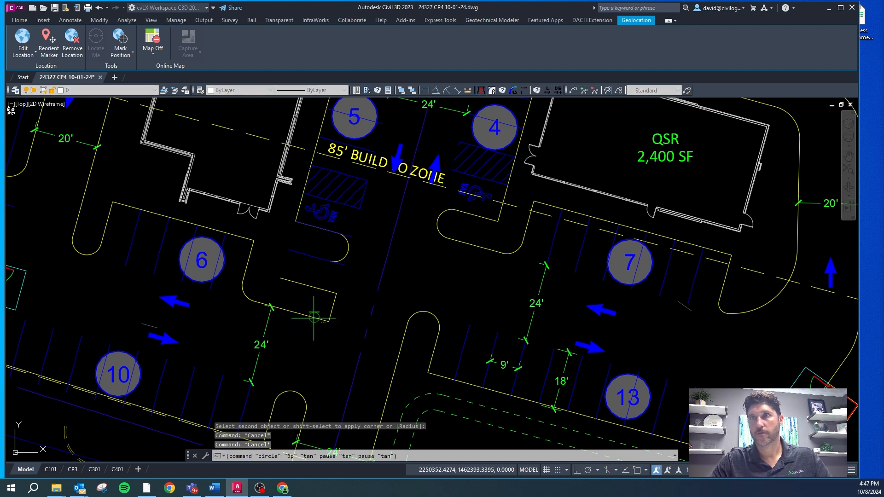
click(334, 307)
click(330, 291)
key(Escape)
key(Escape)
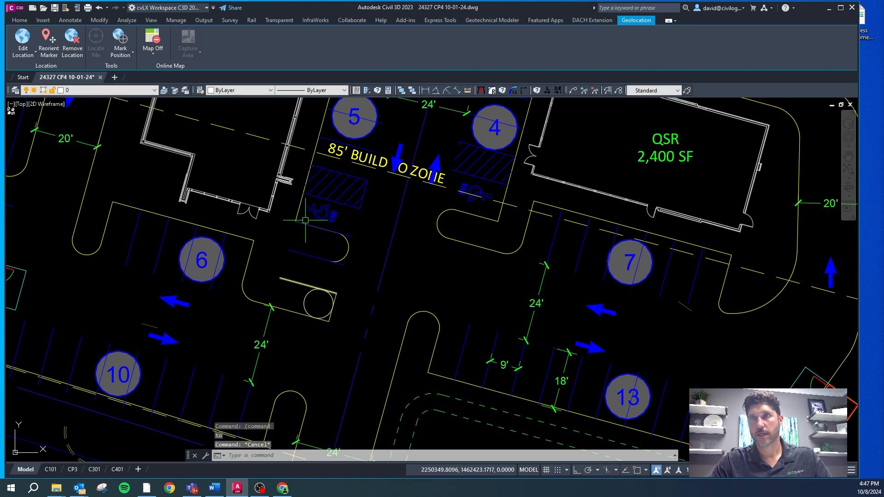
Step: Extend the curb line along the five-space row down to the inner end of the new island's upper curb line
click(299, 212)
click(296, 222)
shift+right_click(279, 273)
key(e)
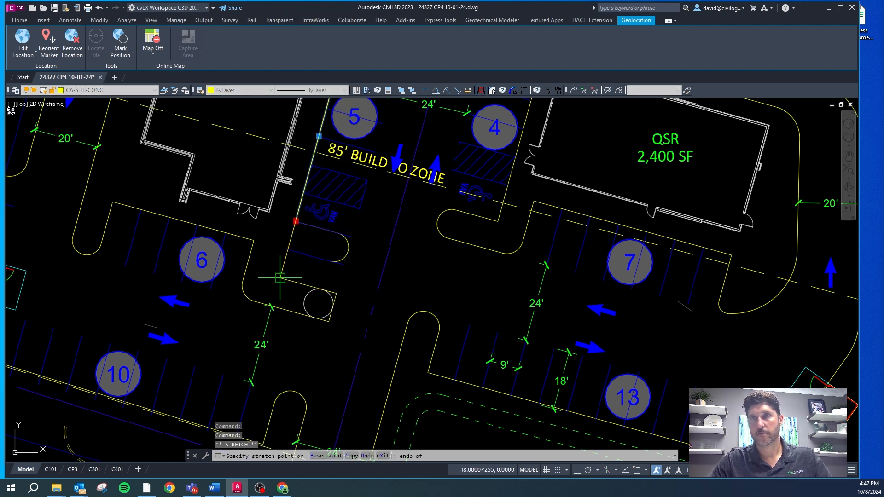
click(279, 277)
key(Escape)
key(Escape)
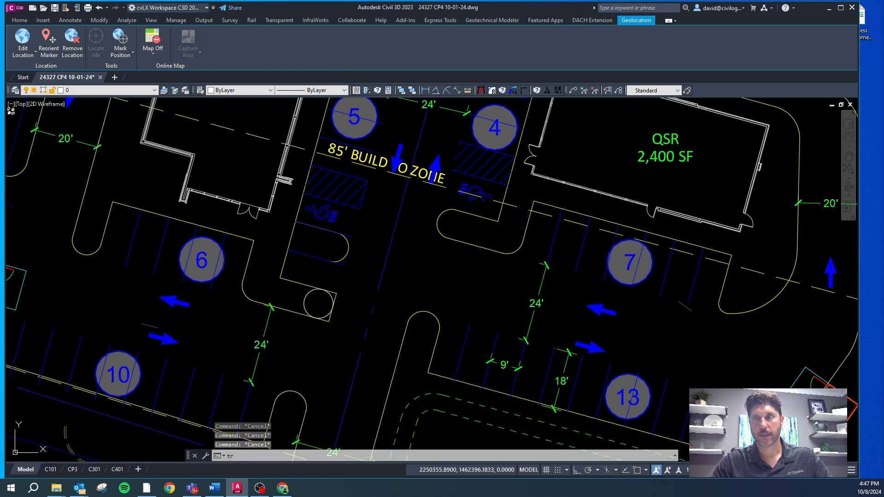
Step: Try to trim the inner side of the tangent circle in the new island
text(tr)
key(Return)
click(307, 298)
key(Escape)
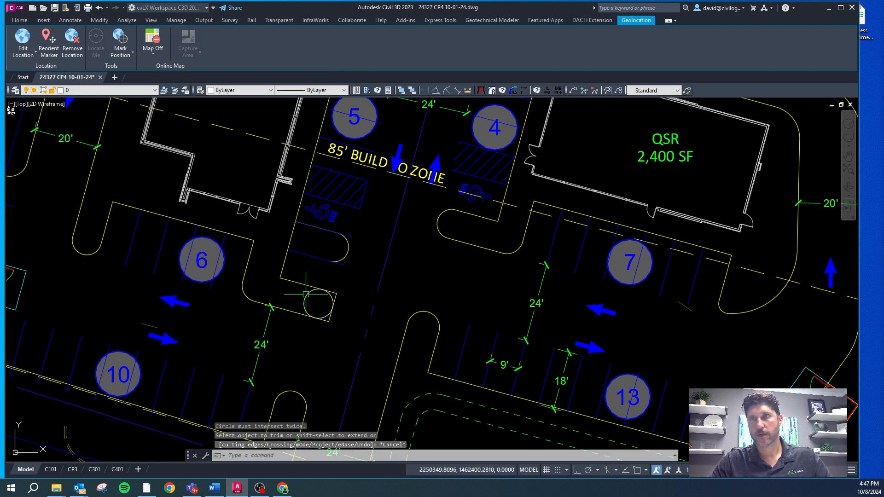
Step: Draw an L-shaped polyline from the tangent circle north along the stall ends and west across the old island
scroll(308, 294, up, 2)
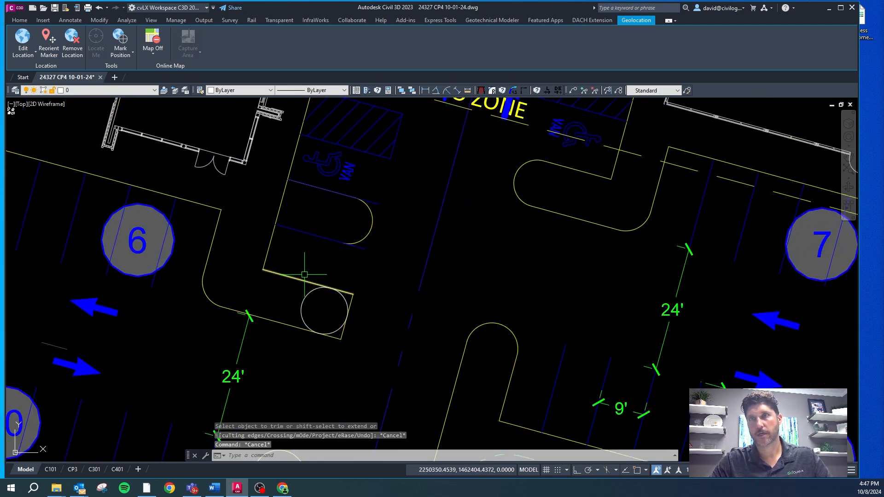
key(Escape)
key(Escape)
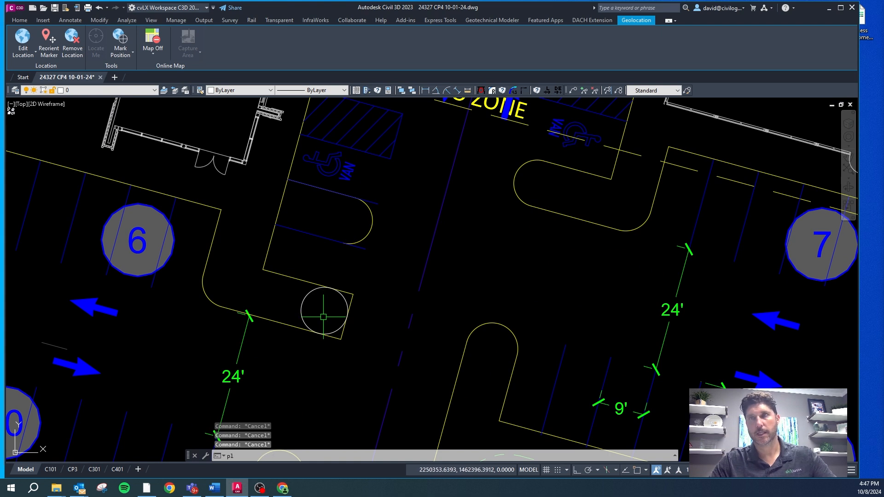
key(Return)
click(324, 317)
click(353, 214)
click(301, 197)
key(Escape)
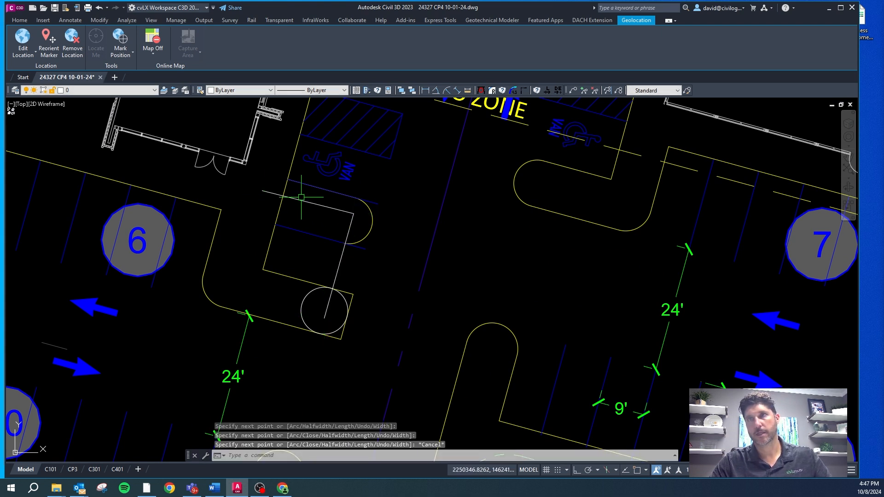
Step: Set the L-shaped polyline's width to 8
click(308, 205)
text(pw)
key(Return)
text(8)
key(Return)
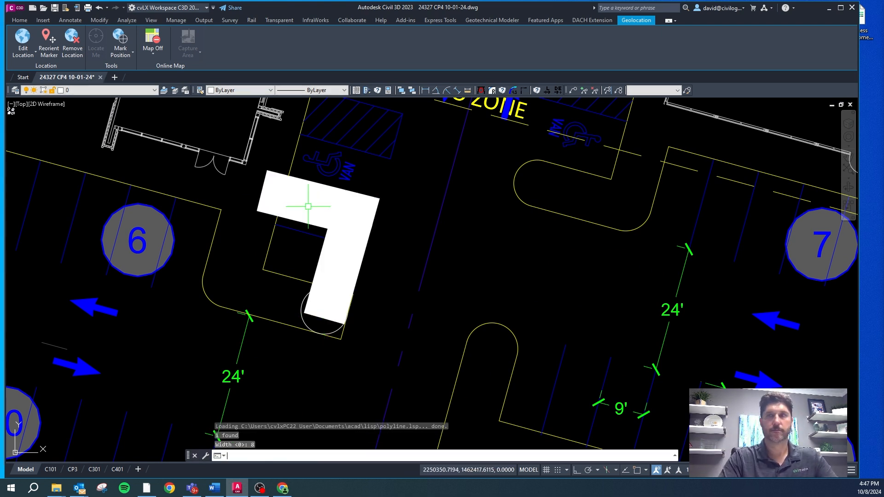
key(Escape)
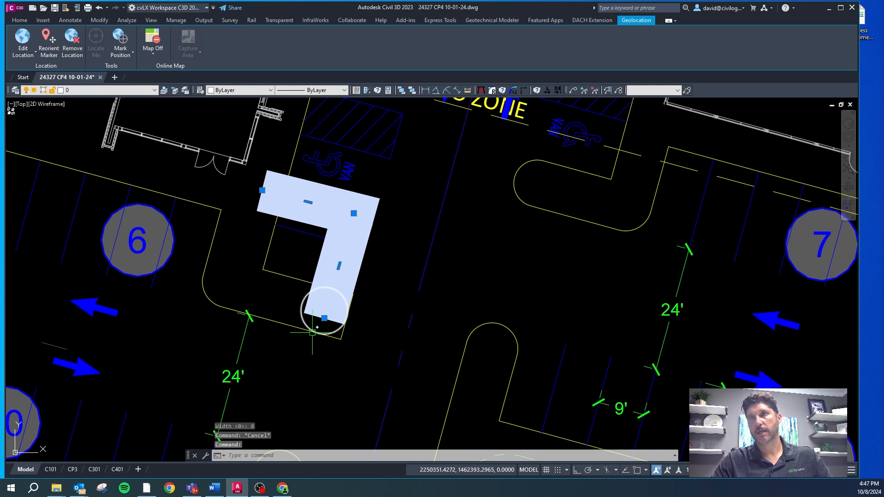
Step: Stretch the wide polyline's southern end vertex toward the new island's lower curb line
click(324, 318)
click(320, 329)
click(353, 213)
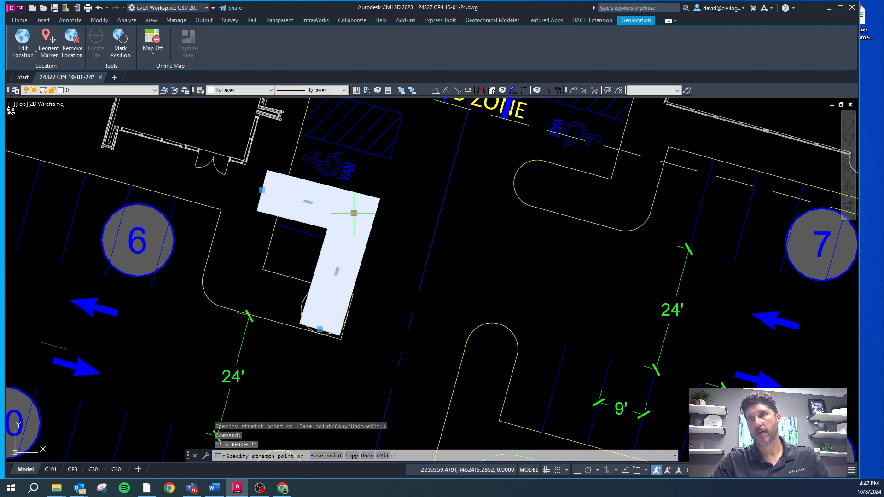
click(353, 213)
scroll(353, 213, down, 4)
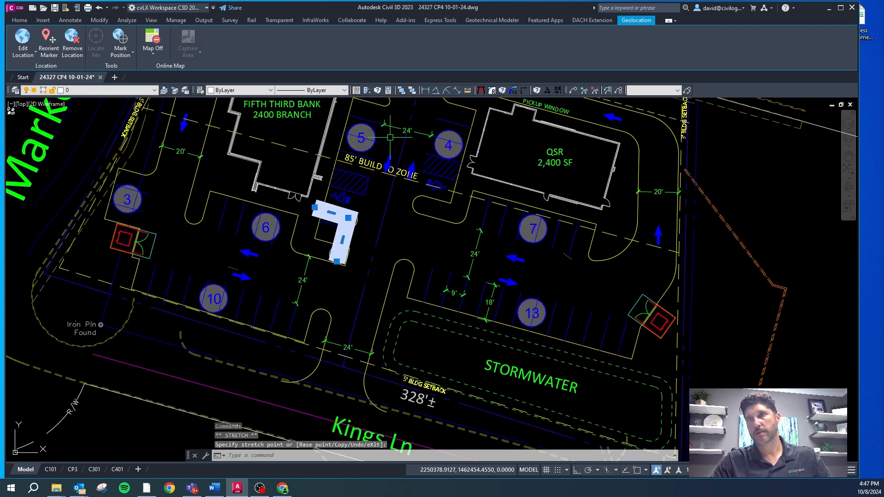
scroll(367, 226, up, 2)
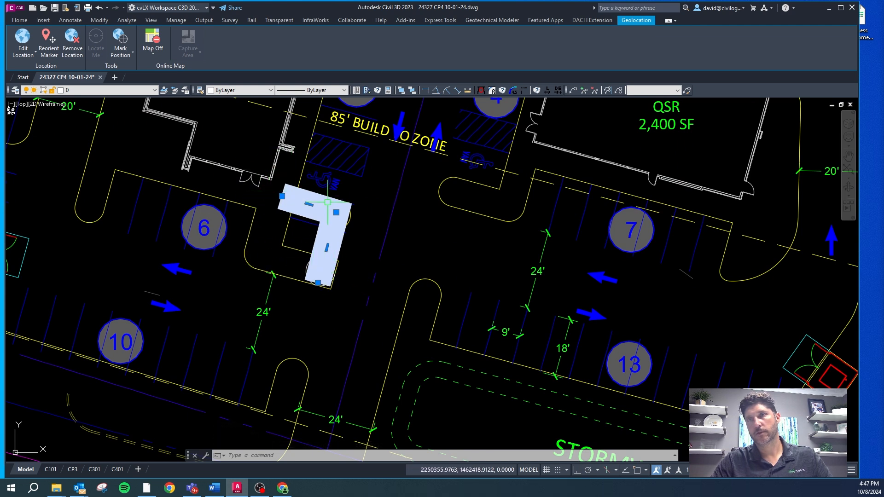
click(282, 195)
key(Escape)
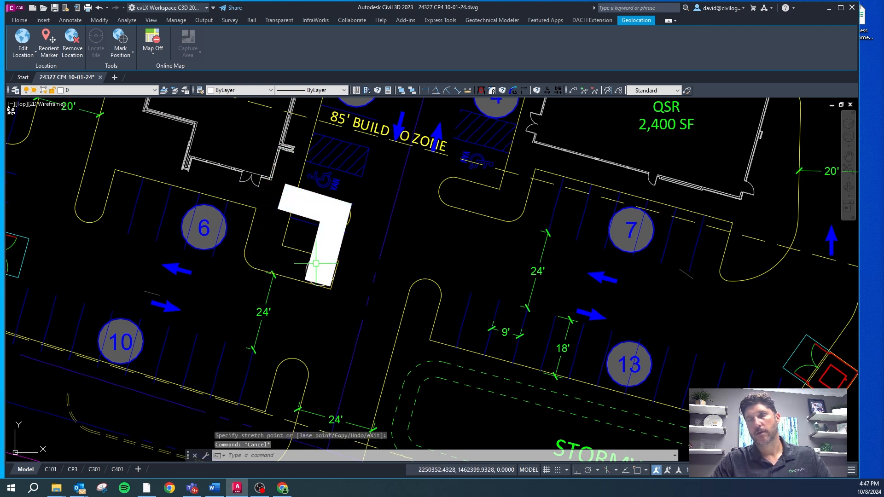
Step: Delete the wide L-shaped polyline
scroll(296, 233, down, 2)
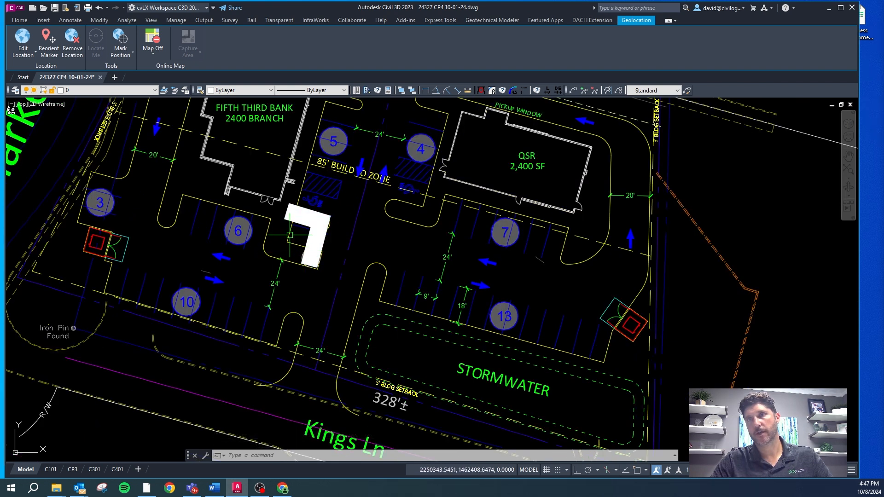
key(Escape)
key(Escape)
click(295, 221)
mouse_move(286, 213)
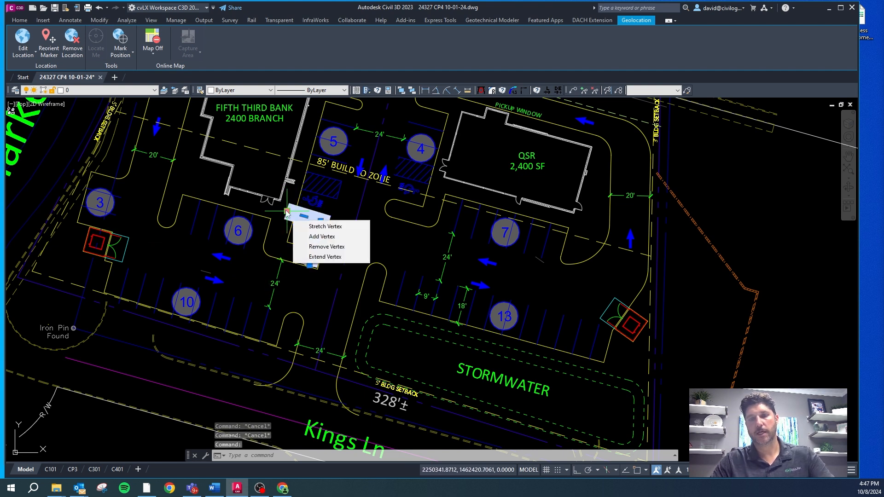
key(Delete)
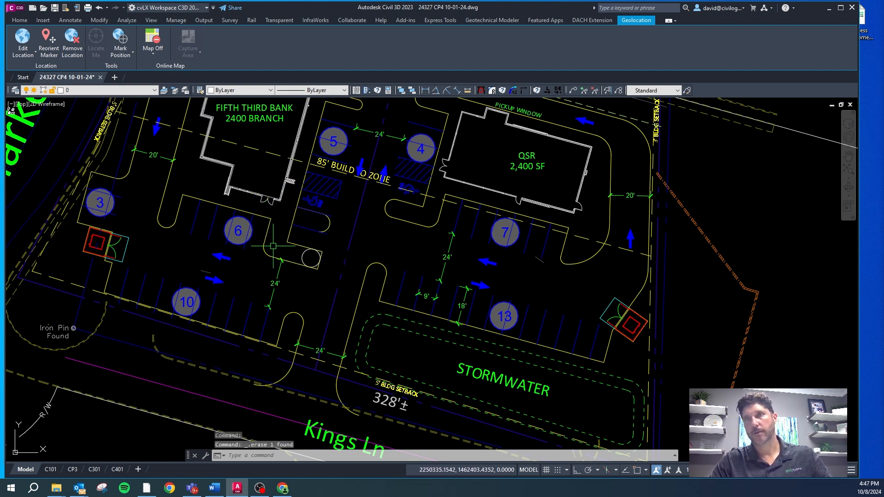
Step: Shorten the new island's upper curb line by stretching its east end to the tangent circle's quadrant
scroll(286, 246, up, 4)
key(Escape)
key(Escape)
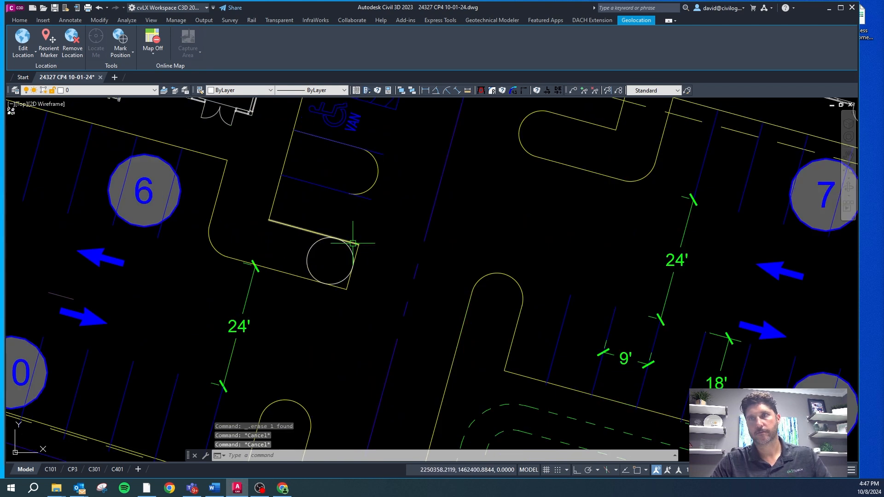
click(353, 244)
key(Escape)
click(306, 230)
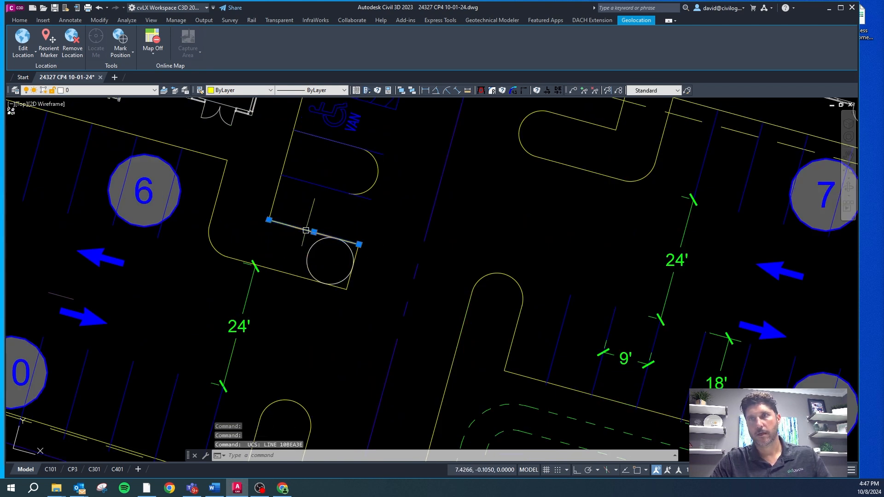
click(359, 244)
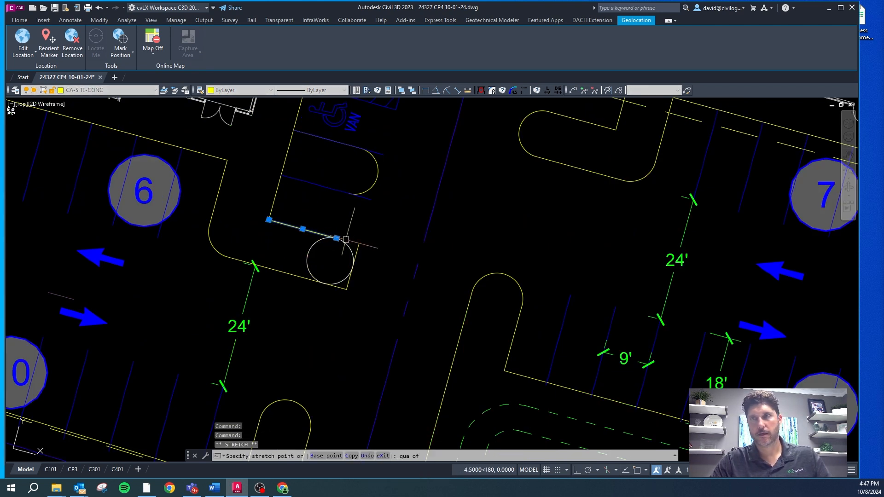
click(345, 239)
Step: Shorten the new island's lower curb polyline so its east end meets the tangent circle's lower quadrant
click(343, 287)
click(346, 289)
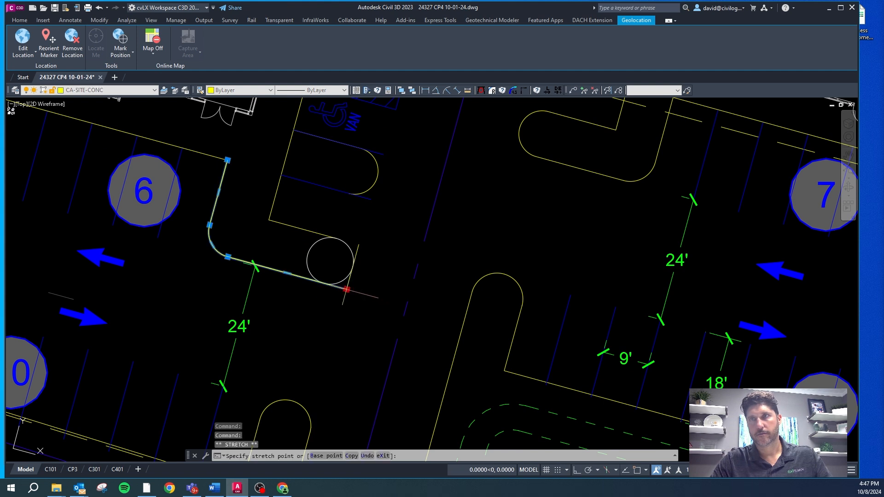
shift+right_click(329, 289)
key(q)
click(327, 286)
key(Escape)
key(Escape)
text(tr)
key(Return)
key(Escape)
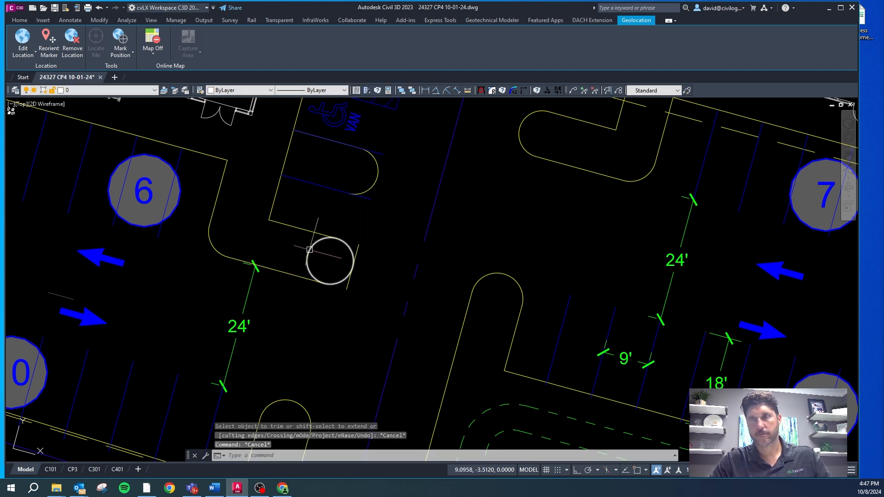
Step: Break the tangent circle open along its west side, leaving an arc around the island's east end
text(br)
key(Return)
click(306, 256)
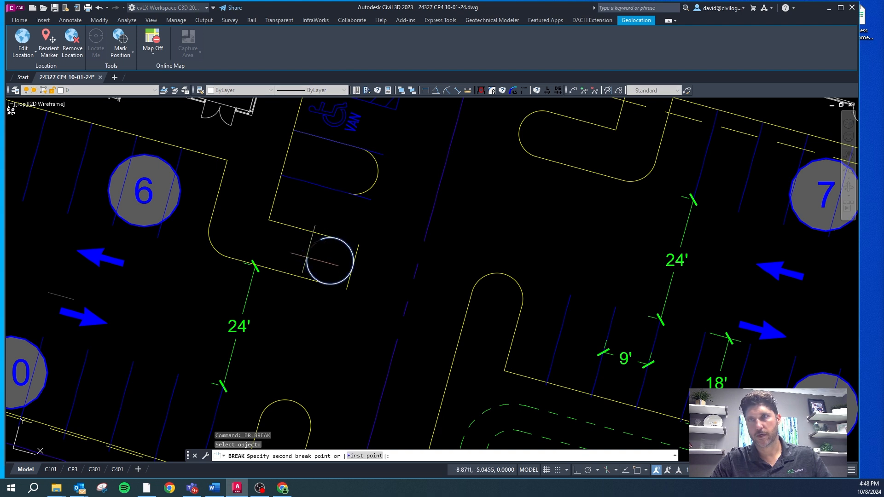
click(310, 273)
scroll(310, 277, up, 4)
key(Escape)
Step: Stretch both arc ends to the endpoints of the island's curb lines and delete the leftover straight line at its east end
click(310, 273)
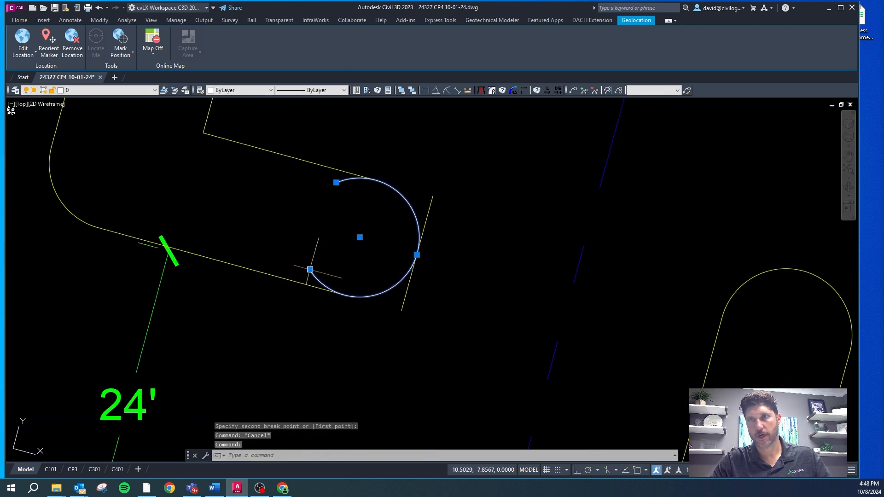
click(309, 270)
shift+right_click(309, 269)
key(s)
key(e)
click(328, 283)
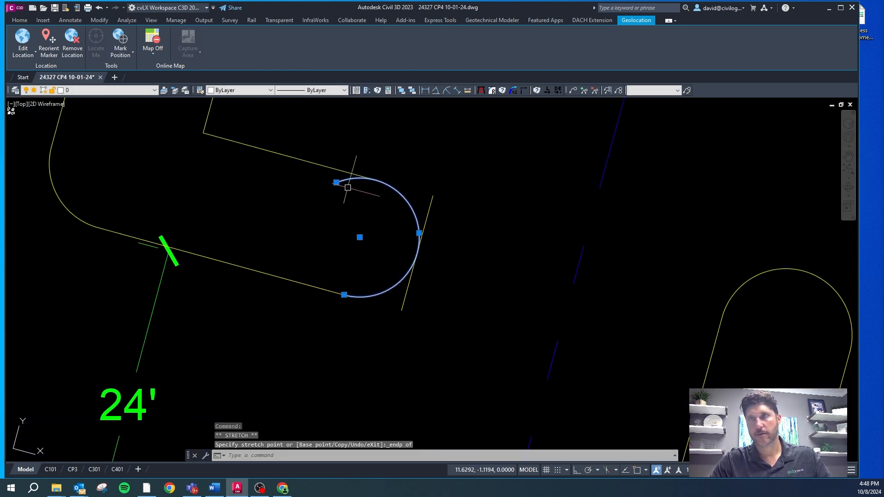
click(341, 185)
scroll(340, 184, up, 2)
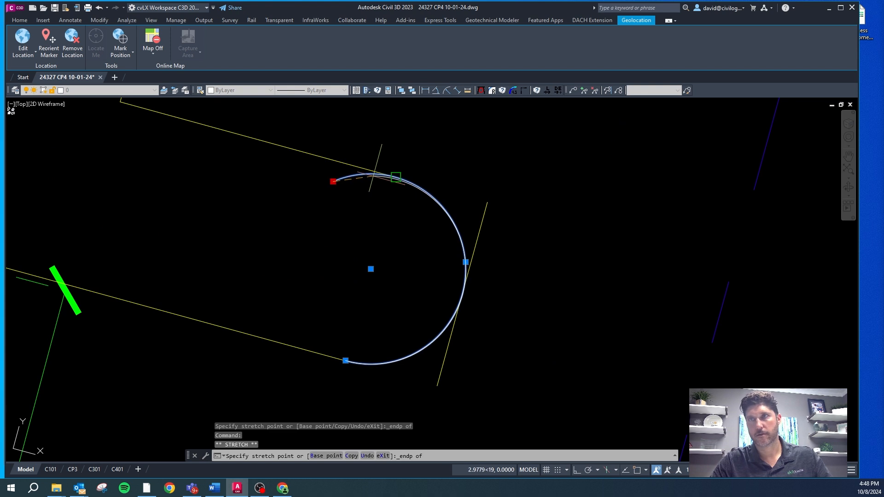
click(374, 178)
scroll(356, 174, down, 3)
key(Escape)
click(405, 191)
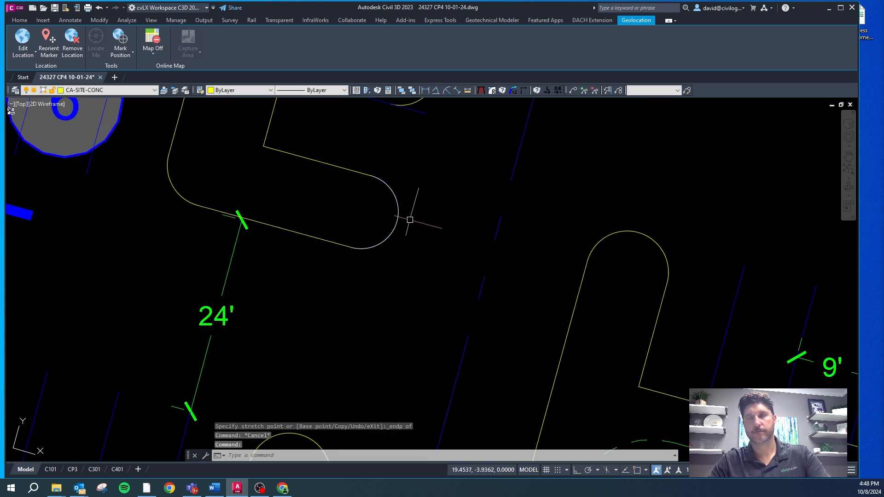
click(406, 206)
Step: Match the new end arc to the curb properties on CA-SITE-CONC and delete the old island's rounded end arc below the accessible space
click(375, 217)
text(cg)
key(Return)
scroll(332, 221, down, 3)
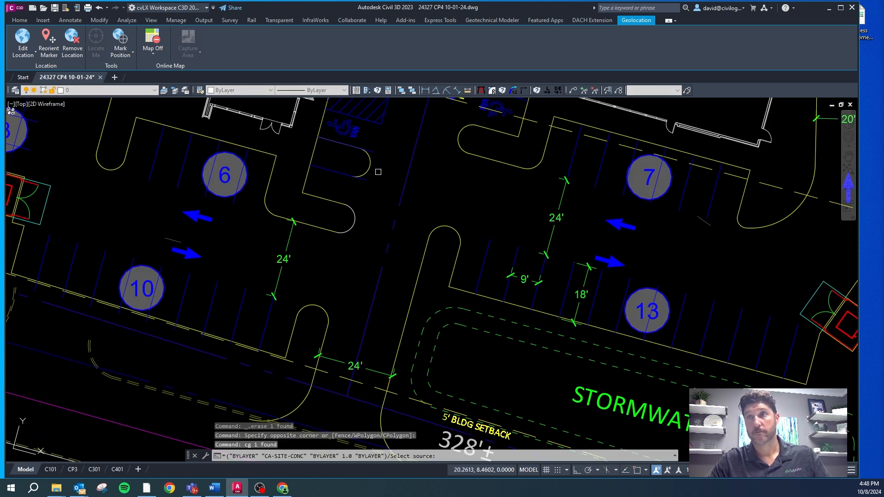
click(367, 175)
key(Delete)
scroll(292, 249, down, 4)
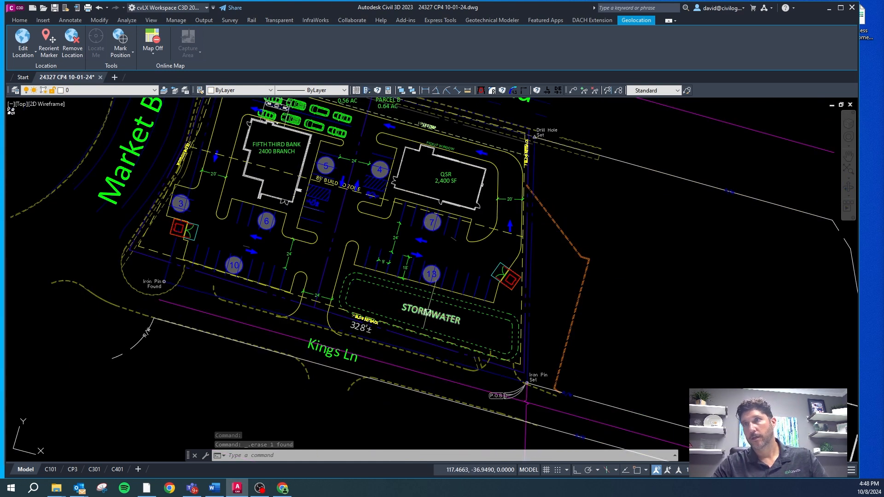
Step: Delete the inner curb line and its adjoining arcs along the drive aisle east of the QSR building
scroll(508, 175, up, 4)
key(Escape)
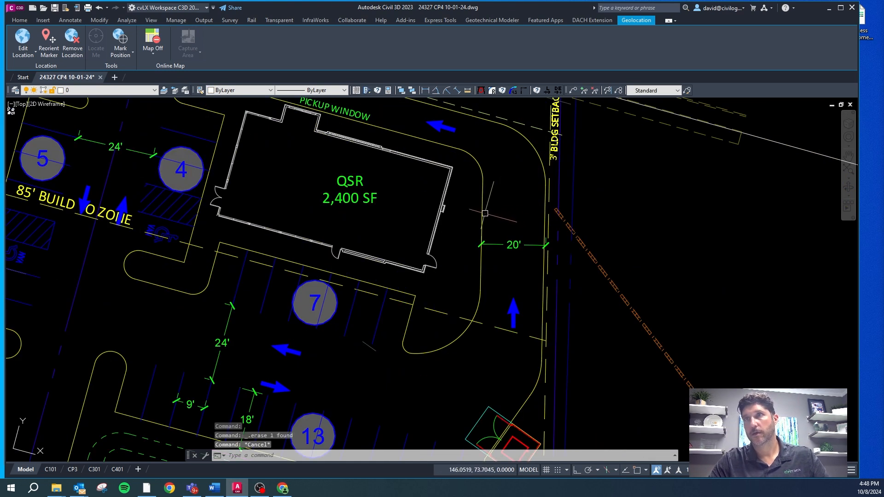
click(483, 212)
click(476, 160)
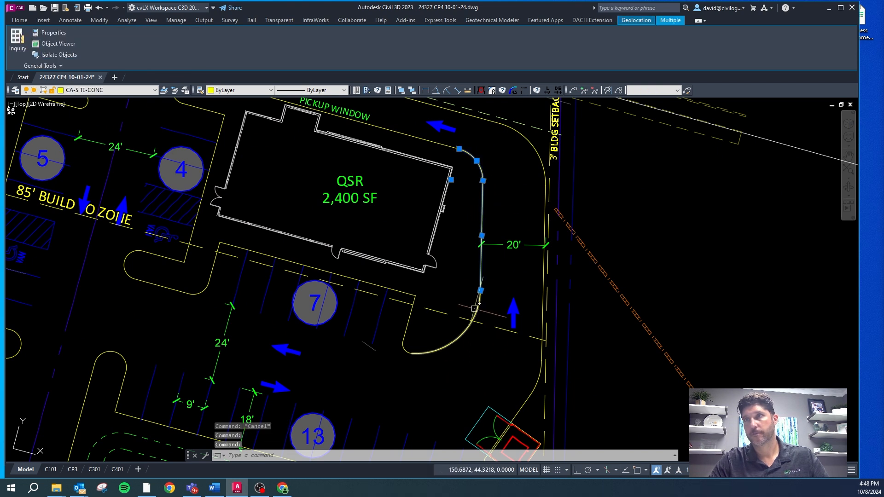
key(Delete)
key(Escape)
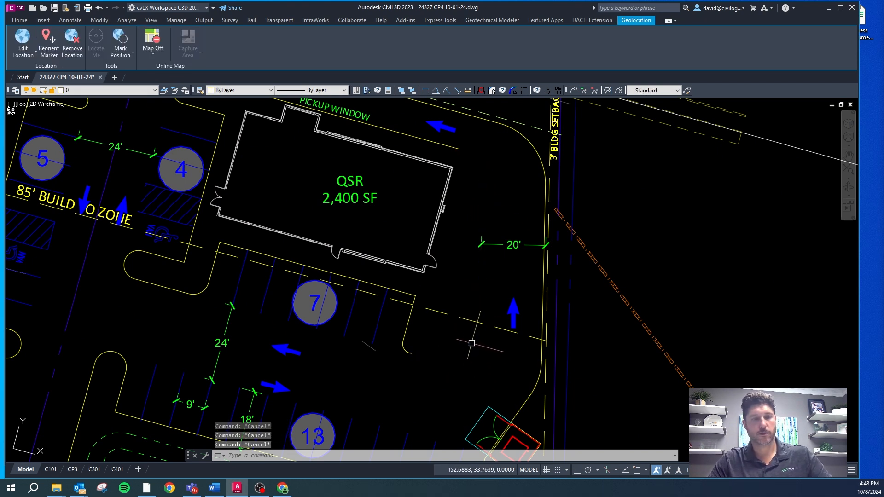
Step: Offset the building setback line and the outer curb line east of the QSR building 12 ft toward the building
text(o)
key(Return)
text(12)
key(Return)
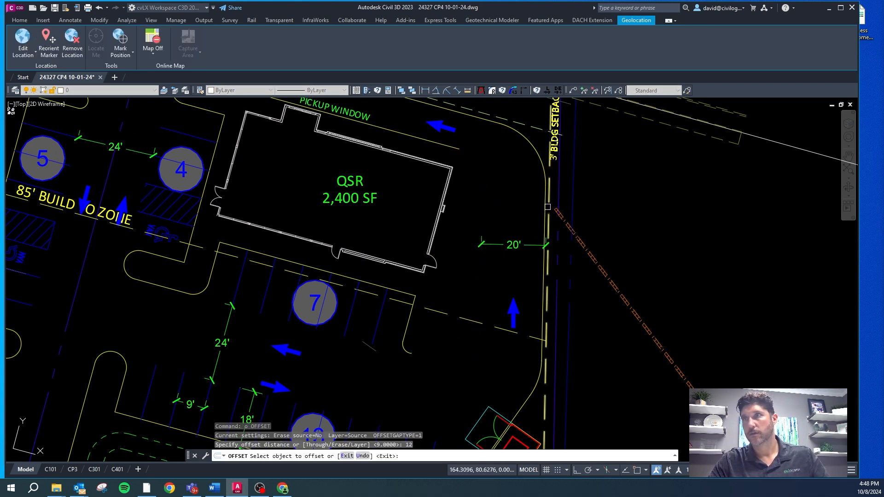
click(547, 207)
click(526, 213)
click(543, 203)
click(533, 207)
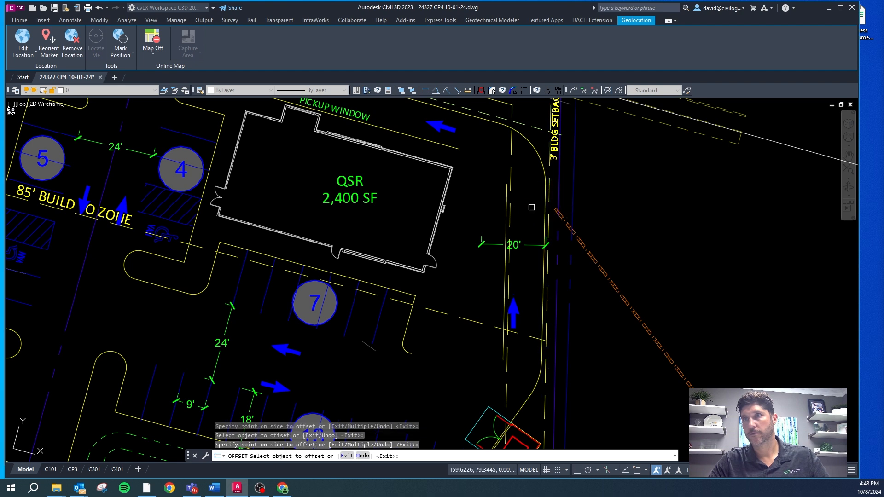
Step: Delete the offset copy of the setback line, keeping the new curb line
key(Escape)
click(511, 171)
key(Delete)
key(Escape)
Step: Draw a polyline 20 ft north from the bank's drive-through canopy, with a second segment running west along the road frontage
scroll(511, 171, down, 10)
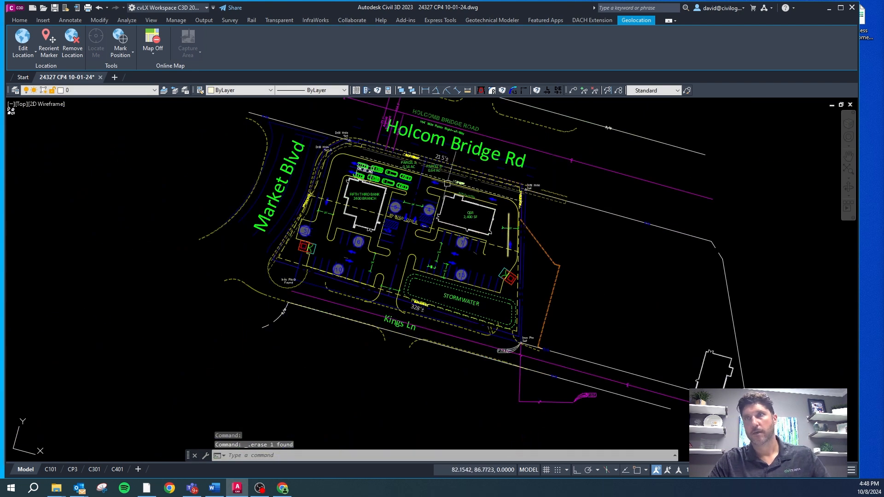
scroll(286, 194, up, 8)
scroll(286, 193, up, 2)
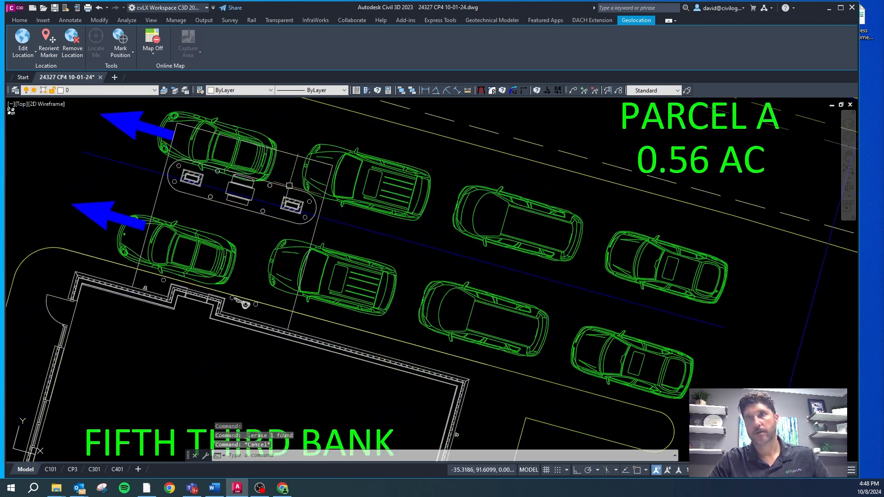
click(298, 180)
key(F8)
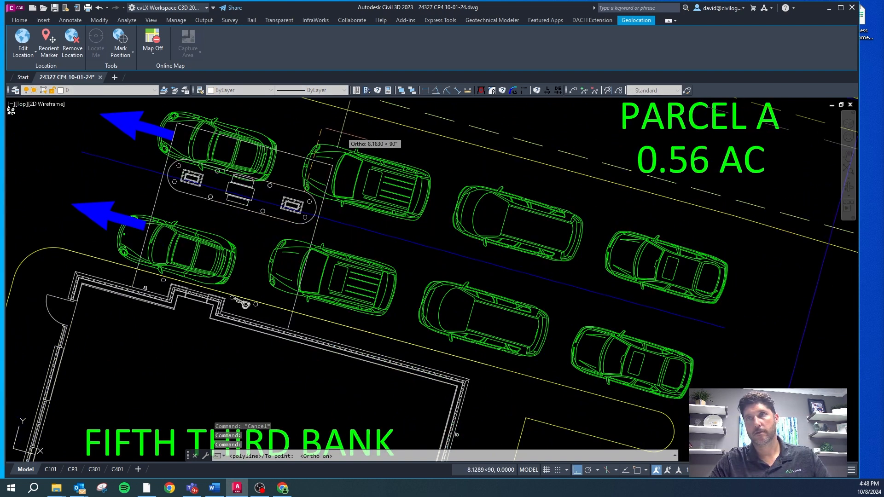
text(20)
key(Return)
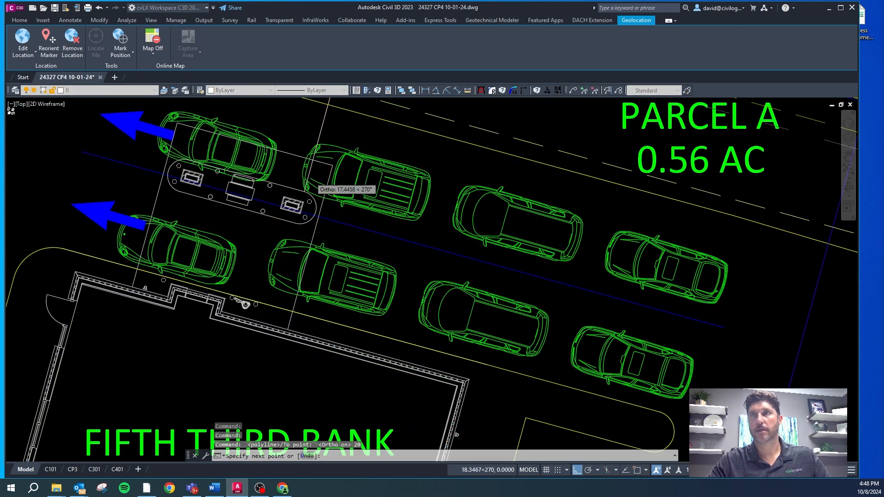
scroll(310, 185, down, 4)
key(Escape)
scroll(290, 120, up, 2)
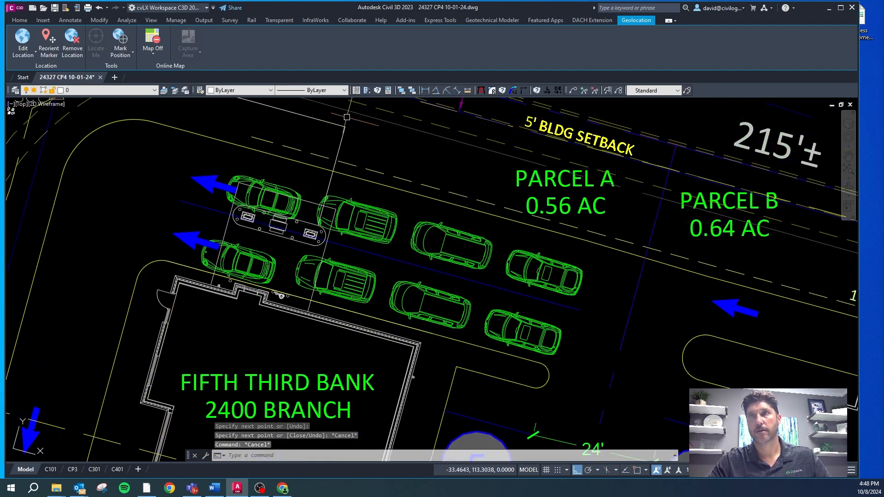
Step: Match the westward segment to the existing curb line's properties and delete the 20 ft guide segment
text(cp)
key(Return)
click(345, 174)
key(Escape)
click(328, 189)
Step: Offset the new frontage curb line 10 ft south toward the drive-through lanes
text(o)
key(Return)
text(1)
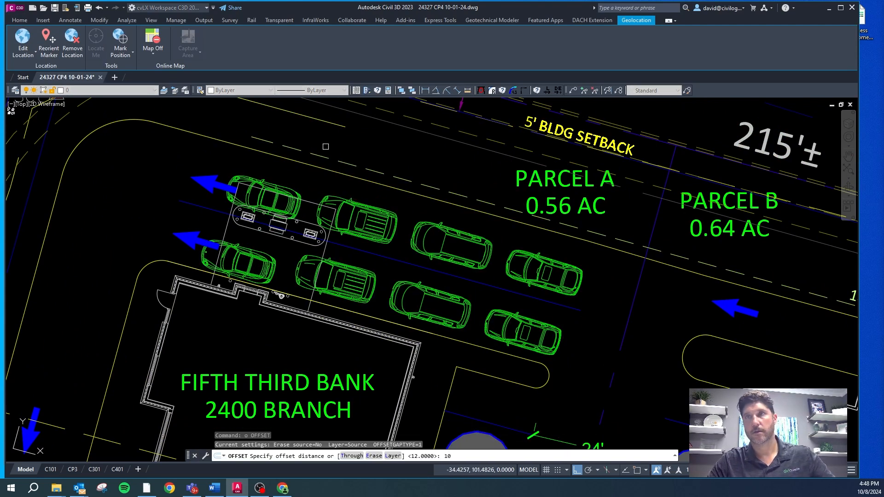
text(0)
key(Return)
click(323, 120)
click(308, 164)
key(Escape)
click(303, 173)
key(Escape)
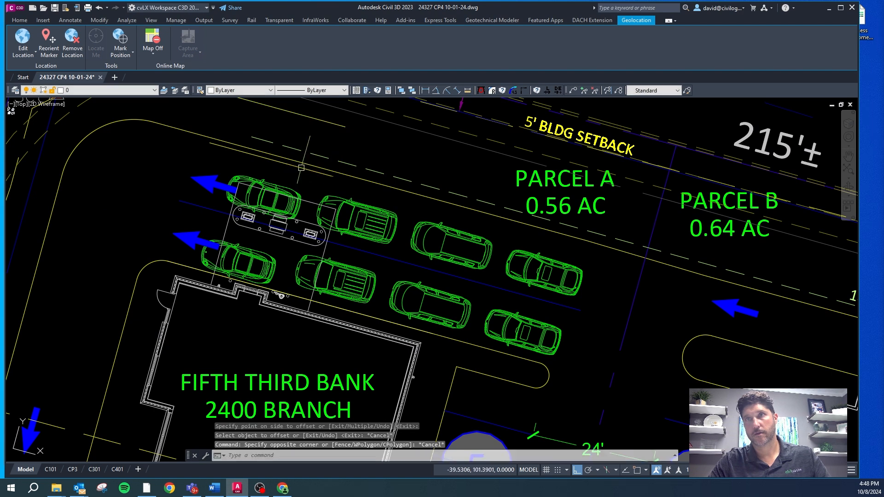
Step: Match the offset line to the drive-through lane stripe on CS-SITE-STRP and stretch its east end about 51 ft east
text(cg)
key(Return)
click(402, 265)
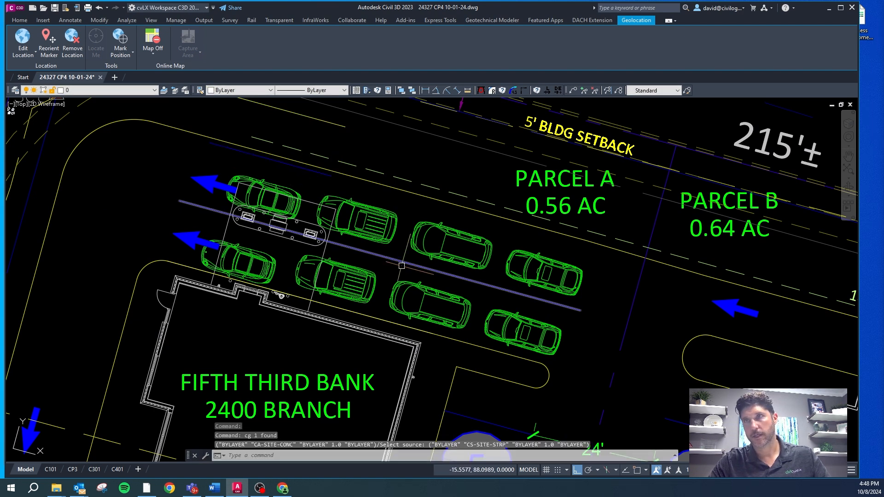
key(Escape)
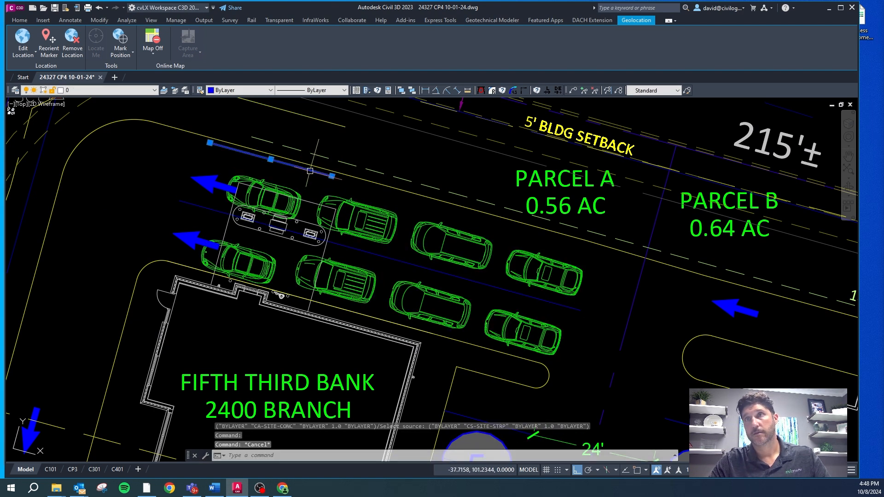
click(332, 176)
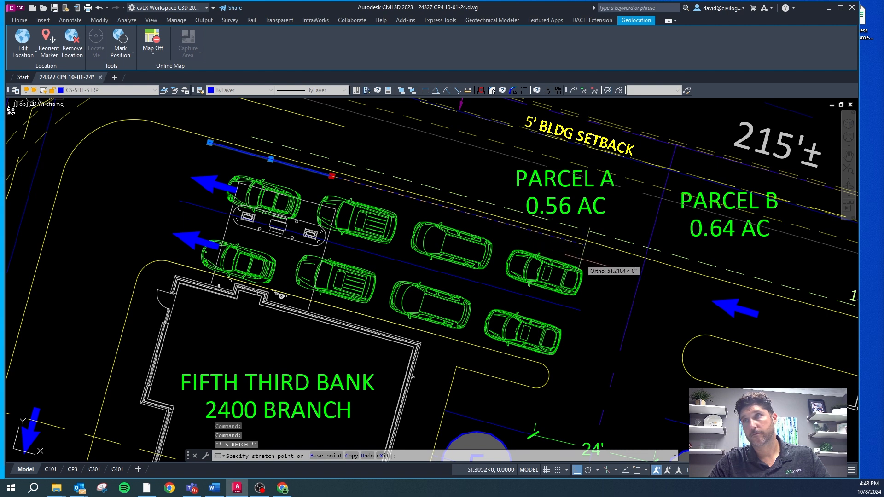
click(588, 246)
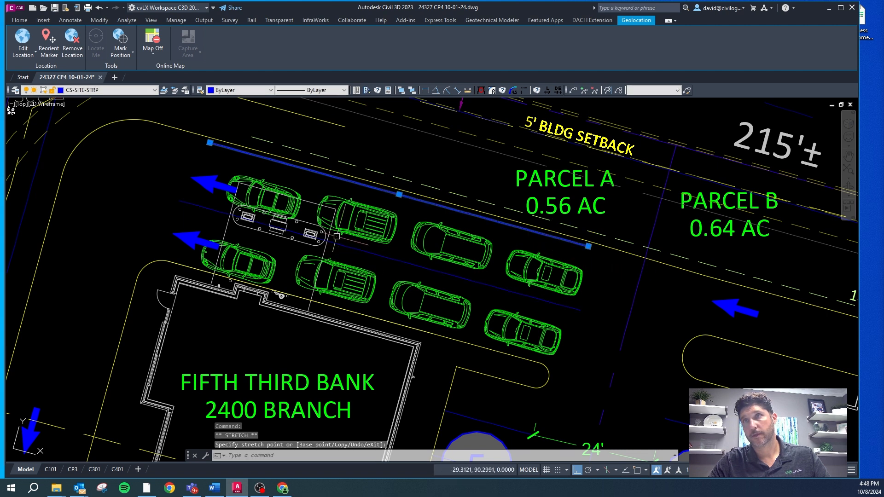
key(Escape)
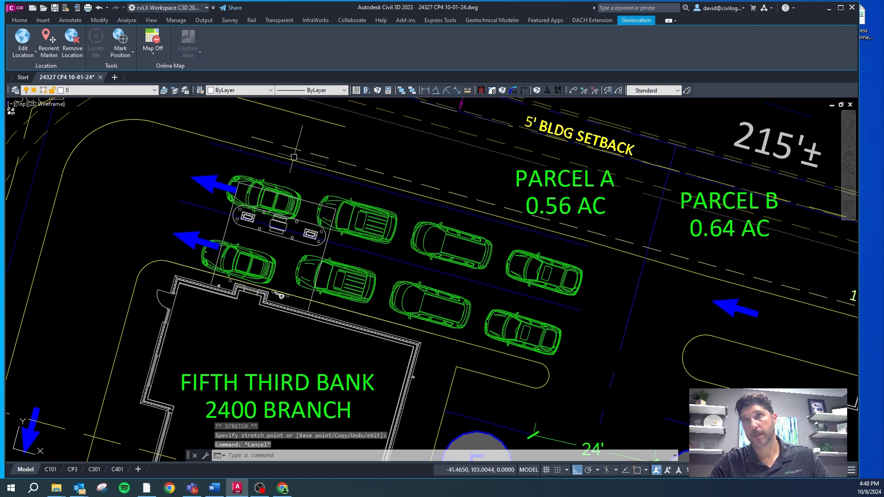
Step: Delete the curb line along the south end of the 10-stall parking row
scroll(250, 154, down, 3)
scroll(351, 224, down, 2)
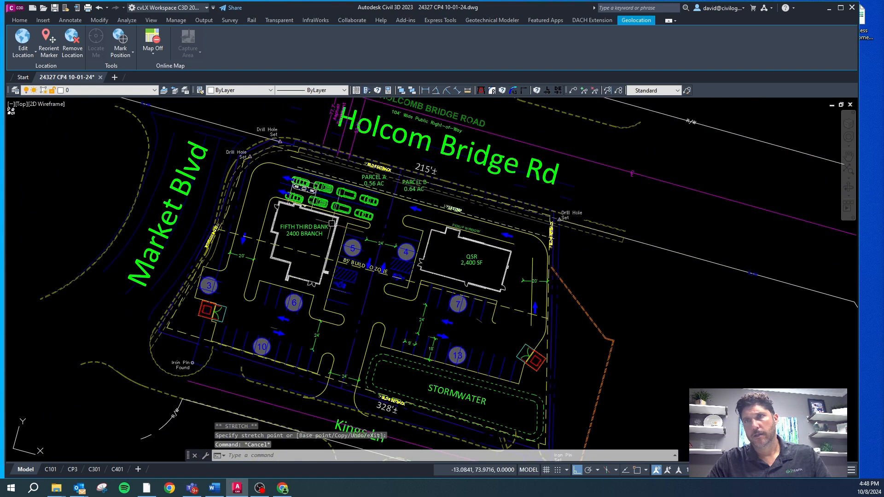
scroll(318, 309, up, 4)
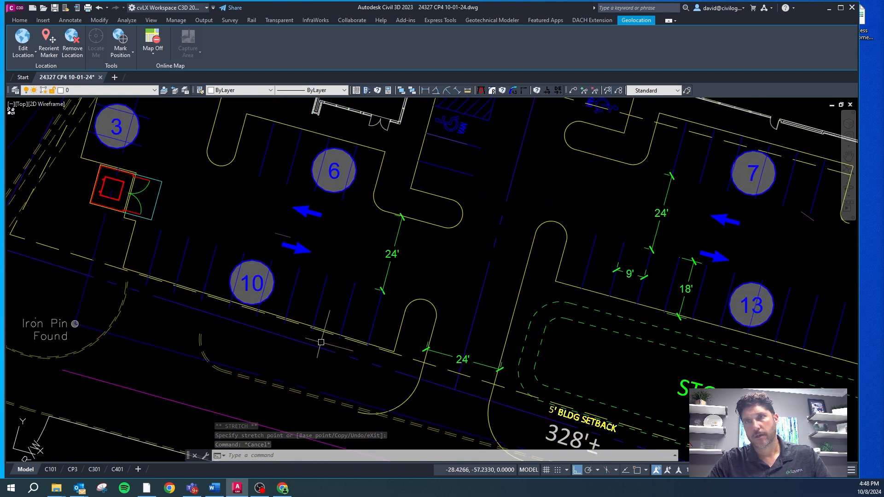
scroll(295, 326, up, 2)
key(Escape)
click(34, 235)
key(Delete)
key(Escape)
click(416, 321)
key(Escape)
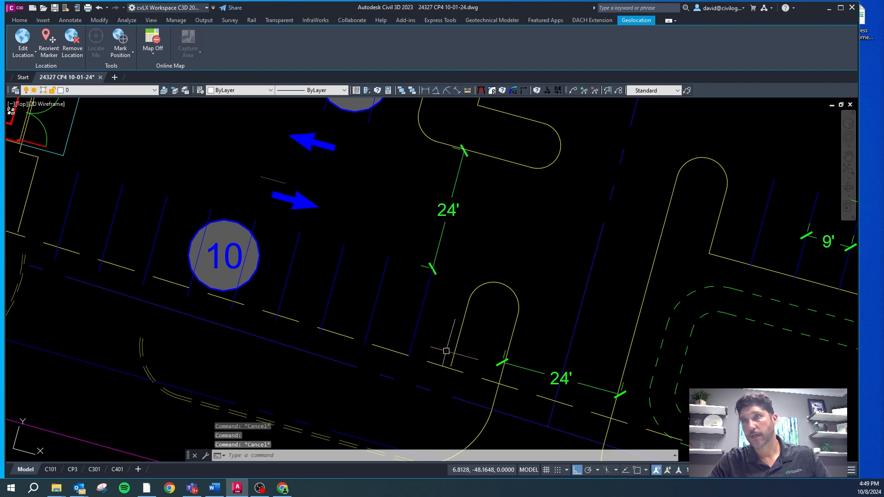
click(451, 358)
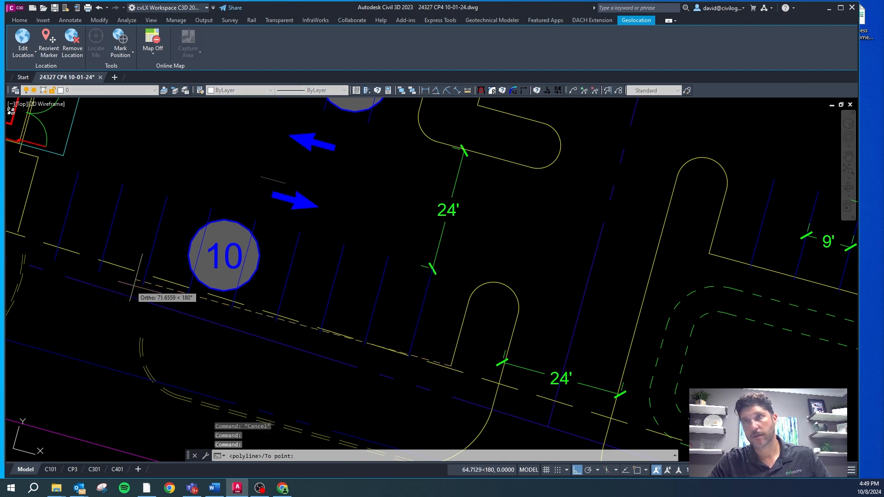
key(Escape)
key(Escape)
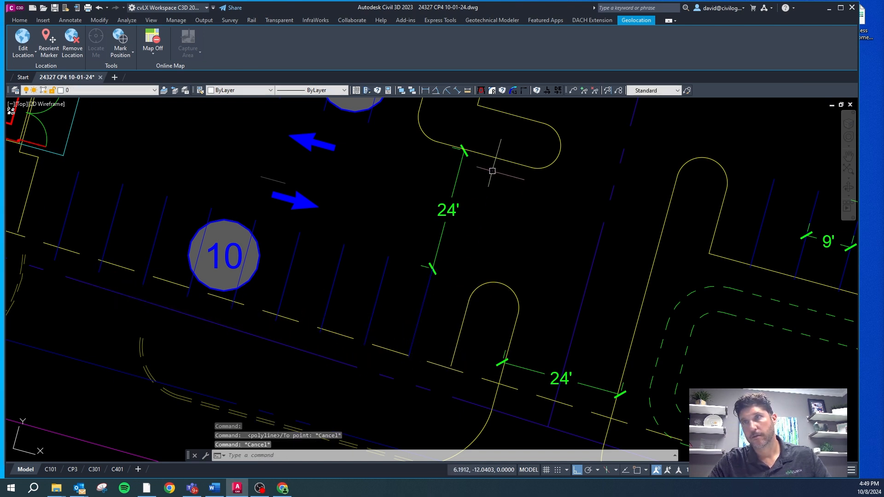
Step: Delete the 24' aisle dimension between the 10-stall row and the new curb island
click(444, 215)
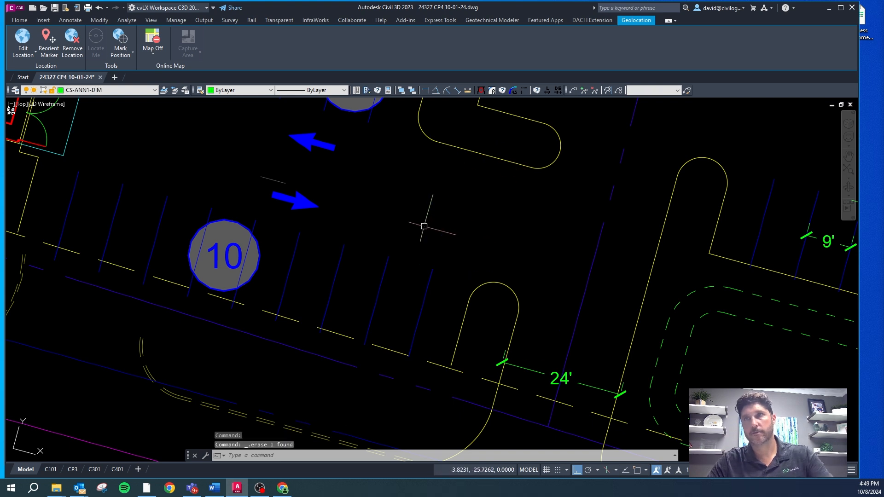
Step: Offset the curb line at the head of the 6-stall row 18 ft south to mark the stalls' aisle edge
scroll(423, 226, down, 2)
key(Delete)
key(Escape)
key(Escape)
text(o)
key(Return)
text(18)
key(Return)
click(439, 136)
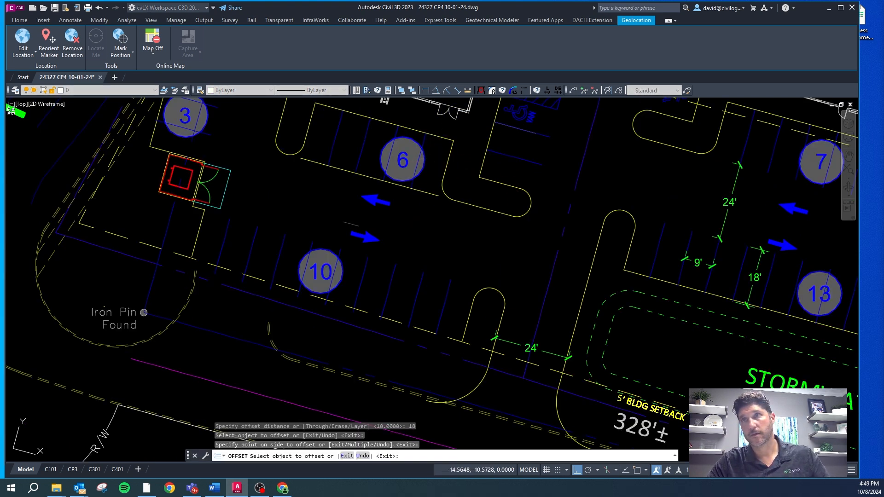
key(Escape)
Step: Offset the 6-stall row's aisle-edge line 24 ft south across the drive aisle to the 10-stall row
text(o)
key(Return)
text(24)
key(Return)
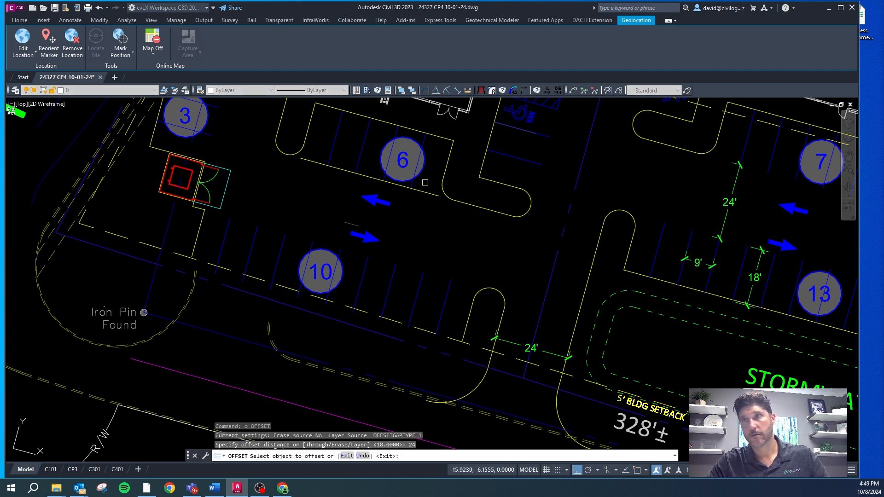
click(421, 191)
click(300, 258)
scroll(277, 263, up, 5)
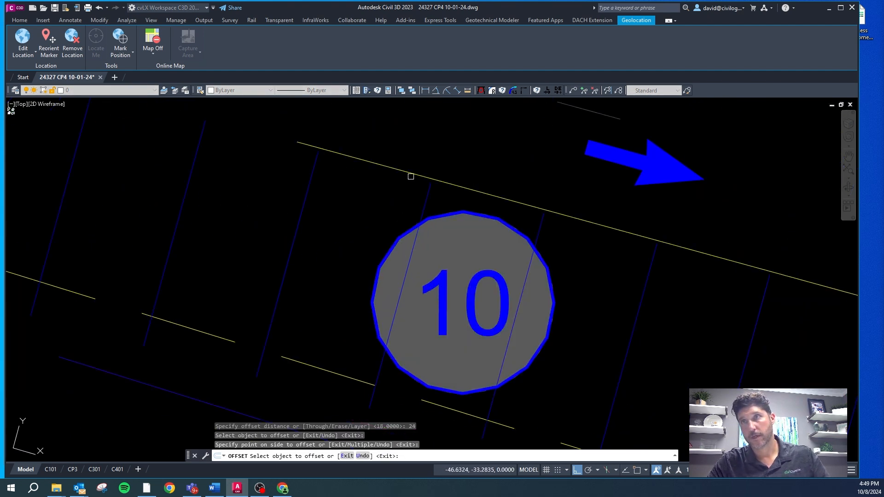
scroll(310, 154, up, 2)
scroll(217, 133, down, 5)
scroll(367, 193, up, 5)
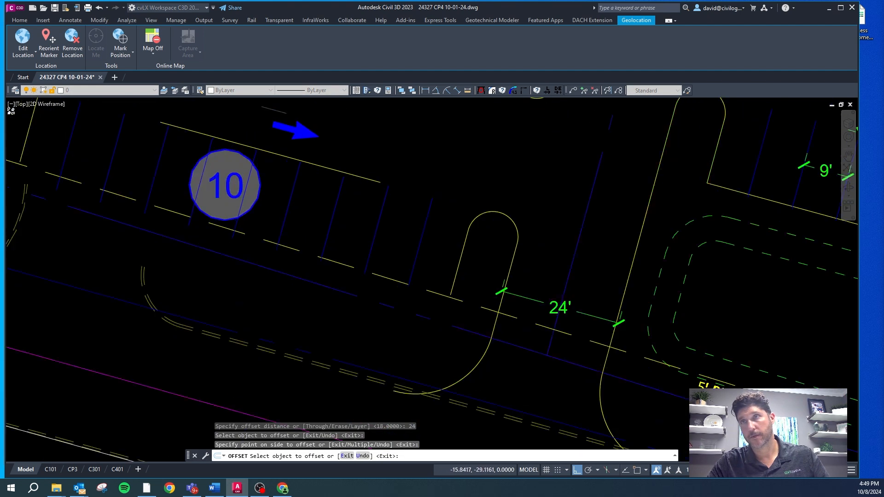
key(Escape)
key(Escape)
Step: Offset the aisle-edge line at the 10-stall row 18 ft south to form the stalls' back curb line
text(o)
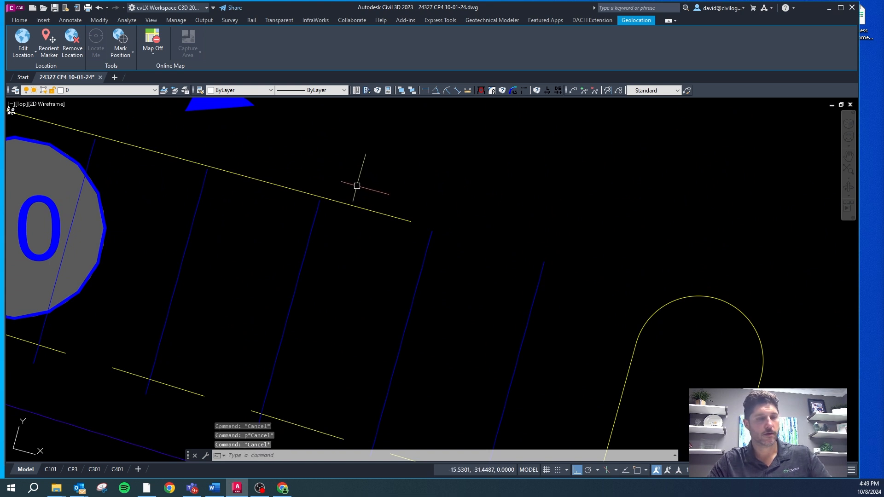
key(Return)
text(18)
key(Return)
click(382, 212)
click(341, 197)
scroll(342, 198, down, 4)
scroll(352, 293, up, 2)
scroll(352, 293, up, 2)
key(Escape)
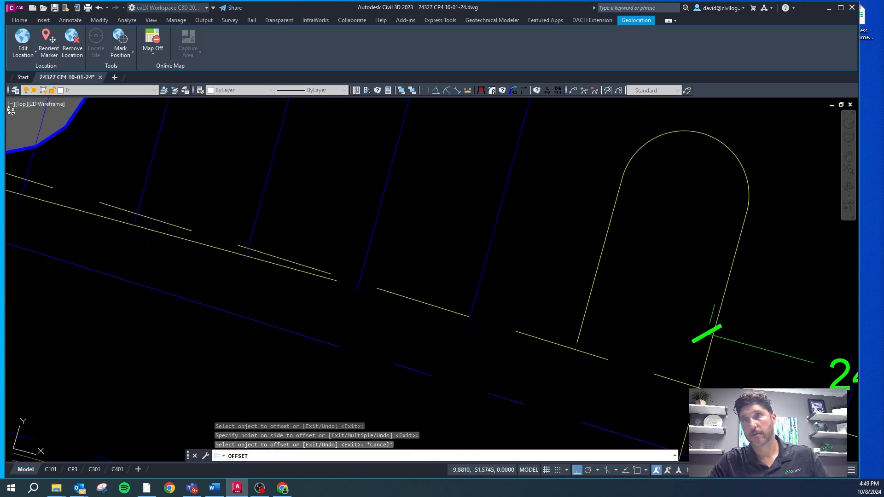
Step: Stretch the 10-stall row's new back curb line east to the curb island and west to the far end of the row
click(311, 274)
click(337, 280)
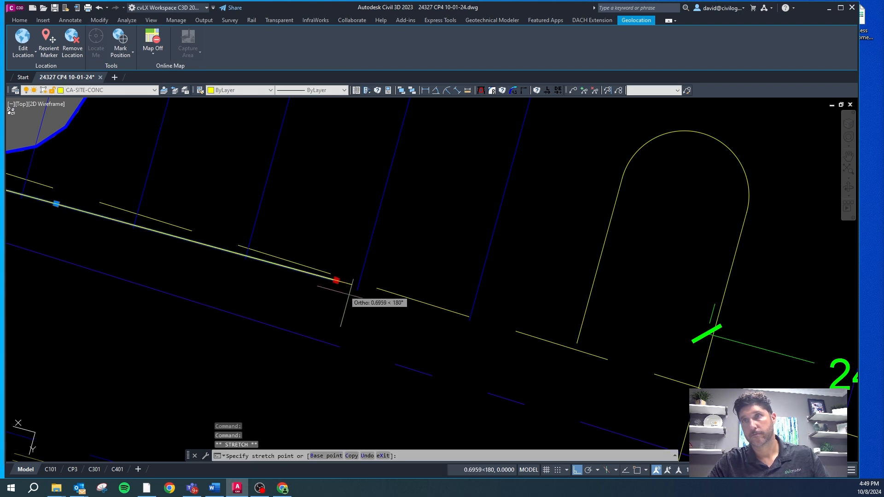
click(583, 348)
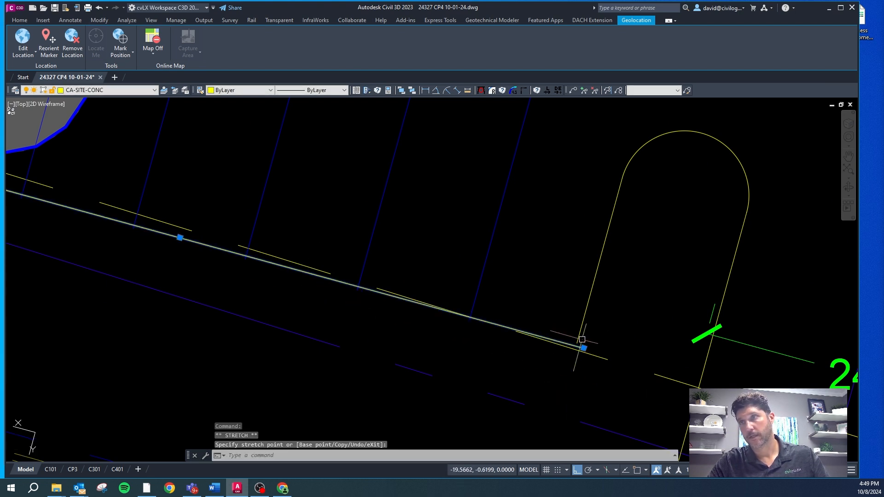
scroll(505, 318, down, 5)
scroll(449, 300, up, 5)
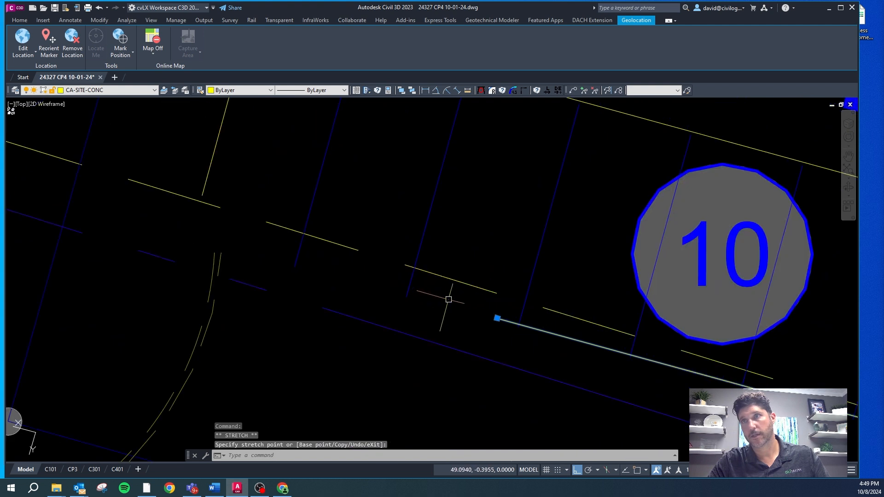
click(495, 317)
click(170, 238)
scroll(157, 241, down, 4)
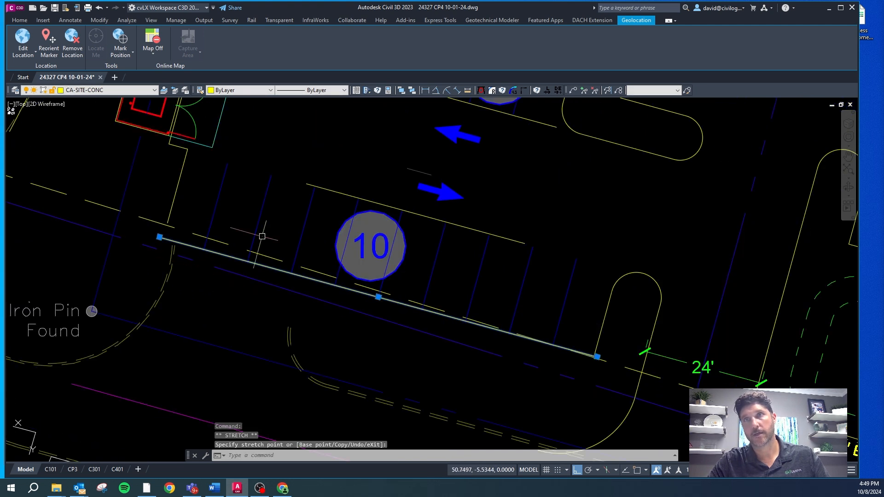
scroll(199, 252, down, 5)
key(Escape)
Step: Delete the dumpster enclosure near the 3-stall bay and the bay itself, including its curbs, striping and count label
click(191, 200)
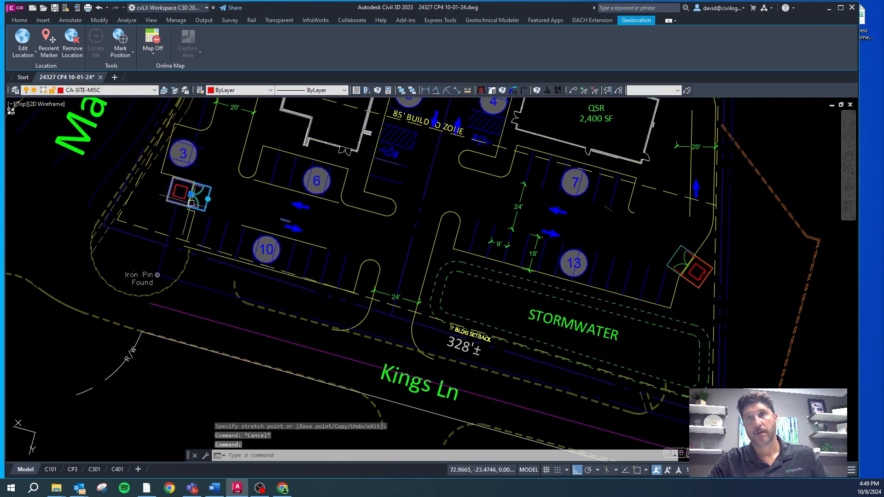
key(Delete)
scroll(175, 115, up, 6)
click(231, 148)
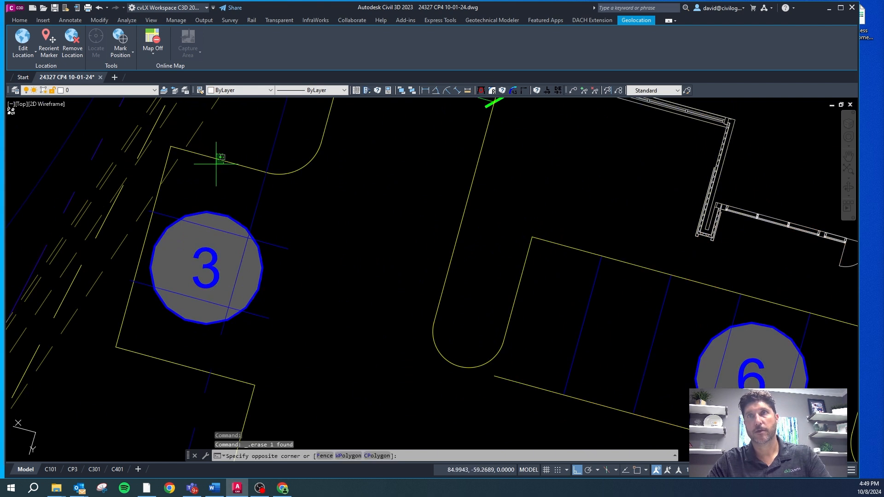
click(209, 197)
click(223, 187)
click(168, 300)
click(152, 335)
click(104, 371)
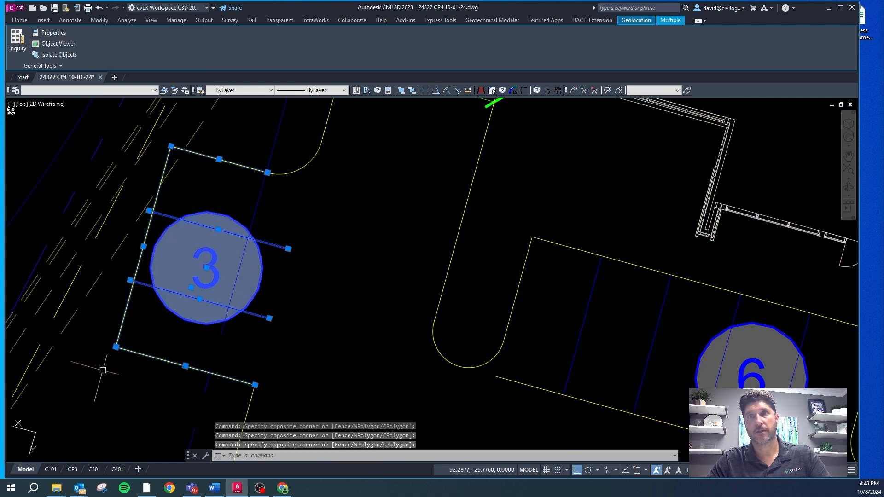
key(Delete)
Step: Delete the curb return at the end of the outer drive-through curb and stretch that curb south past the removed 3-stall bay
scroll(239, 202, down, 5)
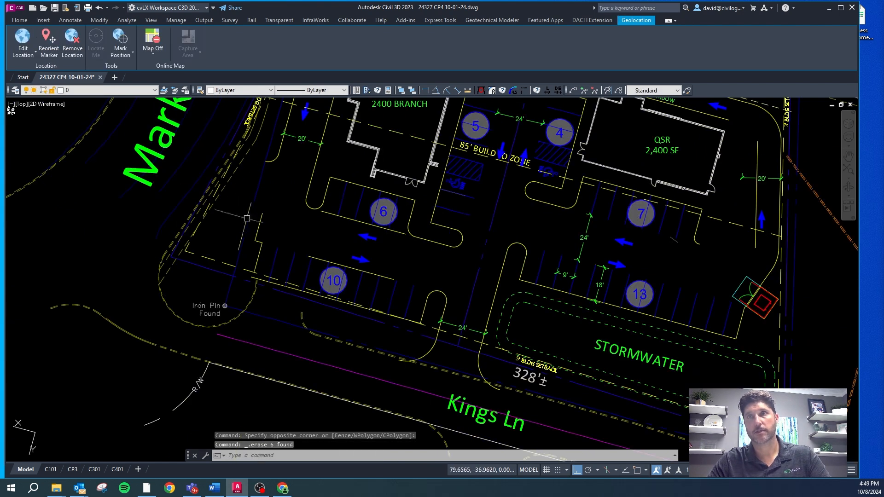
click(271, 159)
key(Delete)
click(280, 143)
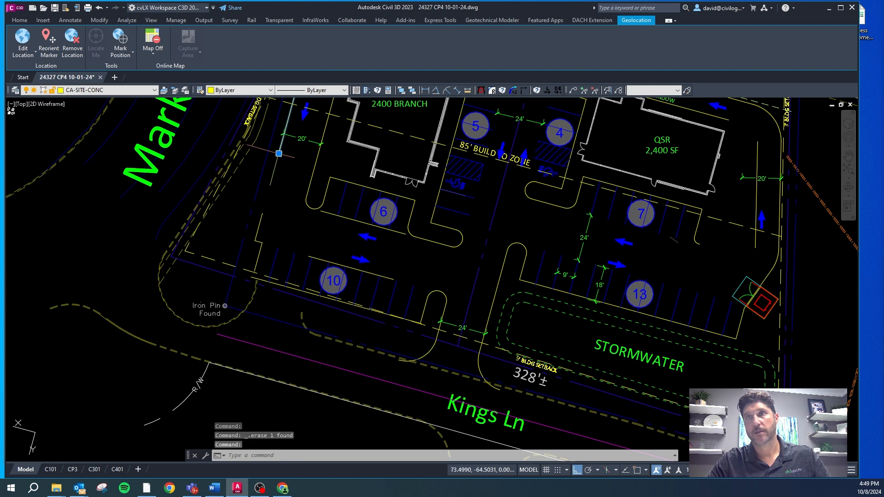
click(275, 176)
key(Escape)
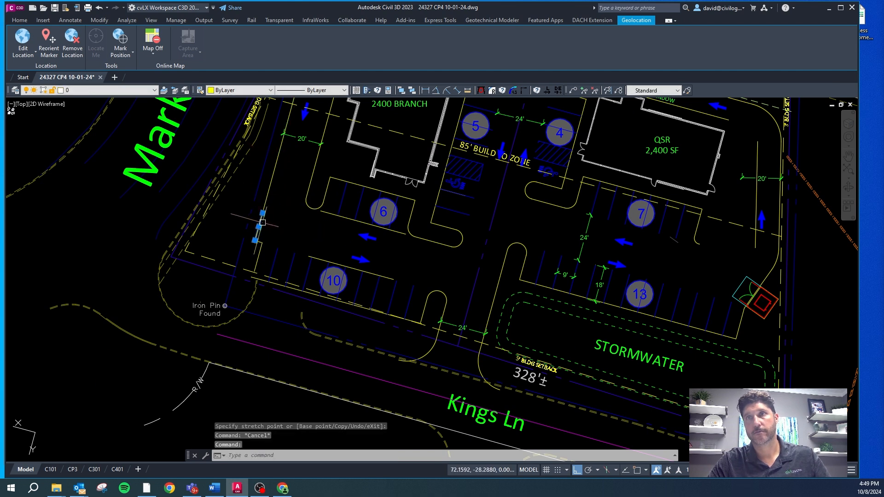
Step: Delete the two leftover short curb segments between the extended drive-through curb and the west end of the 10-stall row
key(Delete)
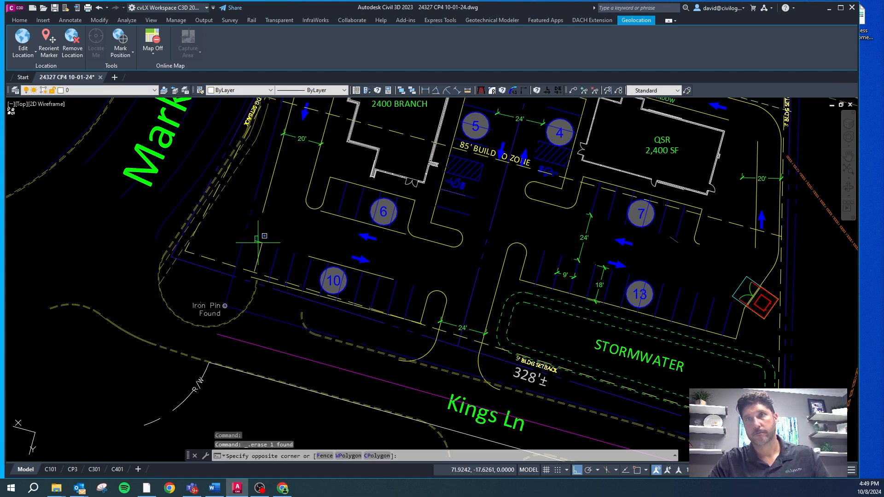
click(263, 253)
key(Delete)
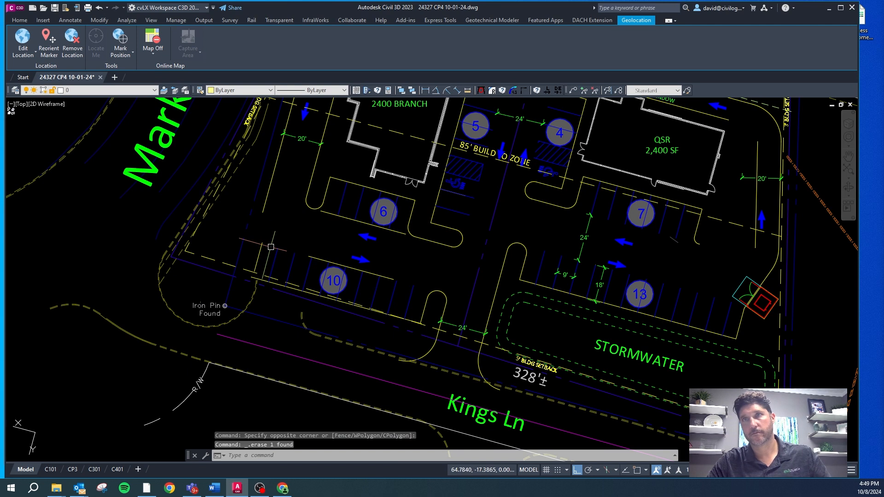
key(Escape)
Step: Delete all the old stall stripes in the 10-stall row
click(406, 302)
click(371, 294)
scroll(371, 294, up, 5)
click(345, 270)
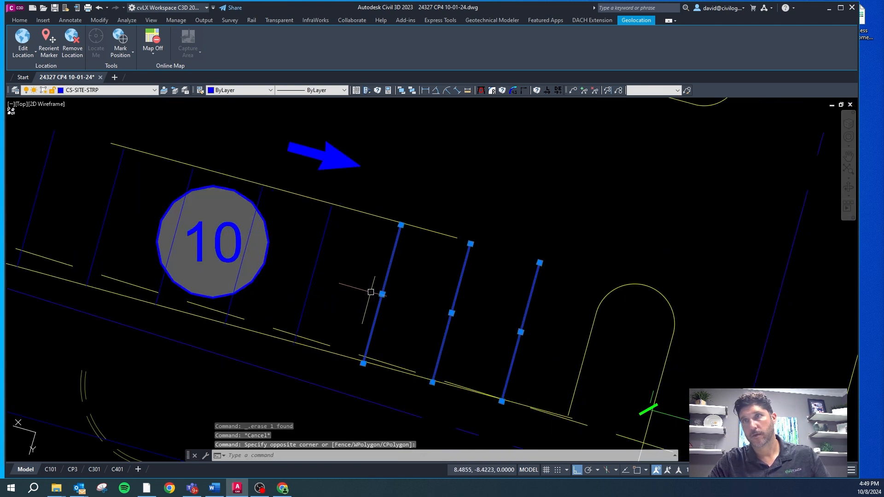
click(208, 178)
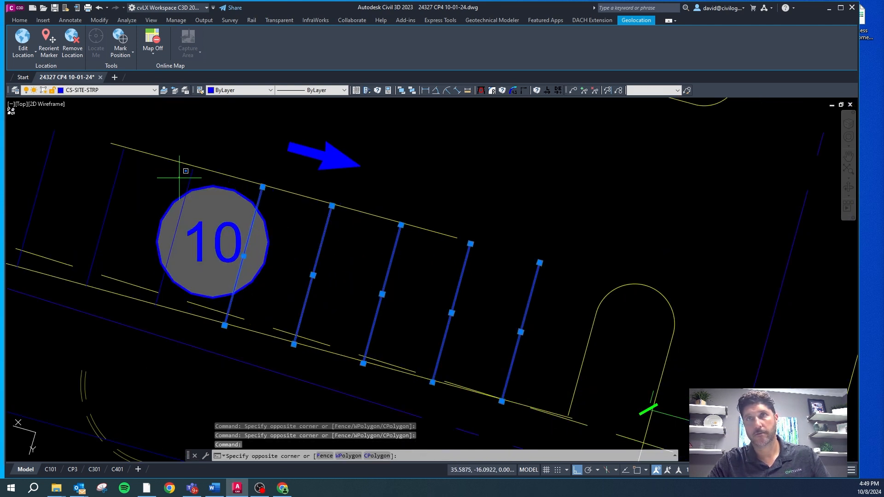
scroll(198, 167, up, 4)
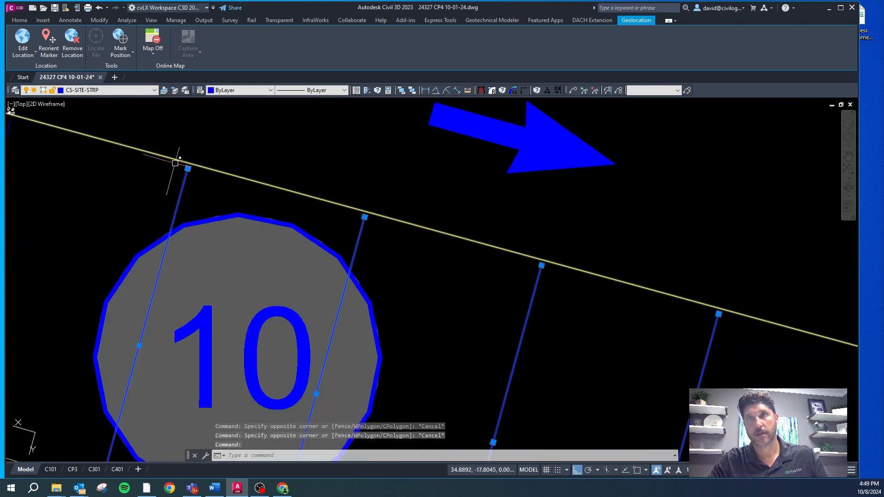
scroll(275, 181, down, 4)
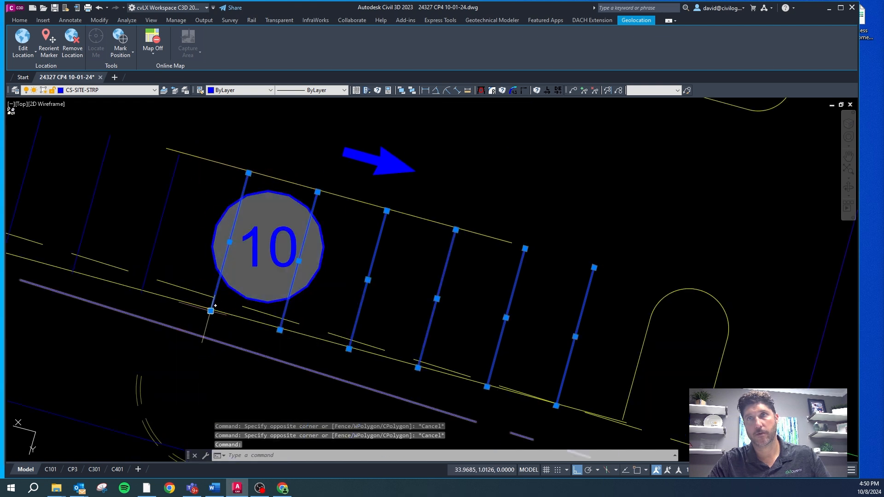
scroll(227, 246, down, 3)
click(255, 222)
click(135, 217)
click(148, 192)
click(121, 190)
key(Delete)
scroll(419, 256, down, 4)
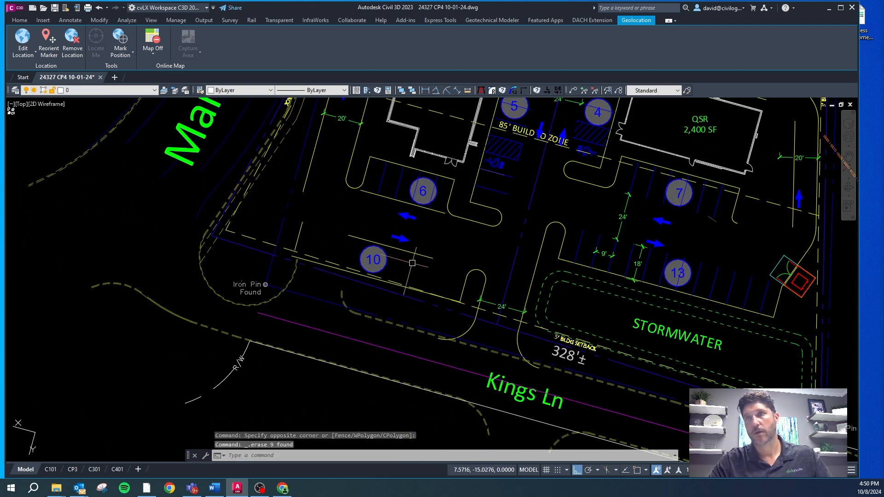
Step: Fillet the curb island's west side and the new back curb line with radius 0 to form a square corner
key(Escape)
scroll(425, 180, up, 4)
scroll(409, 290, down, 3)
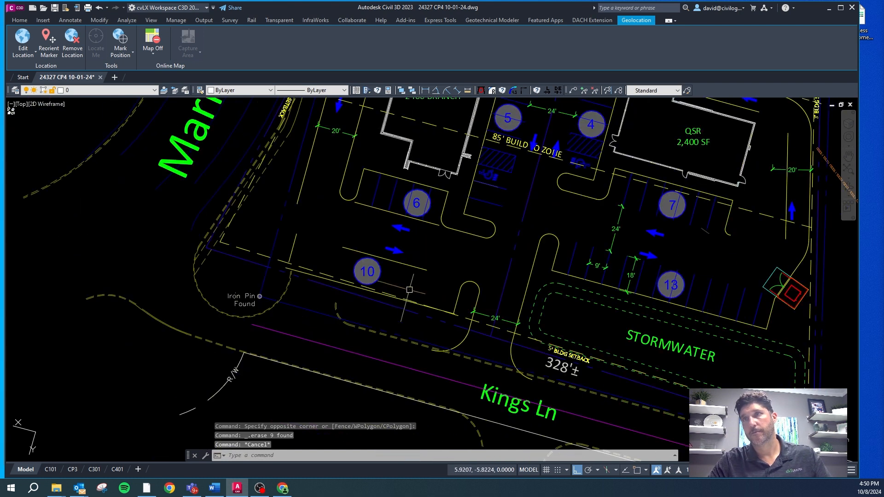
scroll(436, 286, up, 4)
key(Escape)
key(Escape)
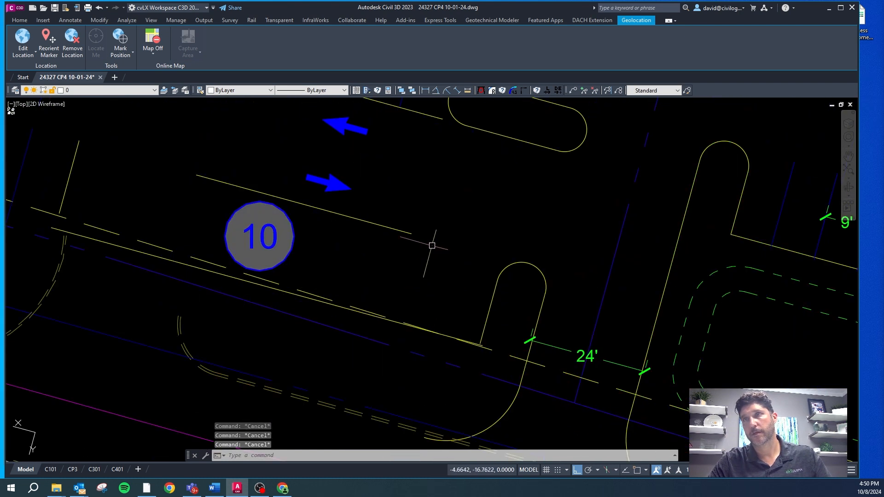
click(523, 91)
click(486, 322)
scroll(460, 341, up, 2)
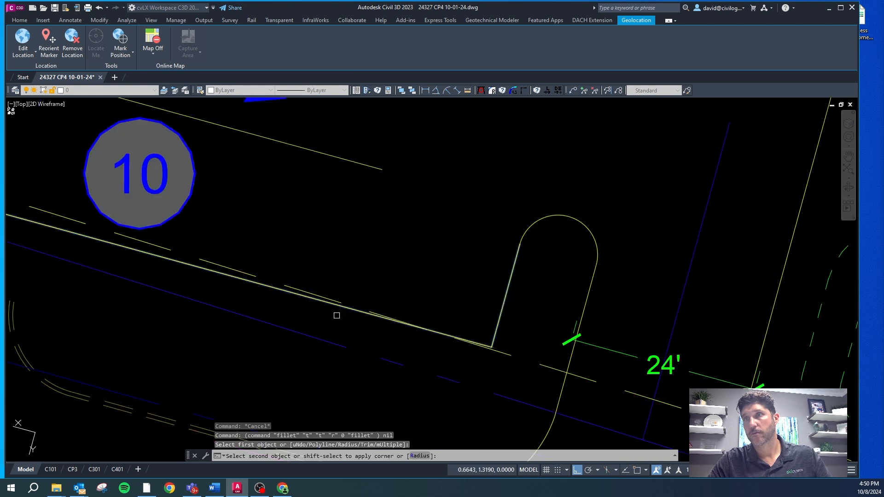
click(304, 299)
key(Escape)
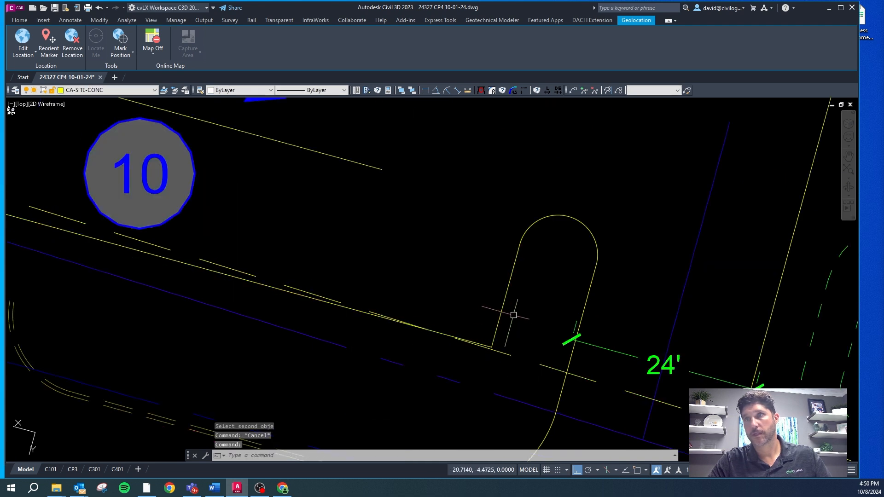
Step: Offset the curb island's west side 9 ft west to start the first stall stripe
text(o)
key(Return)
key(Return)
click(506, 290)
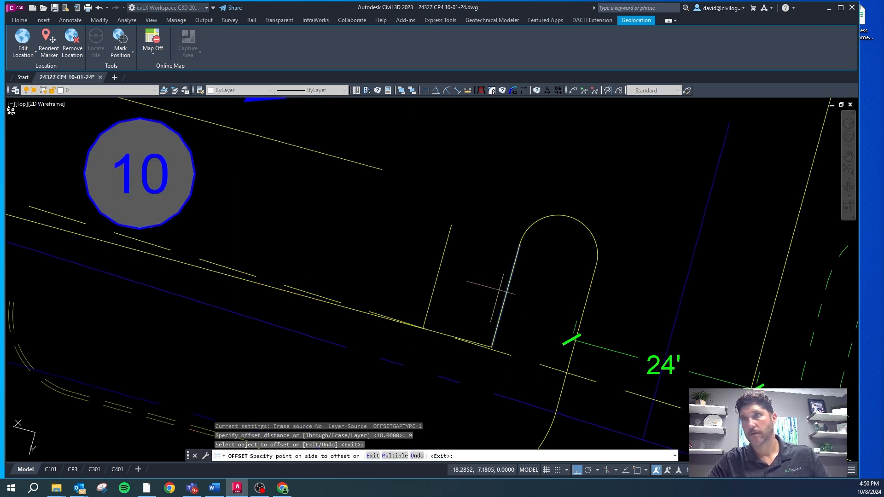
click(491, 218)
key(Escape)
Step: Lengthen the offset stall line to a total length of 18 ft
click(537, 91)
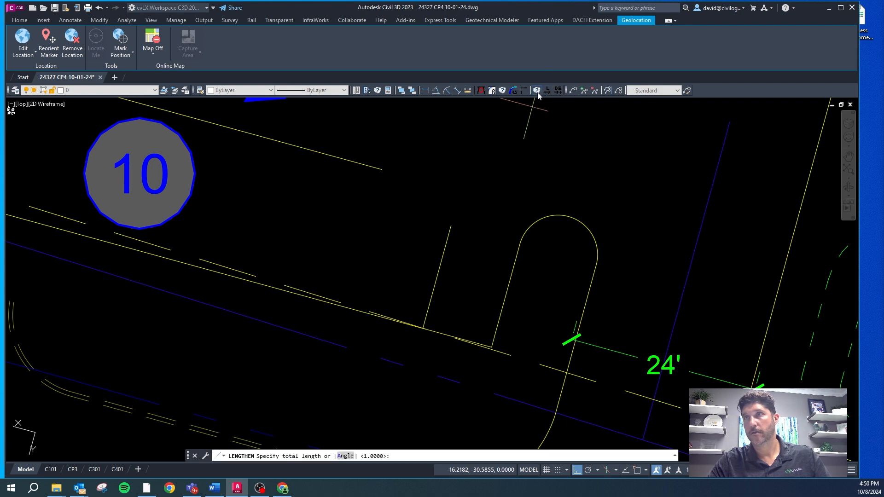
text(18)
key(Return)
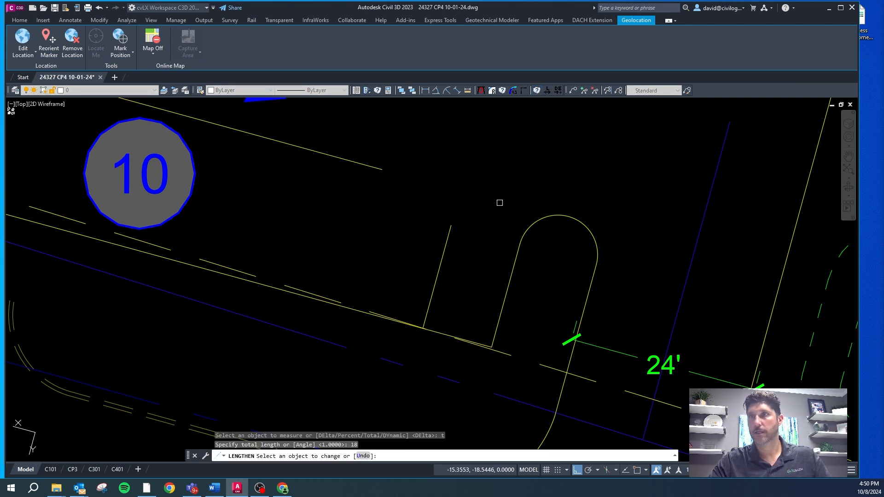
click(440, 240)
key(Escape)
Step: Match the 18 ft stall line to the existing striping on layer CS-SITE-STRP
click(449, 234)
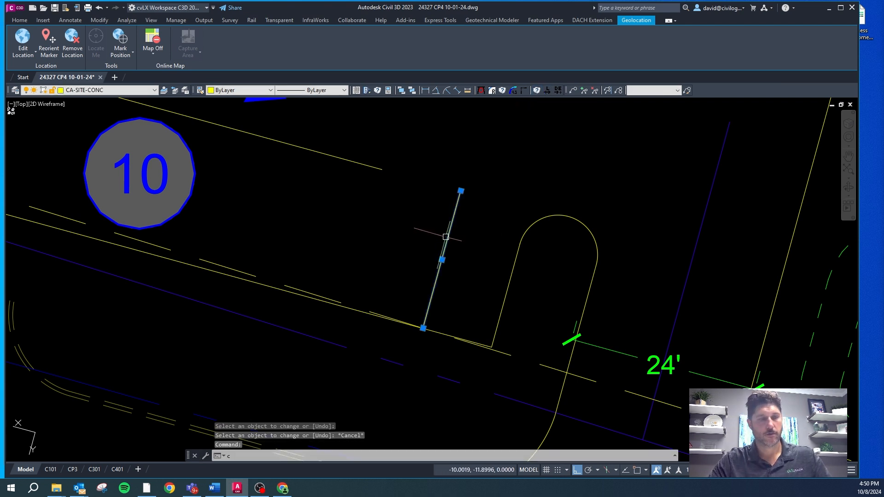
text(cg)
key(Return)
scroll(438, 237, down, 4)
key(Escape)
key(Escape)
key(Escape)
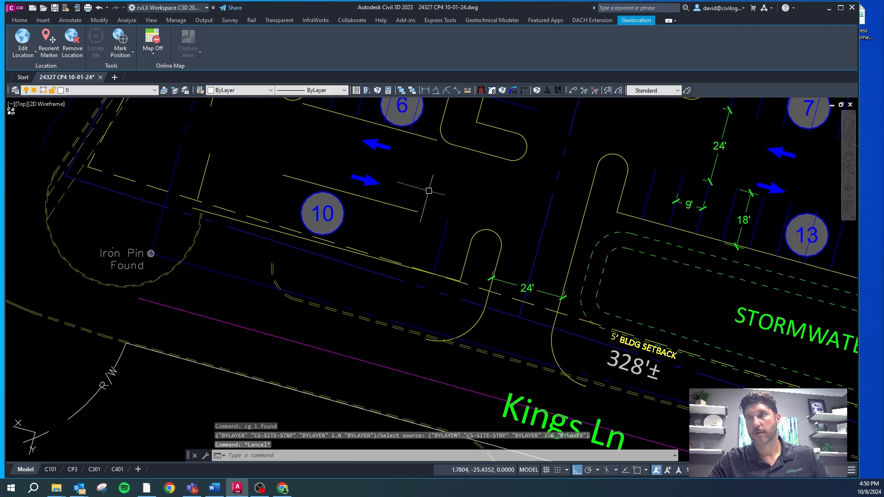
Step: Offset the stall stripe repeatedly westward at 9 ft spacing to lay out the stalls along the whole row
text(o)
key(Return)
text(9)
key(Return)
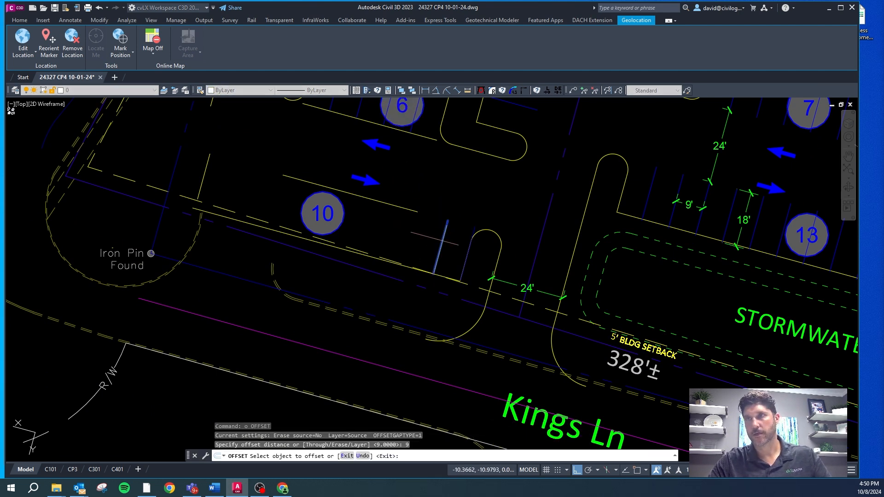
click(443, 240)
click(423, 233)
click(416, 231)
click(404, 226)
click(390, 229)
click(370, 227)
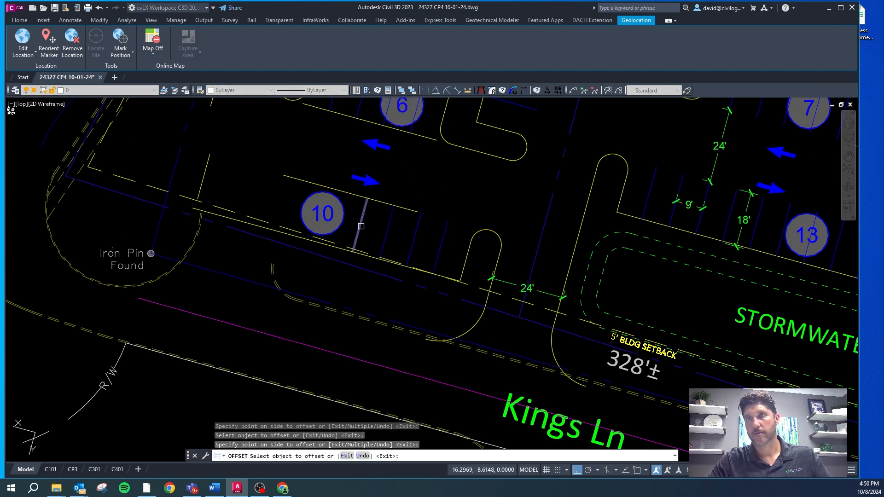
click(359, 222)
click(341, 210)
click(337, 201)
scroll(336, 198, up, 2)
click(338, 196)
click(341, 191)
click(318, 185)
click(301, 181)
click(299, 182)
click(282, 181)
click(252, 179)
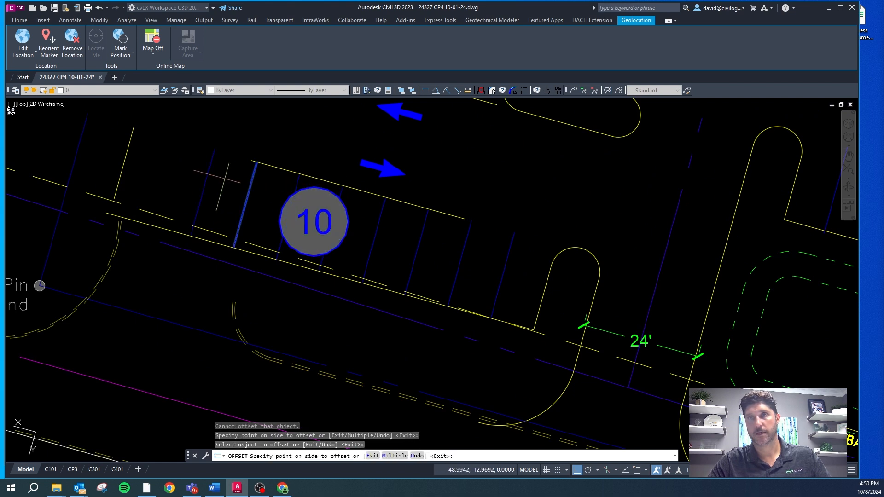
click(217, 179)
click(206, 177)
click(169, 167)
click(165, 163)
key(Escape)
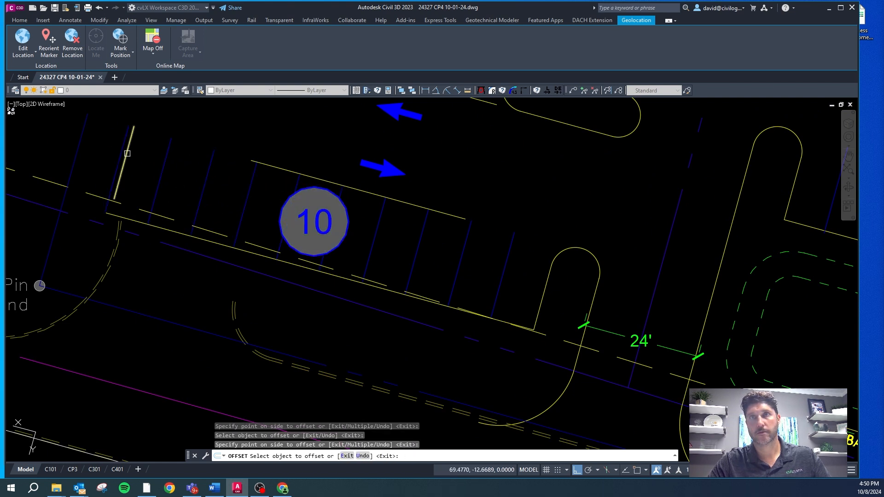
Step: Delete the old end curb segment crossing the new striping at the west end of the 10-stall row
click(127, 156)
key(Delete)
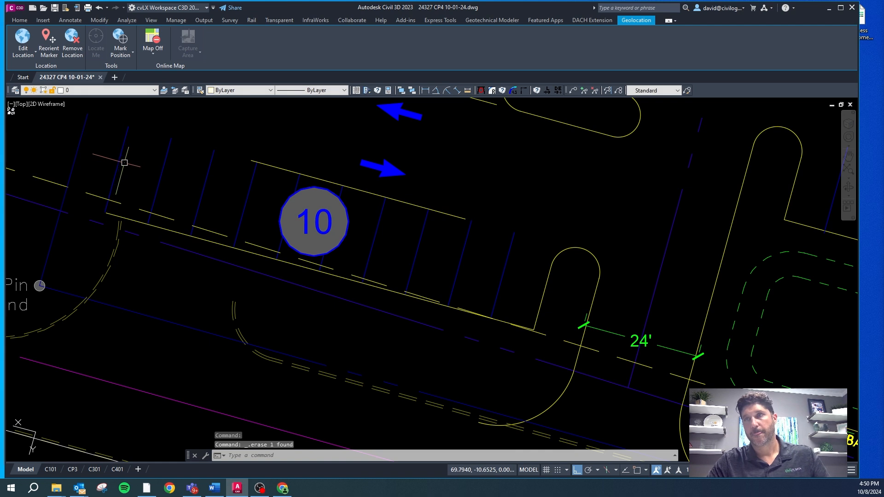
scroll(430, 202, up, 10)
key(Escape)
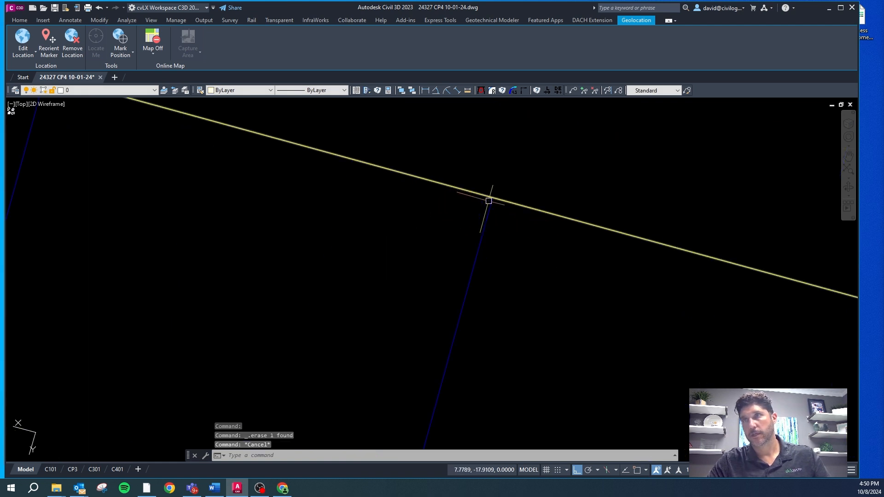
Step: Measure the 10-stall row's stall depth and the width of the drive aisle up to the 6-stall row
scroll(490, 189, down, 7)
scroll(459, 319, up, 4)
scroll(391, 350, down, 6)
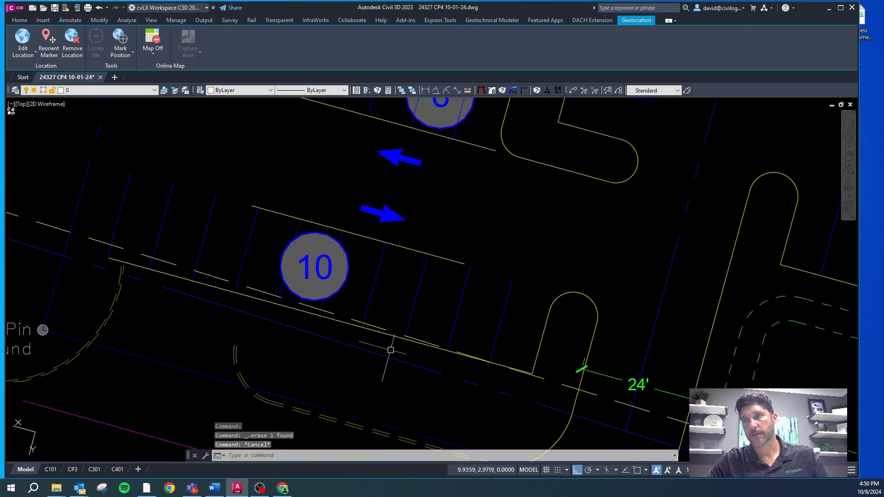
text(d)
key(Escape)
key(Escape)
right_click(253, 295)
key(d)
click(253, 297)
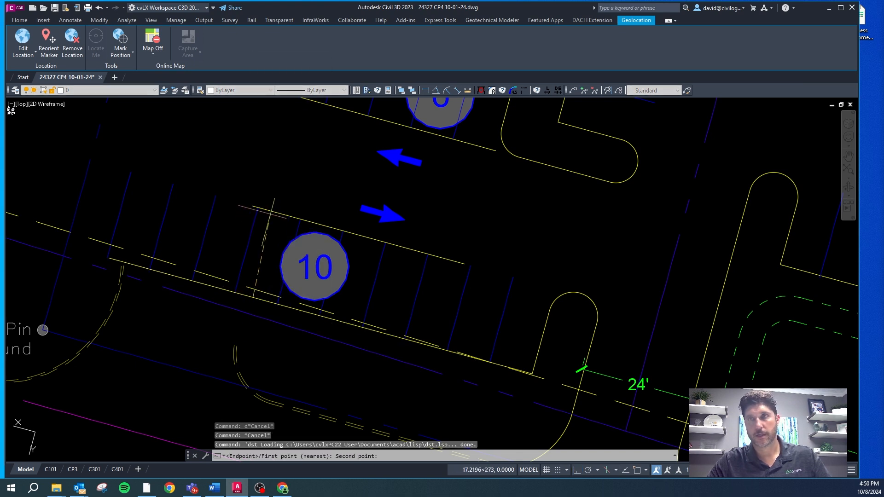
click(274, 215)
key(Escape)
right_click(285, 207)
key(d)
click(282, 214)
click(337, 113)
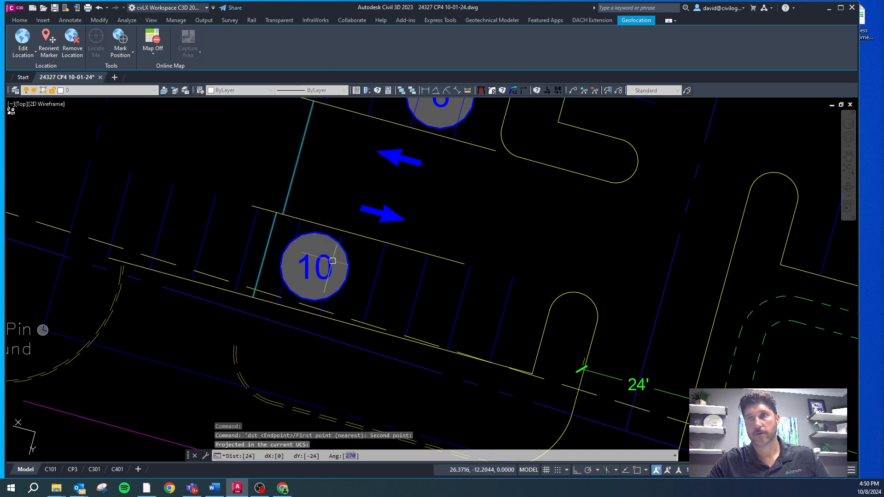
Step: Measure the stall depth of the 6-stall row from its curb to the front stall line
scroll(329, 291, down, 5)
scroll(335, 226, up, 5)
key(Escape)
right_click(296, 205)
key(d)
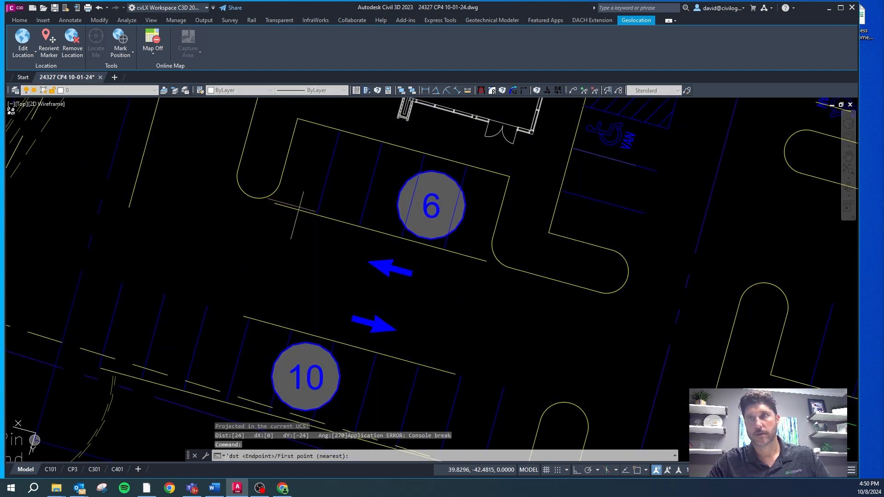
click(313, 127)
scroll(317, 202, down, 4)
key(Escape)
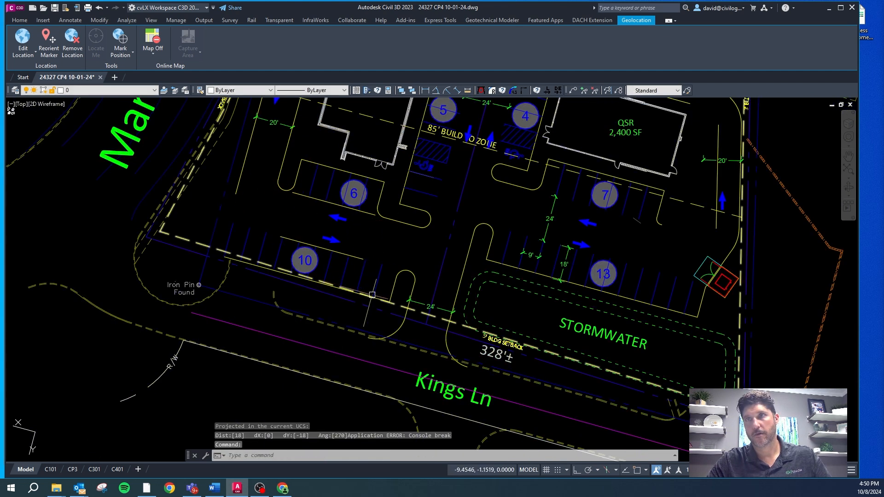
Step: Delete the two guide lines running along the fronts of the 10-stall row and the 6-stall row
key(Escape)
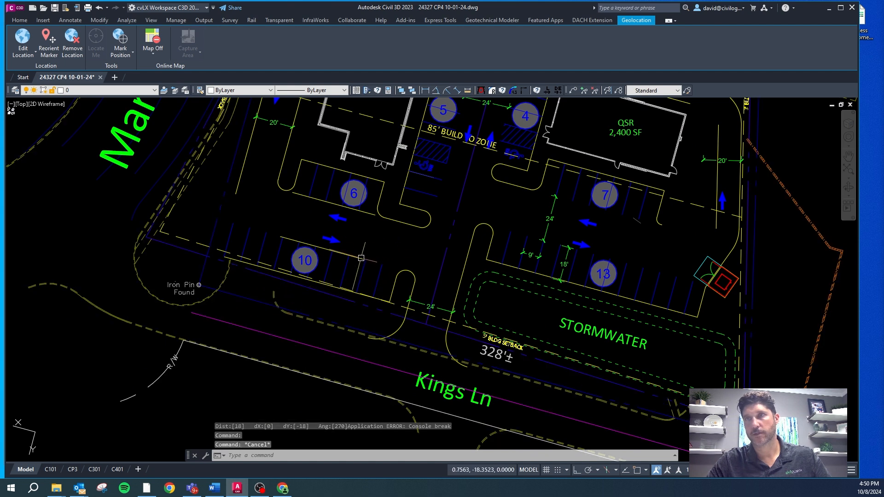
click(359, 257)
key(Delete)
key(Escape)
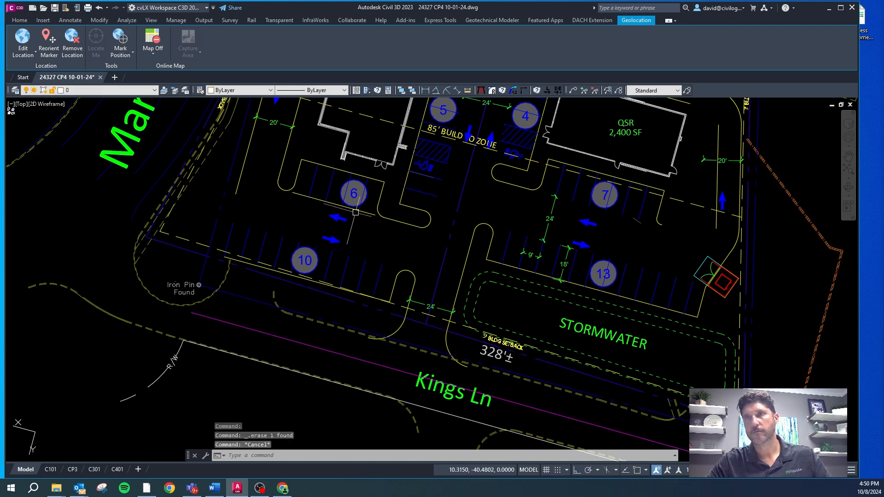
click(348, 207)
key(Delete)
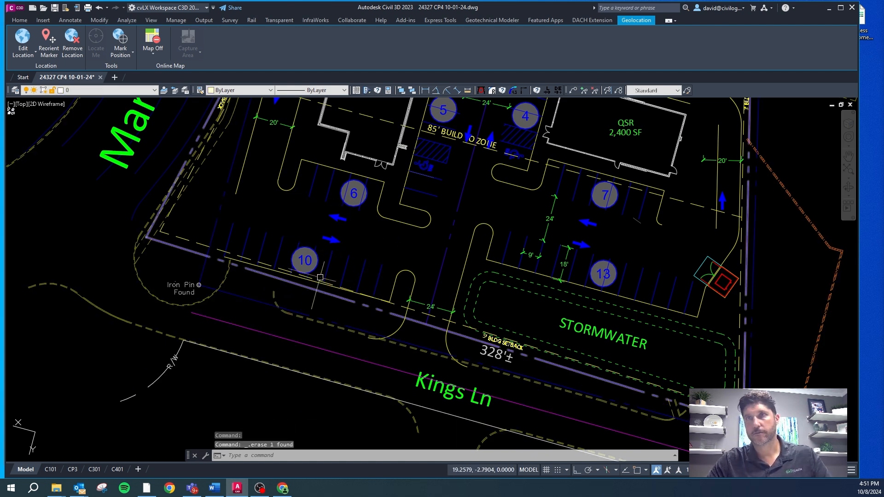
key(Escape)
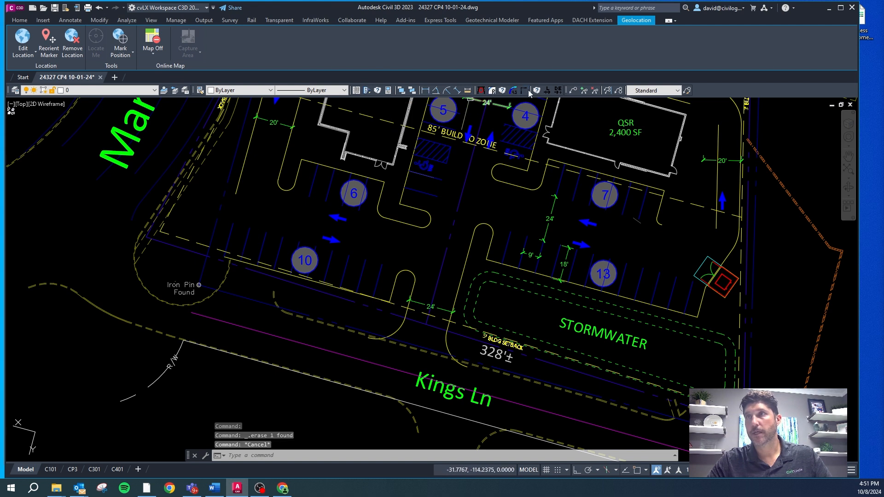
Step: Measure the distance from the curb behind the 10-stall row to the existing curb line along Kings Ln
click(468, 91)
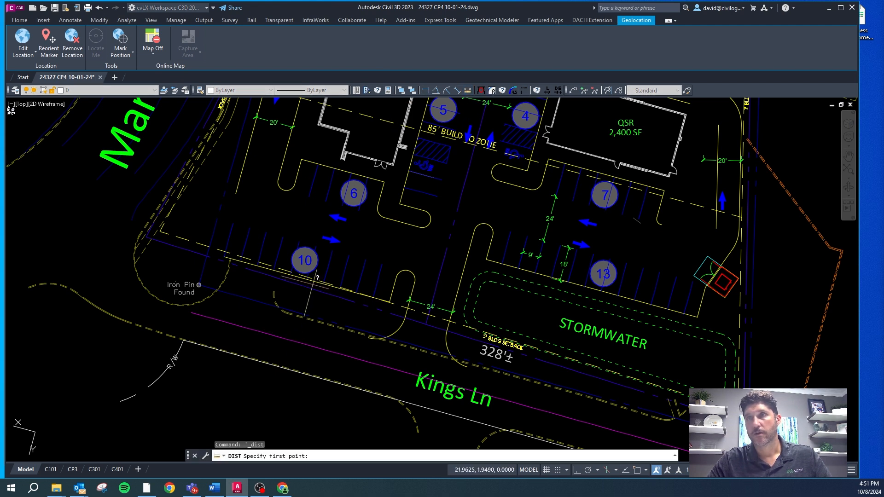
scroll(316, 278, up, 2)
click(303, 267)
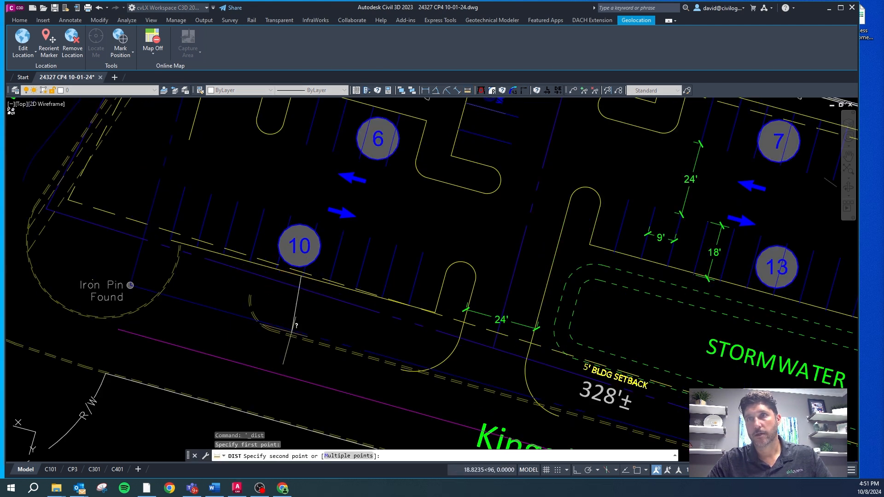
click(289, 328)
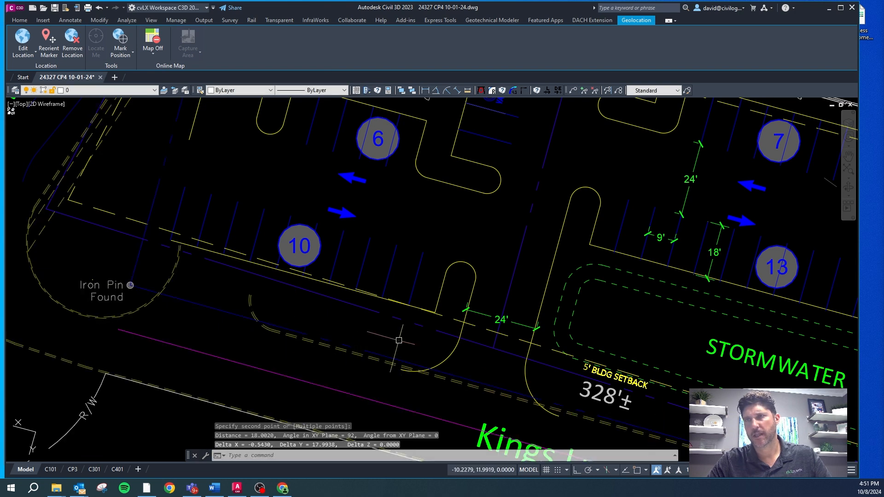
Step: Delete the curb arc at the site's northwest corner and the curb line adjoining it along the bank's drive-thru lanes
scroll(200, 298, down, 5)
scroll(368, 254, up, 3)
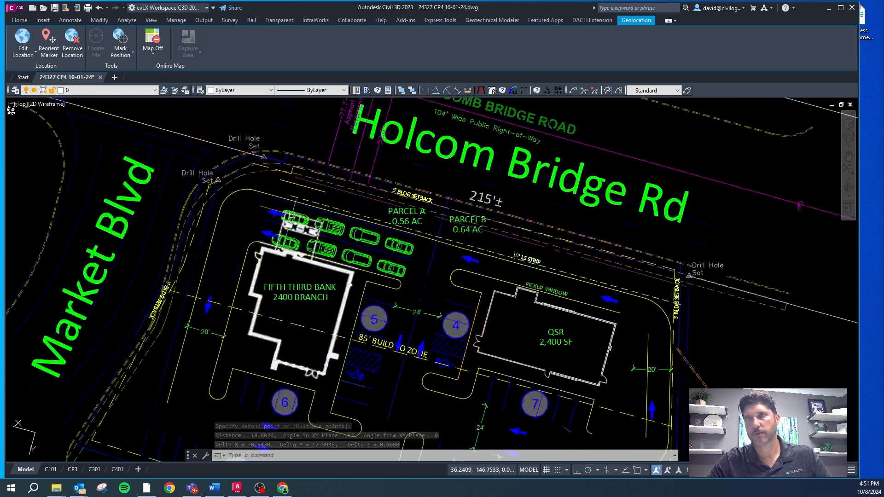
scroll(317, 180, up, 3)
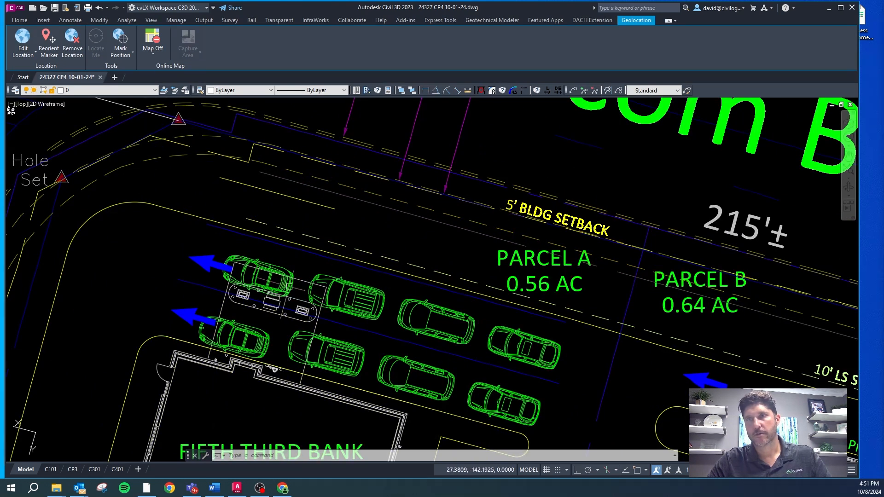
scroll(294, 221, down, 2)
key(Escape)
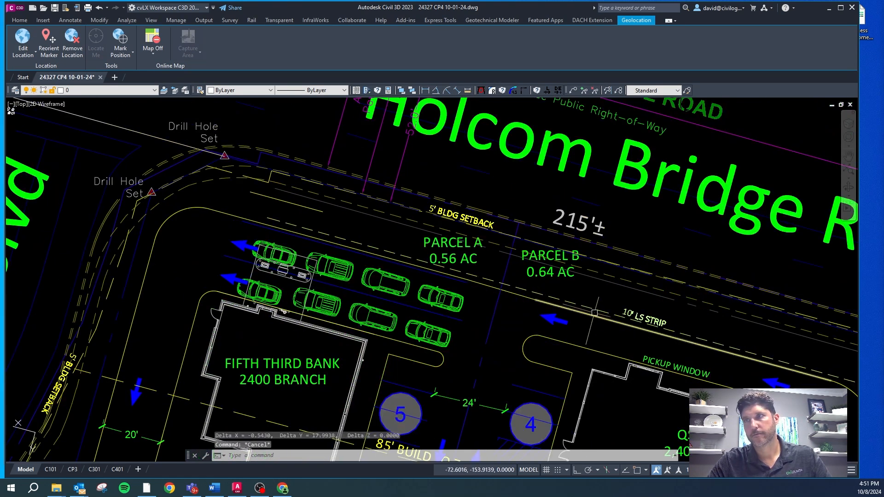
click(535, 300)
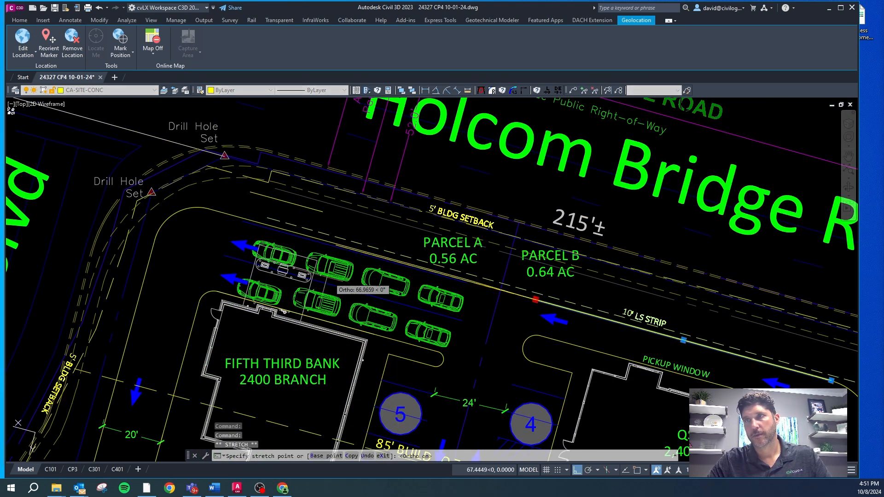
key(Escape)
scroll(184, 212, up, 3)
click(188, 205)
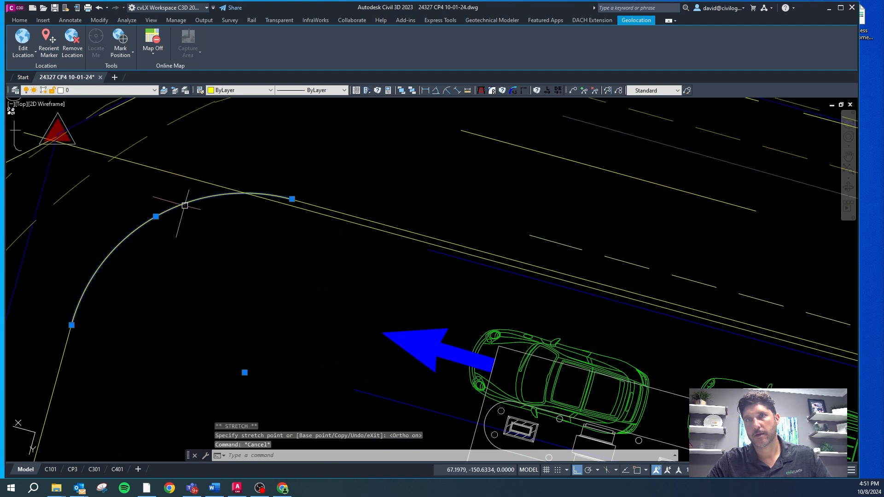
key(Delete)
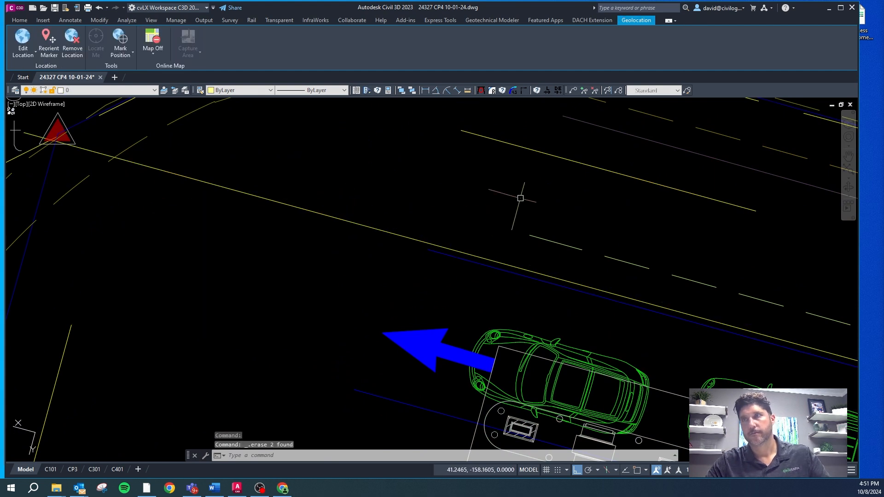
Step: Draw a line from the west end of the short curb segment north of the drive-thru, perpendicular to the long line below it
key(space)
click(461, 131)
shift+right_click(442, 193)
key(p)
click(426, 240)
key(Escape)
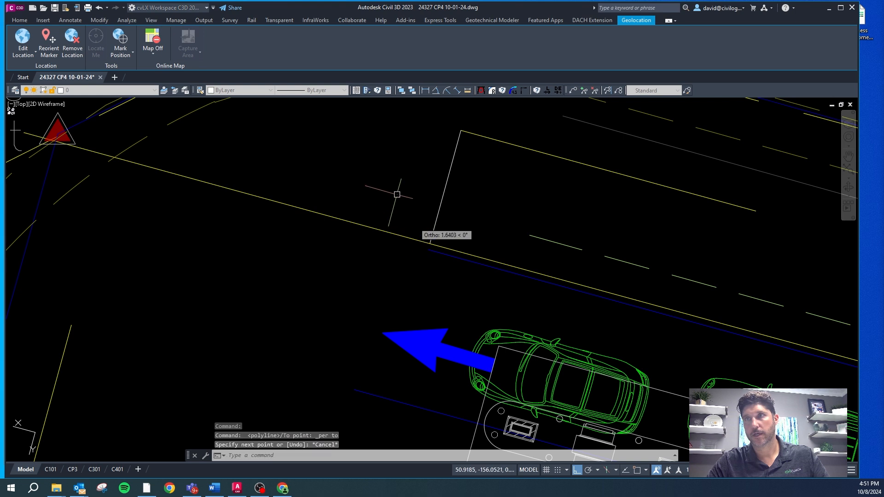
scroll(394, 192, down, 3)
scroll(435, 200, up, 2)
key(Escape)
key(Escape)
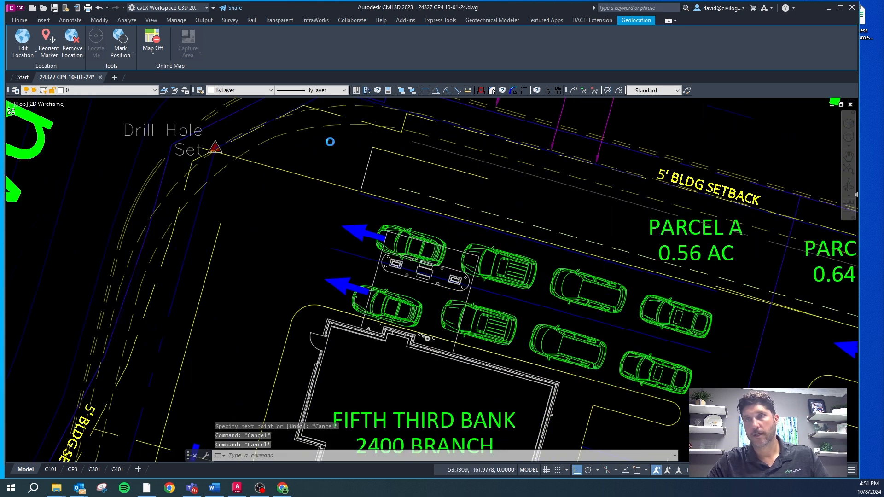
Step: Freeze the property line, landscape strip, setback and existing concrete layers, including VA-PROP-LINE, CA-PROP-LINE, CS-SITE-BLDG-STBK and VA-SITE-CONC
scroll(326, 140, down, 4)
text(zx)
key(space)
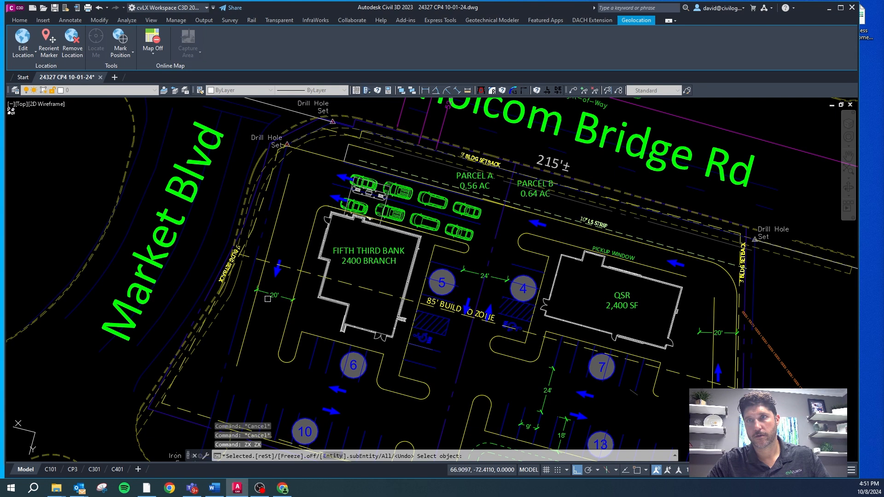
click(251, 304)
key(Return)
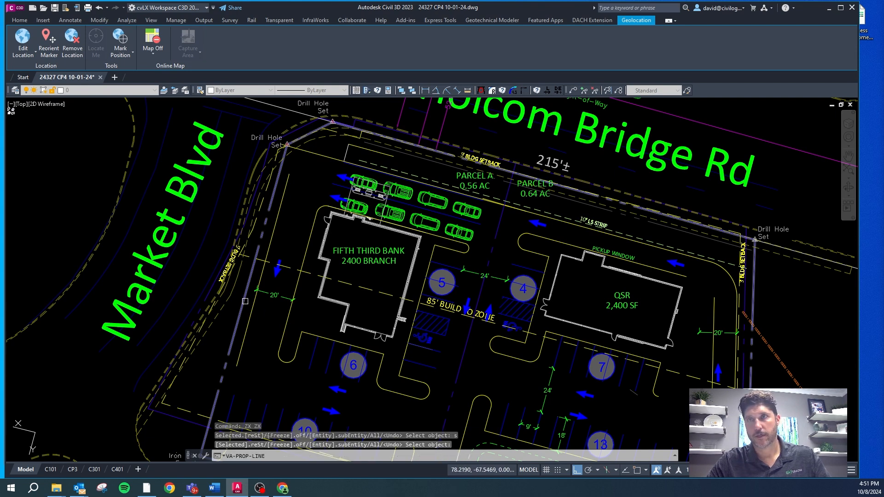
key(space)
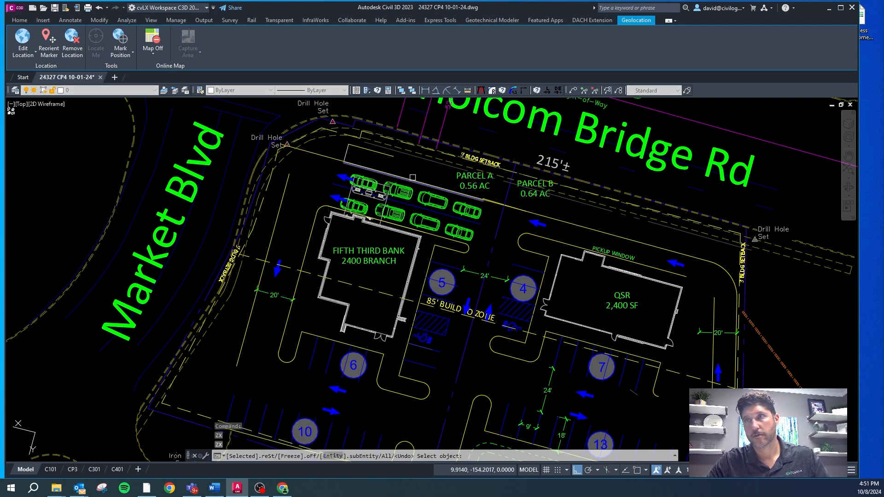
scroll(413, 177, down, 3)
click(433, 260)
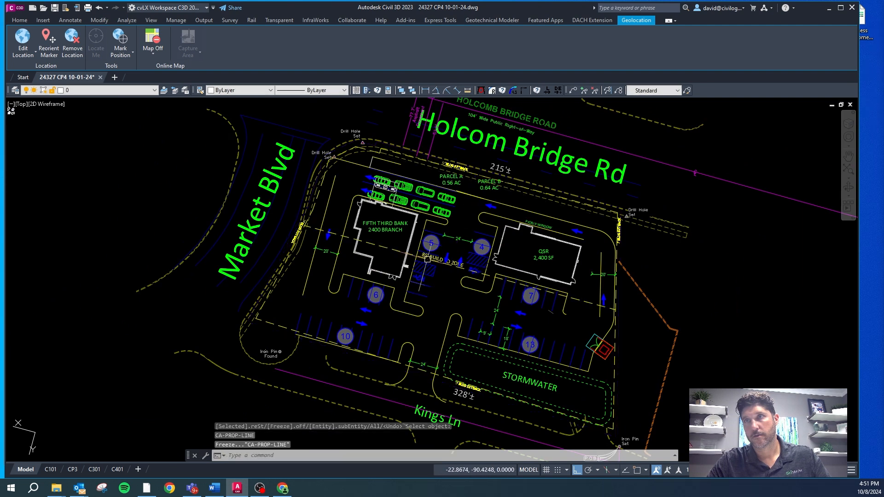
click(389, 251)
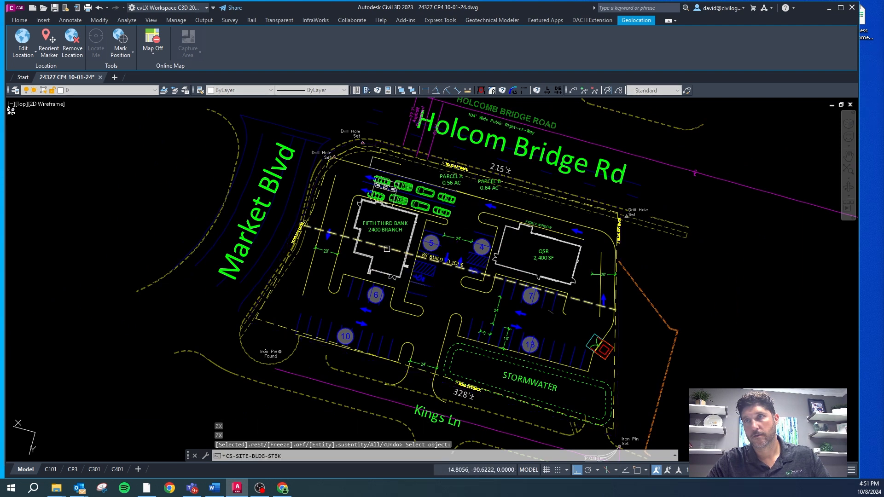
click(417, 375)
key(Escape)
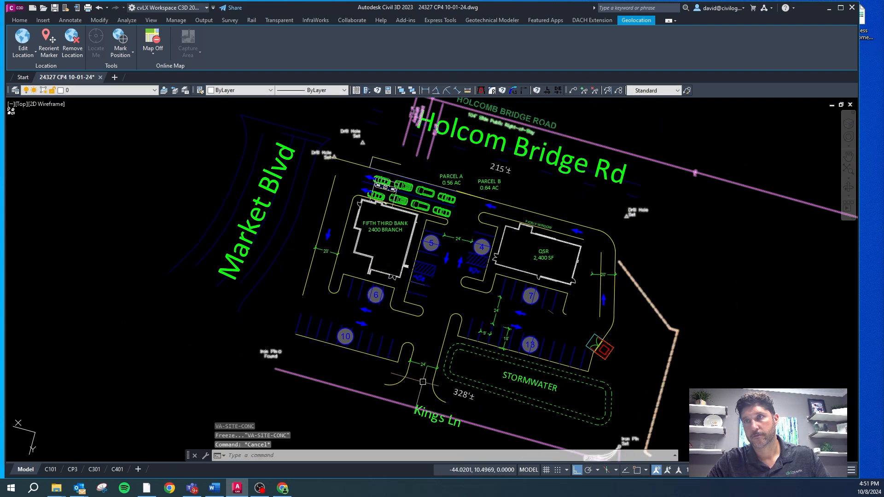
Step: Select the bank building, its surrounding stalls and curbs, the island beside the Kings Ln entrance and the drive-thru queue cars
click(408, 338)
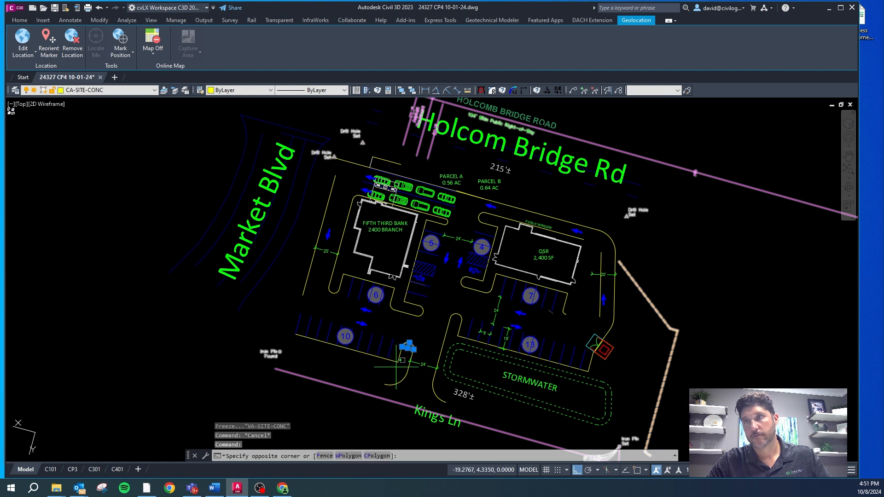
click(294, 373)
click(418, 321)
click(334, 180)
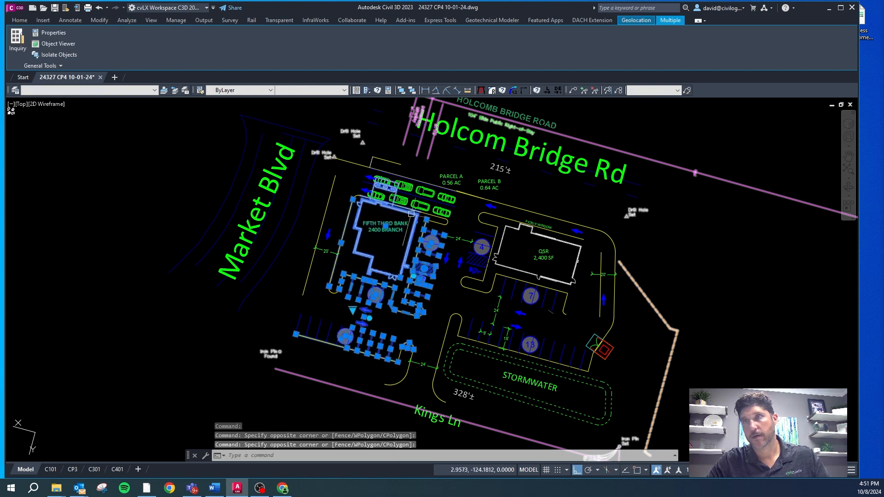
scroll(463, 207, up, 2)
click(453, 225)
click(306, 156)
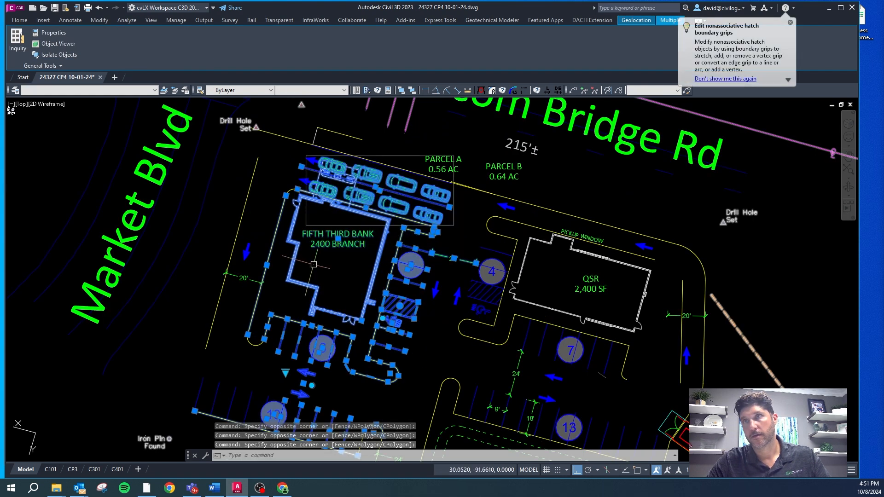
Step: Add the short curb segment north of the drive-thru, the two lane arrows and the west drive's curb line to the selection
scroll(453, 163, up, 4)
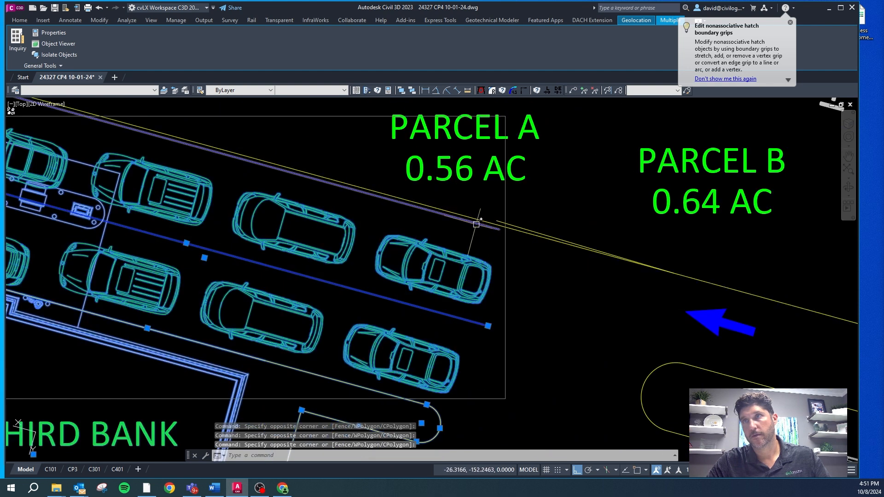
scroll(525, 267, down, 3)
click(301, 193)
click(283, 166)
click(301, 189)
click(269, 198)
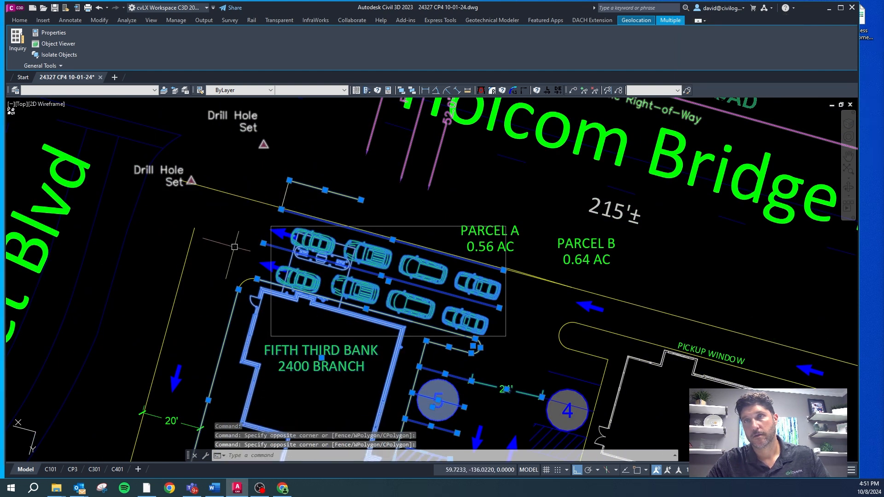
click(320, 262)
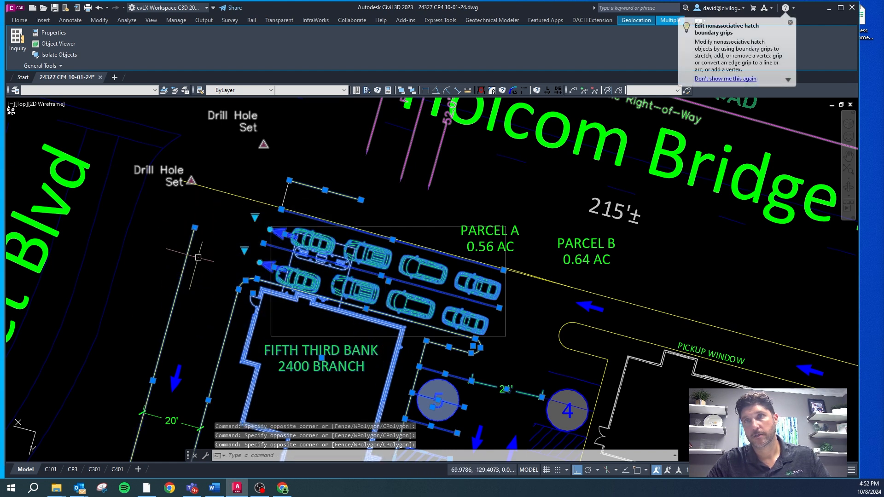
scroll(198, 257, down, 5)
scroll(277, 285, up, 3)
scroll(297, 297, down, 1)
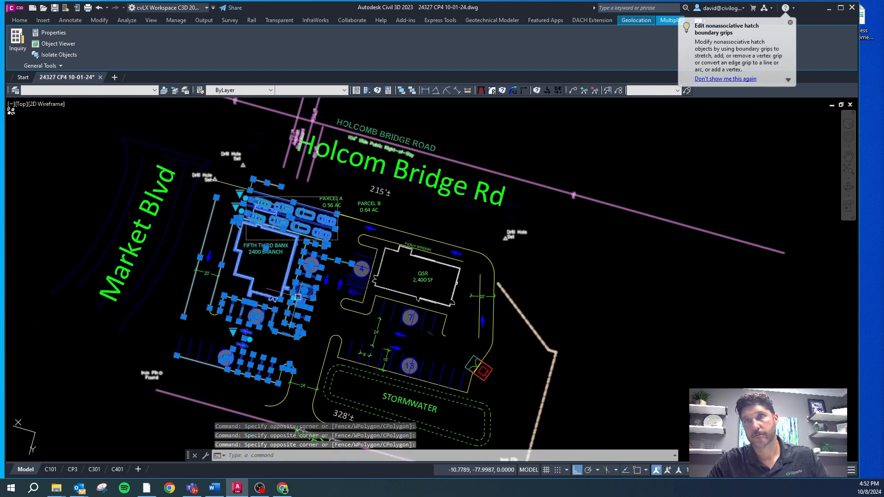
Step: Add the west drive's arrow and 20' dimension, the 10-stall row's remaining stripes and the center aisle arrow to the selection
click(309, 339)
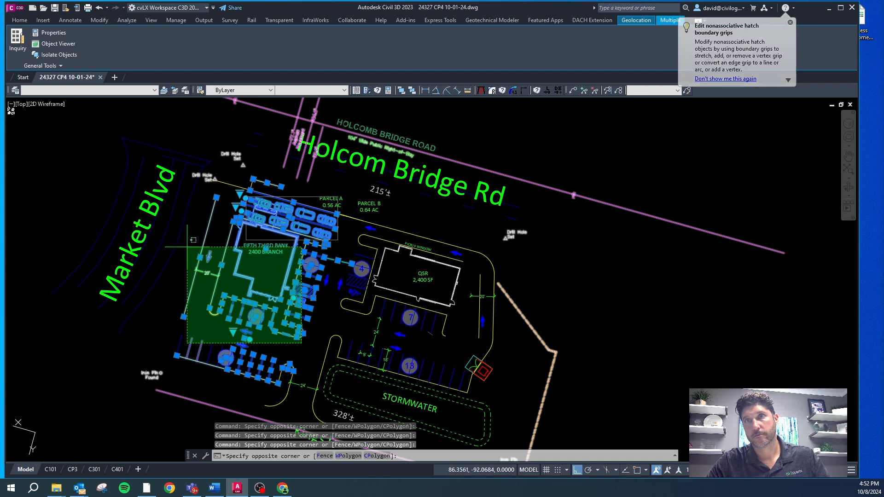
click(174, 233)
click(229, 383)
click(192, 343)
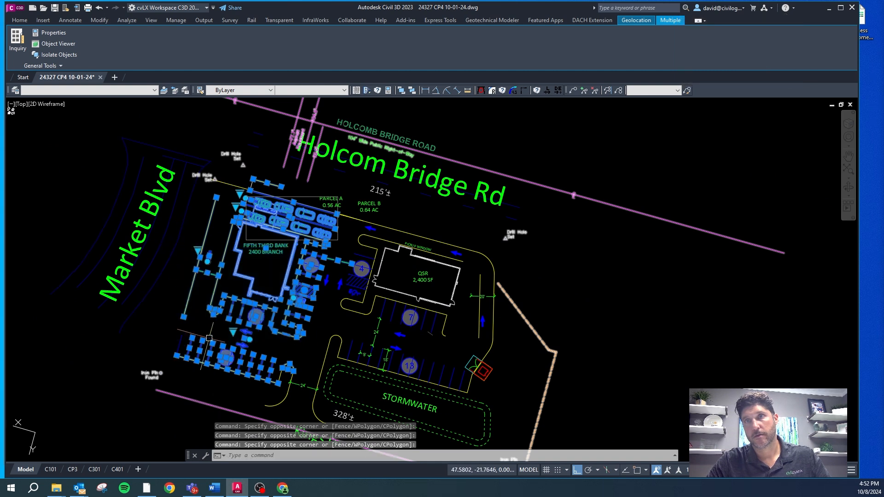
scroll(277, 377, up, 4)
click(285, 399)
click(217, 285)
scroll(217, 284, down, 4)
click(300, 232)
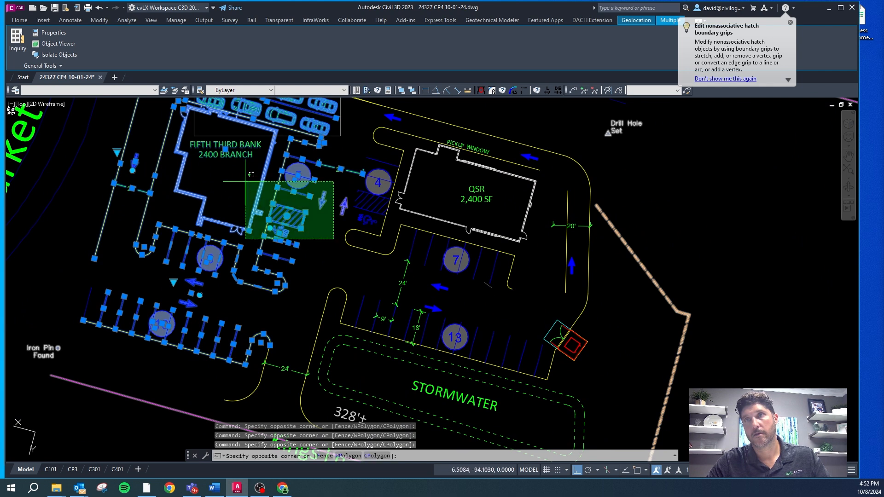
click(213, 150)
scroll(293, 224, down, 2)
scroll(244, 153, up, 8)
scroll(243, 143, up, 2)
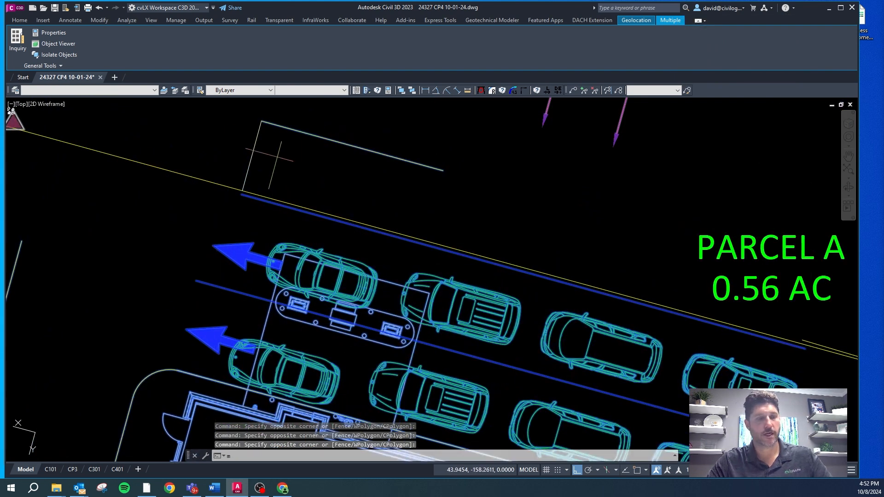
text(m)
key(Return)
click(261, 122)
right_click(251, 172)
key(Escape)
key(Escape)
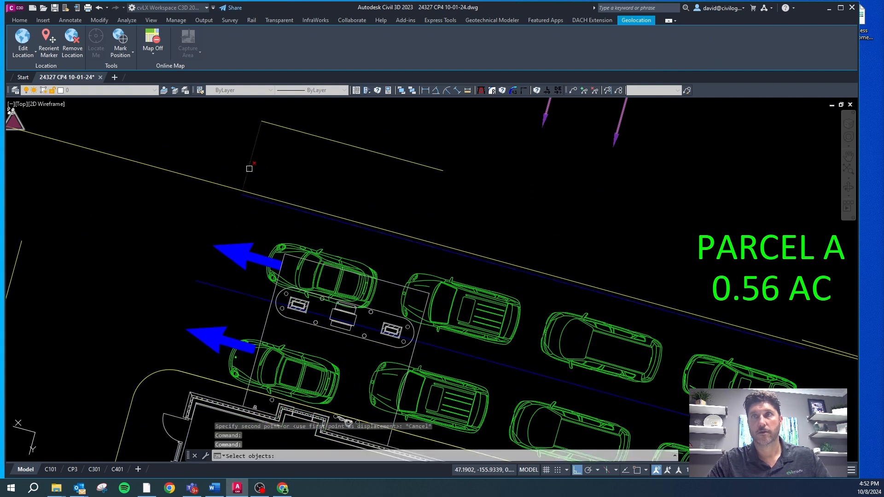
Step: Move the previously selected bank-side layout from the short guide line's north end to its south end at the curb line
key(Escape)
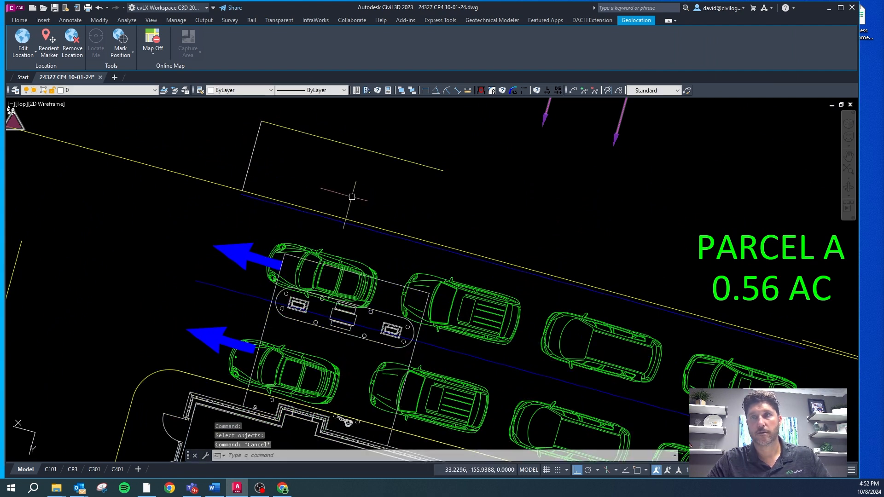
text(m)
key(Return)
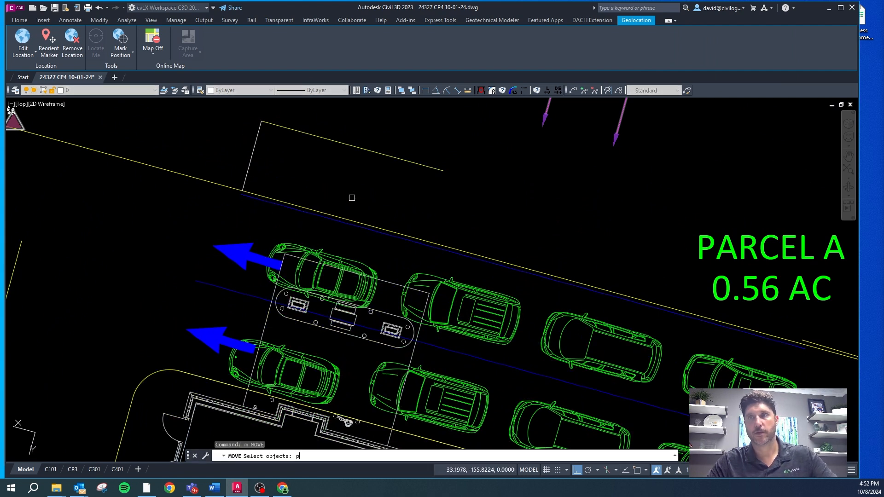
text(p)
key(Return)
key(Return)
shift+right_click(284, 149)
click(306, 208)
click(261, 122)
shift+right_click(258, 161)
key(e)
click(248, 173)
key(Escape)
Step: Delete the short duplicate curb segment lying on the north curb line at the guide line's south end
click(260, 195)
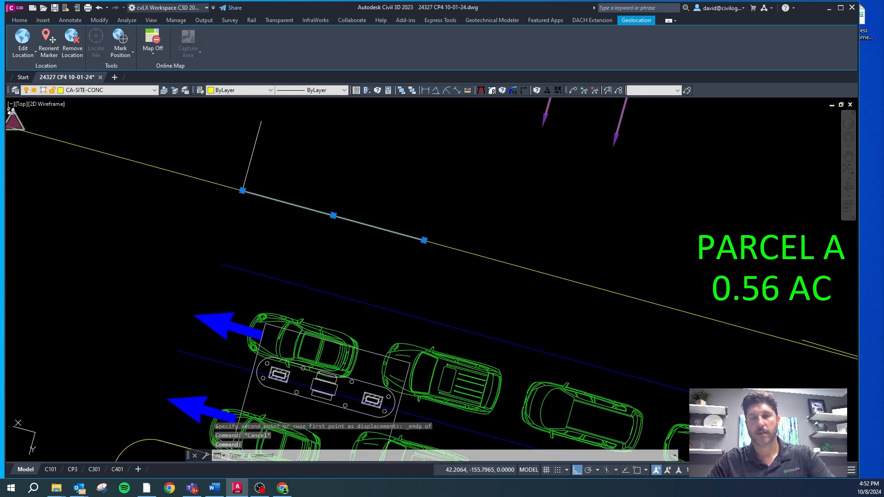
key(Delete)
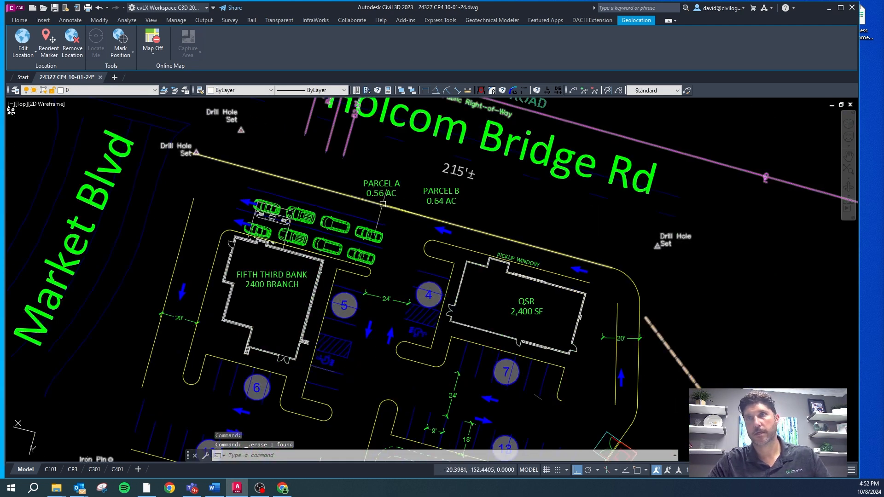
scroll(414, 209, up, 3)
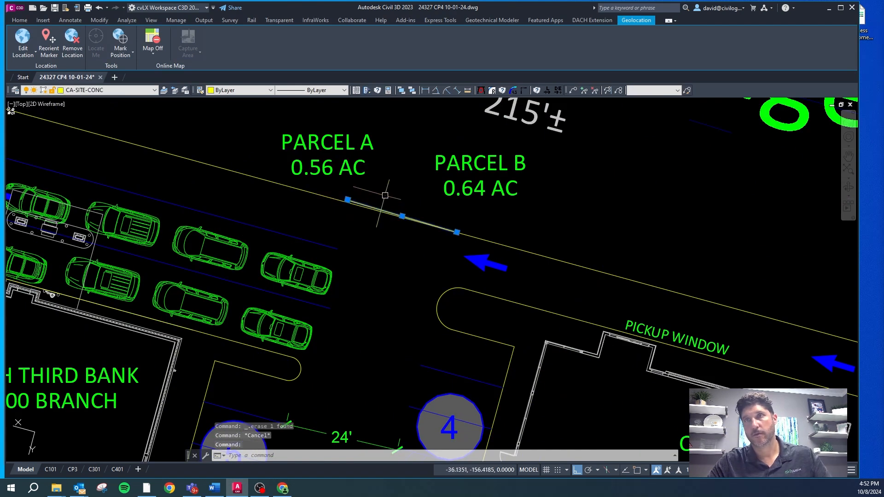
scroll(384, 196, down, 2)
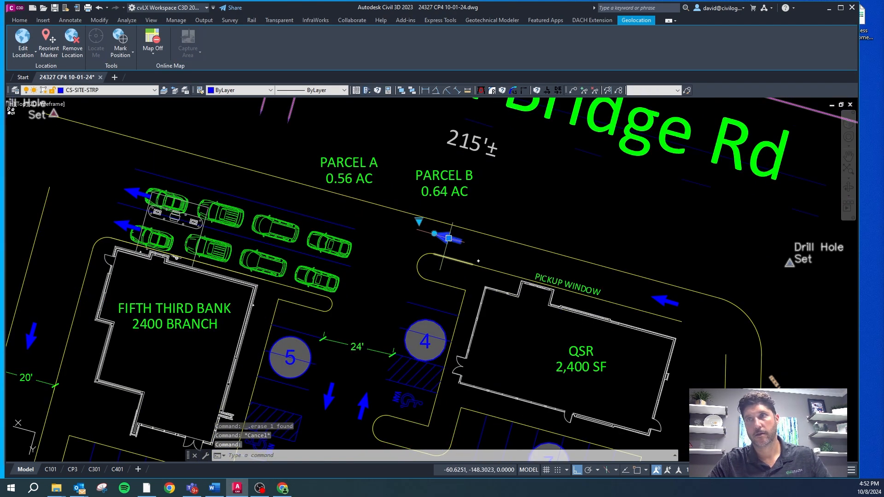
Step: Copy the lane arrow beside the QSR island westward to the lane north of the bank's queue cars
text(co)
key(Return)
click(474, 242)
click(367, 221)
key(Escape)
key(Escape)
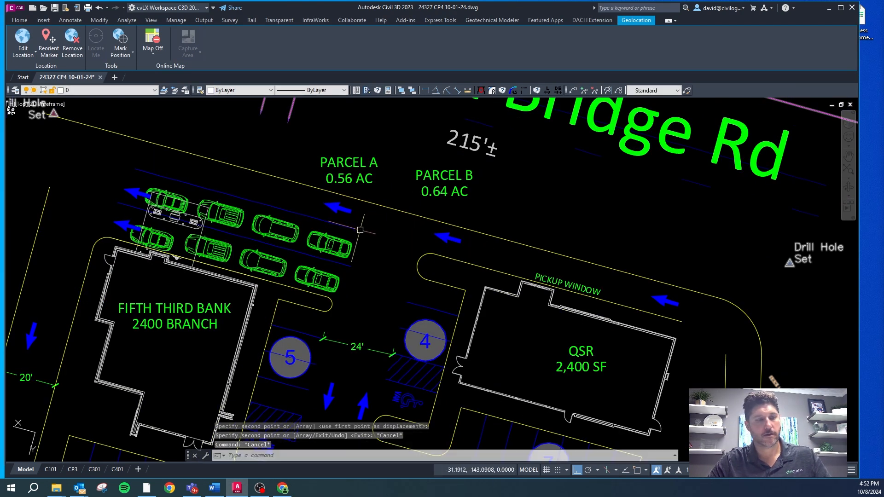
Step: Restore the Site layer display, bringing back the property line, building setbacks, landscape strip and existing concrete
text(lon)
key(Return)
key(Escape)
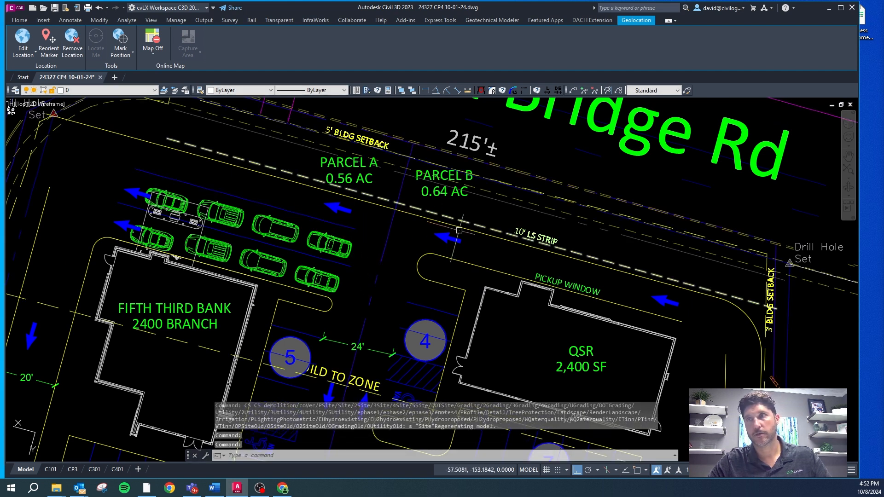
Step: Stretch the west end of the 10' landscape strip line toward the Drill Hole marker at the site's northwest corner
scroll(401, 212, down, 2)
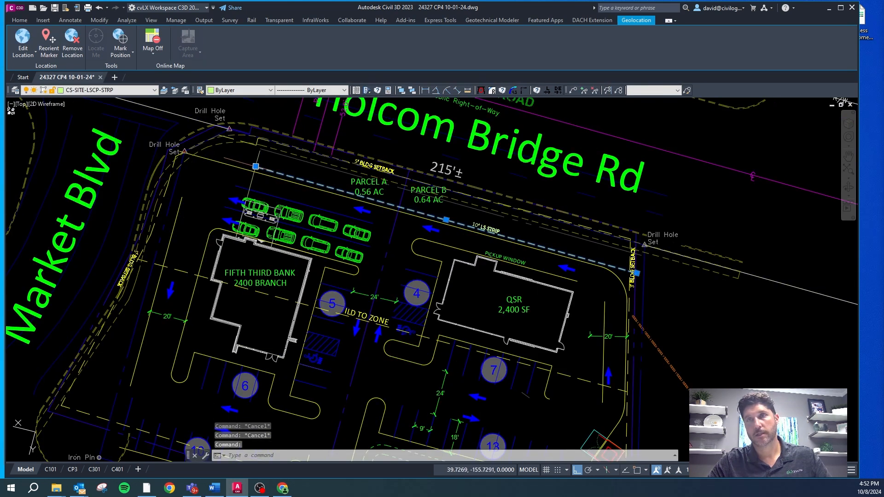
key(Escape)
scroll(259, 165, up, 2)
click(258, 167)
click(254, 167)
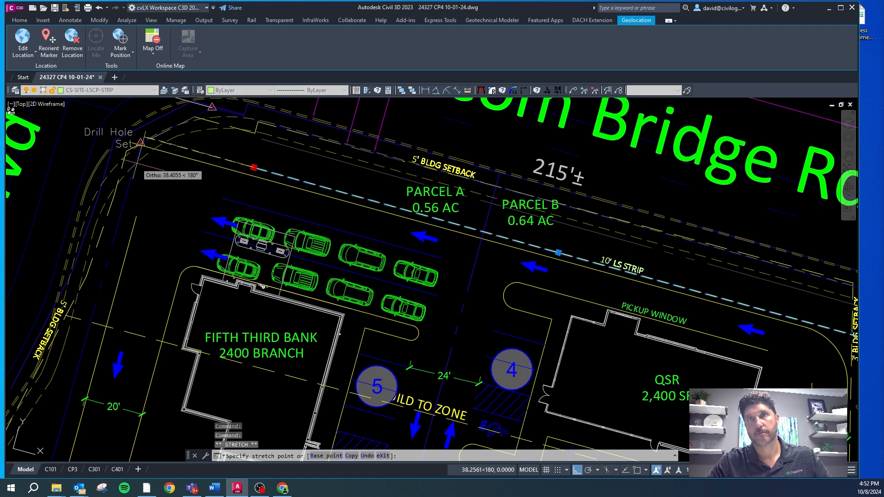
key(Escape)
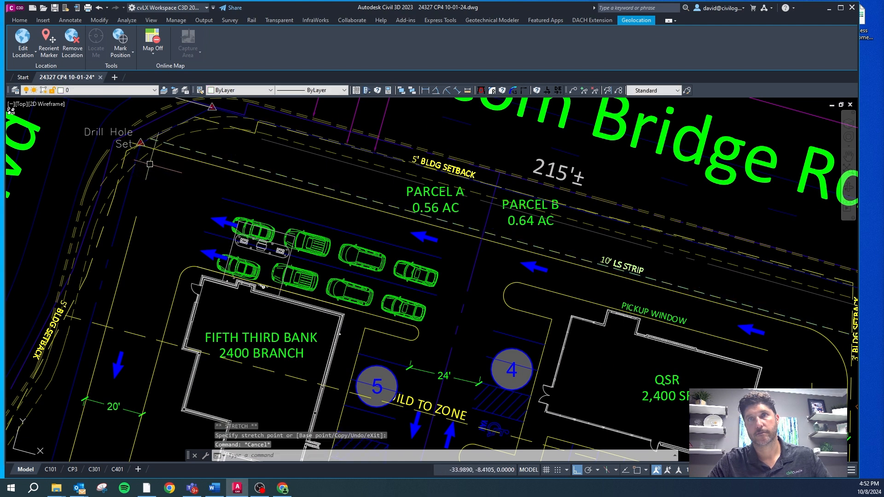
Step: Delete the CA-PROP-LINE boundary polyline that runs around the site offset from the Drill Hole corner markers
scroll(76, 305, down, 4)
scroll(77, 305, up, 2)
key(Escape)
click(77, 305)
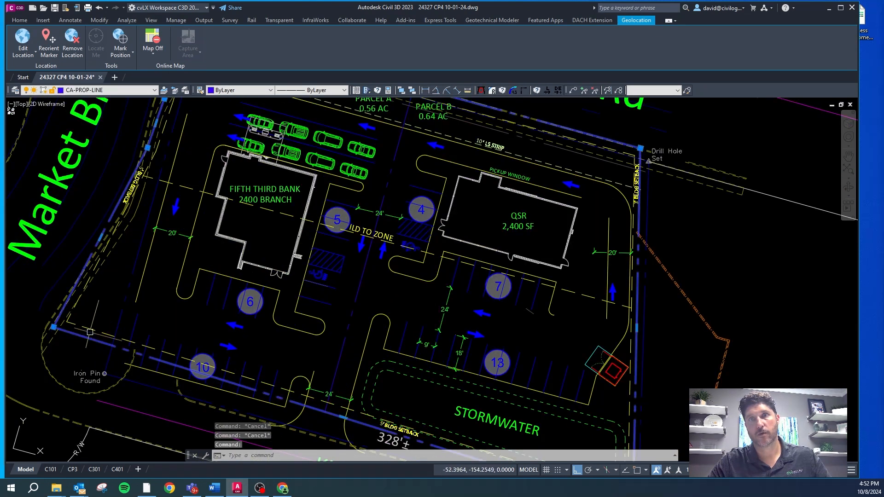
scroll(55, 258, down, 2)
scroll(305, 208, up, 2)
scroll(359, 193, up, 2)
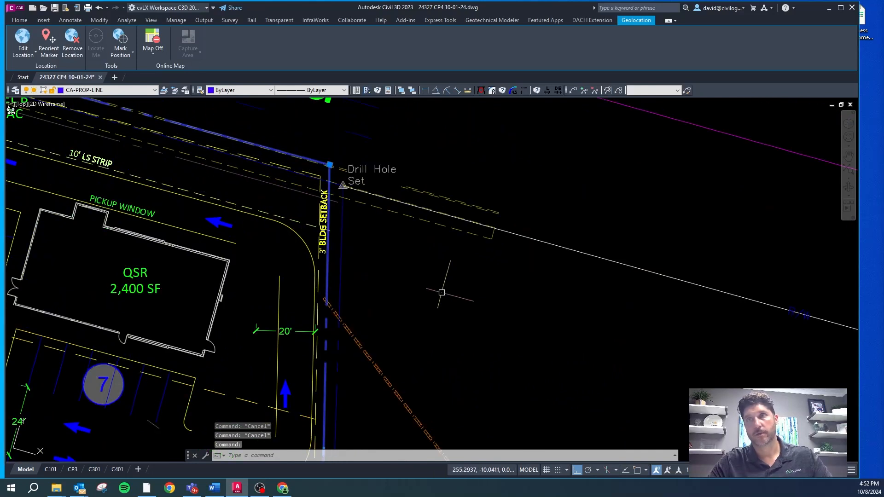
key(Delete)
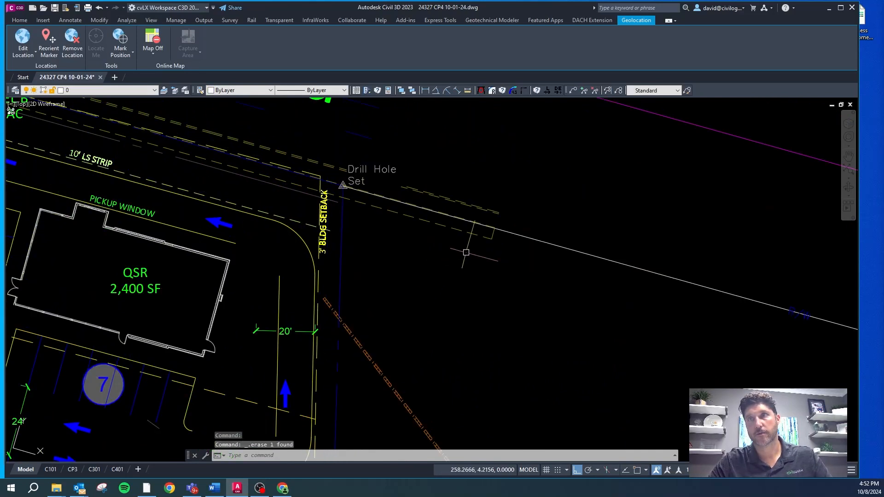
Step: Move the 5' BLDG SETBACK label along Holcomb Bridge Rd south, clear of the property line
scroll(466, 252, down, 4)
scroll(325, 151, up, 6)
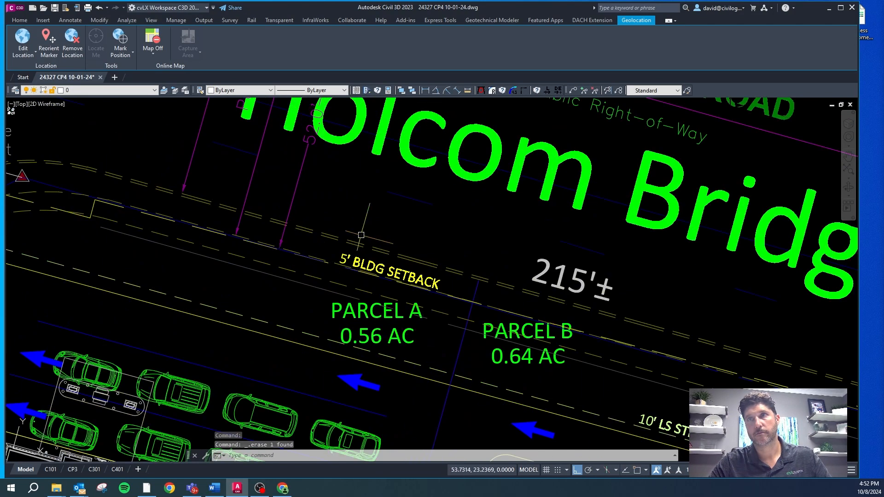
key(Escape)
click(392, 254)
scroll(382, 271, up, 2)
scroll(364, 280, down, 1)
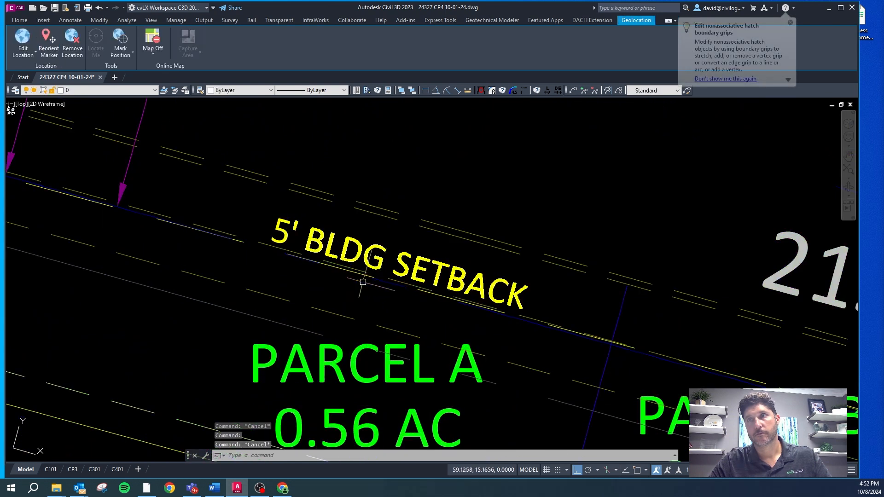
scroll(211, 187, down, 2)
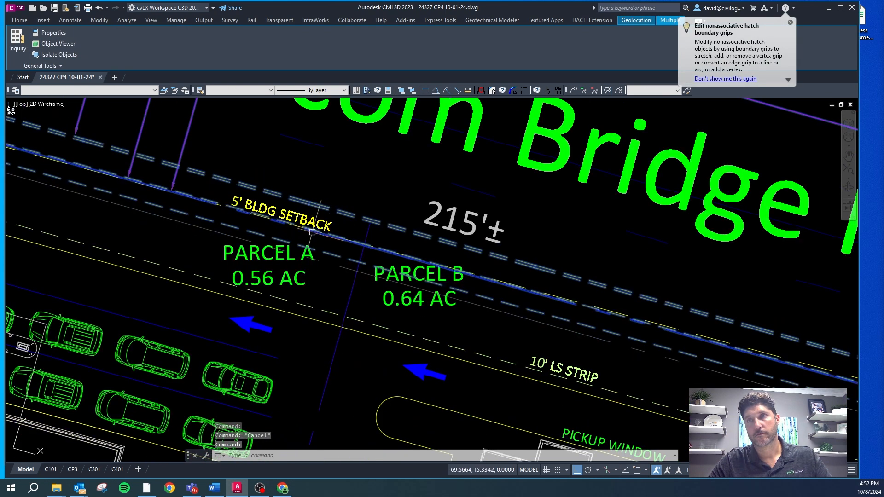
key(Escape)
click(301, 208)
click(275, 210)
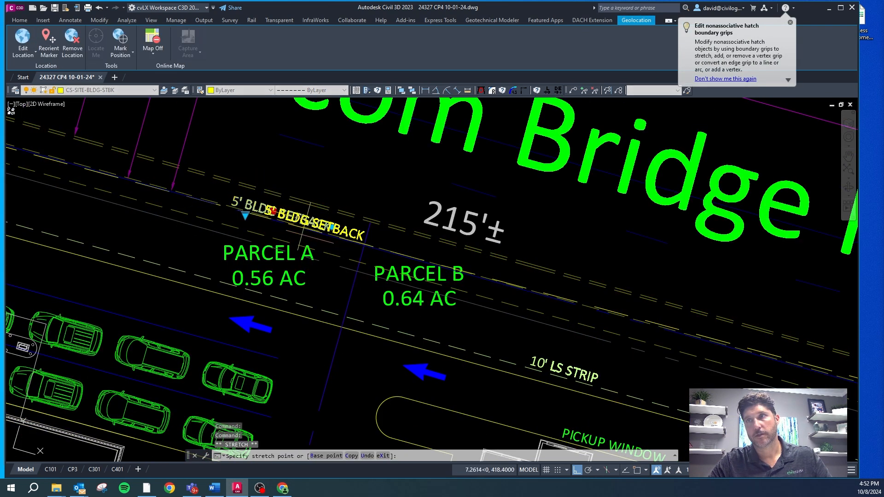
key(Escape)
key(Escape)
Step: Delete the old CS-SITE-BLDG-STBK setback polyline surrounding the site
scroll(284, 217, up, 6)
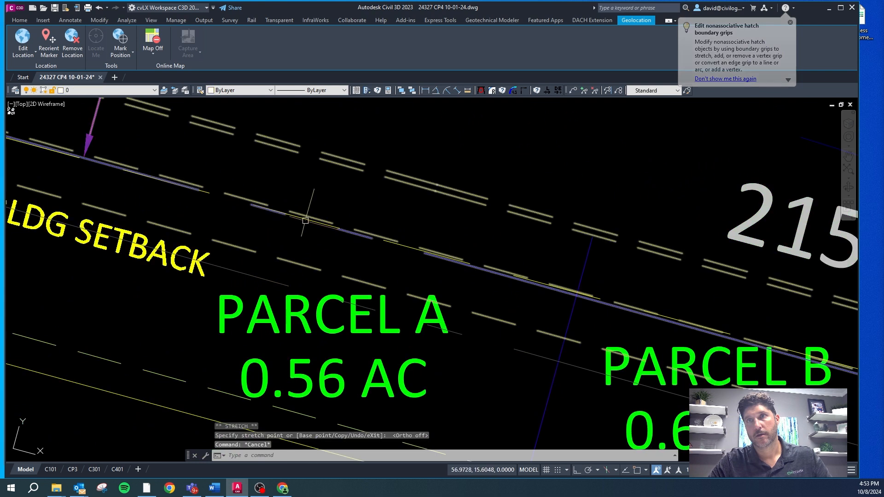
scroll(284, 217, down, 10)
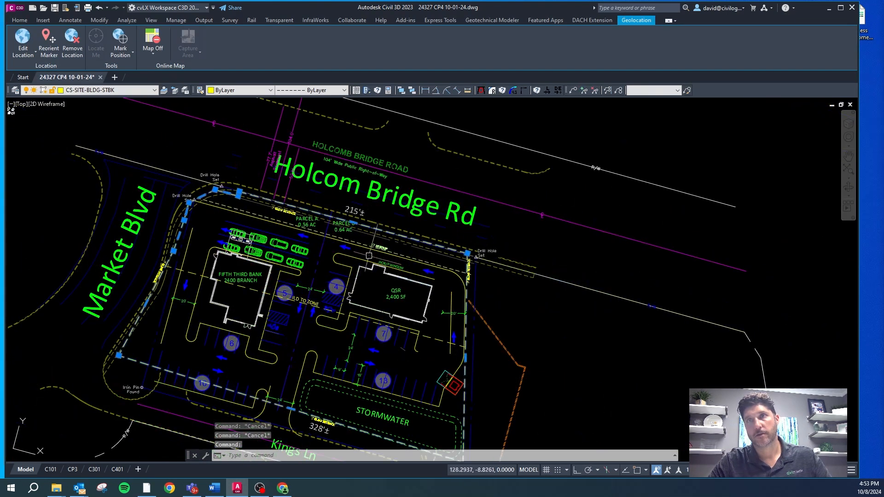
key(Delete)
Step: Draw a polyline along the Holcomb Bridge Rd property line from the northeast Drill Hole to the northwest Drill Hole endpoint
scroll(340, 217, up, 4)
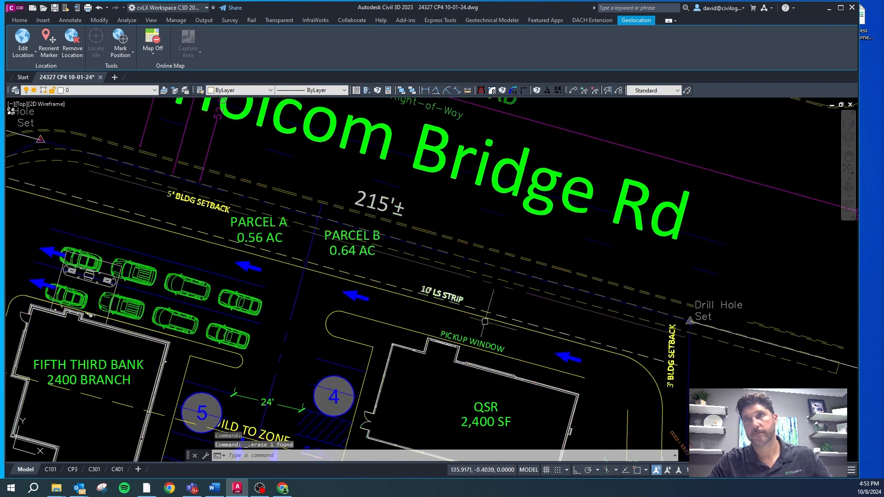
text(pl)
key(Return)
shift+right_click(585, 343)
click(612, 169)
scroll(665, 327, up, 5)
click(753, 305)
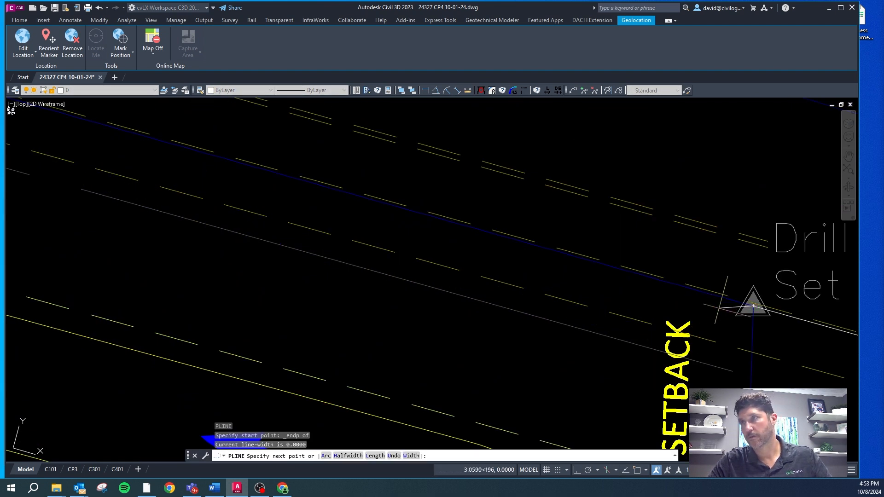
scroll(752, 305, down, 5)
scroll(544, 263, up, 7)
scroll(593, 290, down, 4)
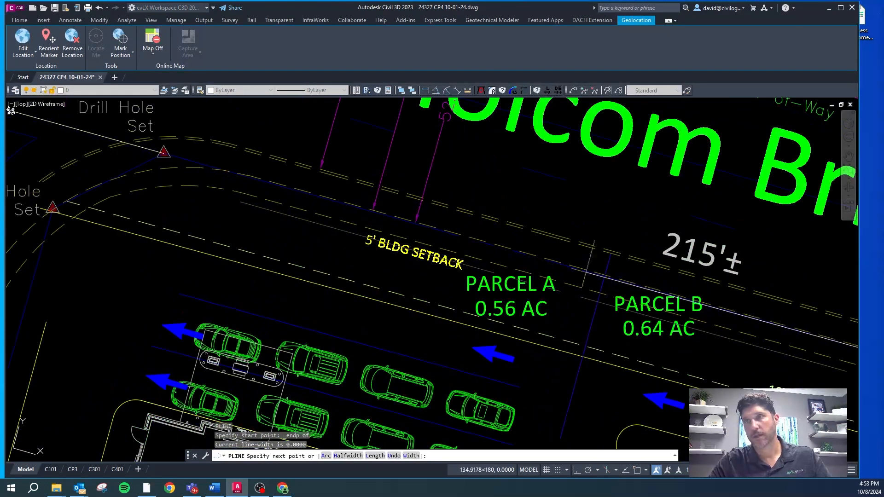
scroll(173, 148, up, 5)
right_click(184, 171)
key(s)
key(e)
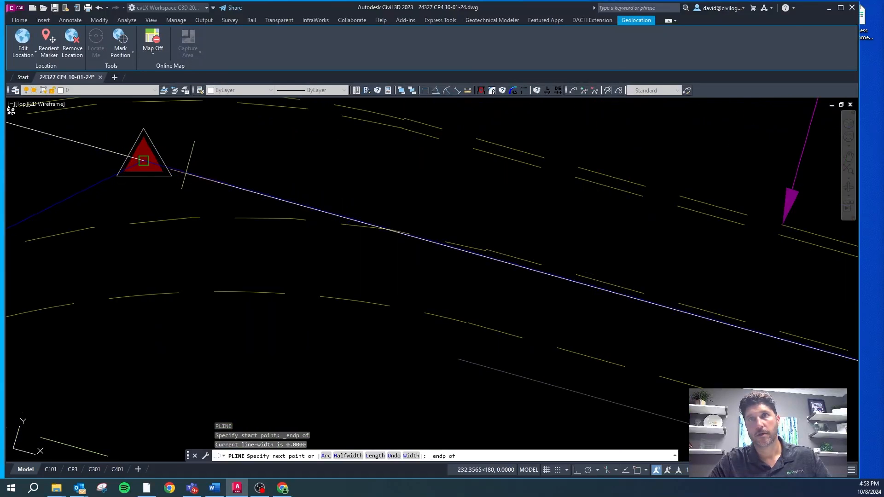
click(184, 171)
key(Escape)
key(Escape)
key(Escape)
Step: Offset the new frontage polyline 5 ft to the south and remove the source polyline
text(o)
key(Return)
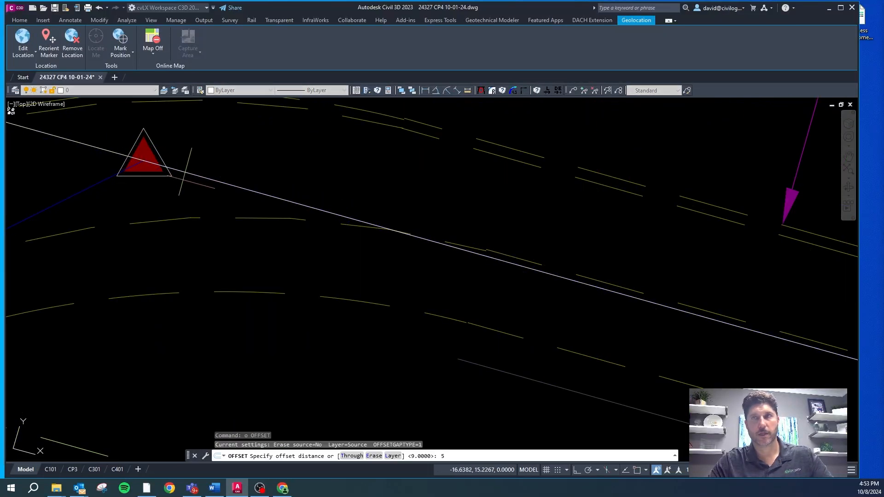
text(5)
key(Return)
click(196, 175)
click(196, 219)
key(Escape)
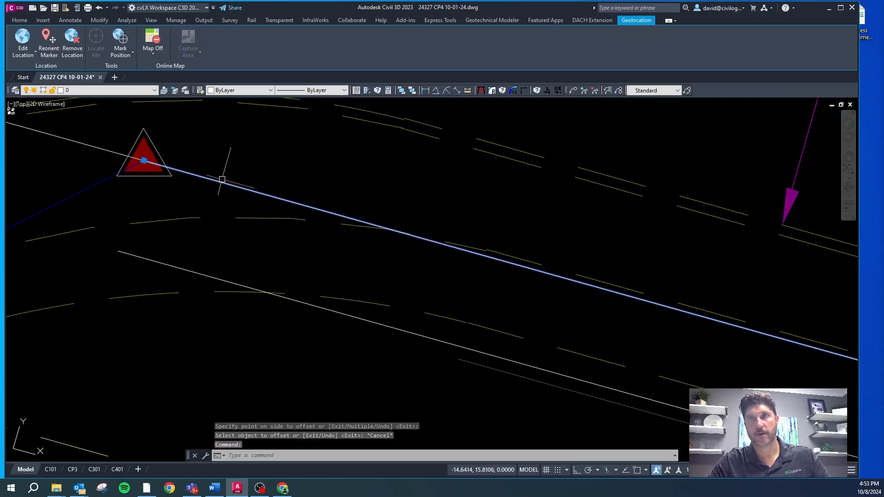
key(Escape)
key(Escape)
key(Escape)
Step: Extend the west end of the offset frontage line to the angled property line at the northwest corner
scroll(244, 177, down, 5)
text(e)
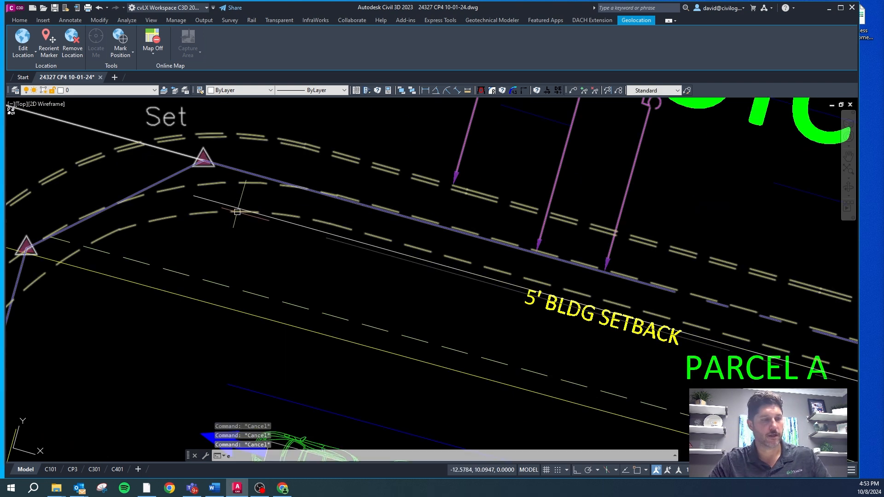
text(x)
key(Return)
click(190, 197)
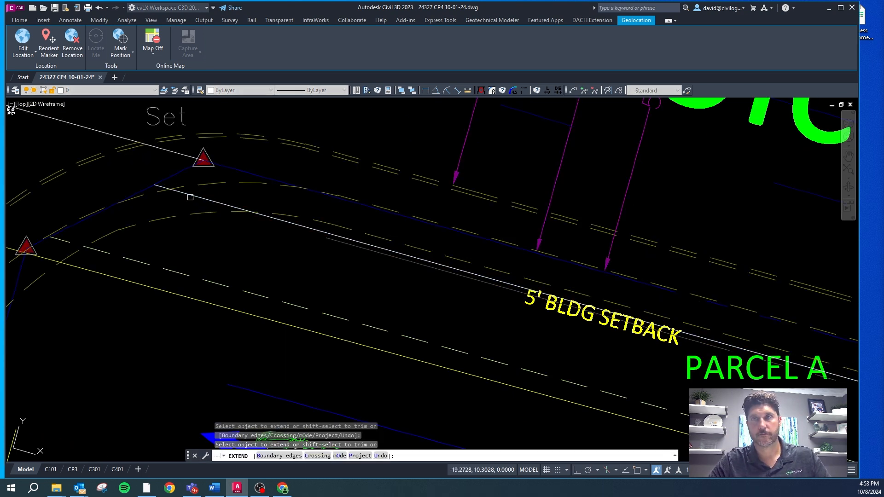
key(Escape)
Step: Match the offset frontage line to the 5' BLDG SETBACK label's layer, CS-SITE-BLDG-STBK
click(195, 196)
scroll(251, 238, down, 4)
text(cg)
key(Return)
scroll(318, 227, down, 5)
scroll(338, 240, up, 5)
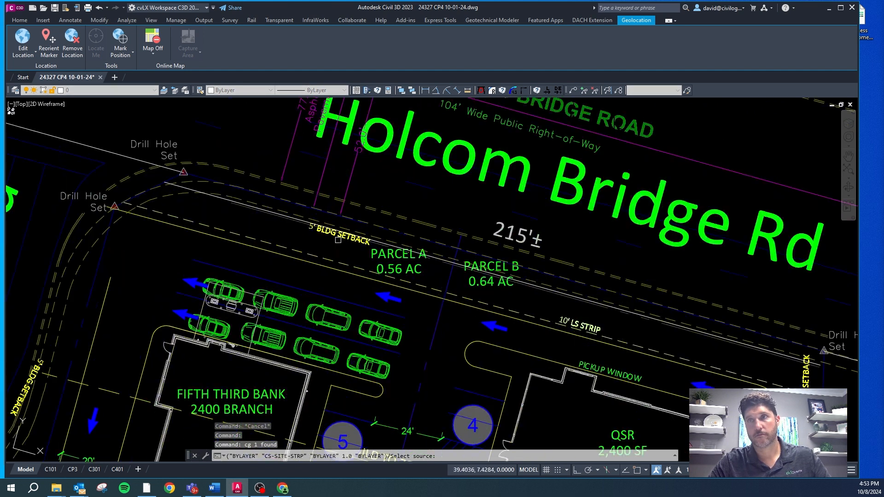
click(338, 240)
scroll(302, 231, up, 4)
key(Escape)
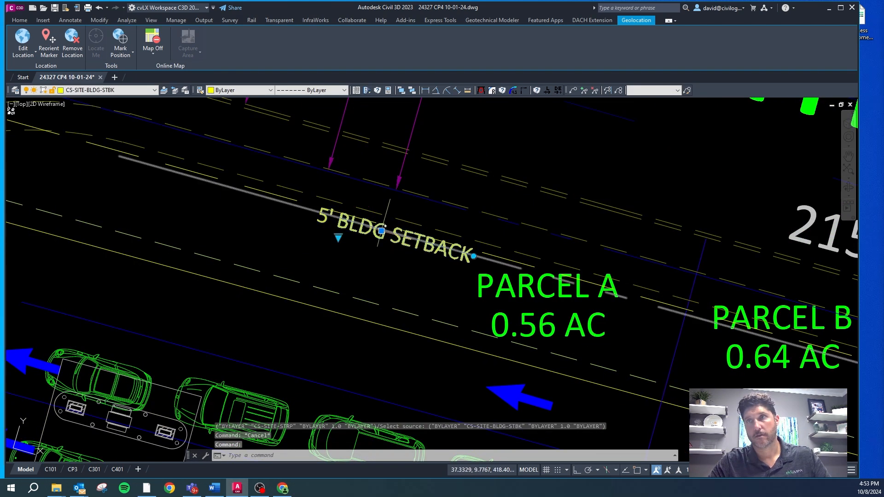
Step: Move the 5' BLDG SETBACK label farther west along the new setback line, away from the Parcel A label
click(381, 231)
click(272, 214)
key(Escape)
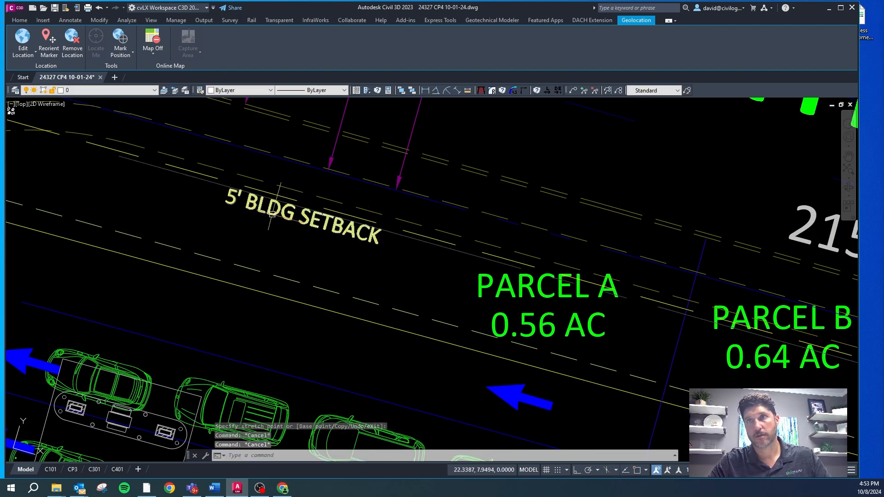
double_click(281, 212)
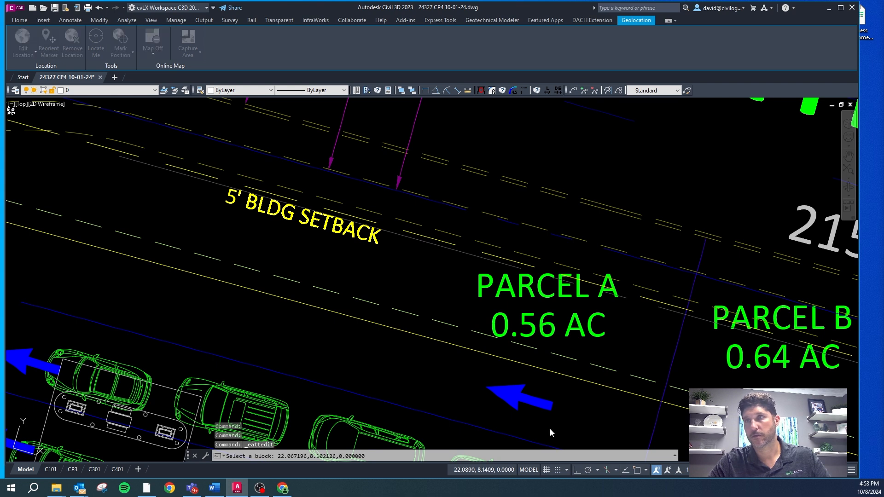
key(Escape)
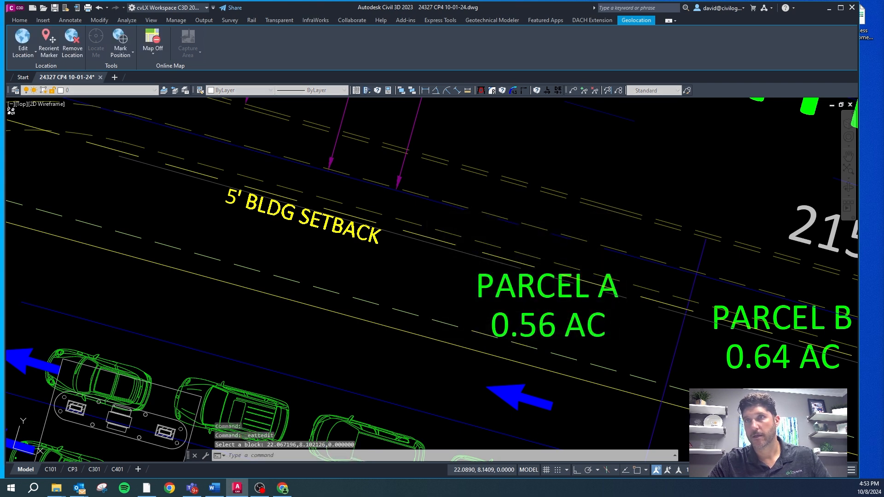
Step: Copy the Proposed Label block from the 30 SCALE label templates to beside the 5' BLDG SETBACK label north of the bank
scroll(233, 295, down, 12)
scroll(196, 272, up, 12)
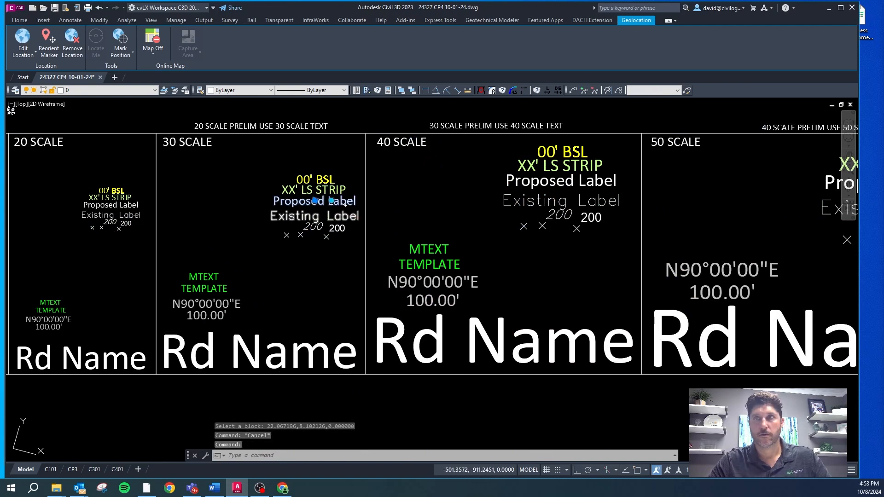
double_click(345, 204)
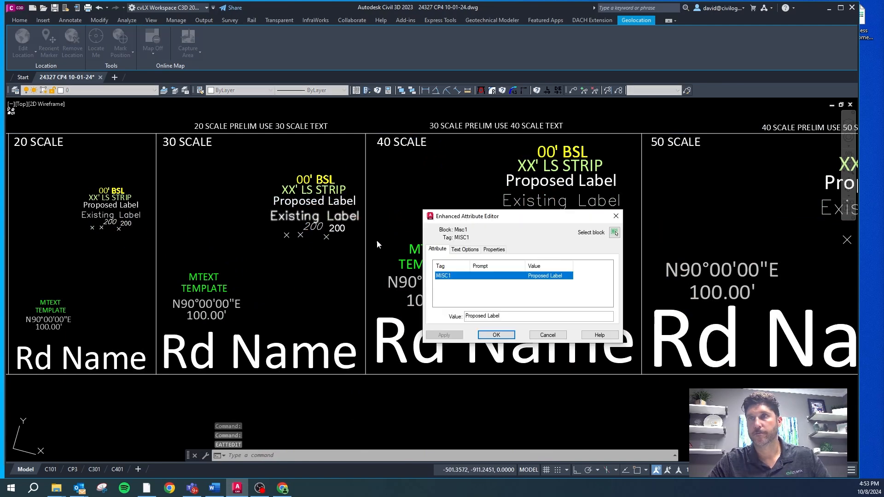
key(Escape)
text(co)
key(space)
click(333, 201)
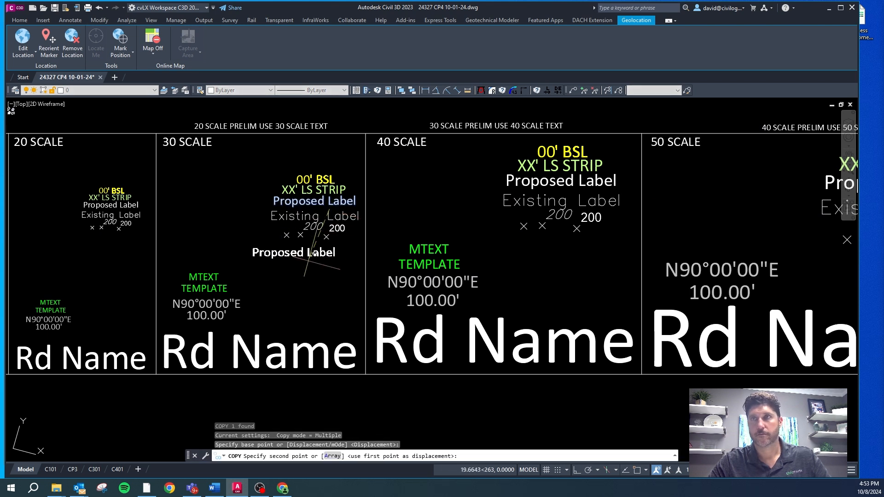
scroll(299, 291, down, 10)
scroll(358, 221, up, 5)
scroll(430, 189, up, 5)
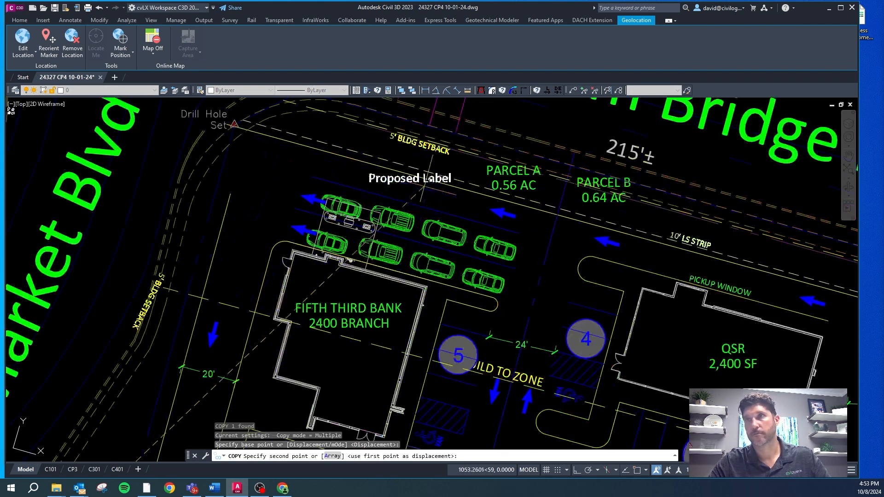
click(399, 141)
scroll(412, 141, up, 5)
key(Escape)
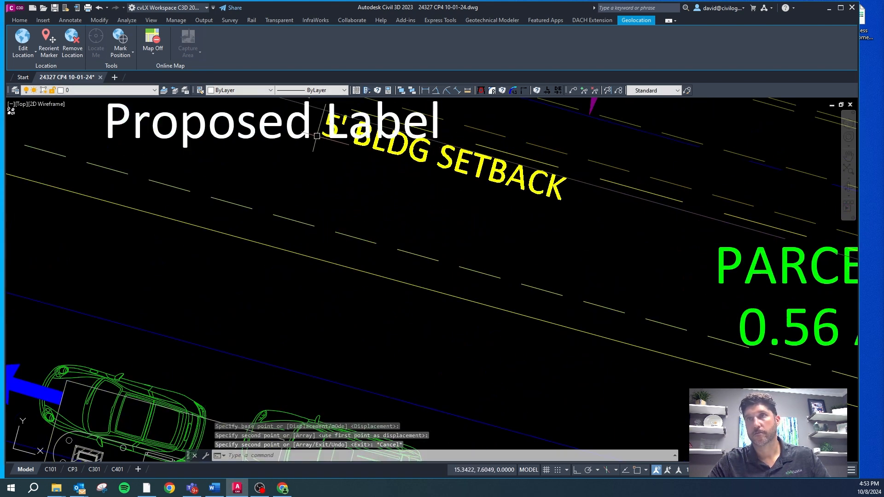
Step: Change the copied Proposed Label's text to 5' BTZ
key(Escape)
double_click(271, 132)
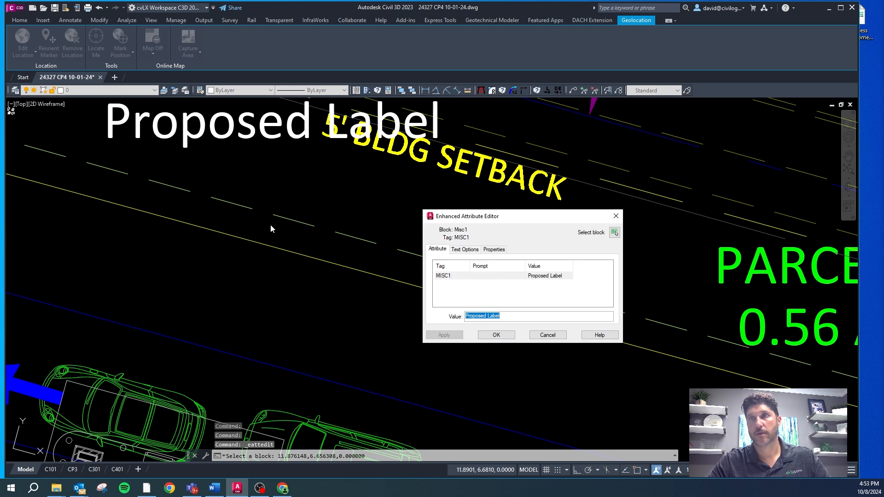
text(5)
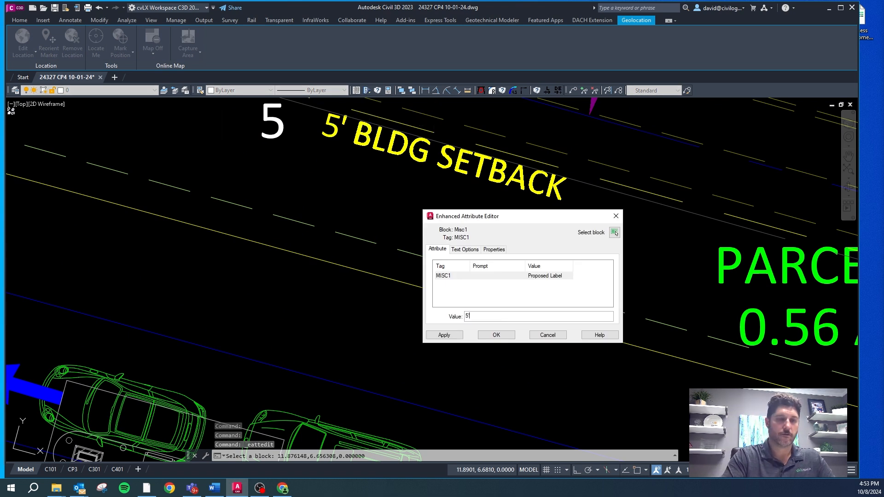
text('bt)
key(Caps_Lock)
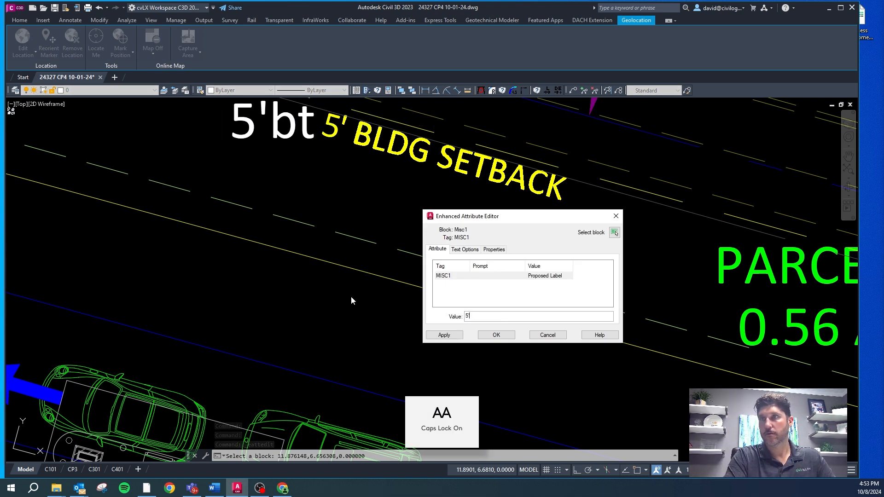
key(BackSpace)
key(BackSpace)
text(BTZ)
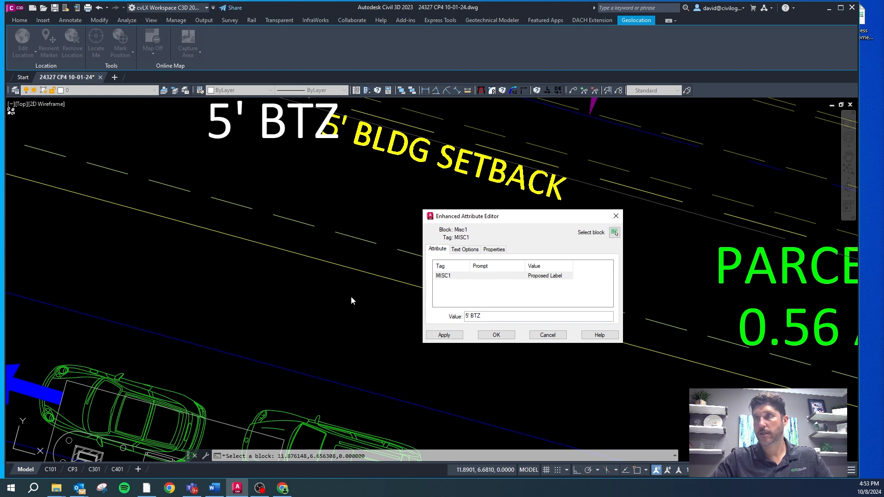
click(496, 335)
key(Escape)
Step: Match the 5' BTZ label to layer CS-SITE-BLDG-STBK and delete the 5' BLDG SETBACK label beside it
click(296, 138)
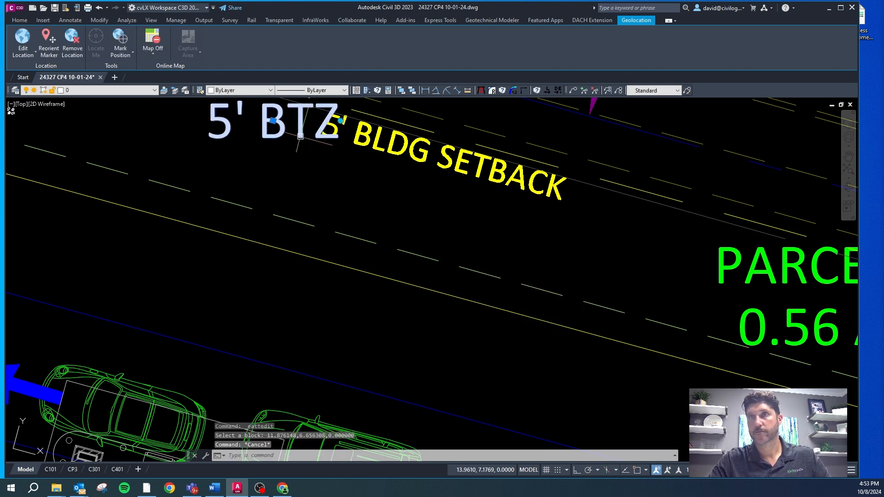
text(CG)
key(Return)
click(413, 155)
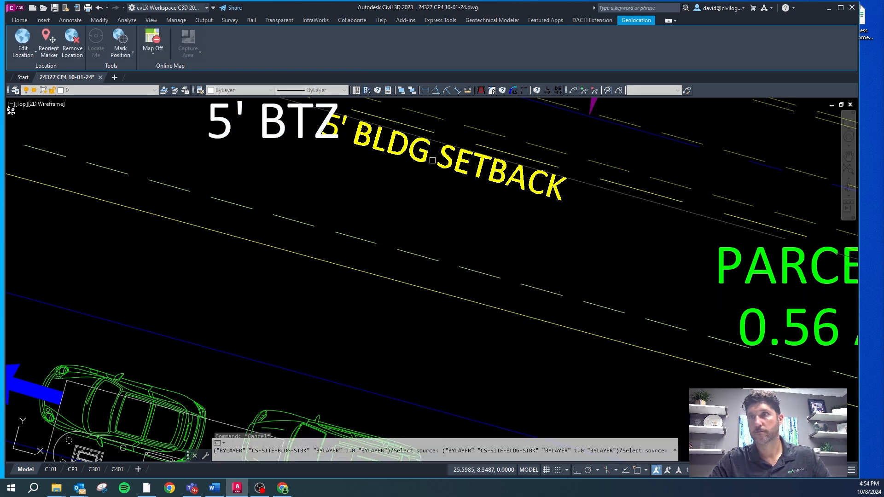
click(413, 154)
key(Delete)
scroll(399, 176, down, 4)
key(Escape)
Step: Copy the 5' BTZ label into the bank building, below the FIFTH THIRD BANK 2400 BRANCH text and the dashed line
click(373, 166)
text(co)
key(Return)
click(375, 172)
click(352, 385)
key(Escape)
scroll(334, 378, up, 6)
Step: Change the text of the label copied inside the bank building to 85' BUILD TO ZONE
click(319, 381)
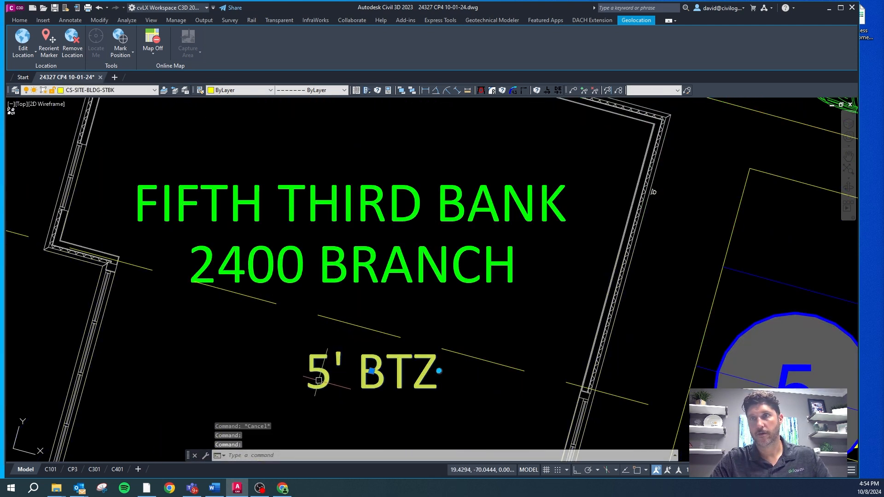
key(Escape)
double_click(319, 381)
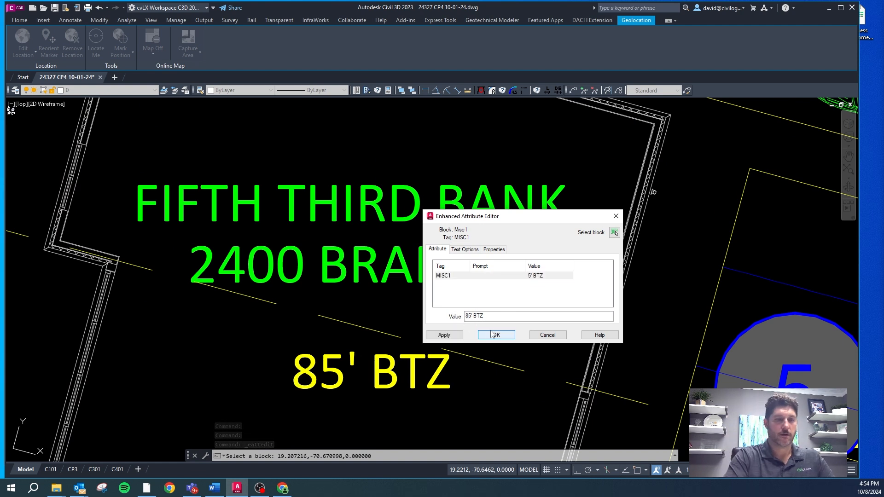
text(UILD TO ZONE)
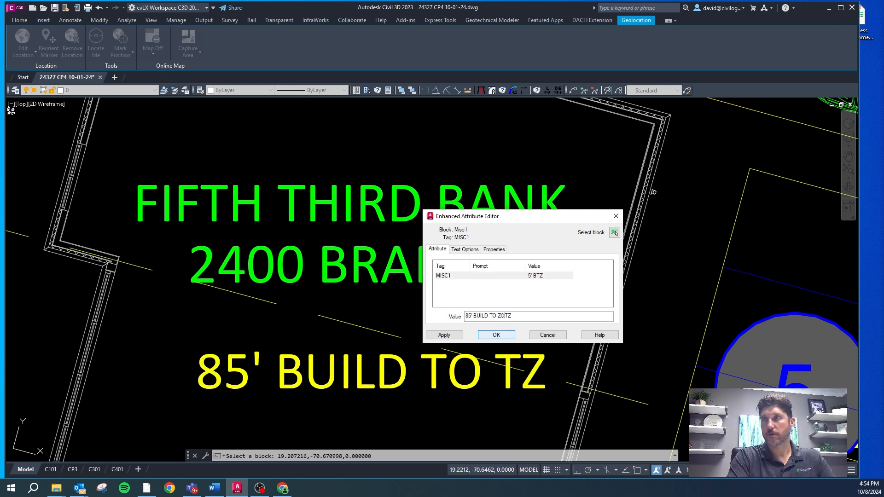
click(496, 334)
scroll(261, 182, down, 5)
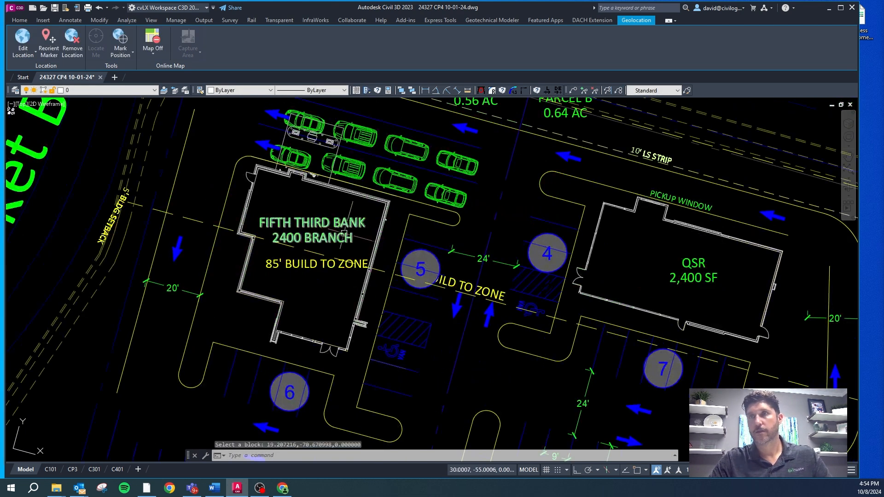
scroll(415, 163, down, 2)
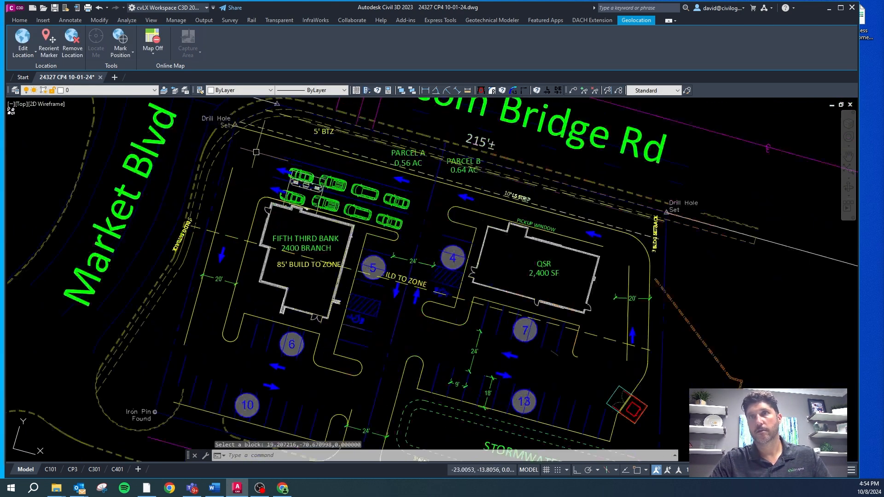
Step: Fillet the frontage curb line and the west drive curb line at the northwest corner with a 20 ft radius
key(Escape)
key(Escape)
scroll(488, 111, up, 5)
key(Escape)
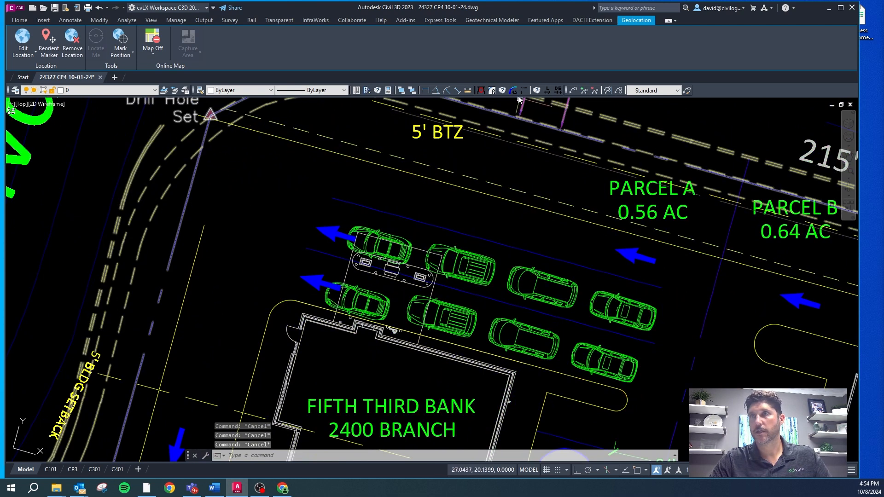
click(502, 90)
text(20)
key(Return)
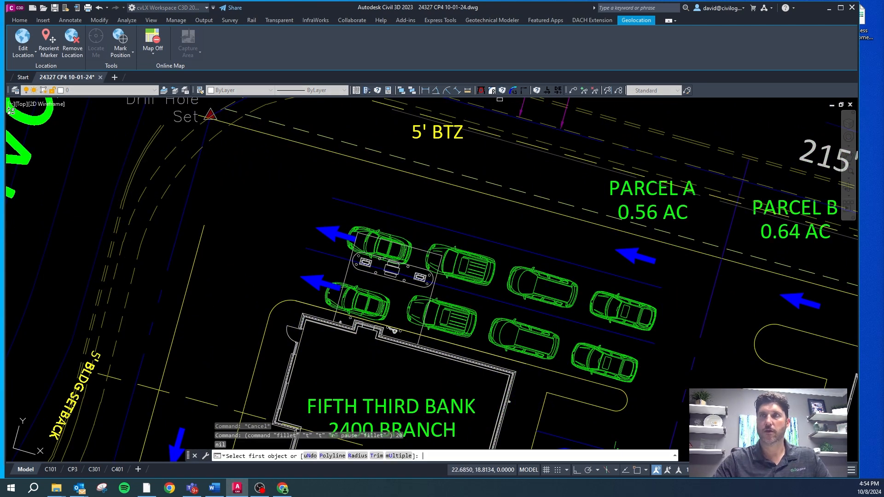
click(272, 137)
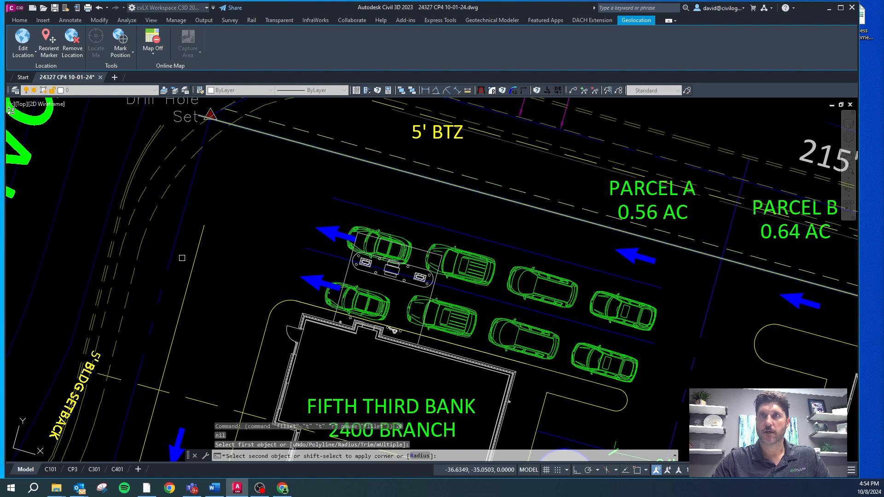
click(206, 223)
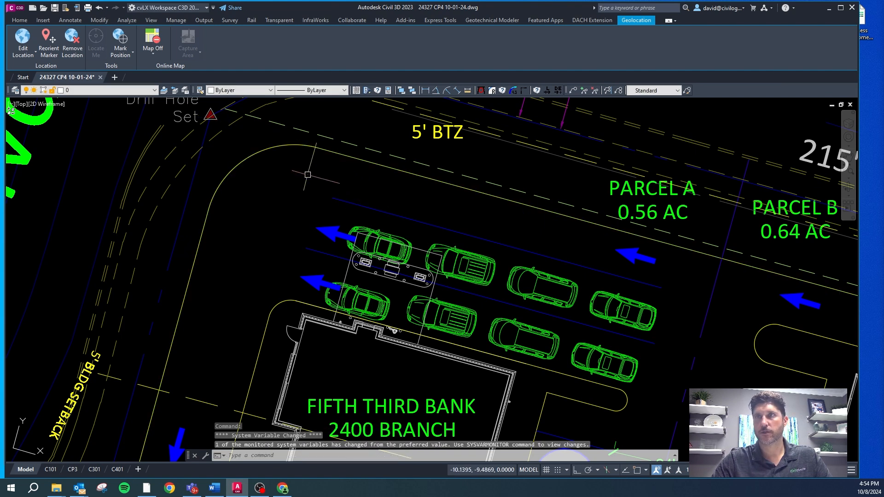
scroll(270, 145, down, 2)
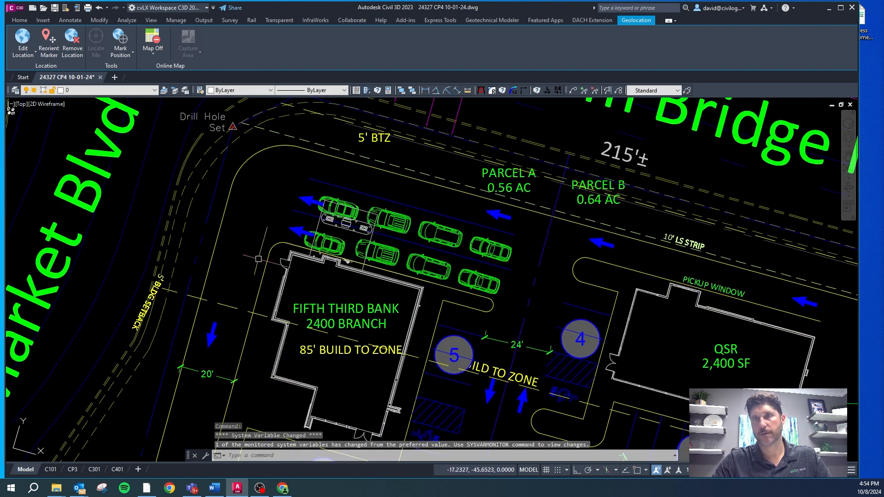
Step: Delete the westernmost stripe of the 10-space parking row near the iron pin
scroll(239, 314, down, 5)
scroll(230, 331, up, 5)
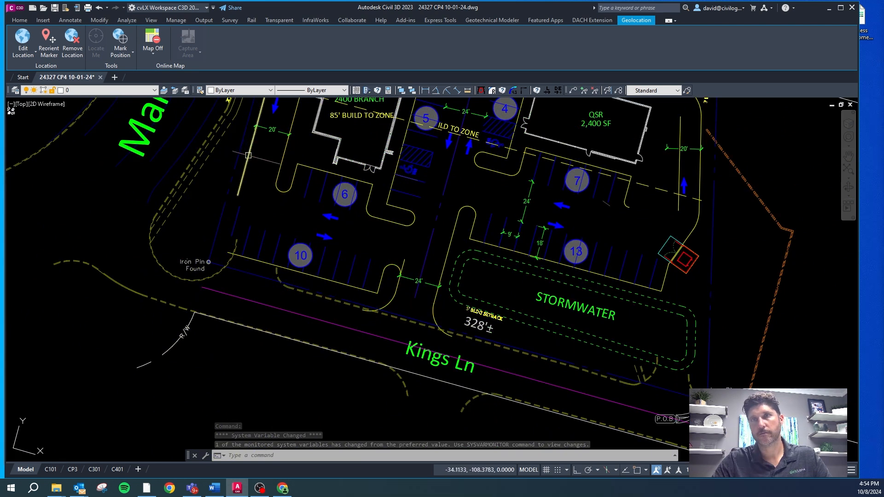
key(Escape)
click(236, 210)
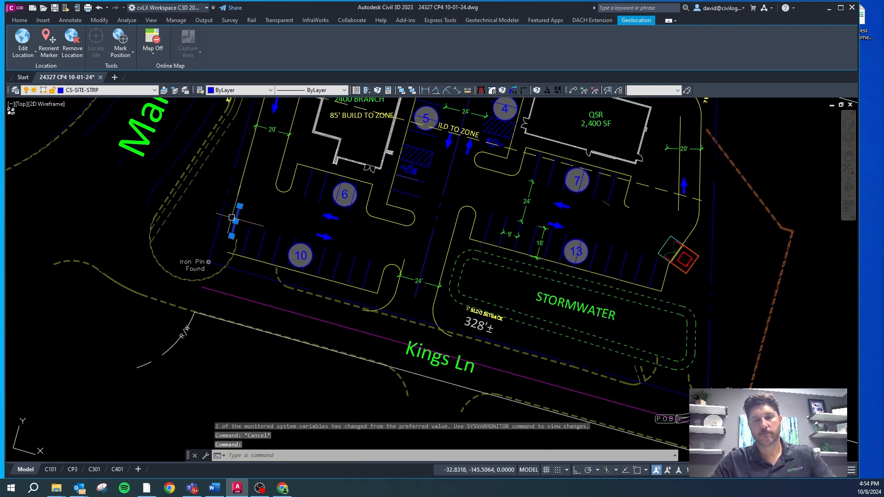
key(Delete)
Step: Offset the westernmost remaining stripe of the 10-space row 9 ft to the west
scroll(223, 261, up, 4)
text(o)
key(Return)
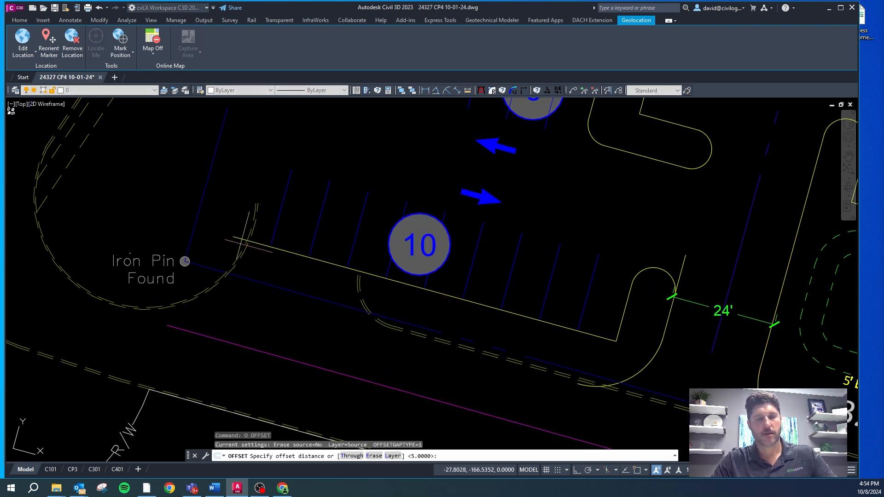
text(9)
key(Return)
click(288, 175)
click(249, 176)
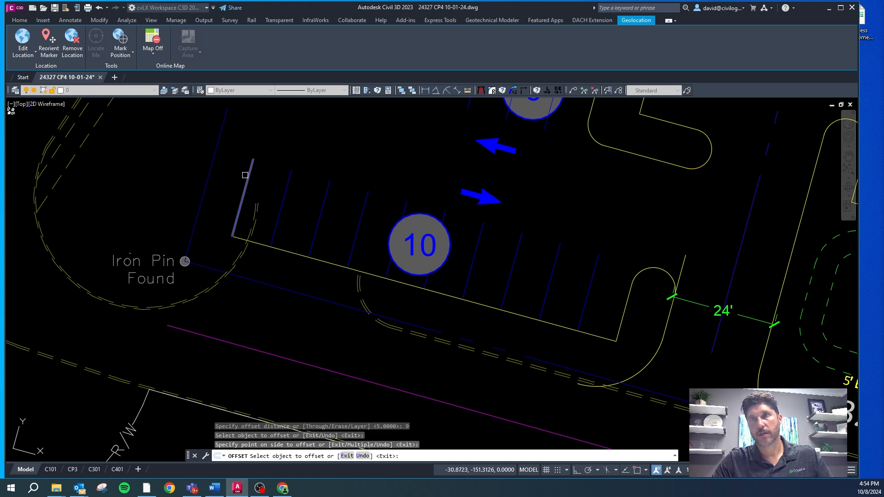
key(Escape)
Step: Match the new west-end stripe to the parking striping layer, CS-SITE-STRP
click(249, 174)
text(cg)
key(Return)
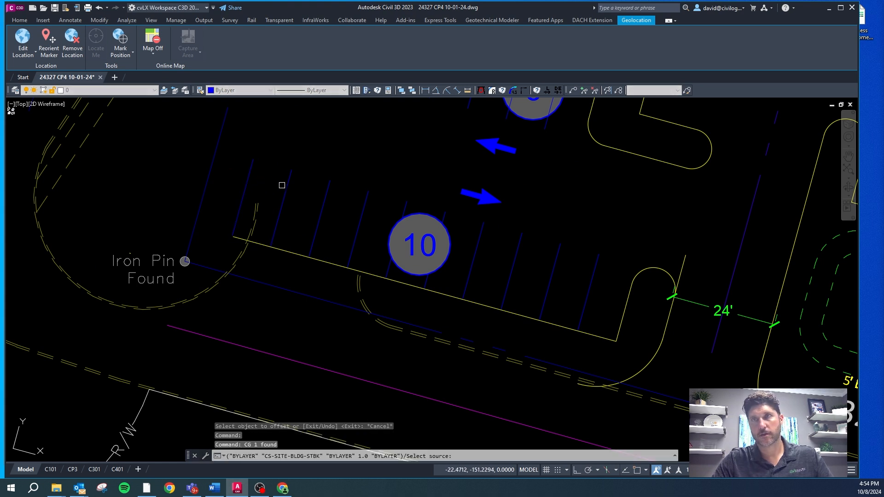
click(255, 180)
scroll(255, 139, down, 2)
click(256, 139)
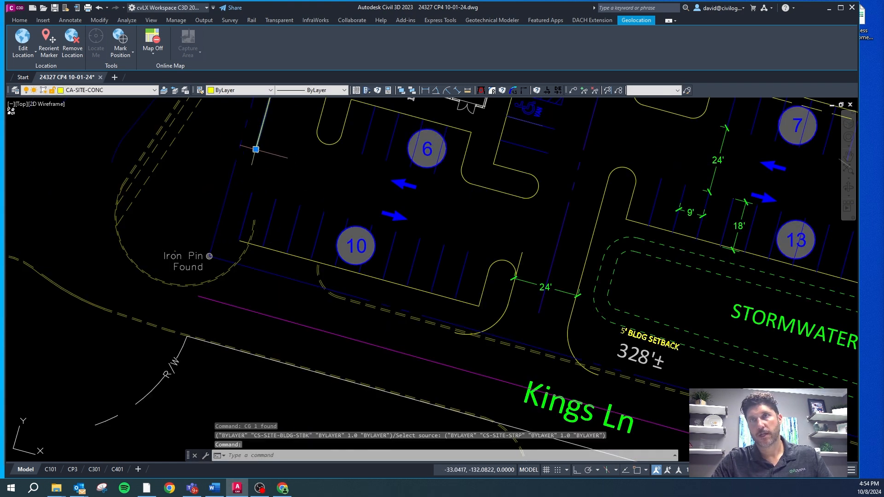
click(256, 150)
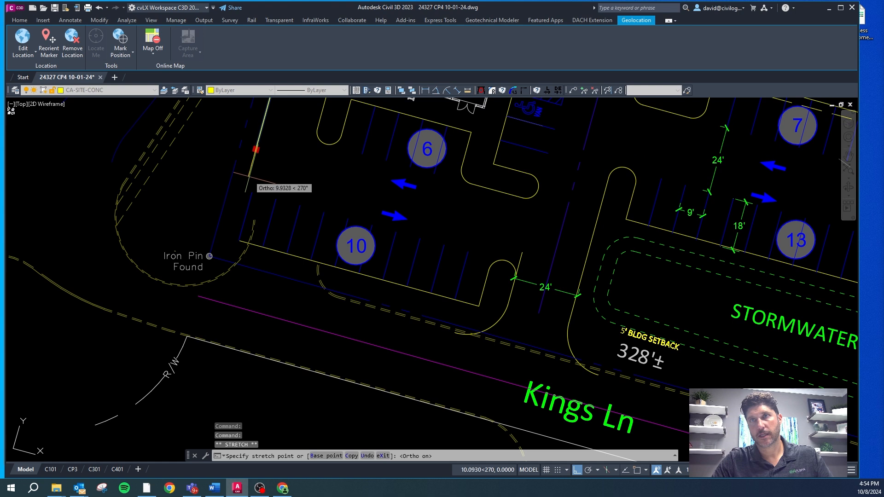
scroll(248, 175, up, 4)
key(Escape)
key(Escape)
Step: Draw a tangent arc with a 20 ft radius from the south end of the west drive curb line, curving toward the parking row
text(A)
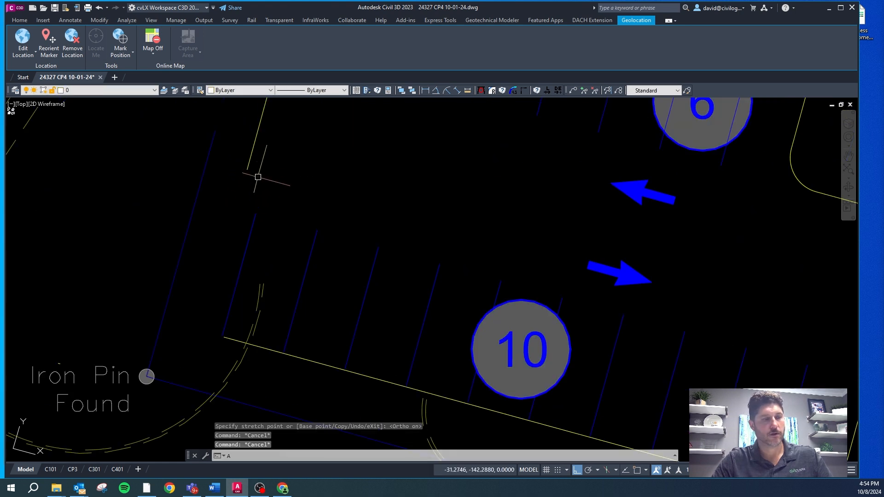
text(T)
key(Return)
key(Caps_Lock)
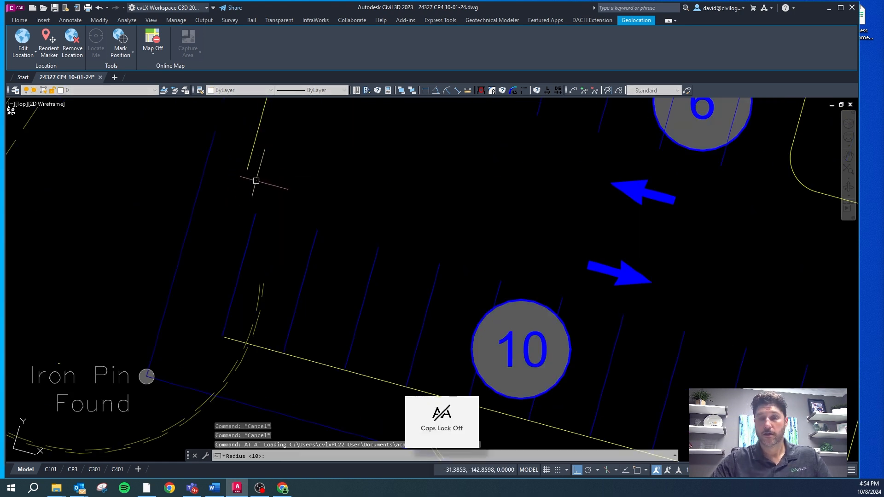
text(20)
key(Return)
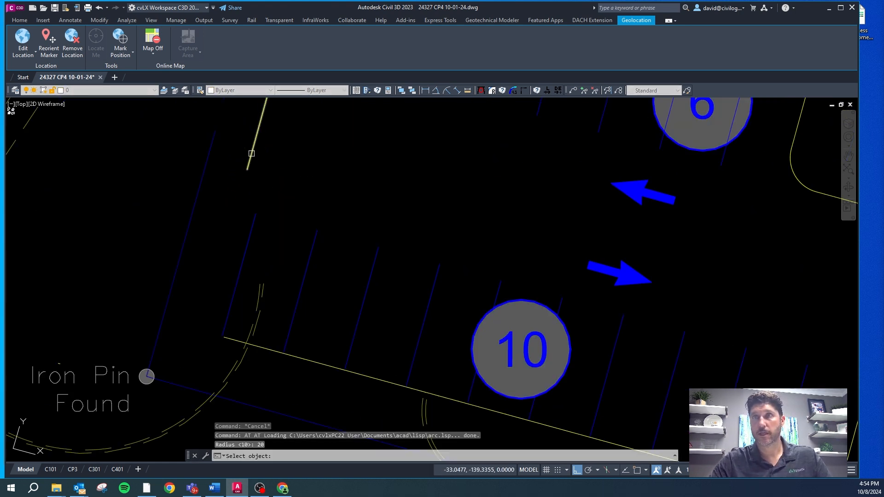
click(285, 295)
key(Escape)
key(Escape)
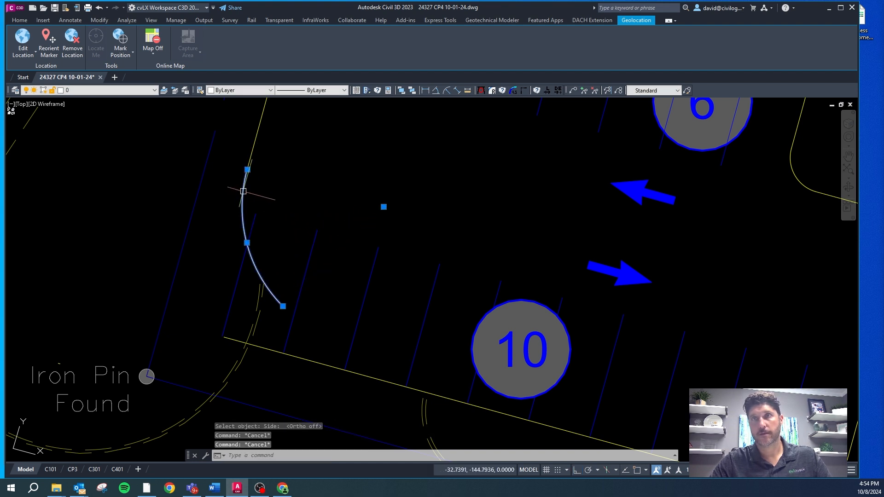
Step: Match the new arc to the west drive curb line's layer, CA-SITE-CONC
text(cg)
key(Return)
click(253, 150)
key(Escape)
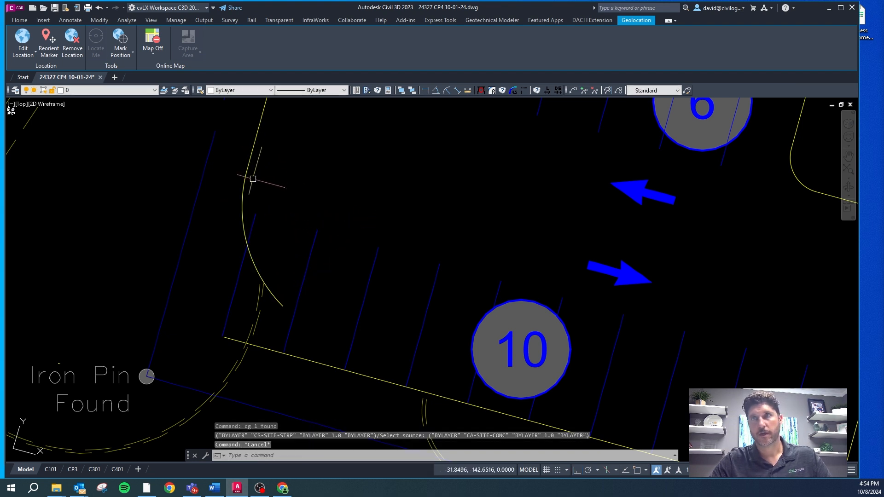
Step: Move the curb arc a short distance north along the west drive curb line
text(m)
key(Return)
click(322, 255)
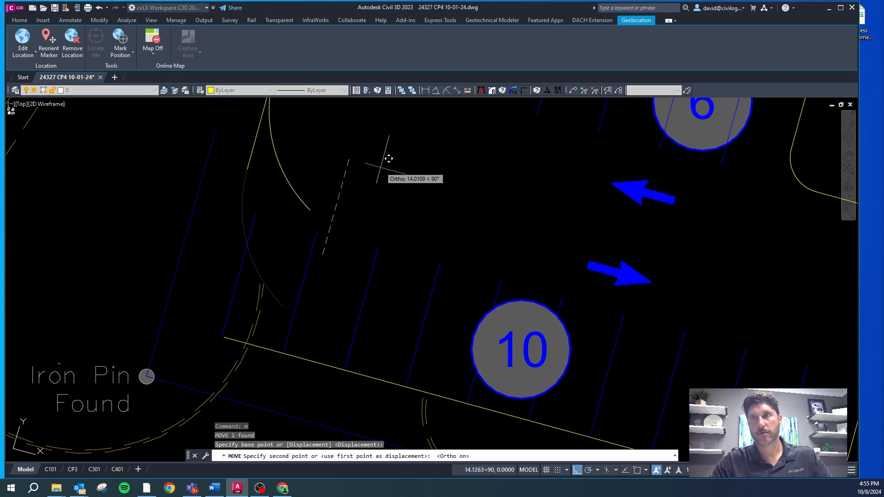
key(Escape)
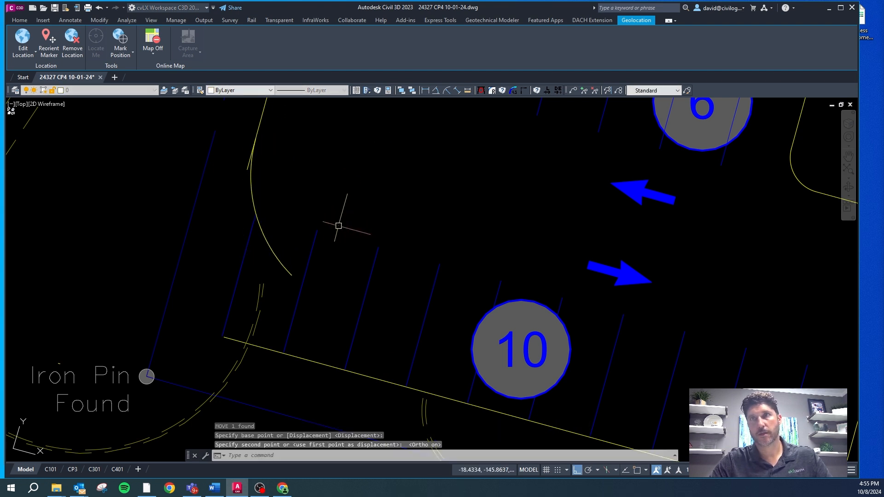
Step: Trim the overlap where the west drive curb line meets the arc, ending the arc at the westernmost stripe of the 10-space row
key(Escape)
scroll(256, 213, down, 3)
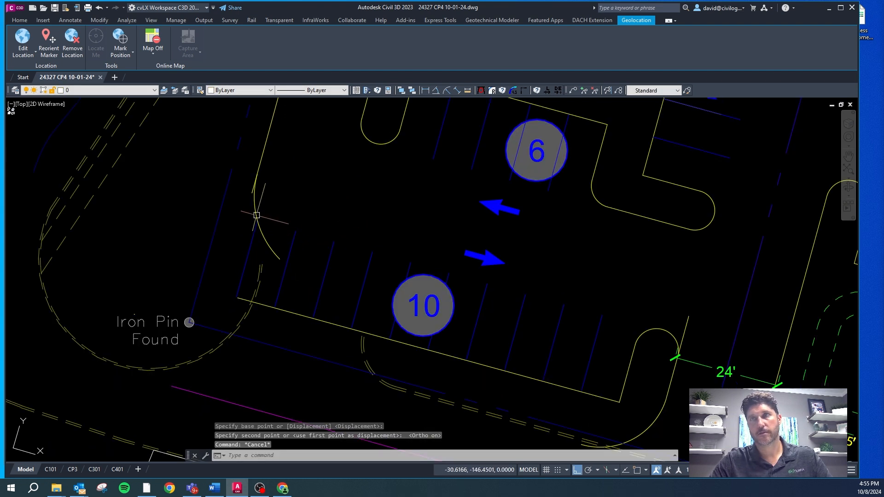
scroll(240, 182, up, 3)
click(249, 181)
click(248, 181)
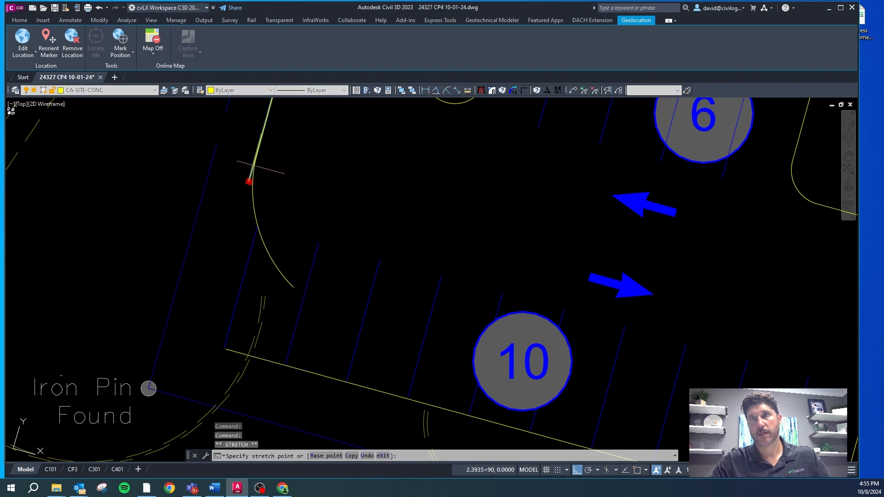
key(Escape)
key(Escape)
click(513, 92)
click(257, 230)
key(Escape)
Step: Match the westernmost parking stripe below the arc to the drive curb's layer, CA-SITE-CONC
click(261, 211)
click(229, 259)
text(cg)
key(Return)
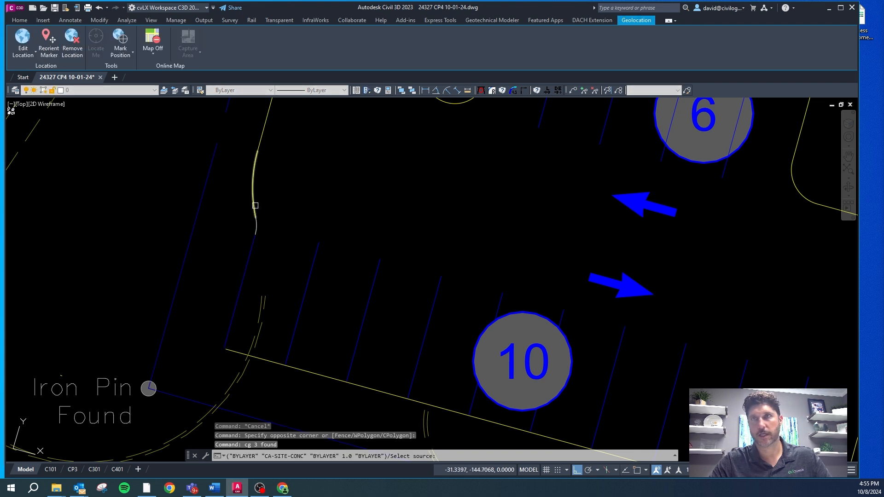
scroll(228, 246, down, 4)
key(Escape)
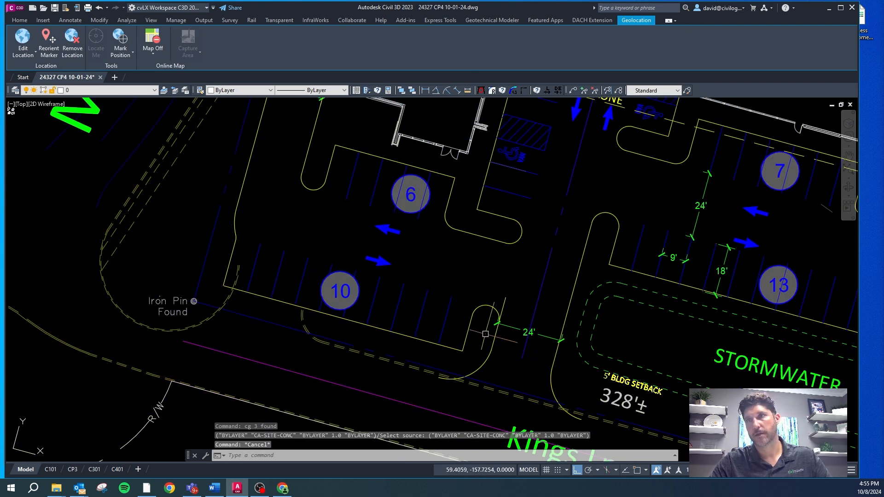
Step: Stretch the overrunning north end of the Kings Ln drive's west curb line to the endpoint of the rounded island curb
key(Escape)
click(503, 303)
click(506, 297)
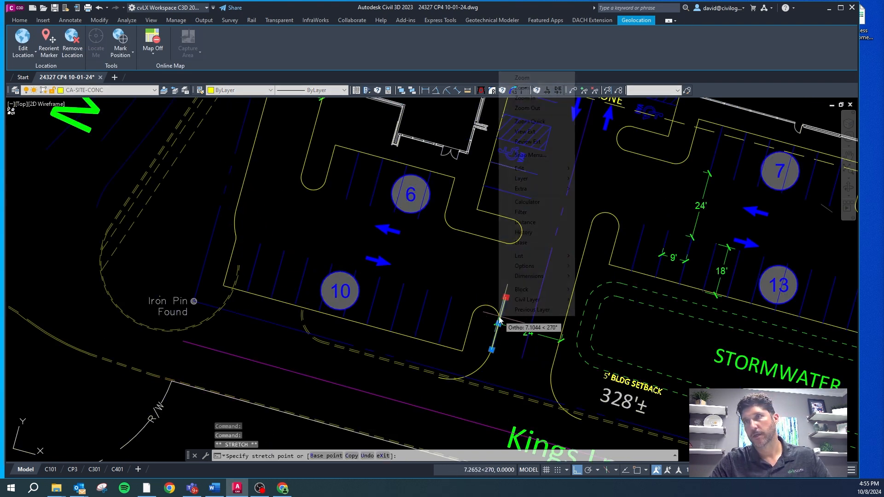
shift+right_click(498, 318)
key(e)
scroll(499, 317, up, 2)
scroll(499, 317, up, 3)
shift+right_click(503, 334)
key(e)
click(503, 331)
click(507, 337)
shift+right_click(507, 337)
key(e)
key(Escape)
scroll(465, 300, down, 3)
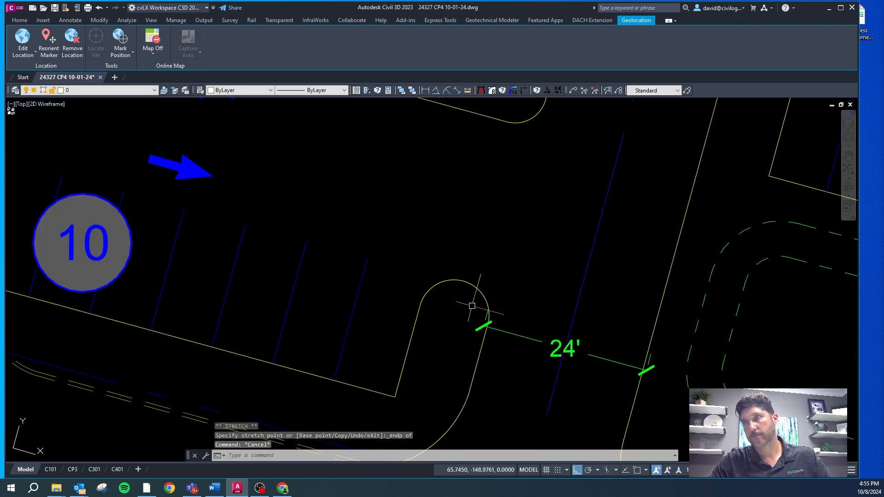
Step: Measure the Kings Ln drive's width between its two curb lines, just south of the 24' dimension
scroll(430, 281, down, 4)
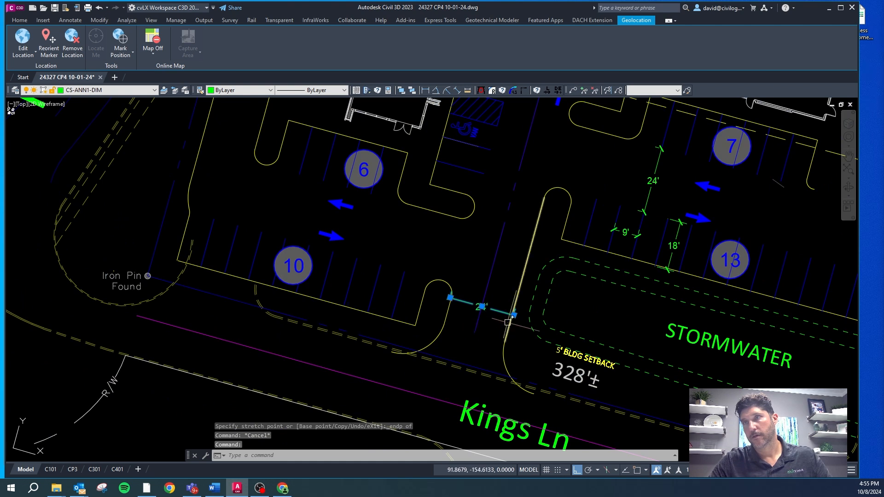
scroll(507, 321, up, 2)
key(Escape)
scroll(489, 305, up, 5)
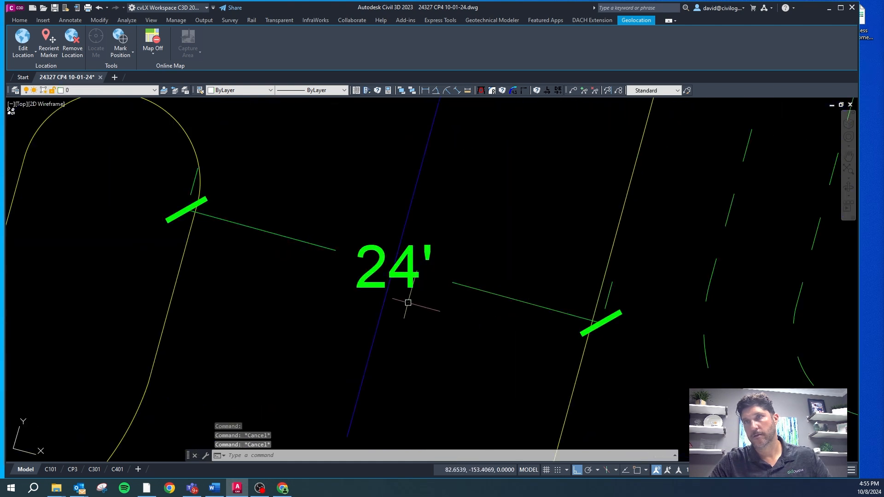
click(219, 222)
key(Escape)
key(Escape)
right_click(222, 246)
click(226, 242)
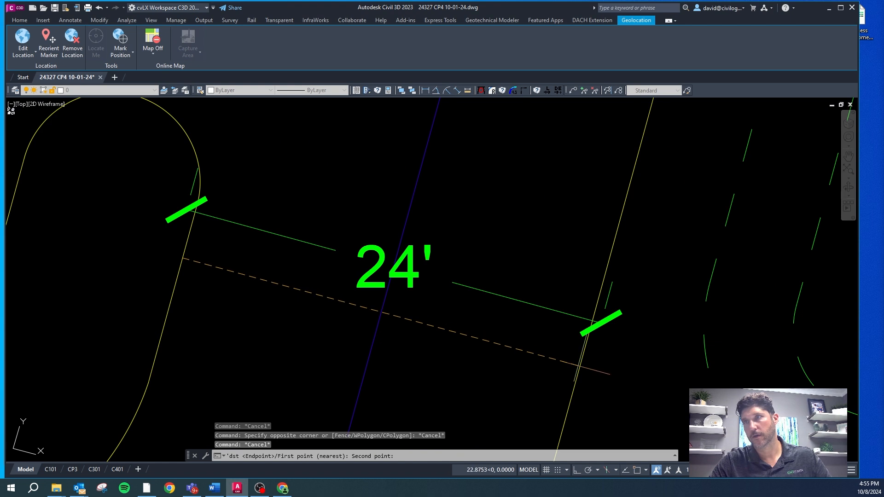
click(582, 362)
scroll(446, 342, down, 4)
middle_drag(446, 342, 347, 243)
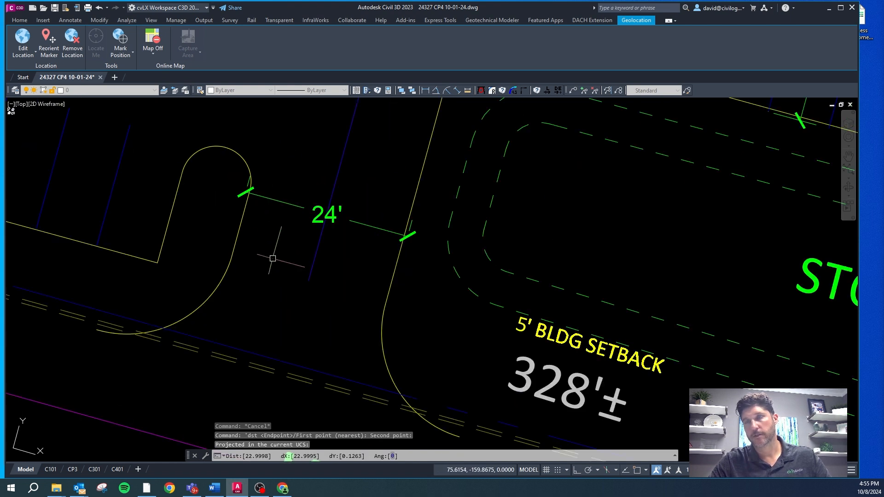
key(Escape)
Step: Erase the curb lines and curved returns on both sides of the Kings Ln drive entrance
click(242, 211)
click(217, 284)
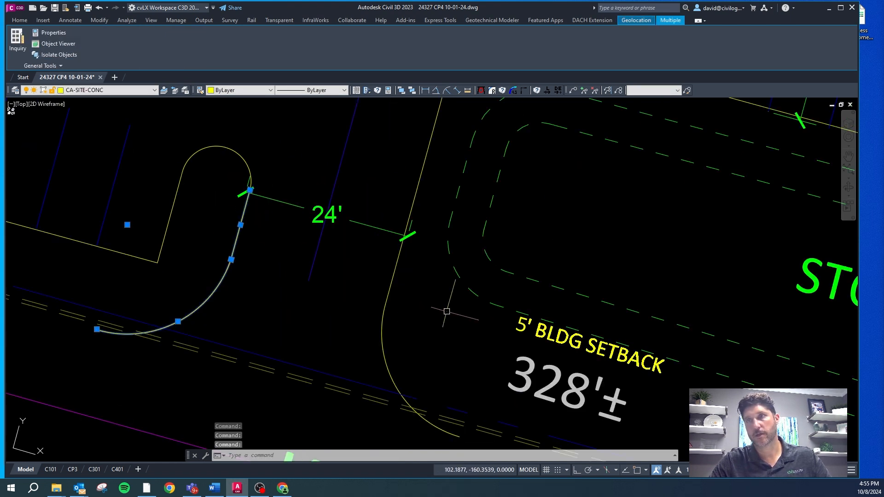
scroll(352, 300, down, 3)
click(374, 294)
click(335, 297)
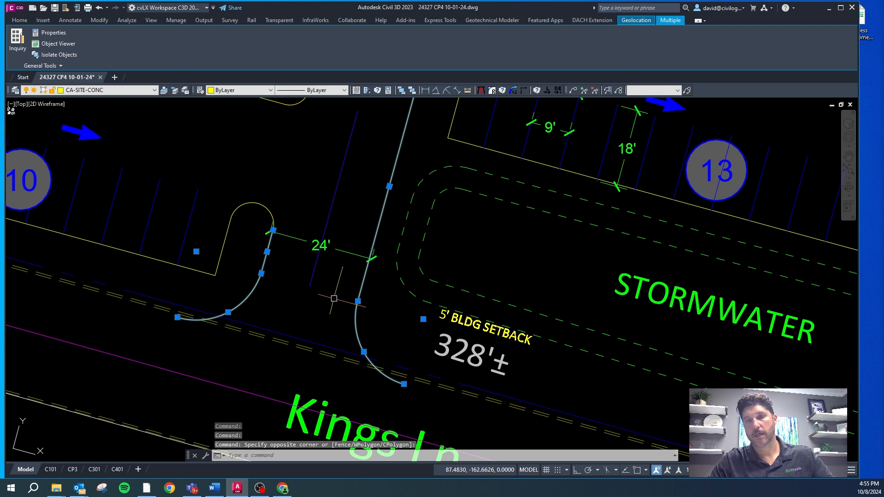
key(Delete)
scroll(332, 300, down, 4)
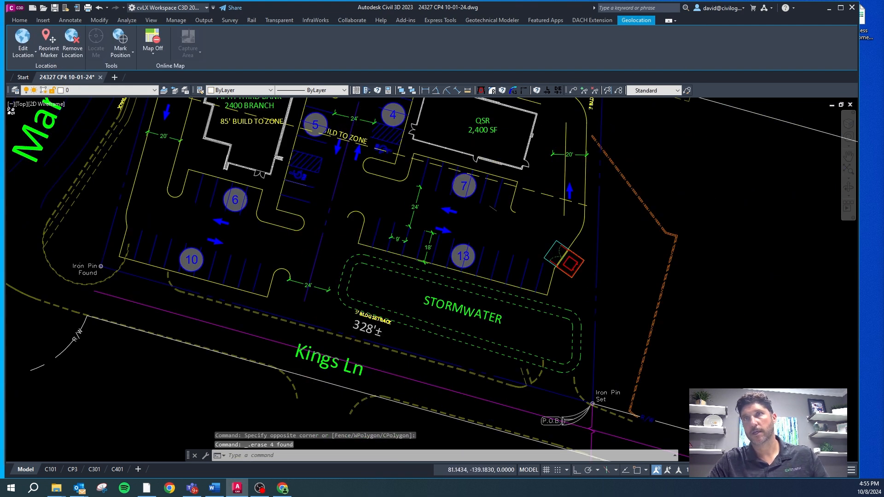
Step: Offset the dashed line running along the middle of the central drive 12 ft to the east
scroll(375, 207, up, 4)
text(o)
key(Return)
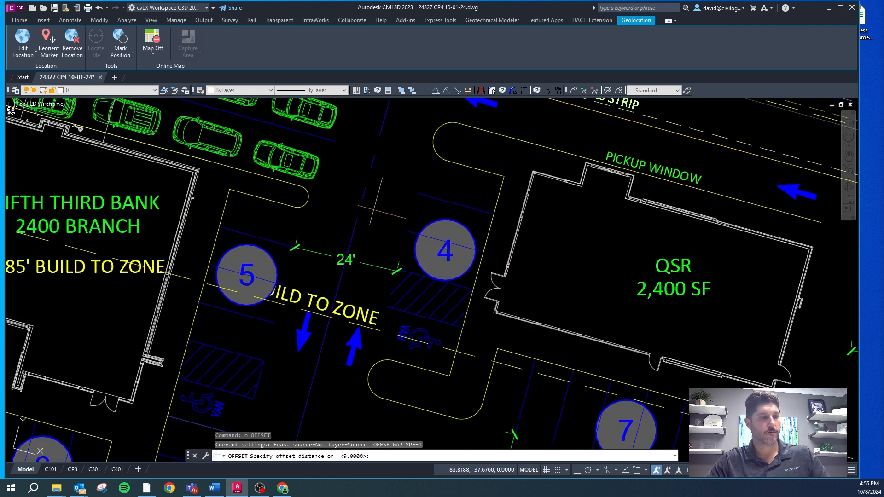
text(12)
key(Return)
click(364, 209)
click(424, 167)
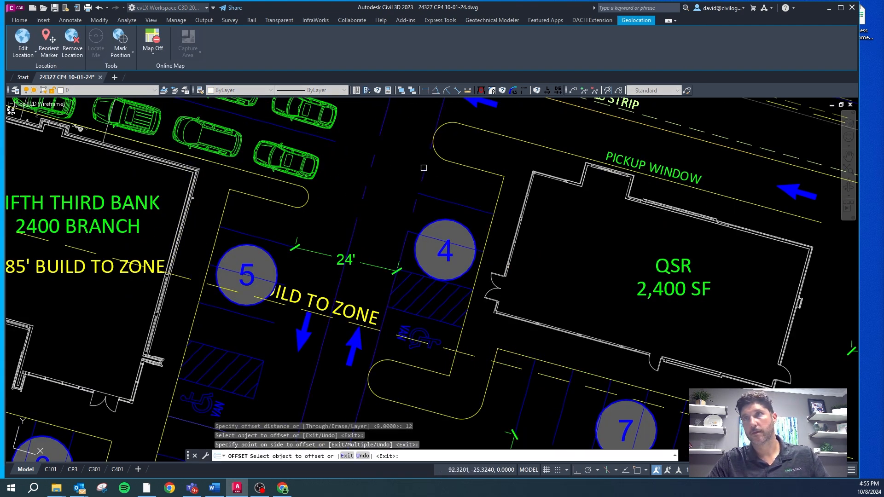
click(424, 176)
key(Escape)
key(Escape)
key(Escape)
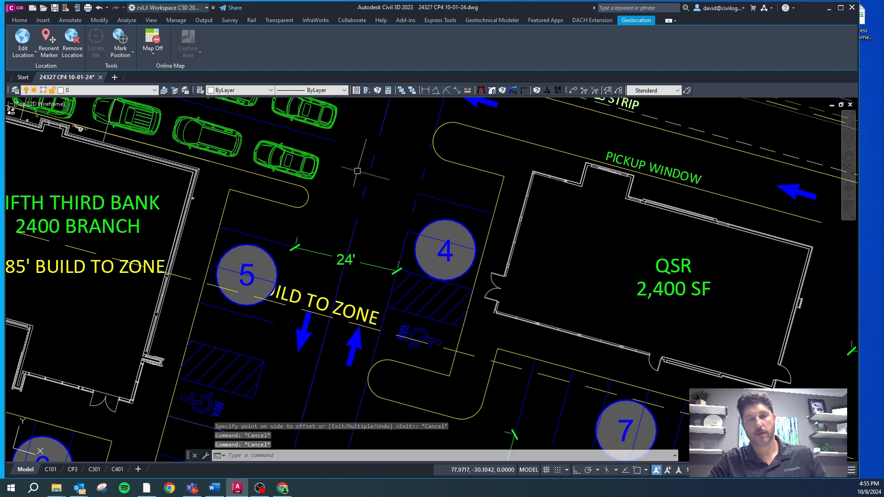
Step: Offset the same central dashed line 12 ft to the west
text(o)
key(Return)
key(Return)
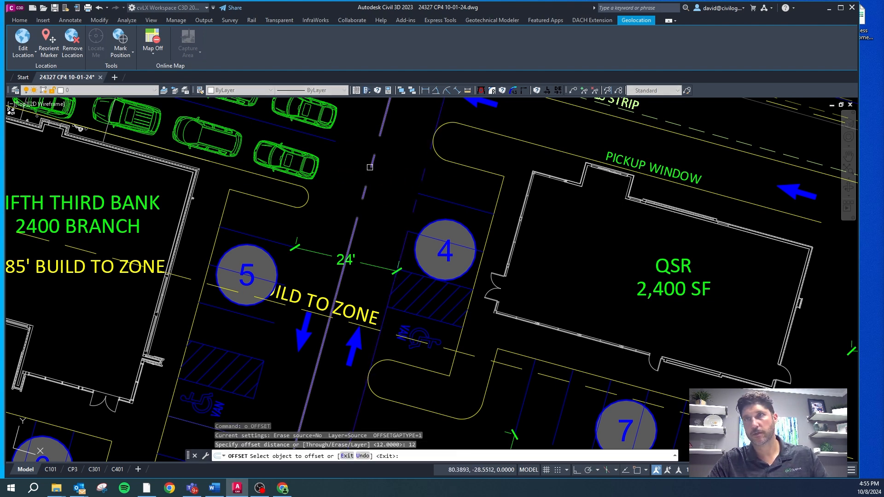
click(370, 167)
click(327, 179)
click(300, 229)
scroll(313, 304, up, 3)
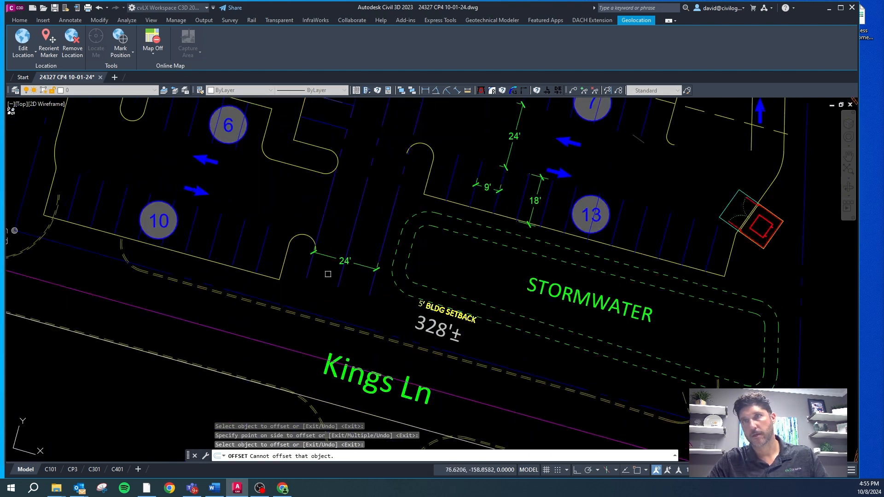
scroll(343, 147, up, 4)
scroll(457, 134, down, 2)
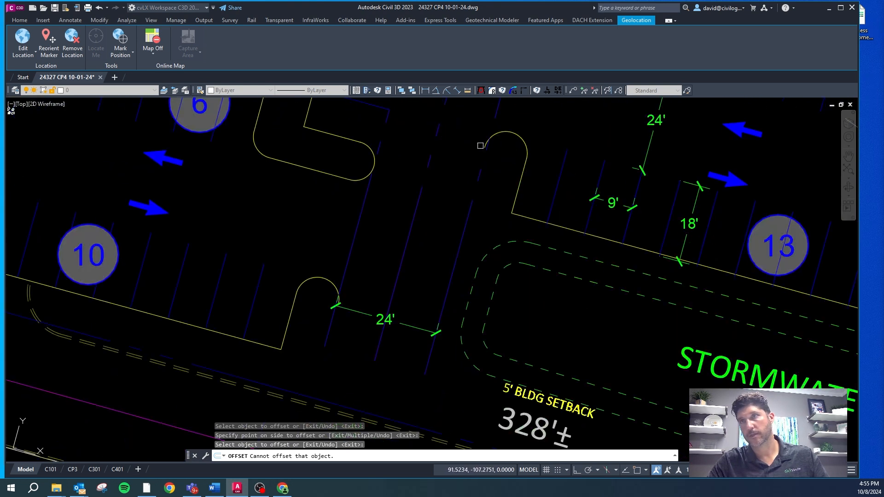
scroll(476, 190, down, 4)
scroll(448, 184, up, 2)
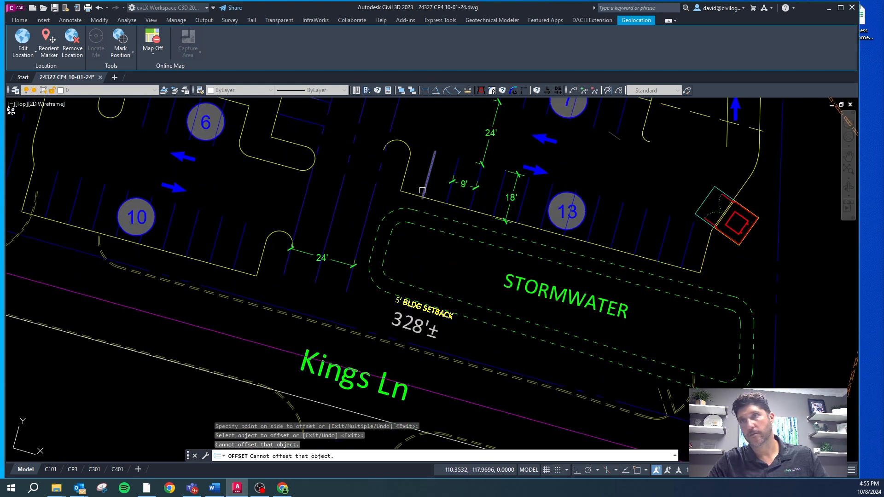
scroll(422, 190, up, 4)
key(Escape)
scroll(270, 264, down, 4)
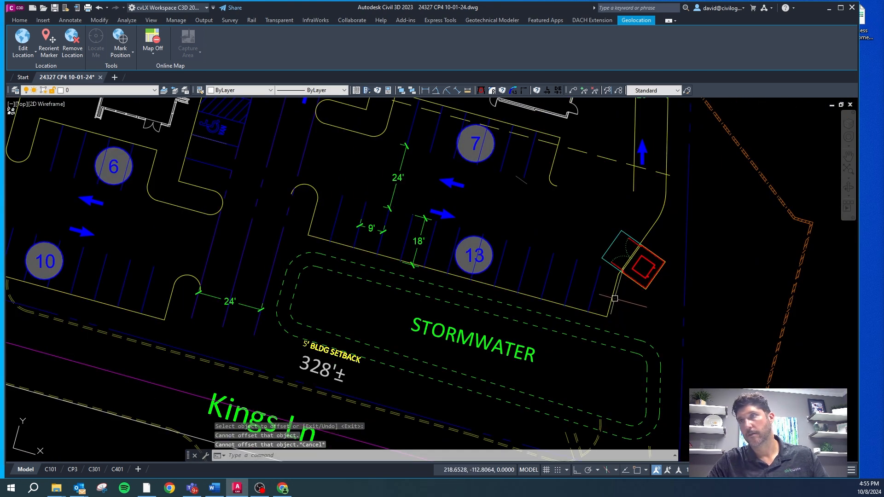
click(599, 316)
scroll(500, 142, up, 3)
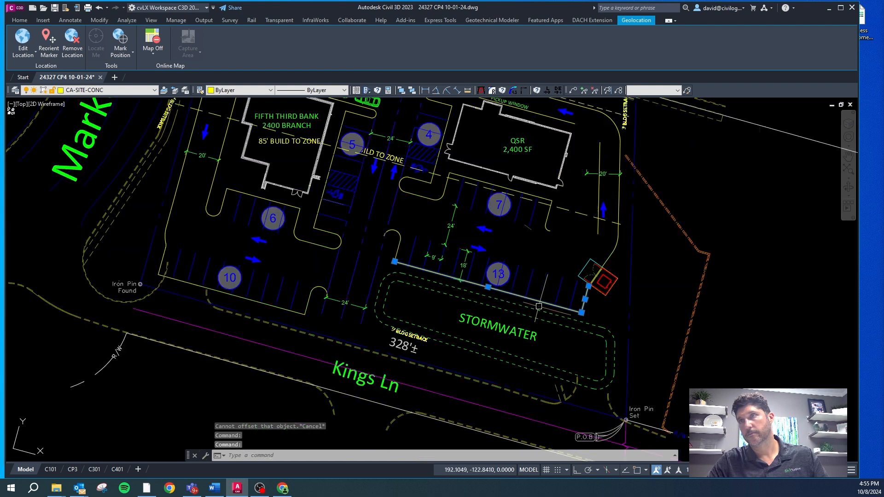
scroll(450, 129, down, 3)
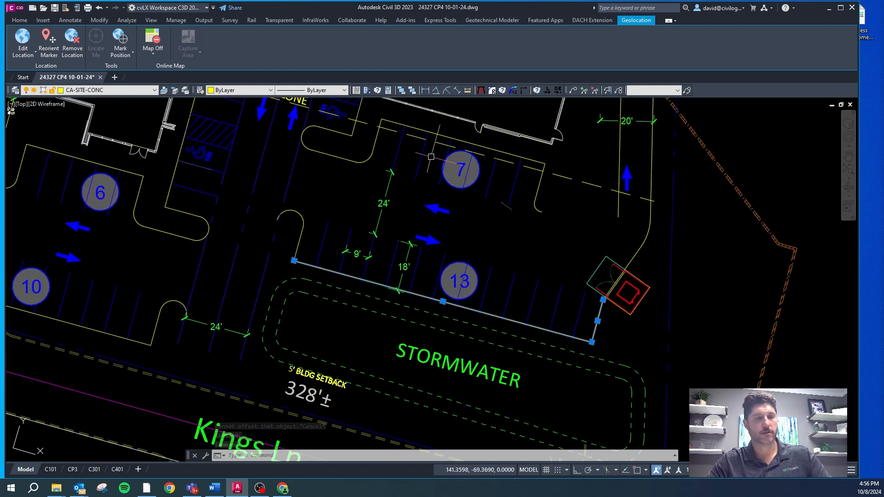
key(Escape)
key(Escape)
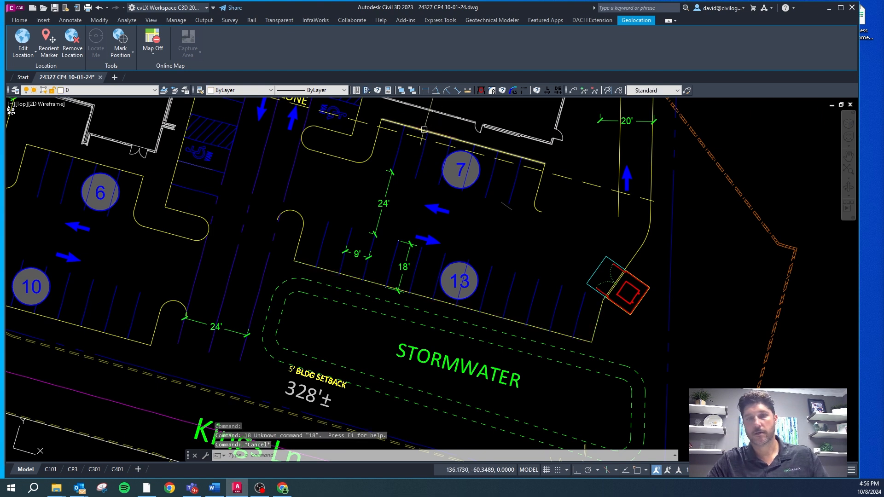
Step: Offset the curb line north of the 7-space parking row 18 ft to the south
text(o)
key(Return)
text(18)
key(Return)
click(419, 131)
click(405, 150)
scroll(389, 168, up, 5)
key(Escape)
key(Escape)
Step: Offset the new line at the south end of the 7-space row 24 ft south across the drive aisle
text(o)
key(Return)
text(24)
key(Return)
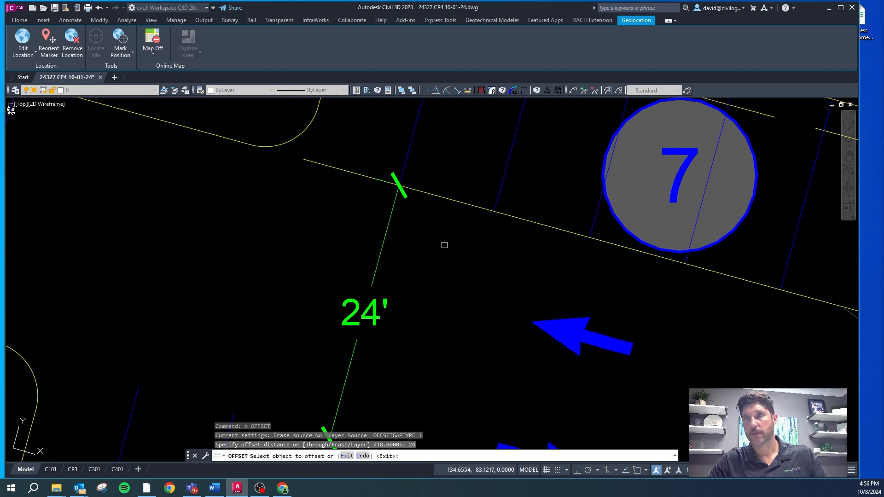
click(450, 199)
click(443, 189)
scroll(448, 154, down, 4)
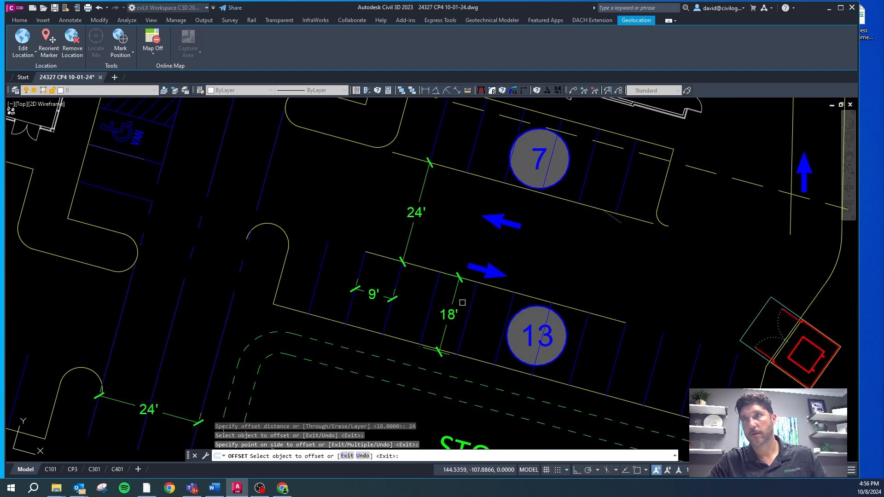
scroll(510, 317, up, 4)
click(459, 217)
click(454, 221)
click(442, 233)
click(440, 229)
scroll(438, 215, down, 4)
scroll(326, 227, up, 4)
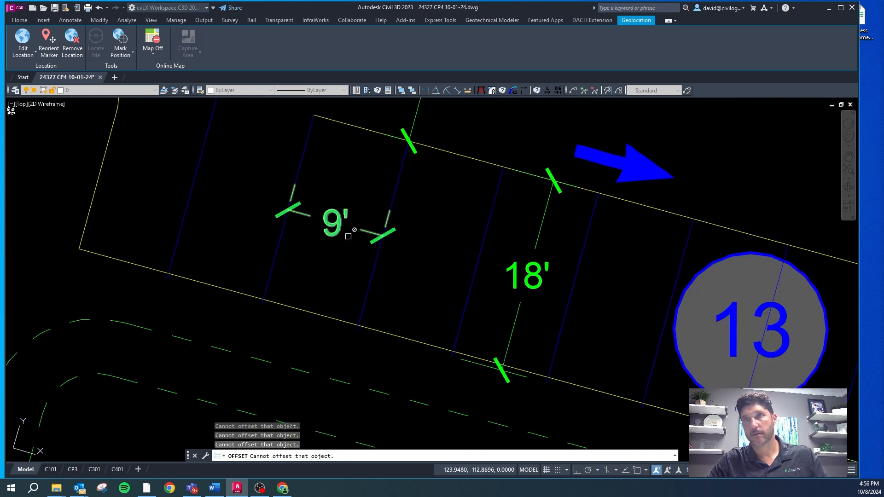
Step: Measure the stall depth of the 13-space row from the new aisle line to the south curb
key(Escape)
key(Escape)
right_click(332, 292)
click(359, 198)
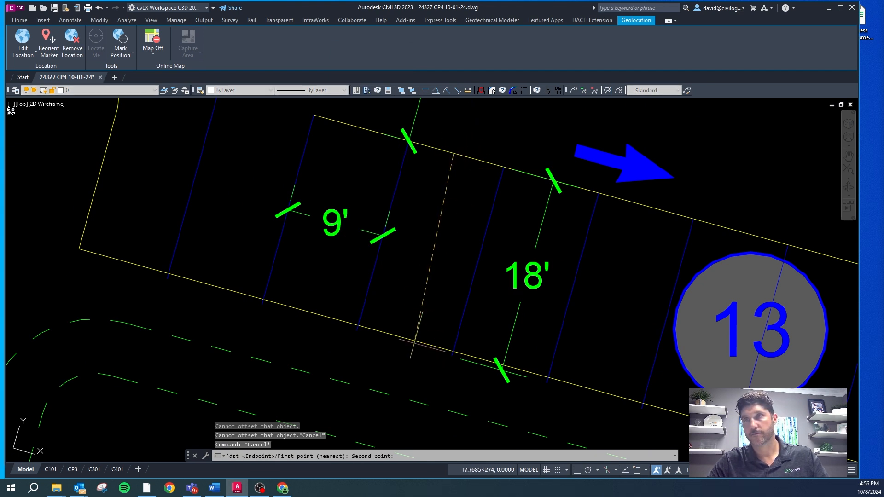
click(416, 343)
key(Escape)
click(412, 343)
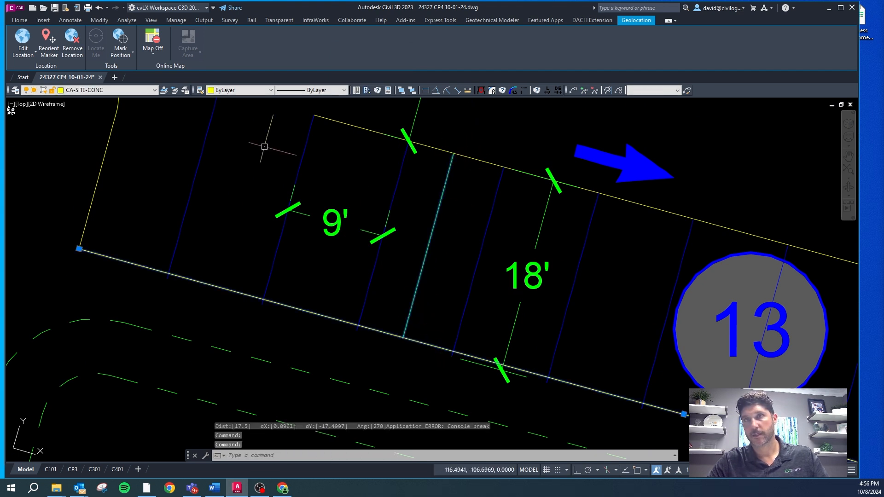
scroll(221, 143, down, 4)
key(Escape)
Step: Join the 13-space row's south and side curbs with the rounded island end into one polyline
click(194, 124)
click(158, 166)
click(174, 189)
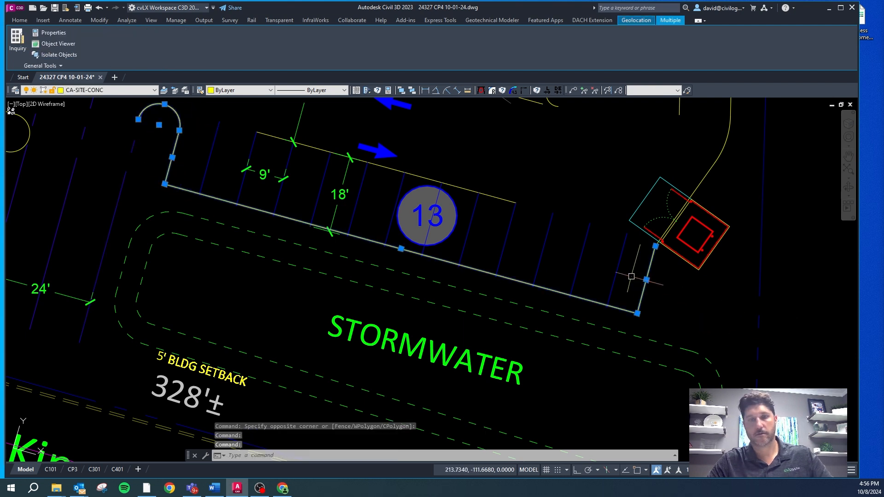
text(PJJ)
key(Return)
text(o.)
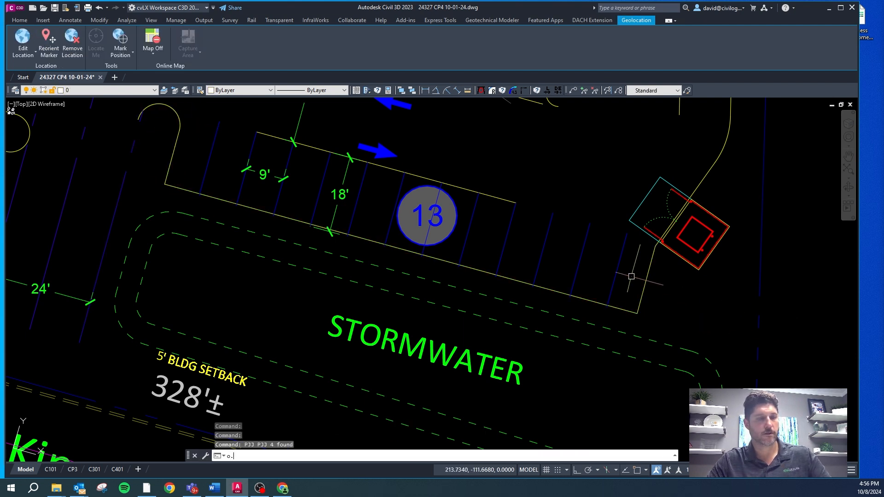
text(5)
key(Return)
key(Escape)
key(Escape)
Step: Offset the joined curb polyline around the 13-space row 0.5 ft to the outside
text(o)
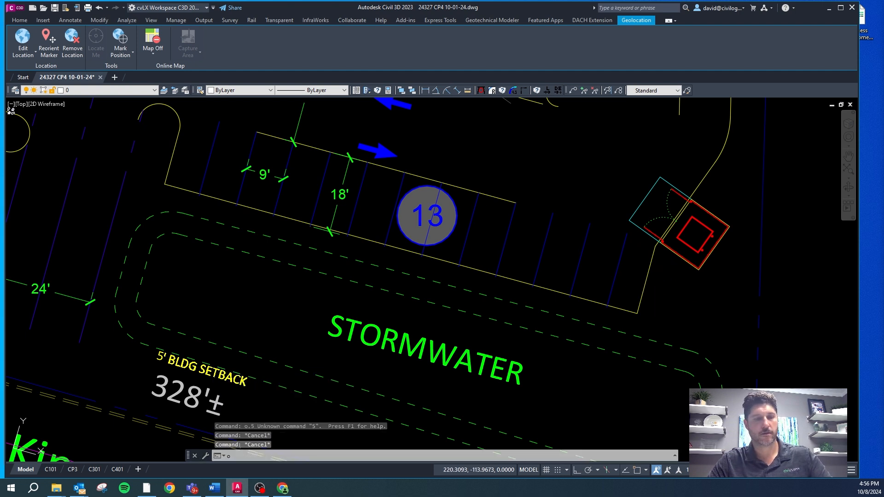
key(Return)
text(.5)
key(Return)
click(646, 288)
click(652, 295)
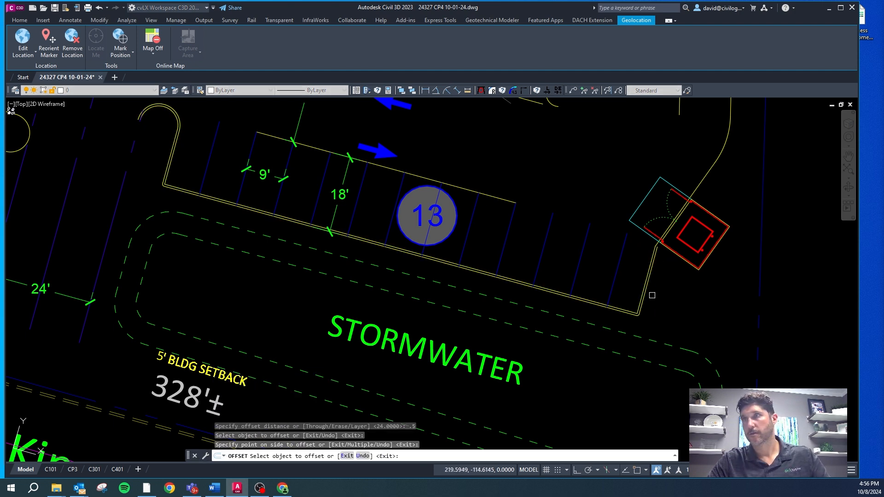
key(Escape)
Step: Set the OFFSETGAPTYPE system variable to 0 so offset polylines keep sharp corners
scroll(641, 310, up, 5)
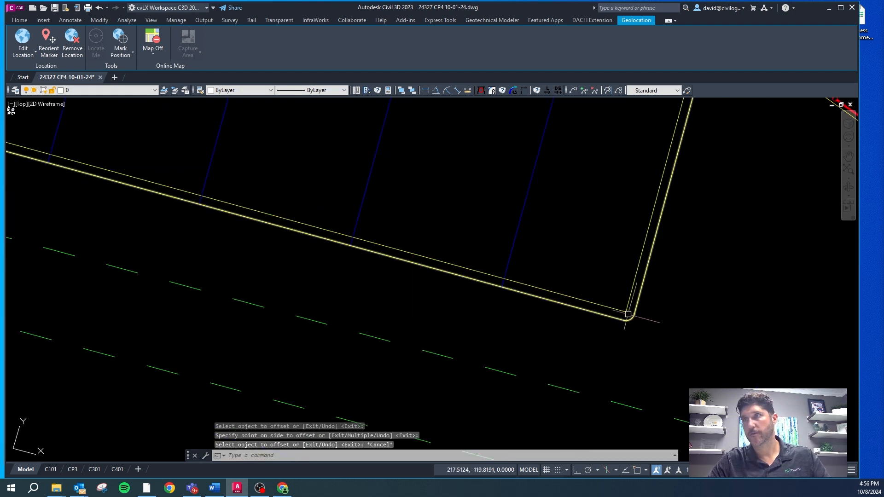
key(Escape)
text(offsetgaptype)
key(Return)
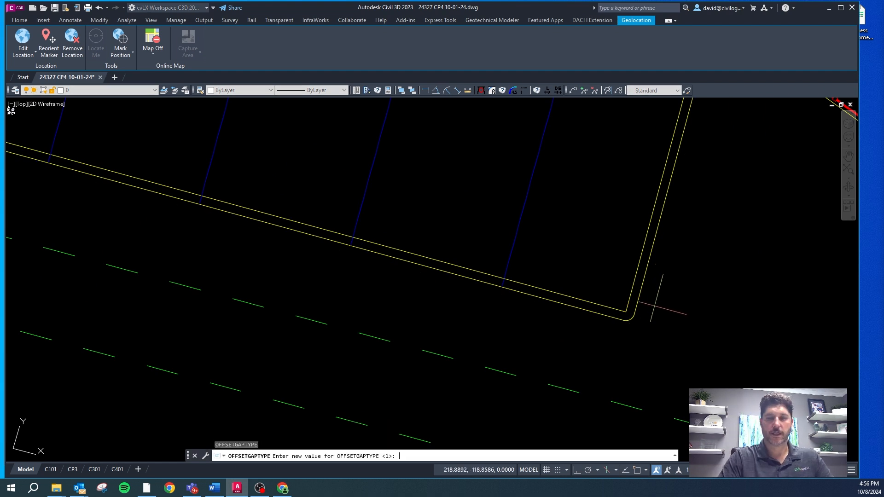
text(0.)
key(Return)
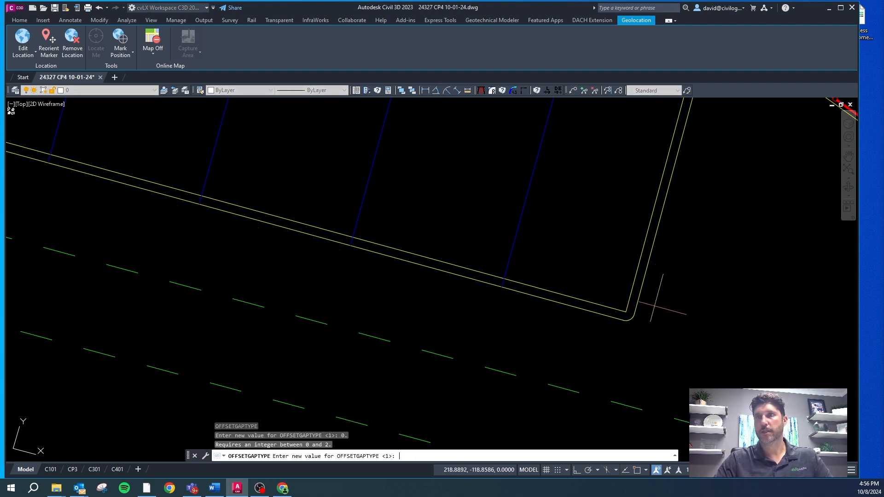
text(0)
key(Return)
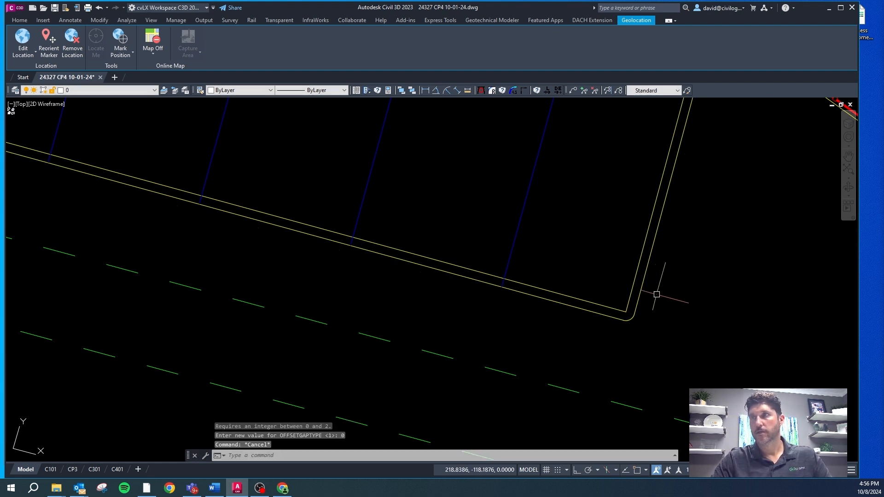
Step: Erase the rounded-corner outer curb line around the 13-space row
click(637, 306)
key(Delete)
key(Escape)
key(Escape)
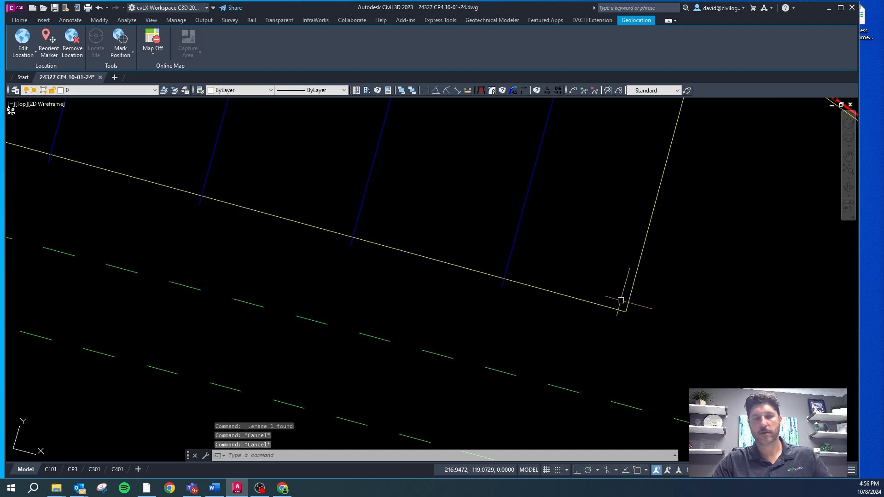
Step: Offset the 13-space row's curb polyline 0.5 ft to the outside again and erase the resulting line
text(o)
key(Return)
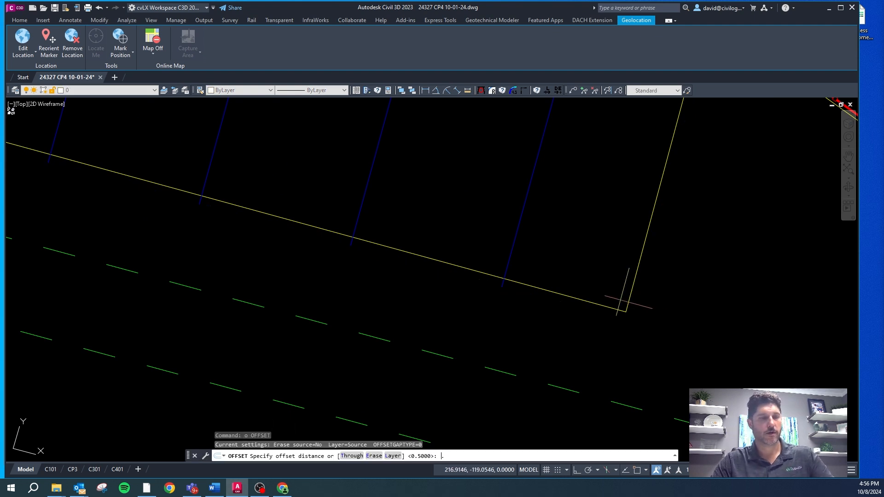
text(.5)
key(Return)
click(624, 304)
click(659, 300)
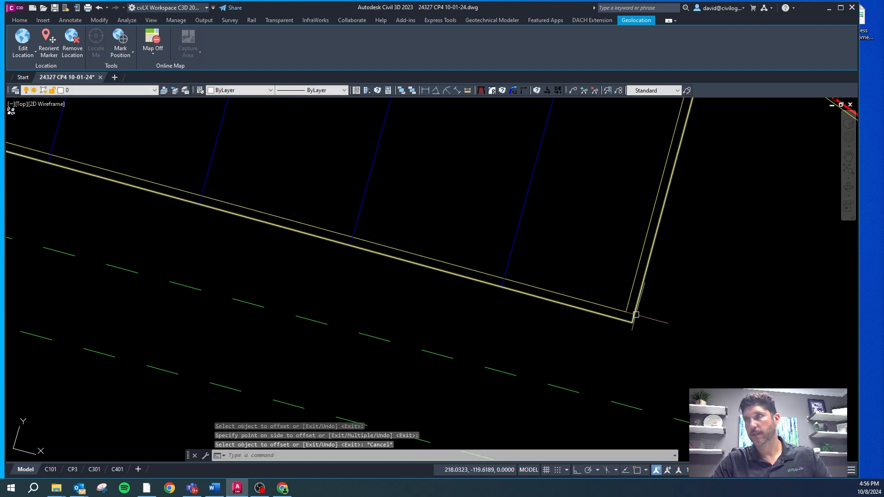
key(Escape)
key(Delete)
Step: Match the blue dashed drive edge line beside the 13-space row's west island to the yellow curb's properties
scroll(566, 258, down, 5)
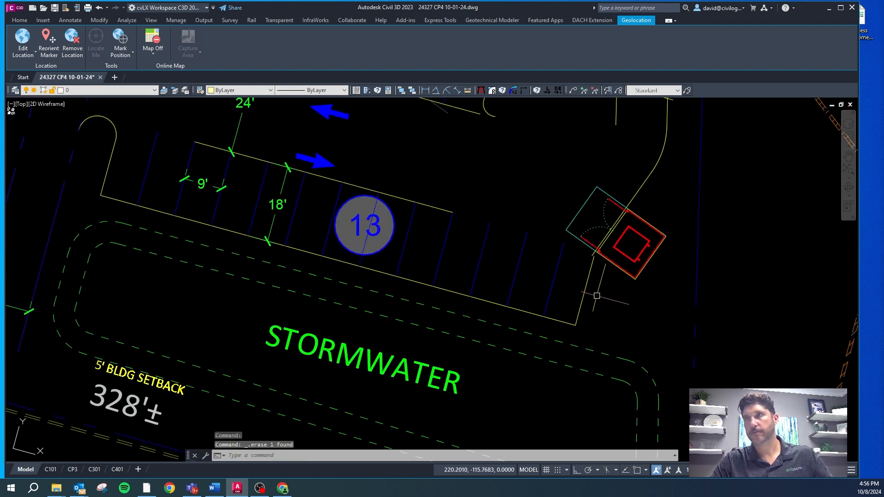
scroll(253, 179, up, 4)
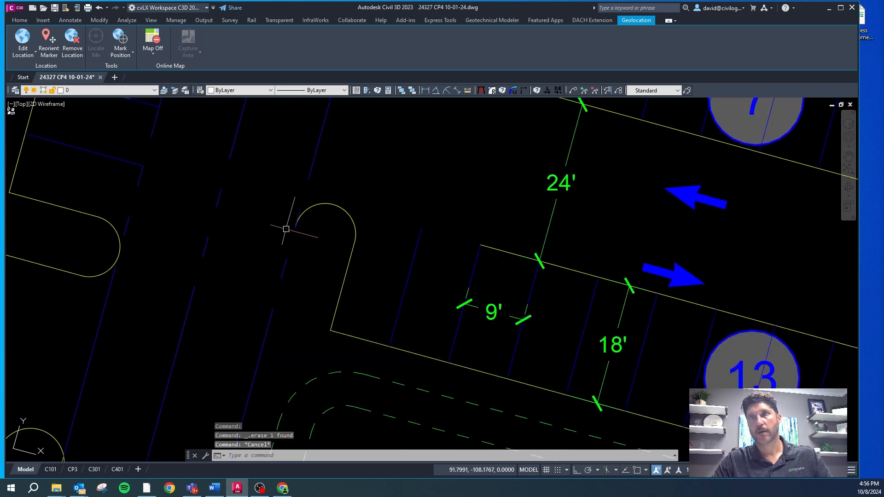
click(279, 269)
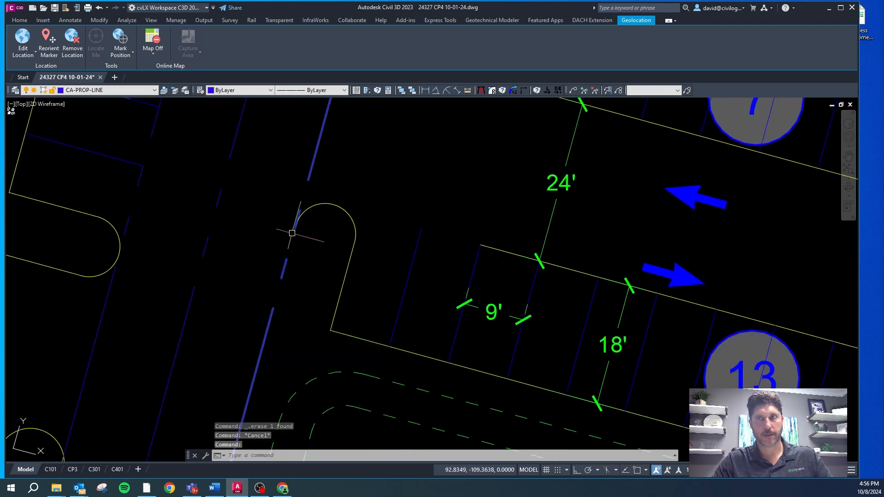
text(cg)
key(space)
click(314, 210)
Step: Break the drive's east edge line near the 13-space row's island and snap its end to the island arc's endpoint
key(Escape)
key(Escape)
text(bb)
key(space)
click(309, 178)
click(308, 182)
click(308, 177)
shift+right_click(298, 210)
key(e)
click(305, 217)
scroll(325, 175, down, 4)
key(Escape)
Step: Erase the leftover piece of the drive's east edge line north of the island
click(330, 145)
key(Delete)
scroll(311, 210, down, 3)
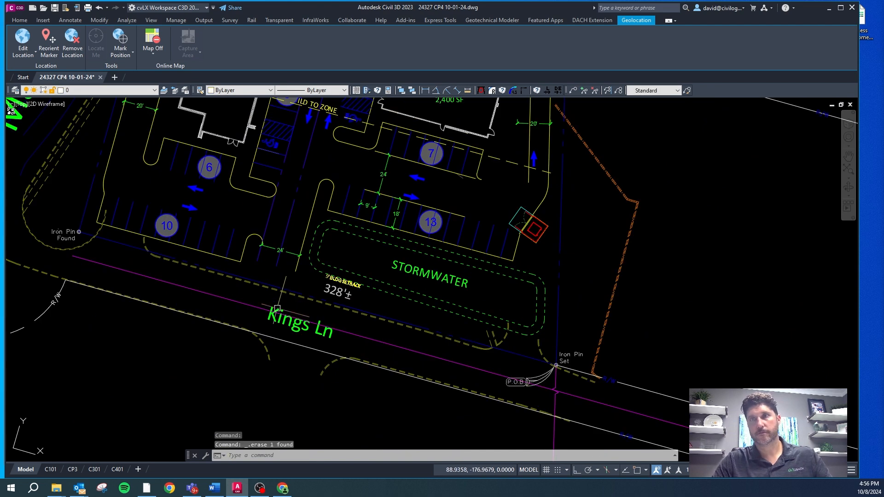
Step: Draw a line across the drive entrance along the dashed north edge of Kings Ln, using the Nearest snap
scroll(276, 197, up, 6)
key(Escape)
scroll(232, 195, up, 2)
key(Escape)
key(Escape)
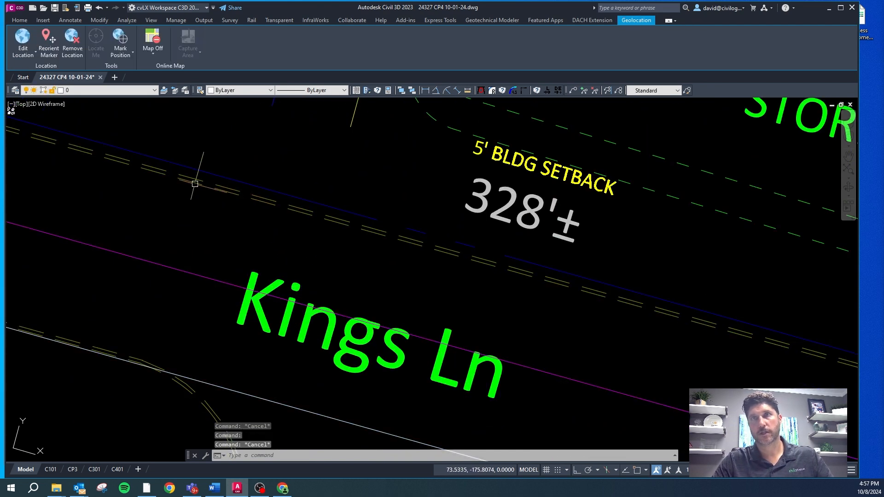
text(l)
key(Return)
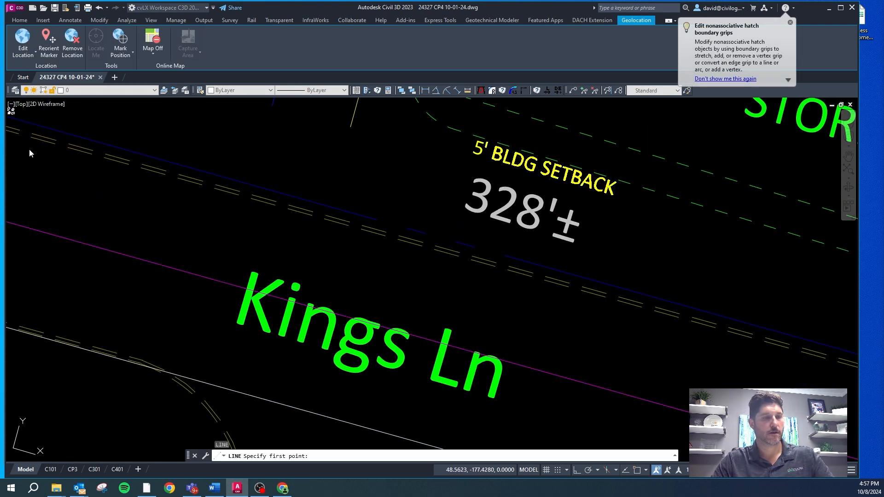
shift+right_click(29, 150)
key(r)
scroll(57, 175, down, 3)
click(54, 161)
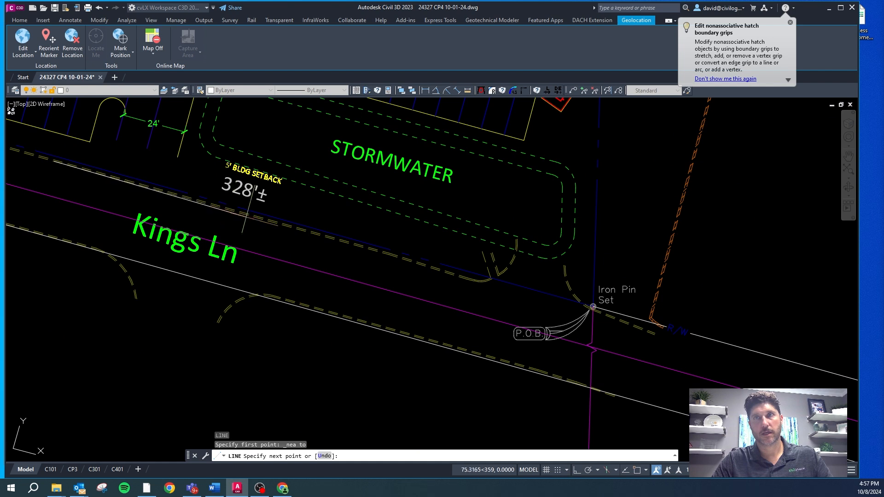
scroll(236, 211, up, 3)
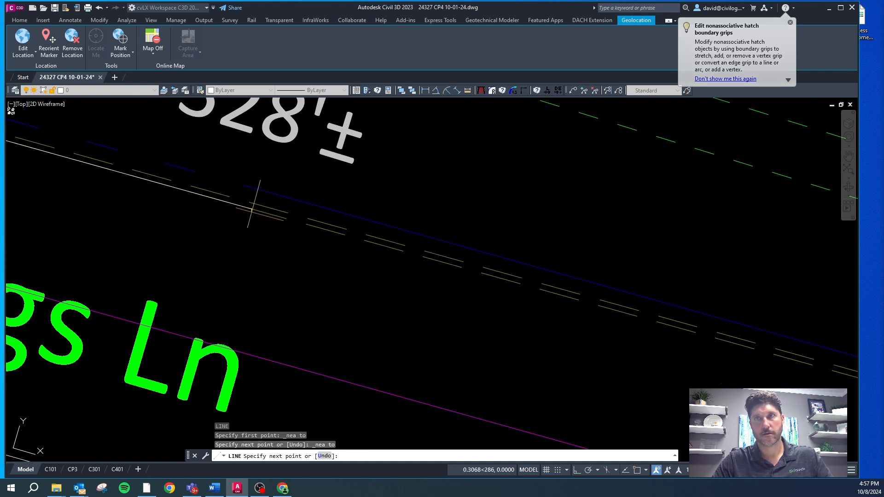
key(Escape)
Step: Break the new road edge line into two pieces near its middle
text(bb)
scroll(253, 217, down, 6)
scroll(216, 223, up, 2)
click(217, 223)
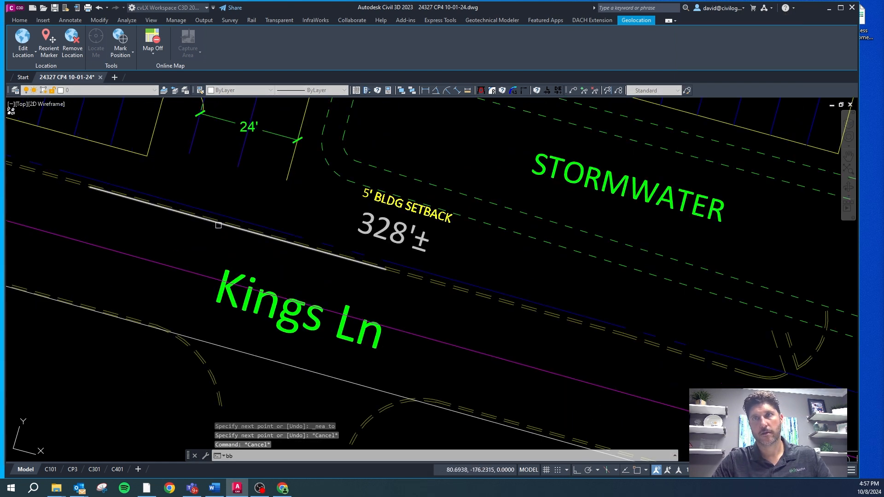
key(Return)
key(Escape)
key(Escape)
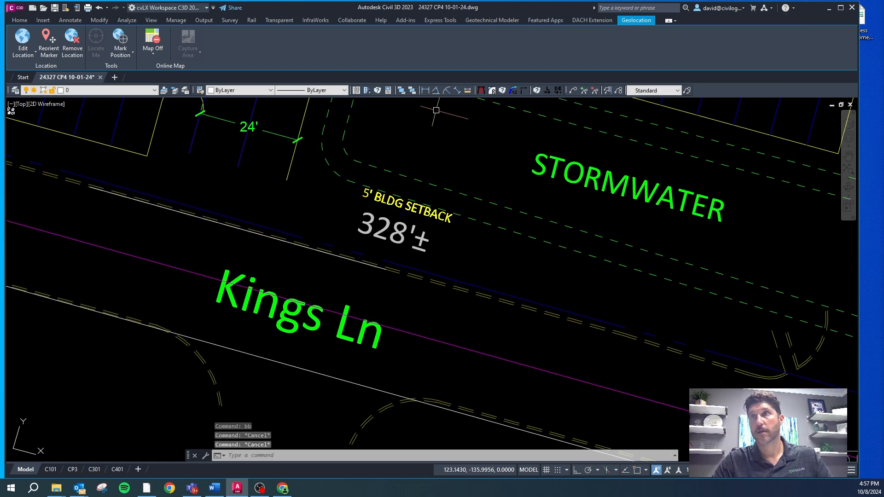
Step: Fillet the drive's east edge to the Kings Ln edge line with a 20 ft radius in no-trim mode
click(491, 93)
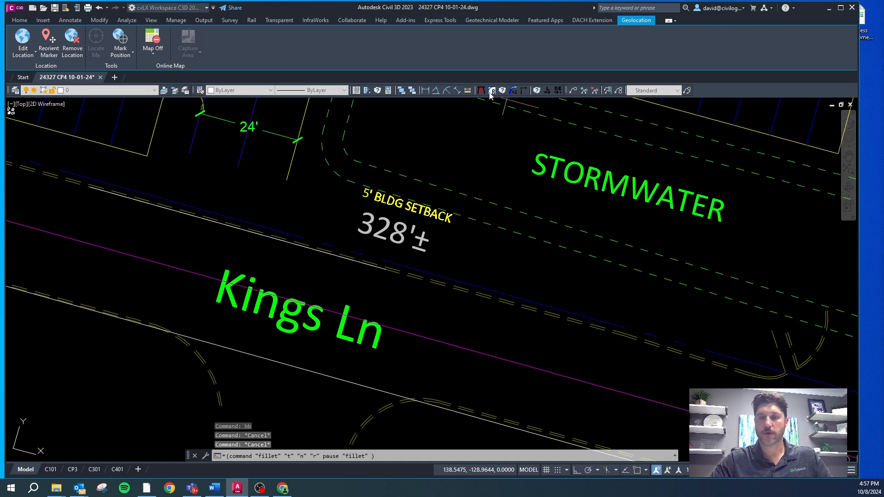
click(293, 178)
click(334, 262)
key(Escape)
key(Escape)
text(f)
key(Return)
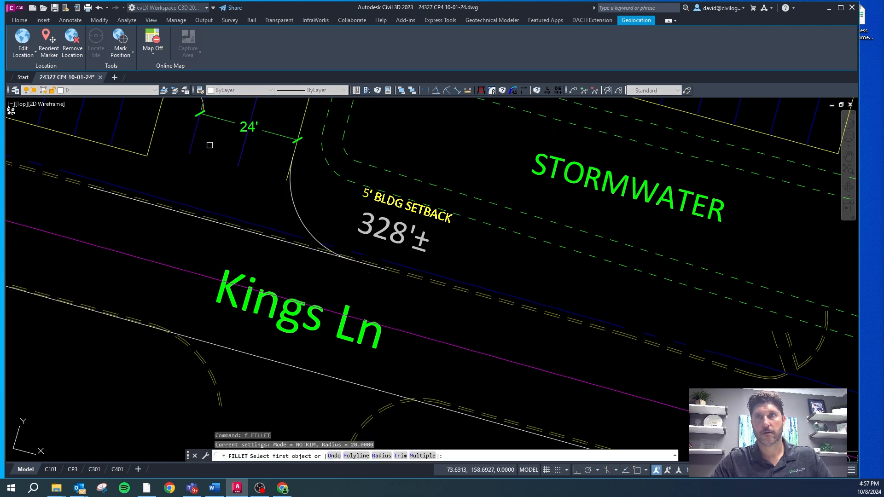
scroll(212, 153, down, 4)
scroll(243, 162, up, 4)
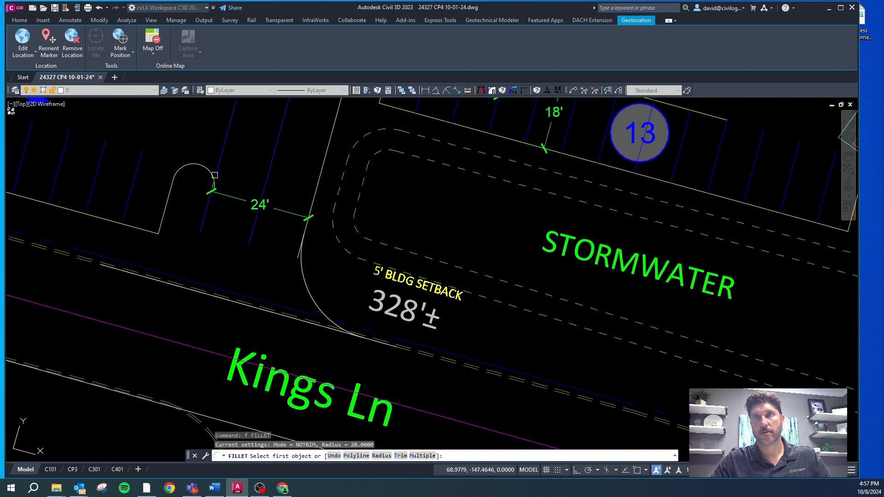
scroll(200, 178, up, 3)
key(Escape)
click(196, 156)
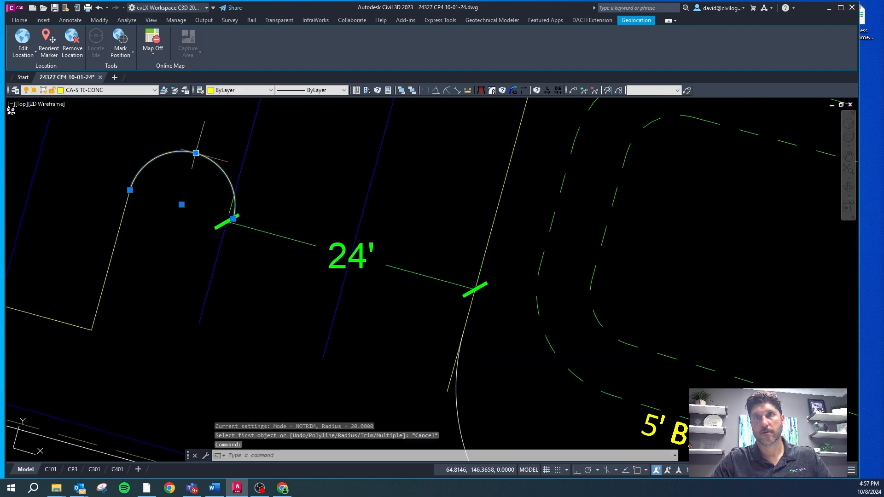
scroll(351, 211, down, 4)
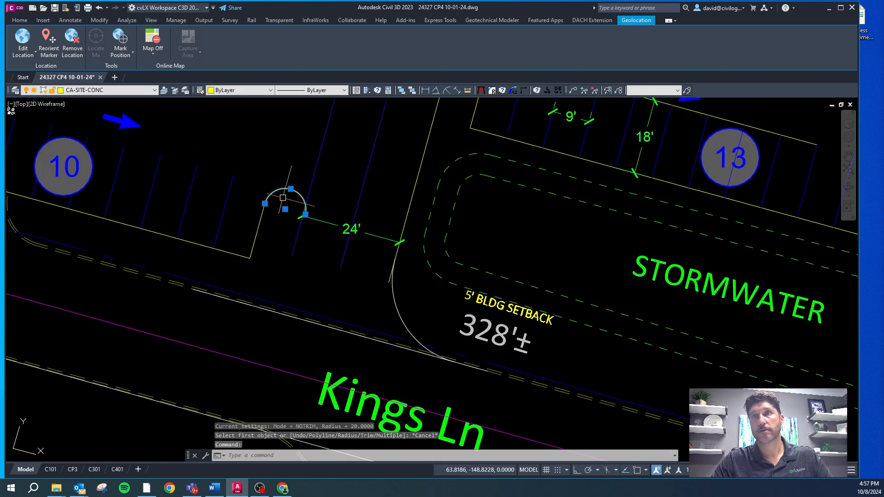
scroll(341, 234, down, 3)
scroll(316, 223, up, 4)
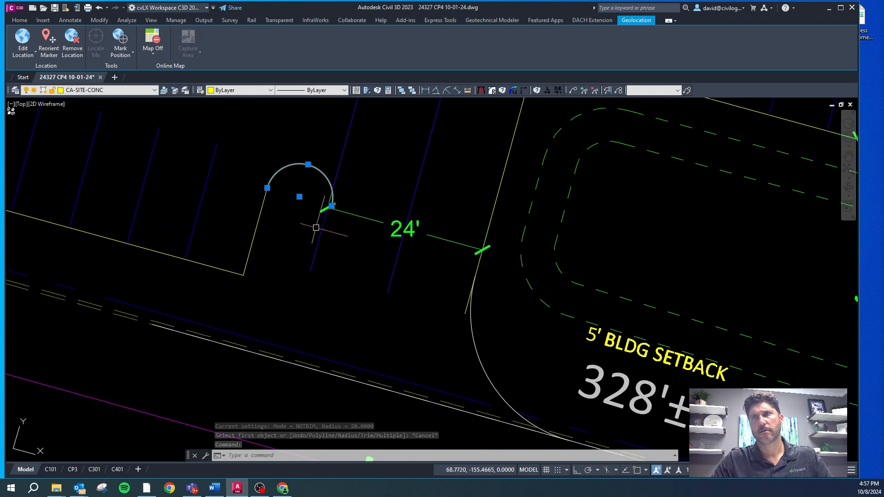
key(Escape)
Step: Match the blue west drive edge line beside the 10-space row to the east curb line on layer CA-SITE-CONC
click(321, 228)
text(mp)
key(Return)
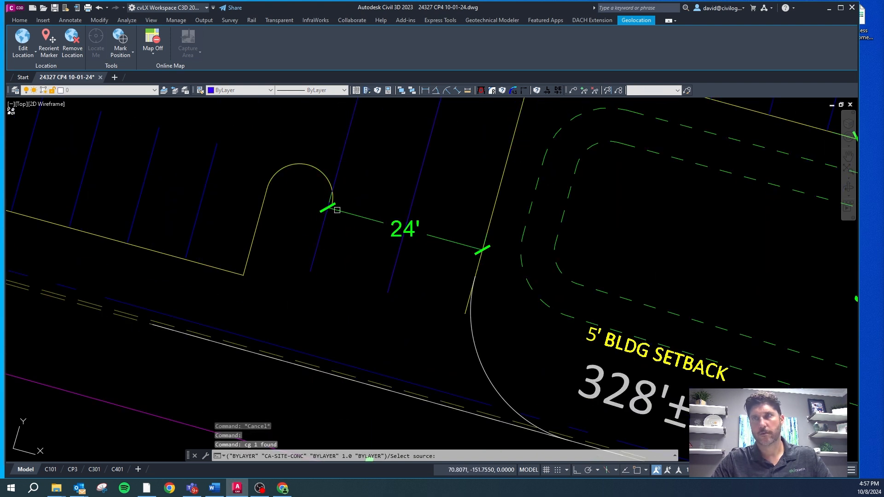
click(491, 216)
key(Escape)
key(Escape)
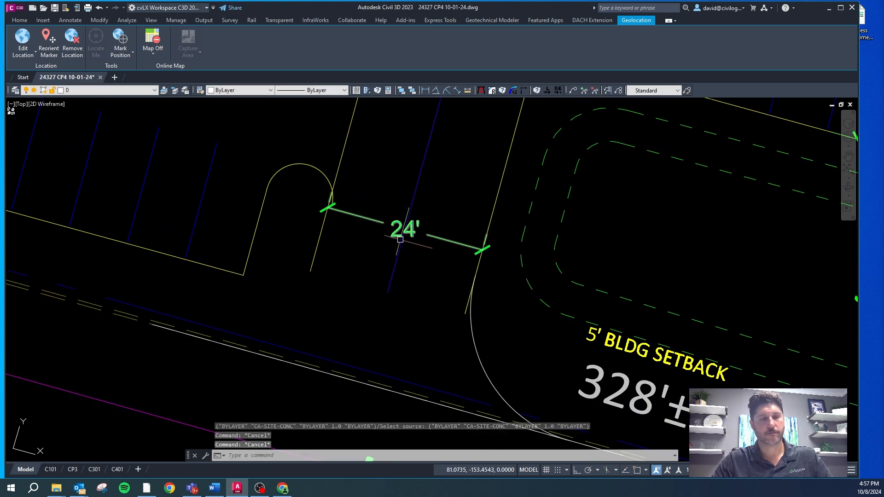
Step: Fillet the drive's west edge to the Kings Ln edge line with a 20 ft radius and erase both road edge line pieces
text(f)
key(Return)
click(324, 229)
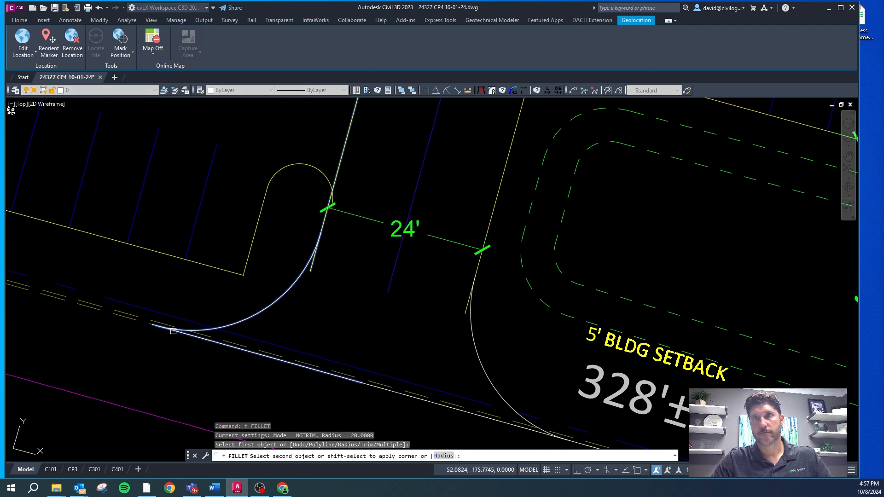
click(180, 332)
key(Escape)
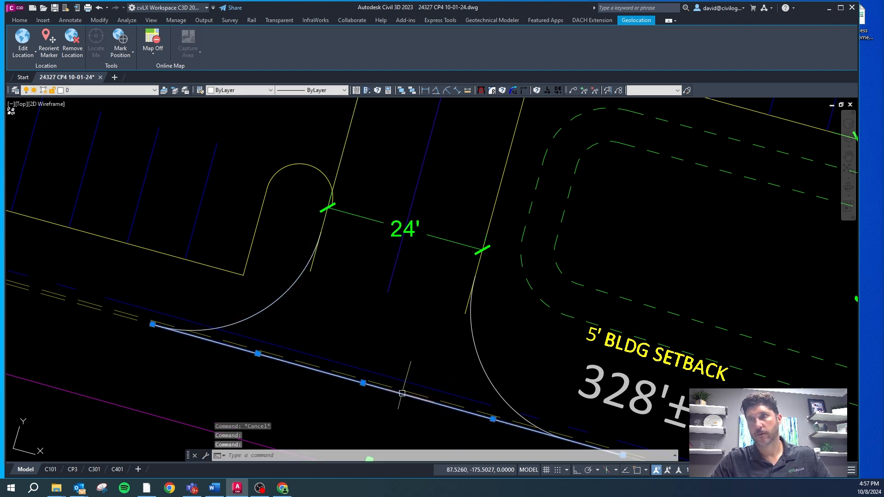
key(Delete)
Step: Match both entrance fillet arcs to the west curb line on layer CA-SITE-CONC
click(519, 325)
click(454, 359)
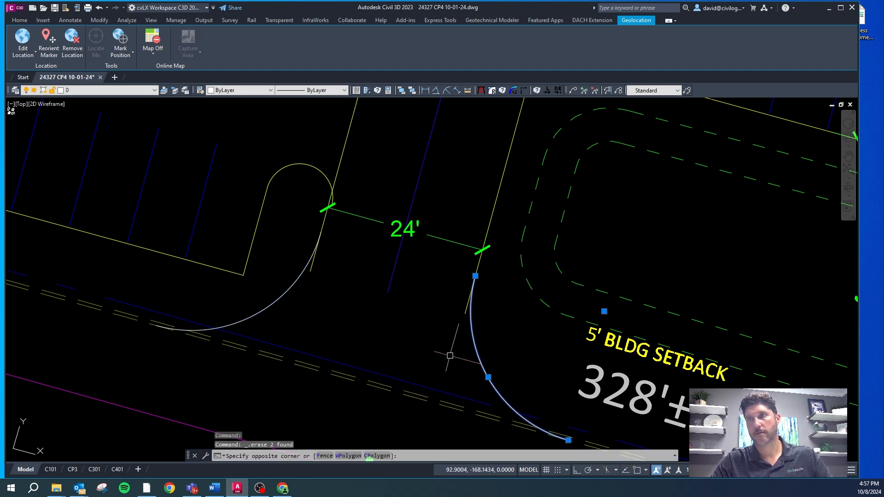
click(288, 289)
text(cg)
key(Return)
click(340, 160)
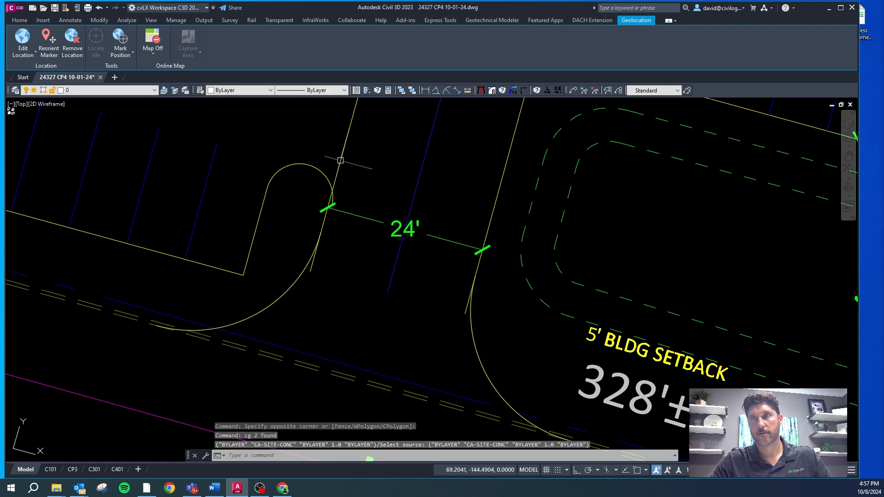
Step: Stretch the south end of the drive's west curb line back to the west fillet arc's endpoint
click(329, 203)
click(310, 271)
shift+right_click(311, 238)
key(e)
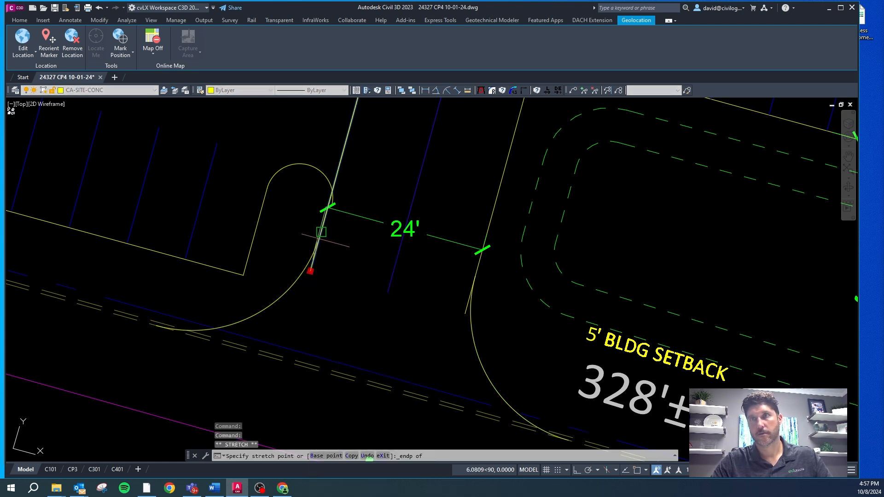
click(320, 232)
key(Escape)
Step: Stretch the south end of the drive's east curb line back to the east fillet arc's endpoint
click(465, 314)
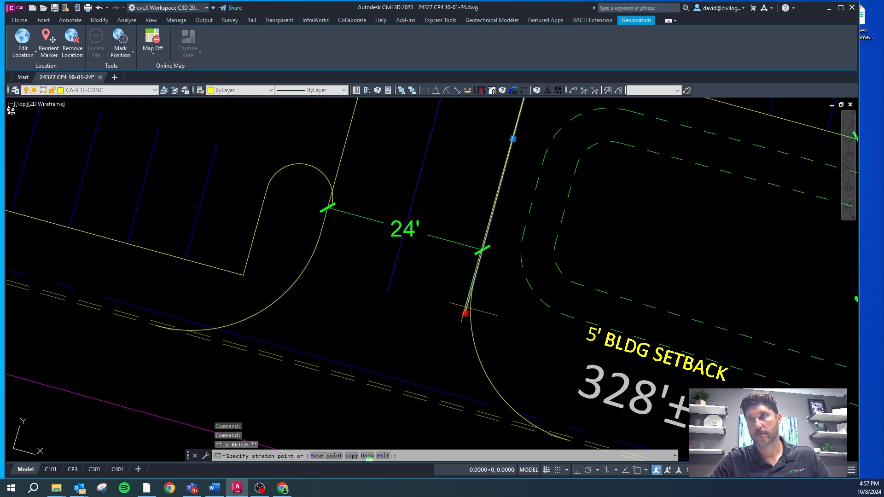
shift+right_click(467, 306)
key(e)
click(474, 276)
key(Escape)
Step: Select the southwest stall row's stripes, its south curb line, the end island and the count symbol marked 10
scroll(410, 280, down, 2)
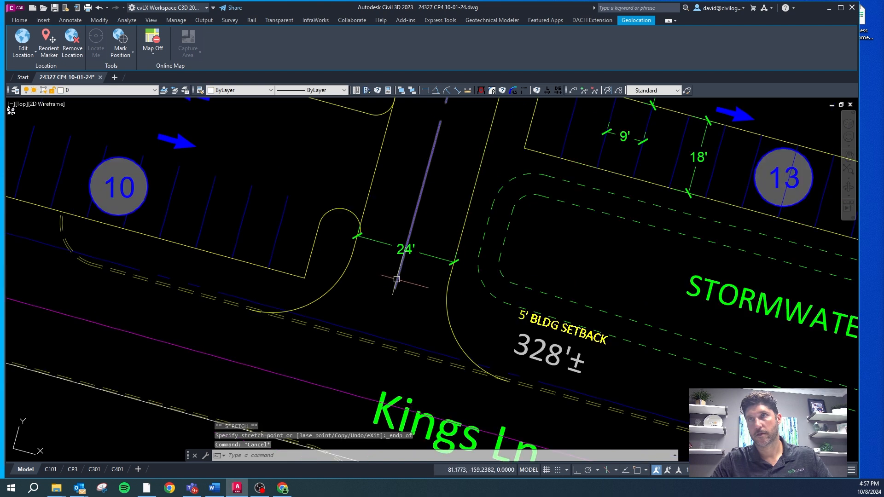
scroll(396, 272, up, 2)
key(Escape)
click(328, 201)
click(313, 185)
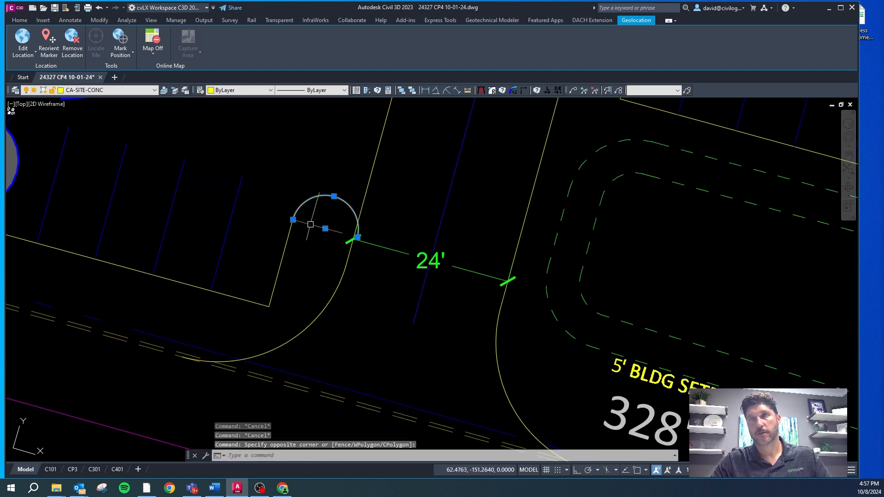
scroll(435, 261, down, 2)
click(339, 293)
click(267, 231)
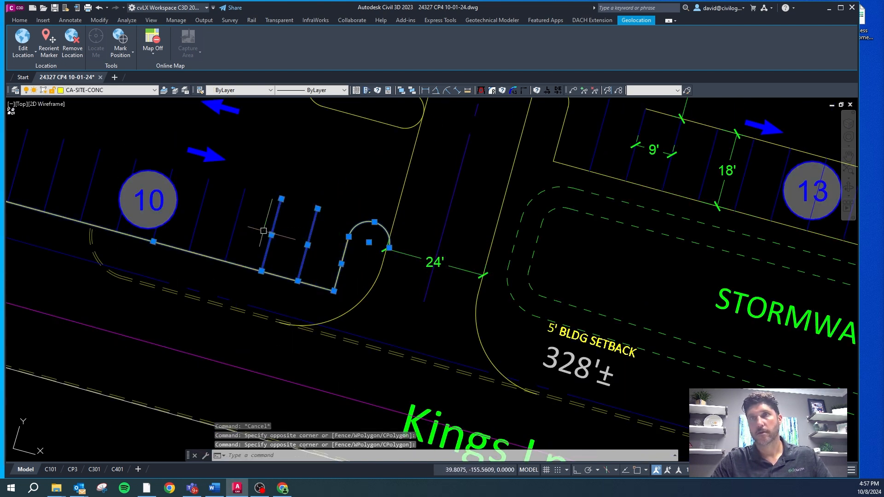
click(256, 227)
click(134, 192)
click(161, 145)
click(50, 171)
scroll(468, 299, down, 4)
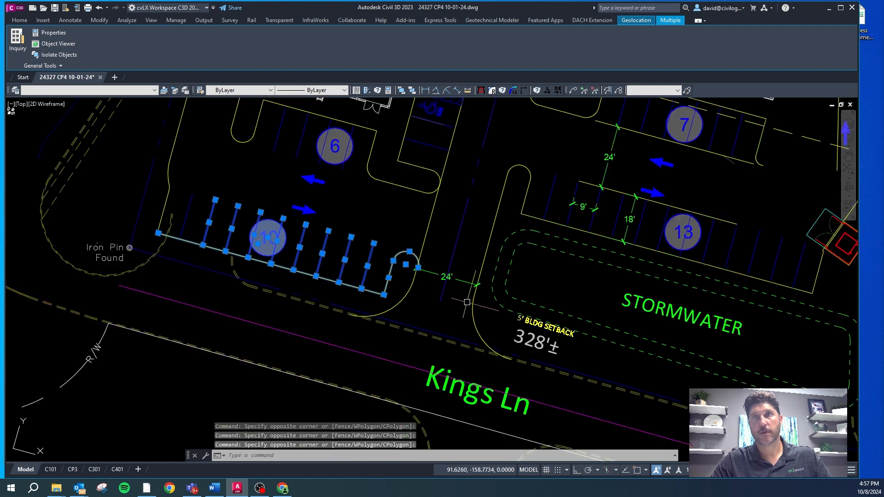
scroll(255, 229, up, 4)
click(354, 265)
click(301, 255)
scroll(698, 346, up, 4)
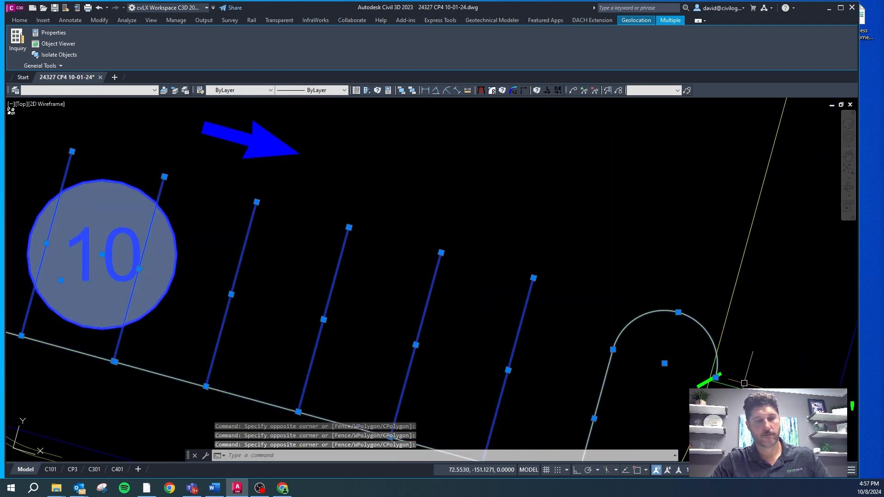
key(Return)
click(729, 364)
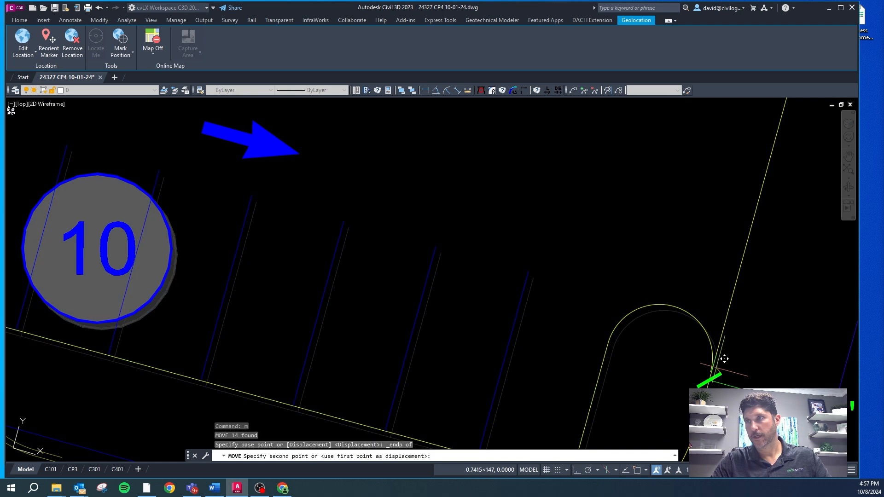
click(724, 360)
Step: Move the previously selected stall row from the end island arc's endpoint perpendicular to the drive's west curb line
text(m)
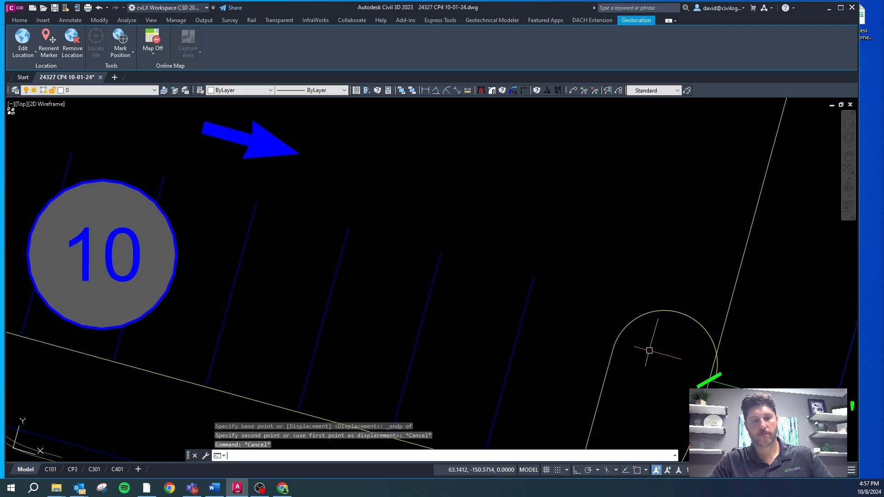
key(Return)
text(p)
key(Return)
key(Return)
shift+right_click(696, 346)
click(728, 199)
click(704, 327)
shift+right_click(710, 313)
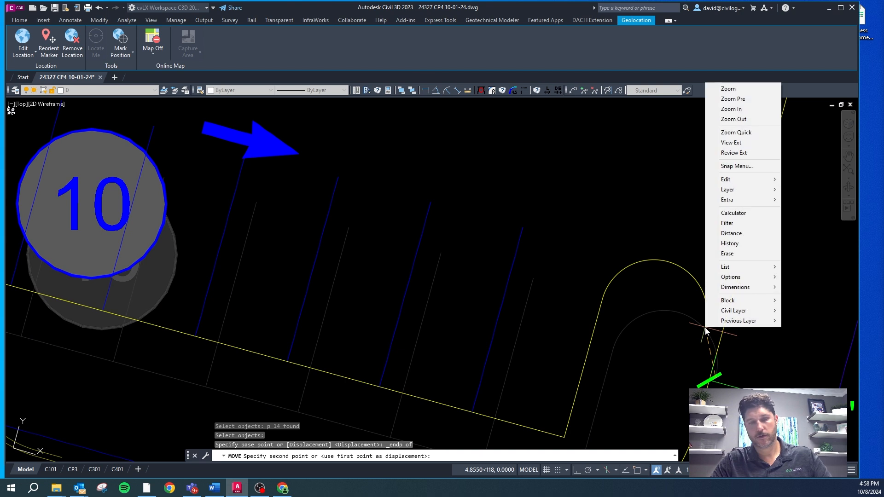
click(731, 252)
key(Escape)
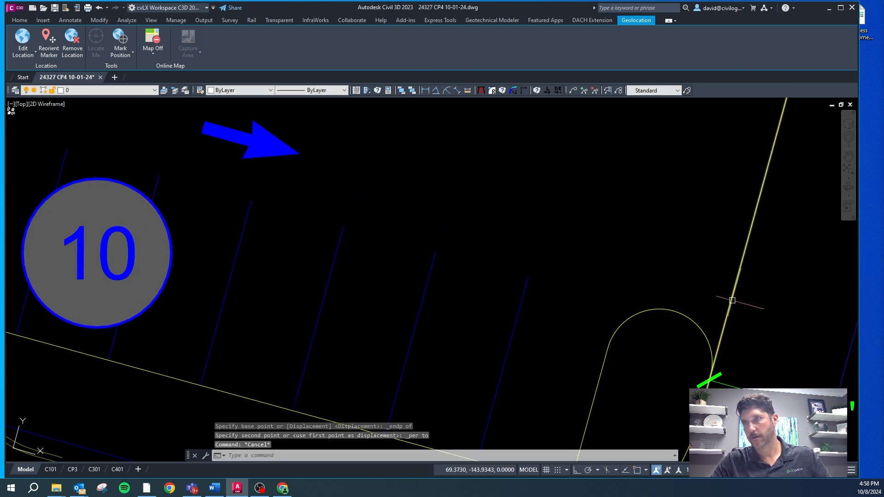
Step: Erase the long west curb line of the entrance drive running past the end island
scroll(673, 307, down, 4)
key(Escape)
click(704, 313)
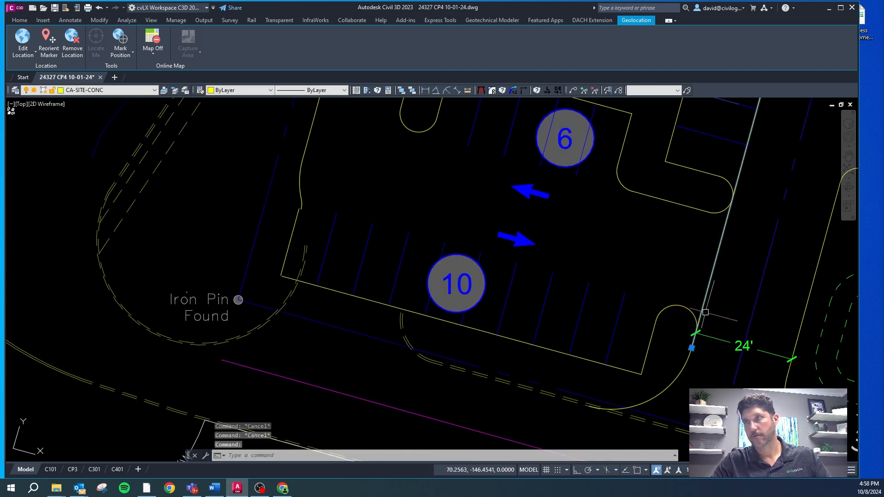
key(Delete)
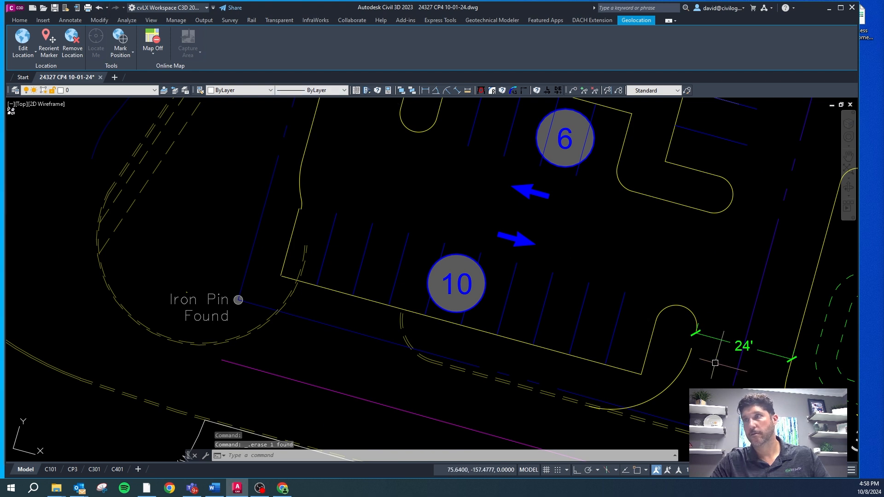
Step: Draw a line joining the end island arc's endpoint to the north endpoint of the west entrance fillet arc
scroll(715, 363, up, 5)
key(Escape)
key(Escape)
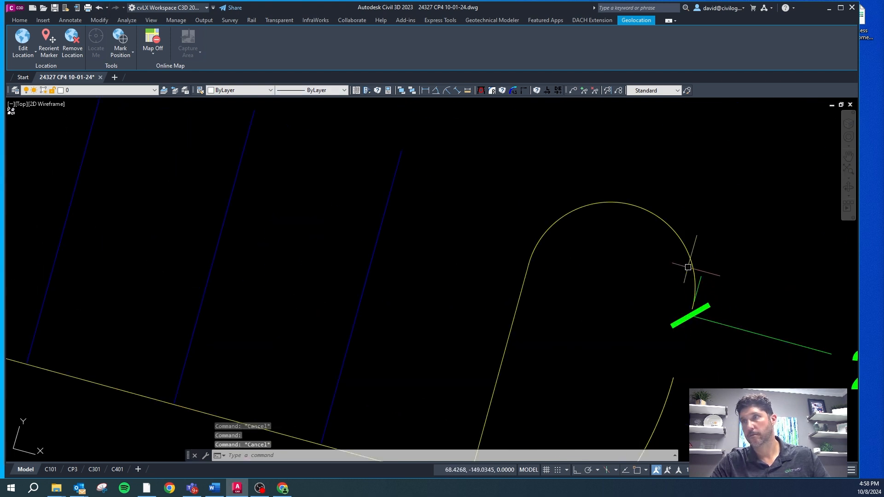
text(l)
key(space)
shift+right_click(675, 382)
key(e)
click(673, 378)
Step: Match the new connecting line to the end island's curb on layer CA-SITE-CONC
key(Escape)
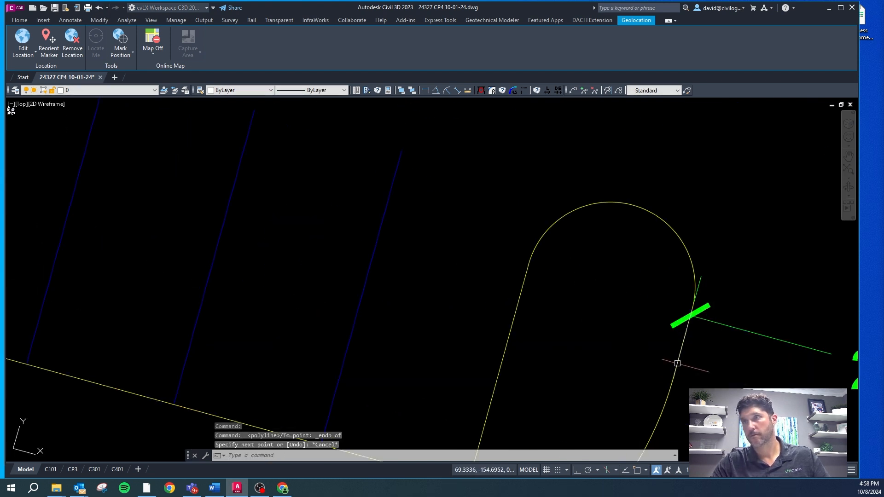
click(677, 363)
key(Escape)
key(Escape)
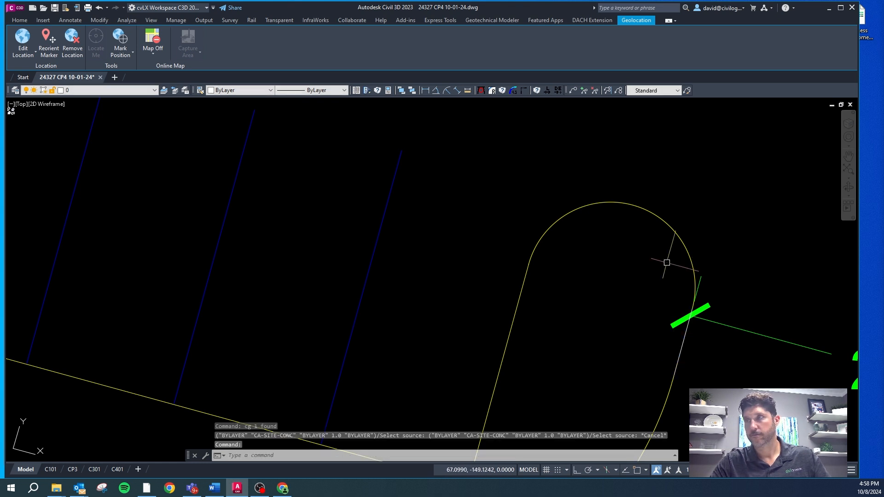
click(685, 356)
click(672, 354)
text(cg)
key(space)
click(694, 275)
Step: Realign the UCS with the west curb line of the southwest parking area
key(F1)
scroll(639, 327, down, 5)
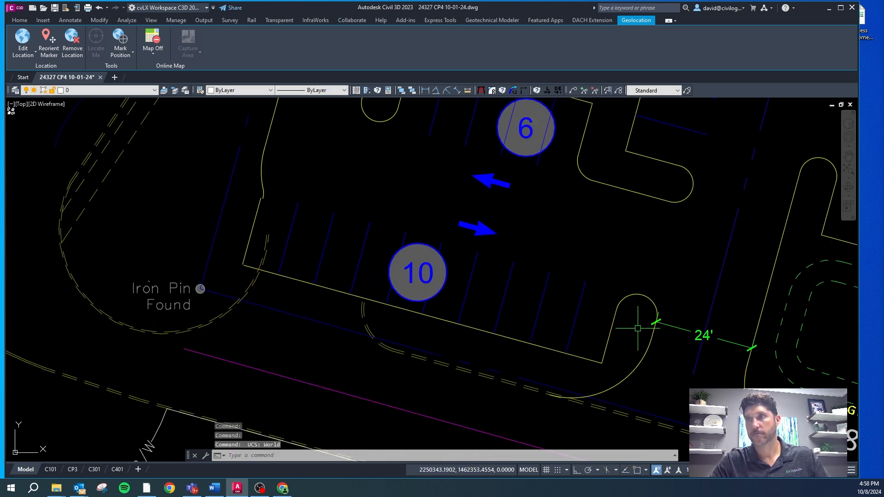
scroll(263, 181, up, 3)
click(261, 177)
scroll(256, 244, down, 3)
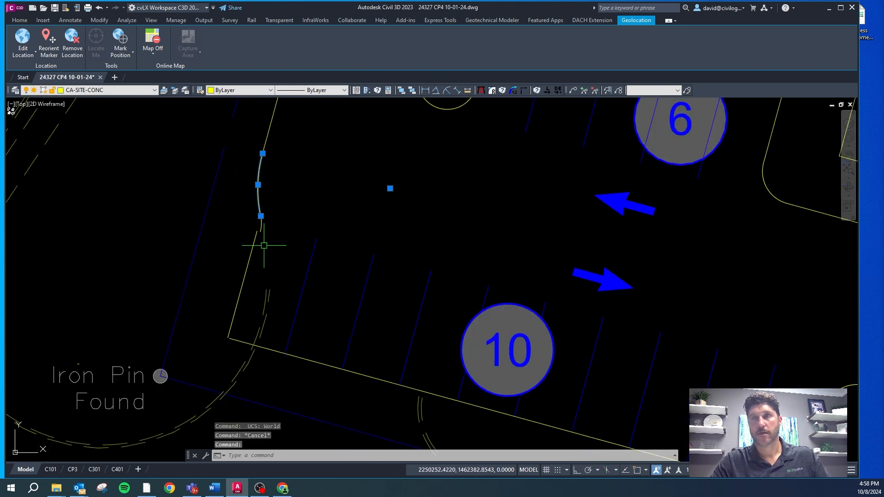
key(Escape)
key(Escape)
scroll(266, 177, up, 2)
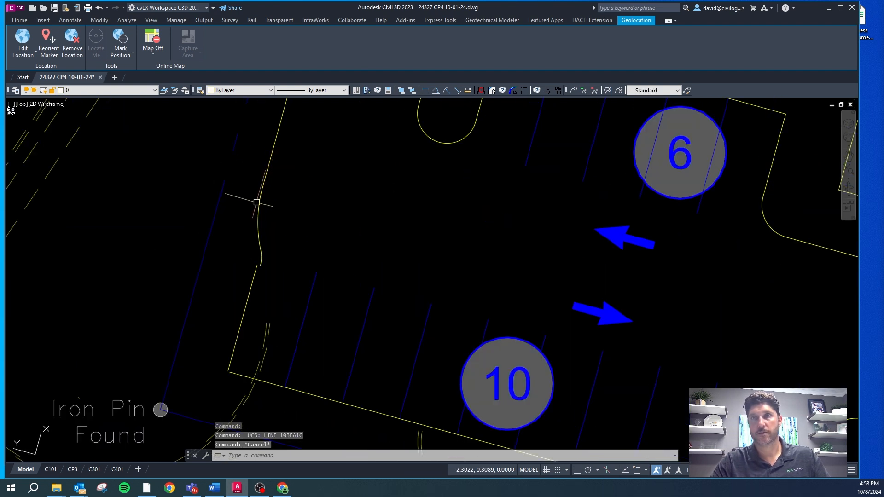
Step: Move the larger west curb arc about 1.9 ft south along the curb direction with Ortho on
click(258, 202)
text(m)
key(space)
click(309, 204)
key(F8)
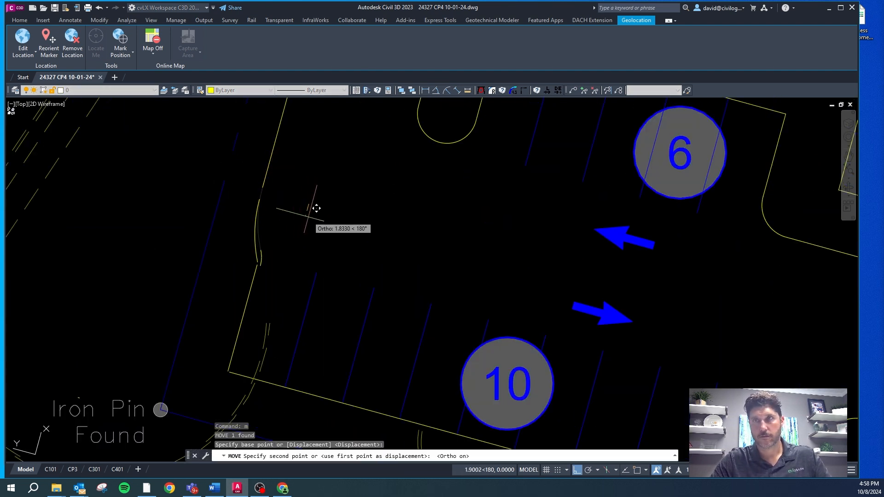
click(308, 216)
key(Escape)
Step: Erase the small leftover curb arc and fillet the moved arc to the stall row's west curb with a 5 ft radius
click(261, 250)
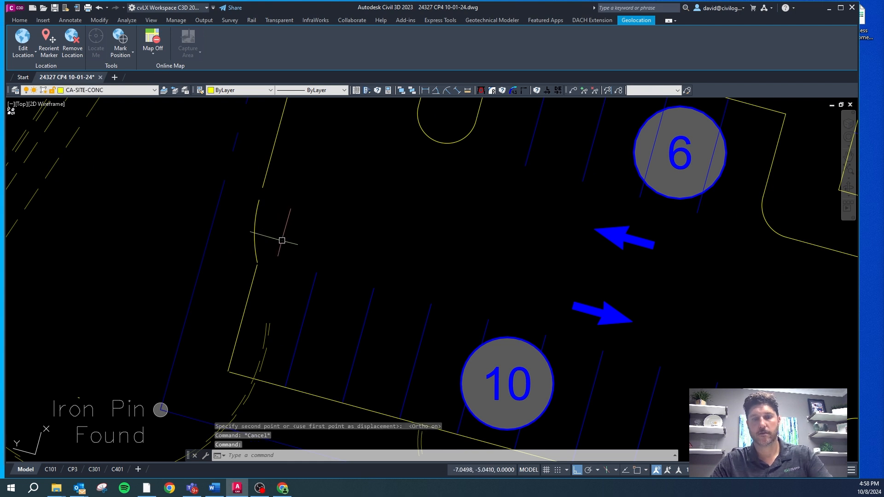
key(Delete)
key(Escape)
click(514, 92)
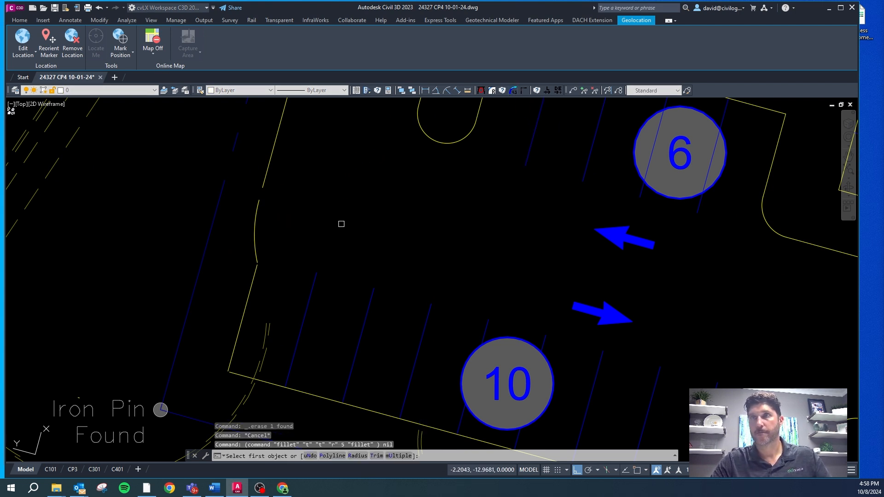
click(257, 252)
key(Escape)
key(Escape)
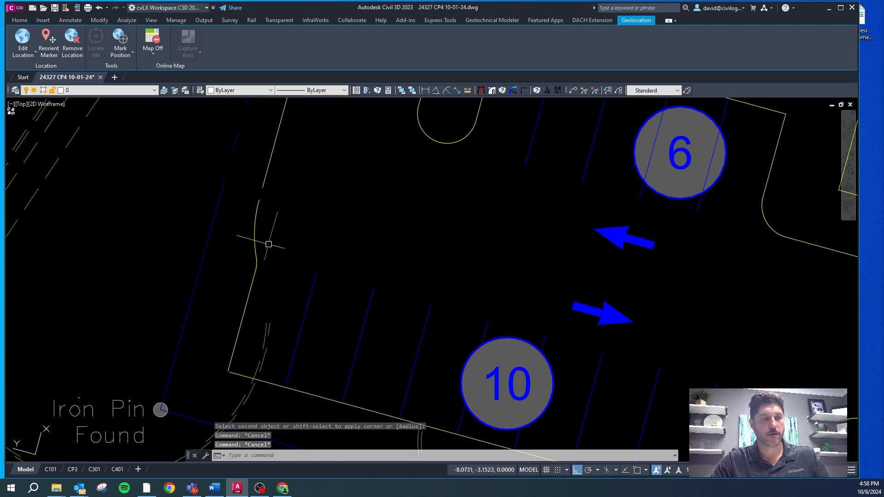
Step: Stretch the south end of the west curb line to the moved arc's north endpoint
click(263, 189)
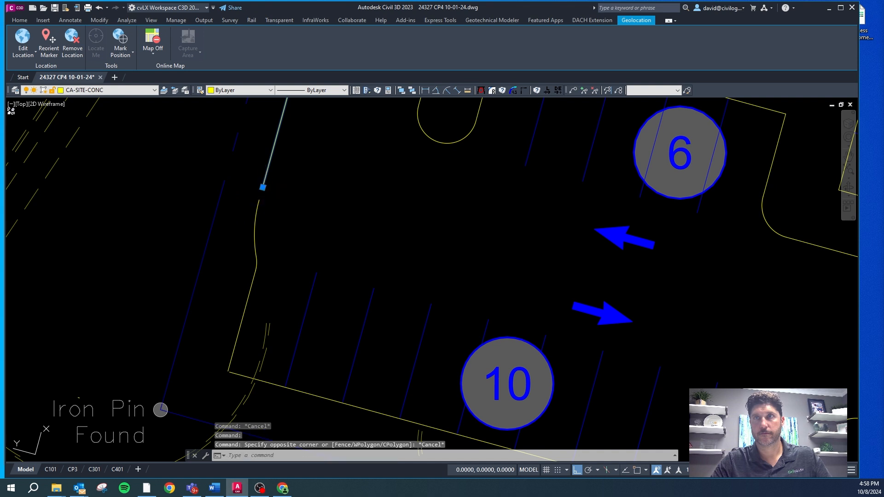
click(263, 187)
key(Escape)
scroll(239, 194, down, 4)
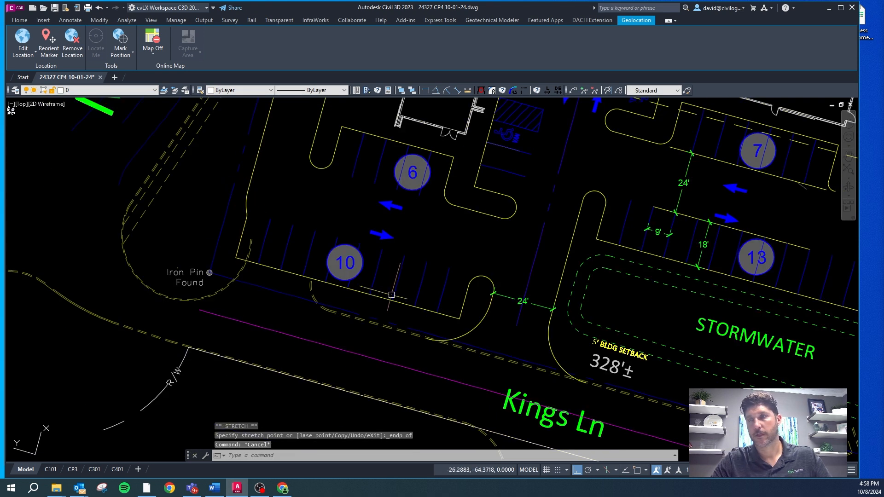
Step: Erase the leftover line along the north end of the 13-stall row
scroll(368, 281, down, 2)
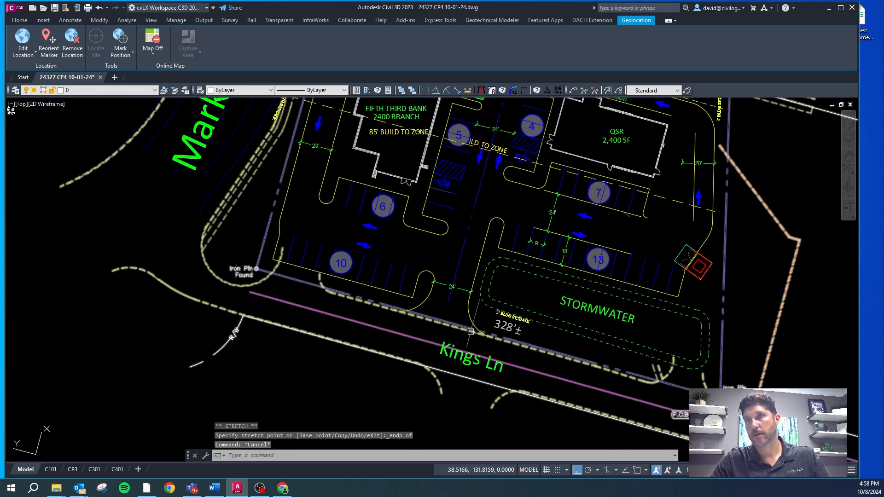
scroll(564, 229, up, 2)
click(548, 233)
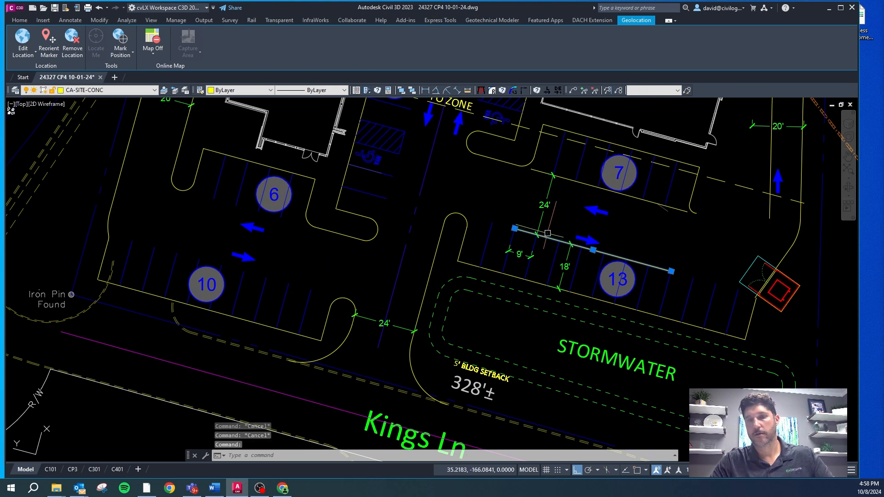
key(Delete)
Step: Copy the double dumpster enclosure block from the site symbol library to the existing dumpster location east of the 13-stall row
scroll(175, 218, down, 2)
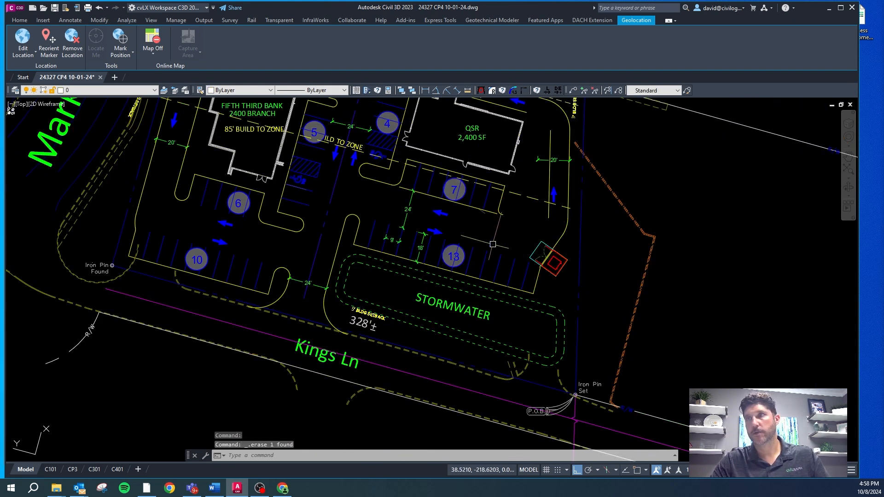
scroll(568, 251, down, 4)
scroll(390, 358, up, 4)
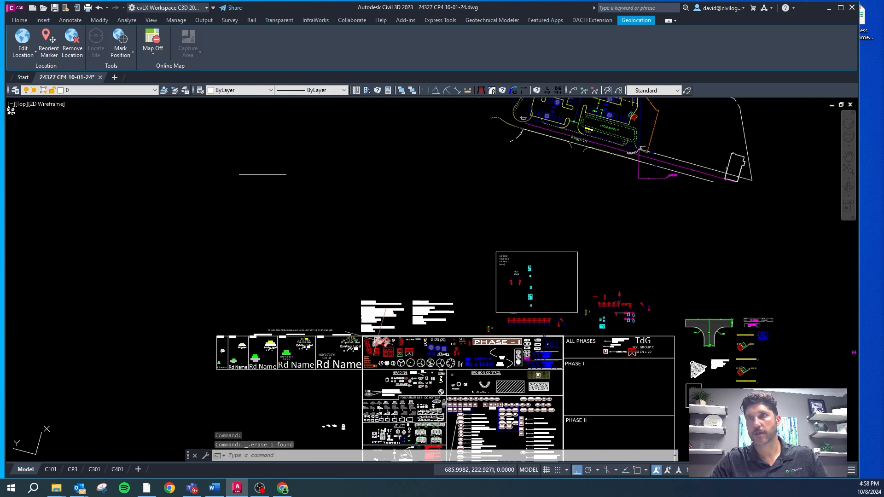
key(Escape)
click(462, 341)
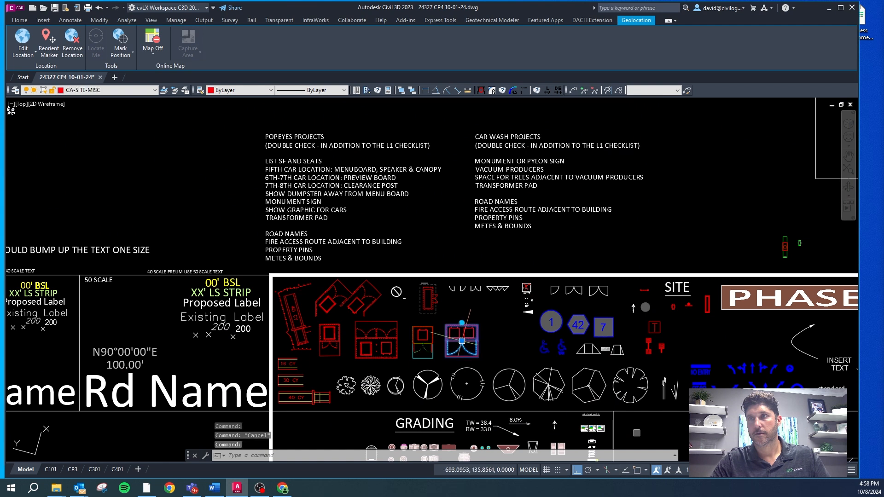
text(co)
key(space)
click(459, 350)
scroll(277, 305, down, 5)
scroll(452, 139, up, 3)
key(F8)
scroll(432, 194, up, 5)
click(437, 298)
scroll(430, 302, up, 5)
key(Escape)
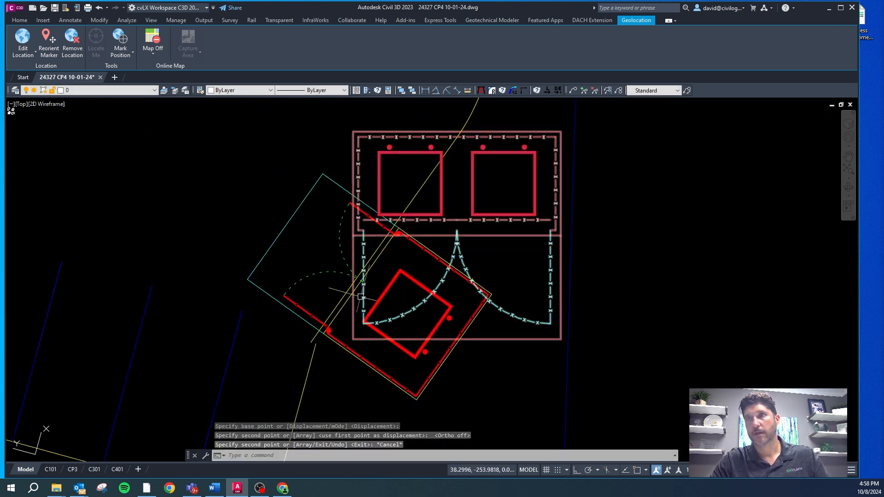
Step: Fillet the diagonal curb to the 13-stall row's east curb with a 0 radius and erase the old single dumpster enclosure
click(349, 289)
key(Escape)
key(Escape)
click(524, 90)
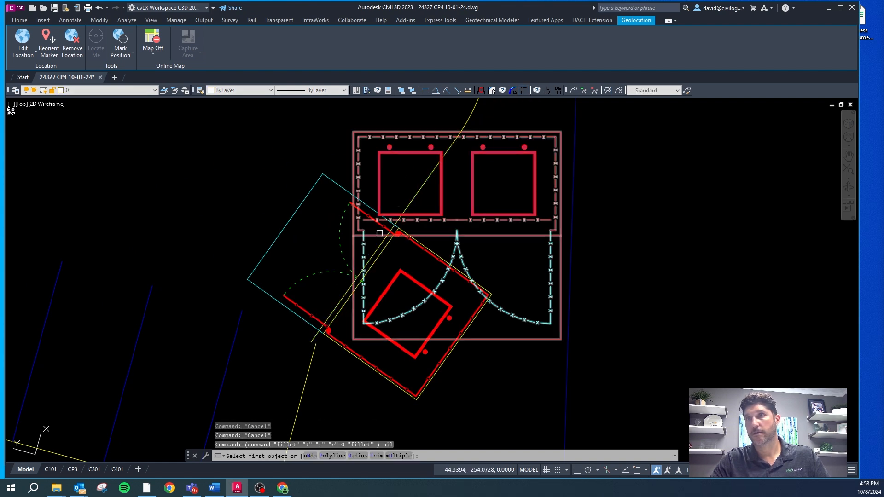
click(371, 254)
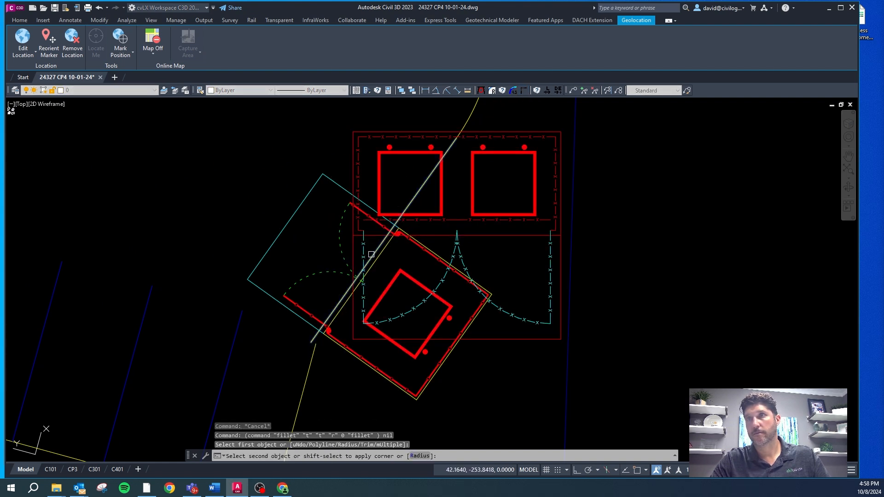
click(314, 358)
click(296, 317)
key(Delete)
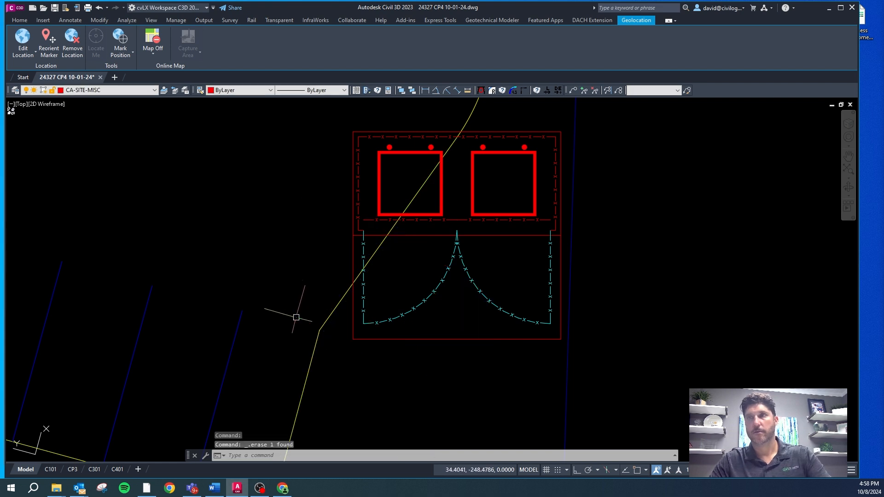
Step: Draw a line across the gate opening of the double dumpster enclosure between its two side endpoints
click(437, 215)
key(Escape)
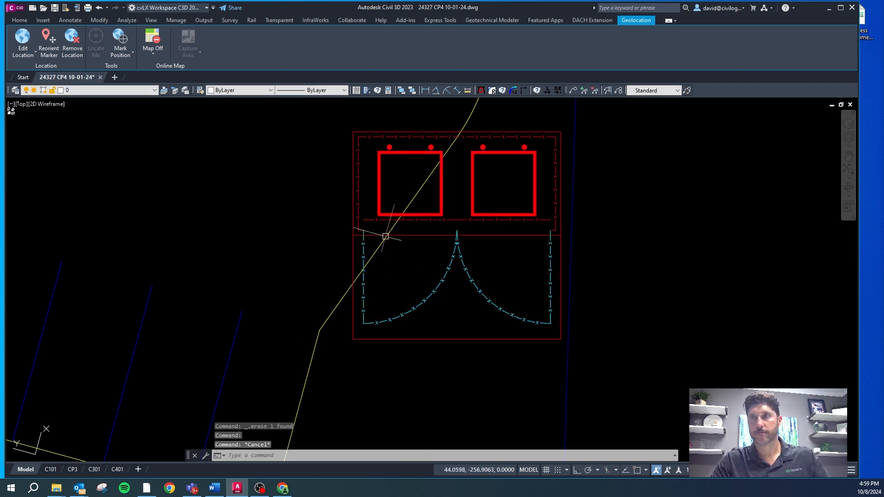
shift+right_click(553, 237)
key(e)
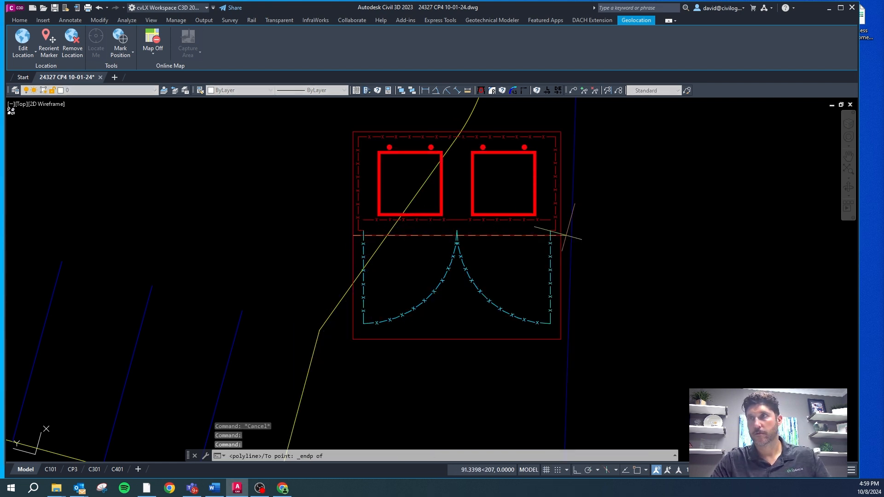
click(560, 235)
key(Escape)
Step: Rotate the double dumpster enclosure with its gate line parallel to the diagonal curb, using the gate line as reference
click(508, 246)
click(475, 222)
text(rp)
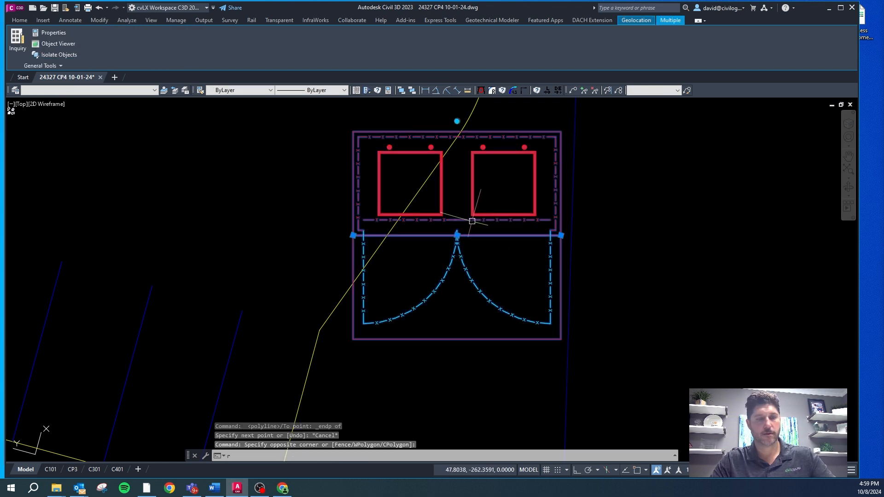
key(Return)
click(404, 233)
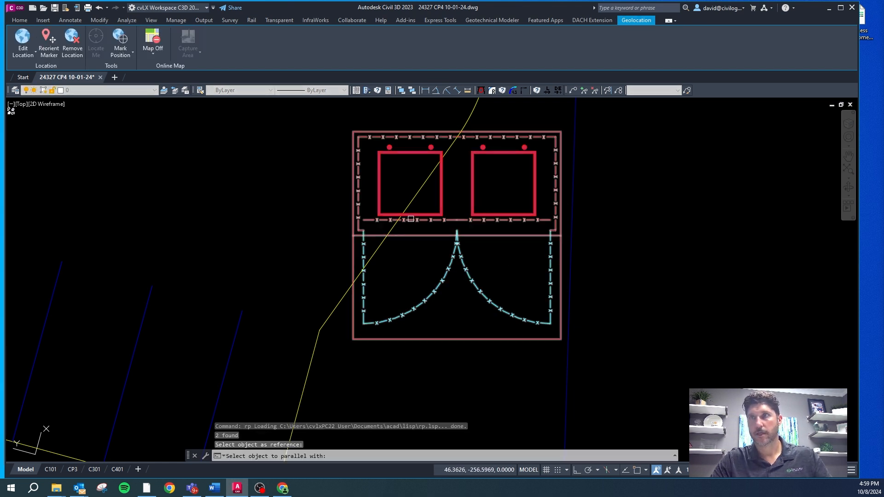
click(420, 187)
key(Escape)
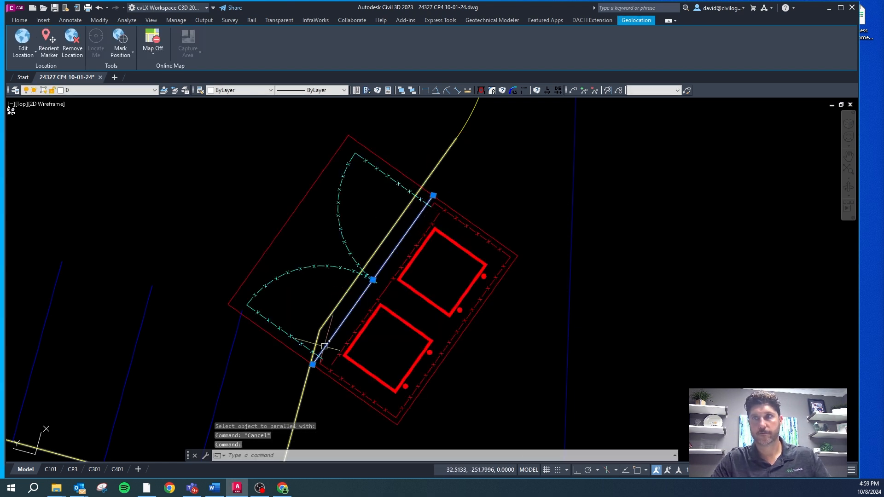
Step: Move the enclosure and its gate line from the line's lower endpoint to a nearest point on the diagonal curb
click(322, 371)
text(m)
key(Return)
text(@)
key(Return)
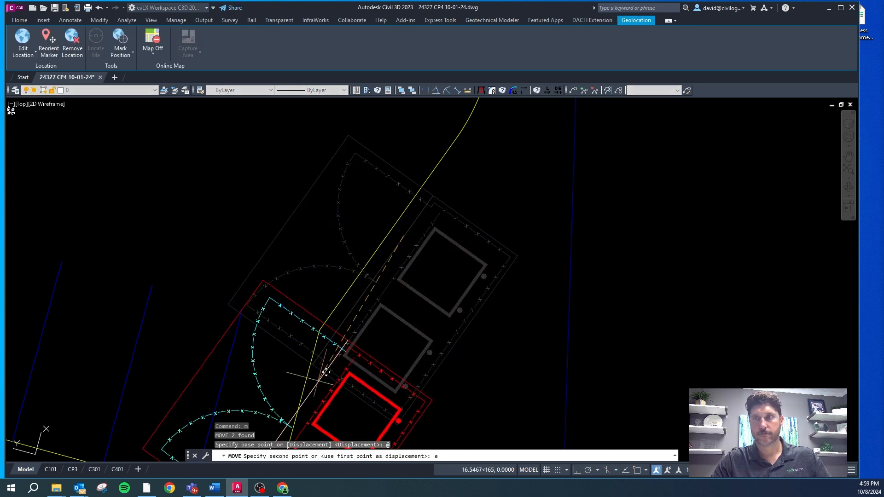
text(e)
right_click(411, 199)
key(Return)
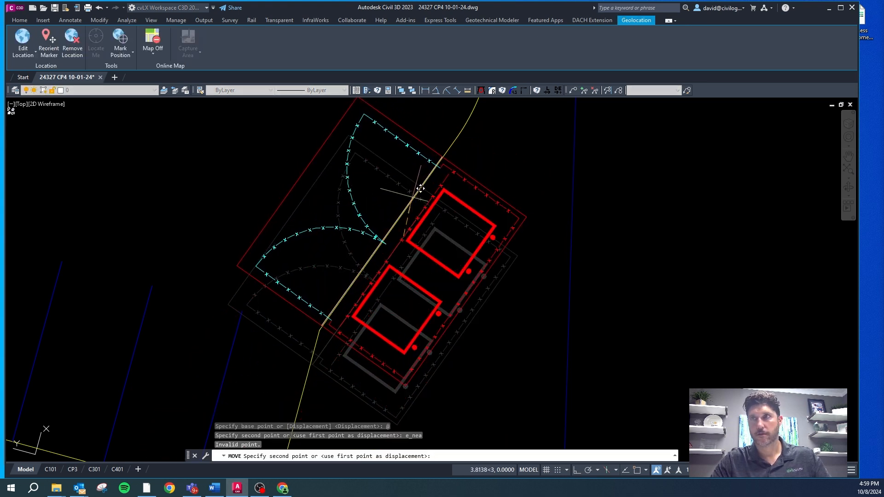
key(Escape)
scroll(374, 267, up, 4)
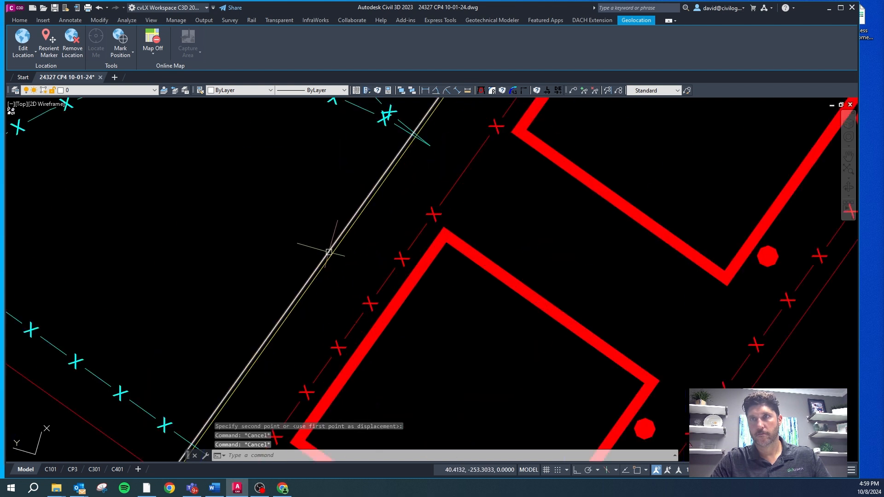
key(Escape)
Step: Move the enclosure and gate line perpendicular to the diagonal curb so the gate line lies on it
click(311, 274)
scroll(252, 373, up, 5)
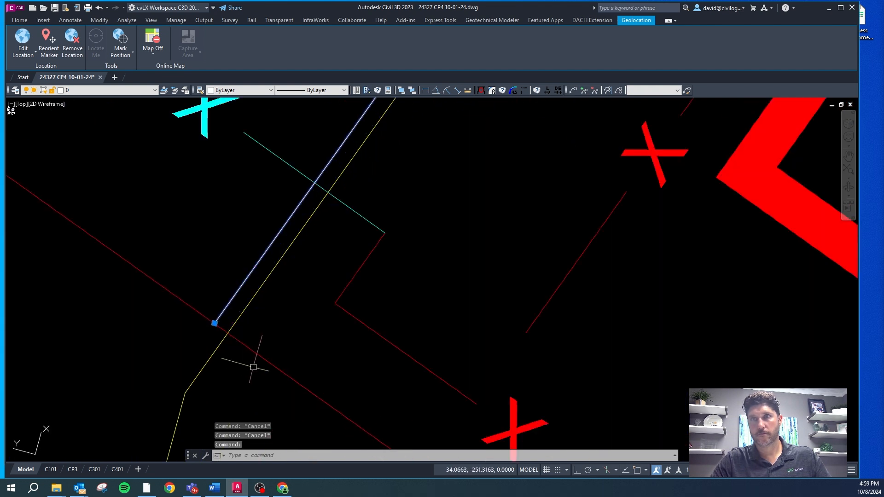
click(213, 313)
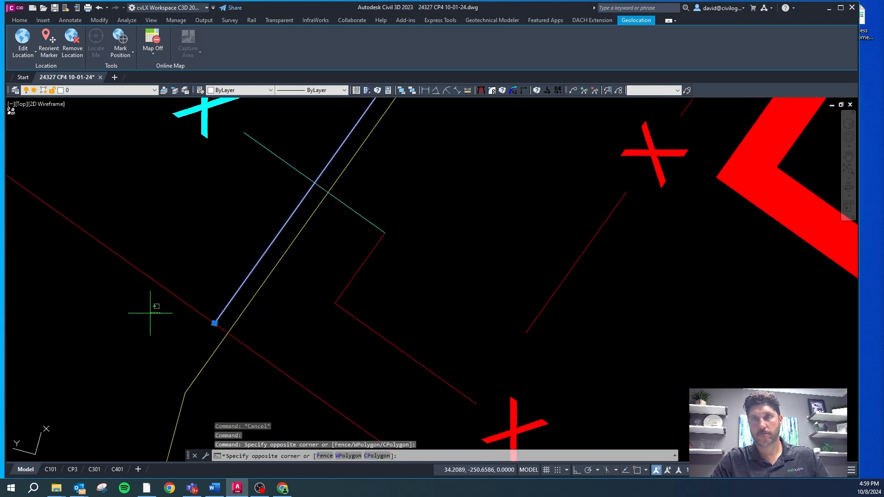
click(102, 243)
text(m)
key(Return)
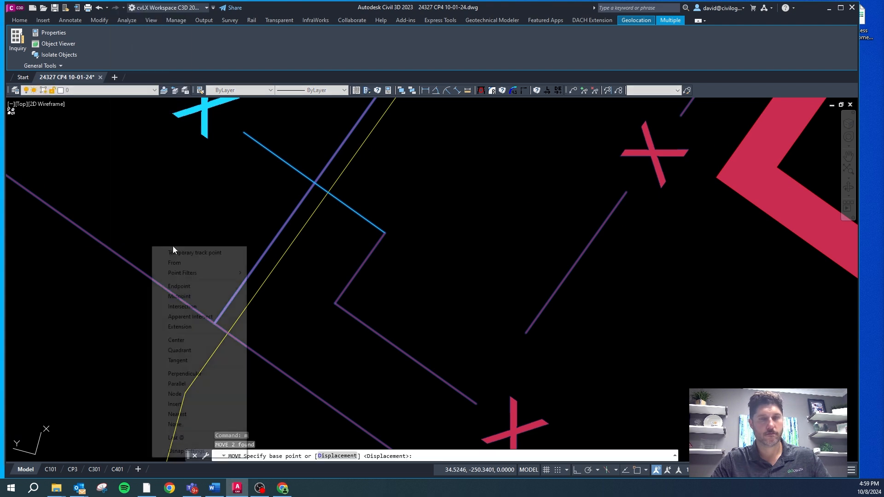
click(245, 280)
shift+right_click(249, 282)
key(p)
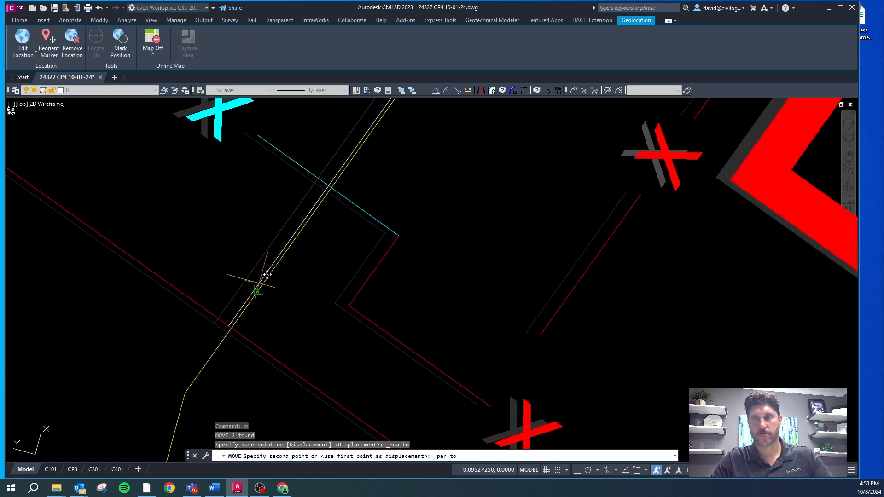
click(259, 283)
key(Escape)
Step: Erase the reference line across the dumpster enclosure's gate opening
scroll(243, 309, down, 8)
click(252, 298)
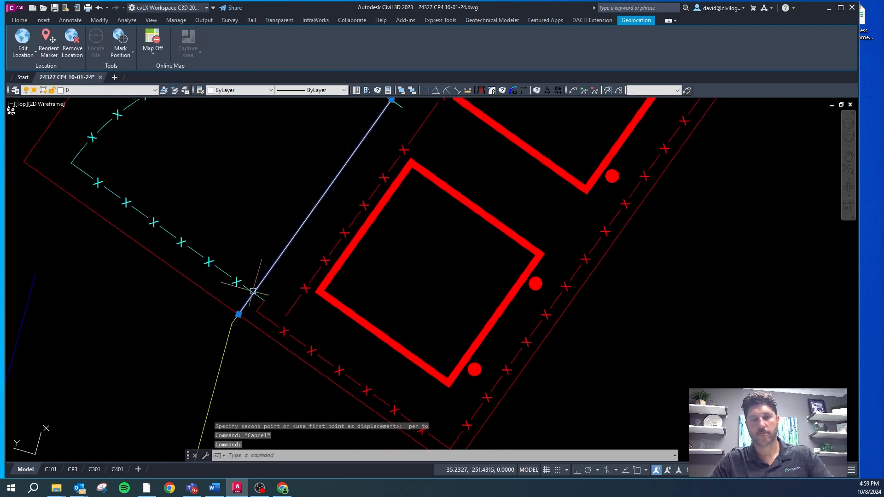
key(Delete)
Step: Measure the width of the one-way drive east of the QSR building
scroll(250, 318, down, 5)
scroll(295, 313, down, 6)
scroll(281, 290, up, 4)
scroll(291, 270, down, 2)
scroll(265, 225, up, 3)
key(Escape)
right_click(288, 257)
key(d)
click(319, 243)
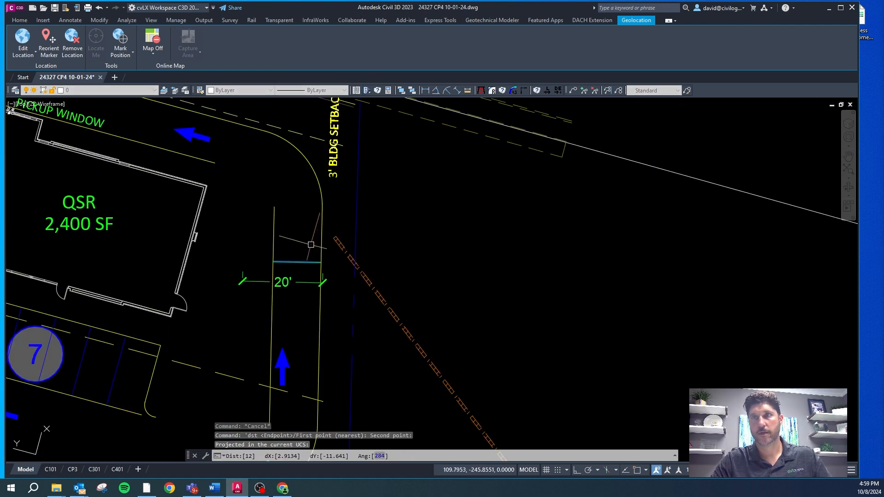
Step: Erase the inner curb line of the drive east of the QSR building
click(271, 249)
scroll(292, 198, down, 2)
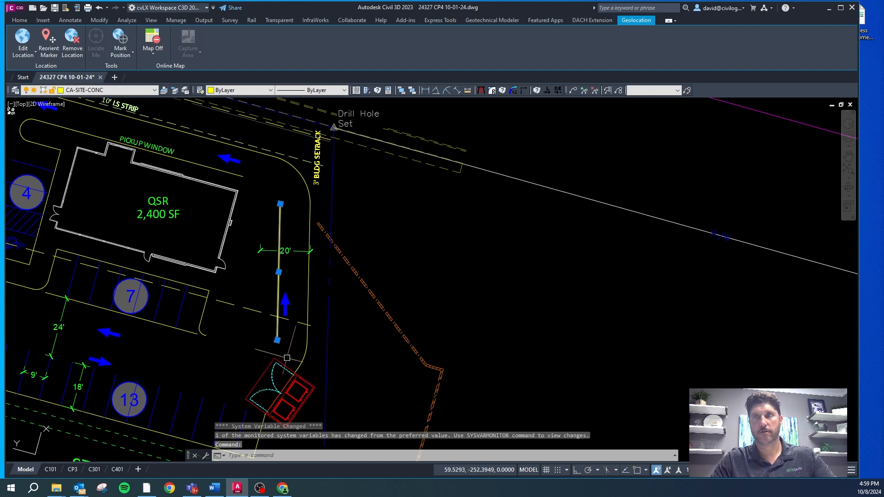
key(Delete)
key(Escape)
key(Escape)
Step: Offset the east drive's outer curb 14 ft toward the QSR building
text(o)
key(Return)
text(14)
key(Return)
click(313, 211)
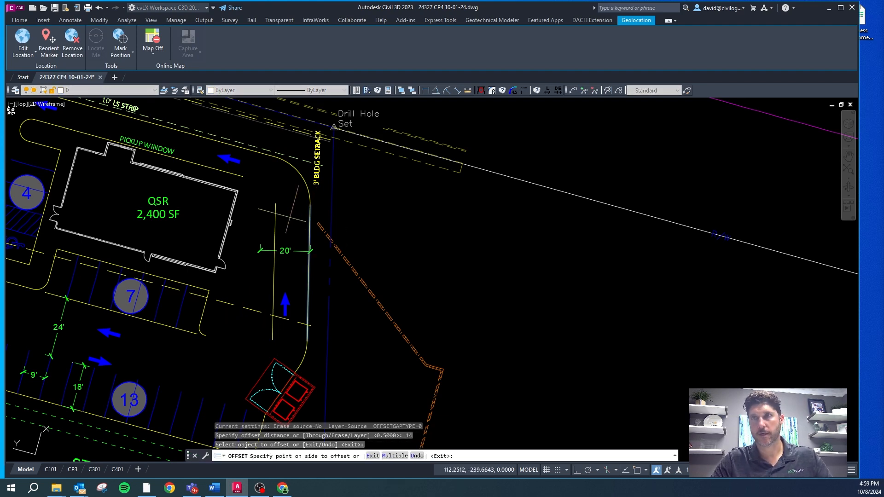
click(276, 230)
key(Escape)
key(Escape)
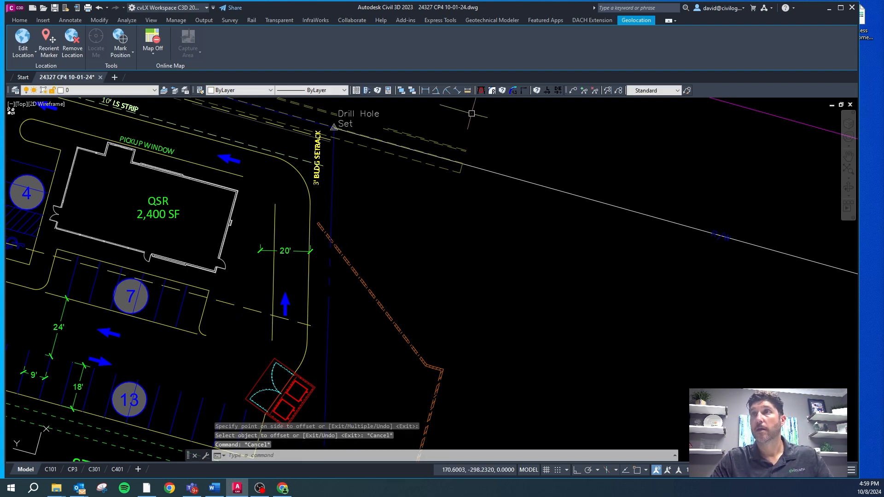
Step: Fillet the inner and outer curbs at the drive's northeast corner with a 10 ft radius, without trimming
click(492, 92)
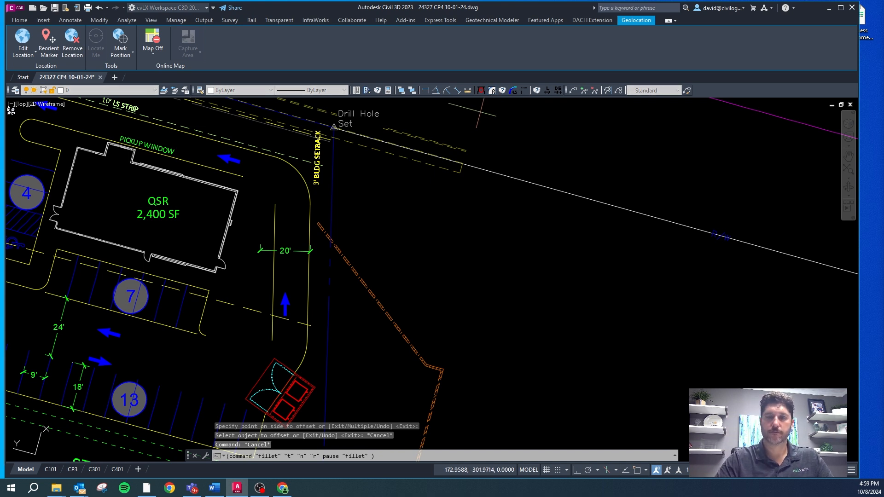
text(10)
key(Return)
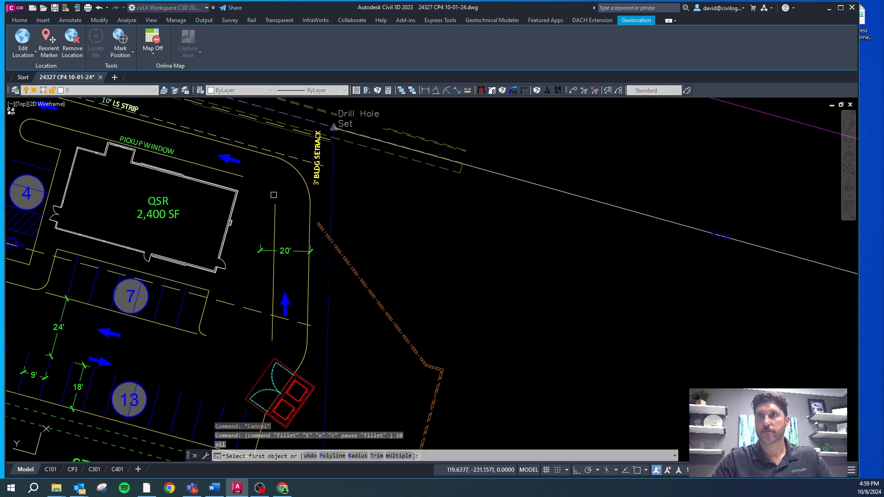
click(274, 210)
click(235, 175)
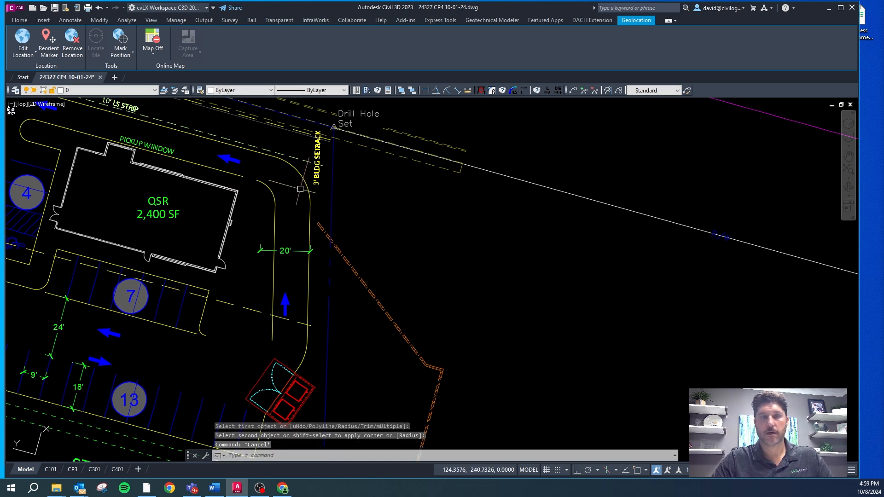
text(f)
key(Return)
click(309, 204)
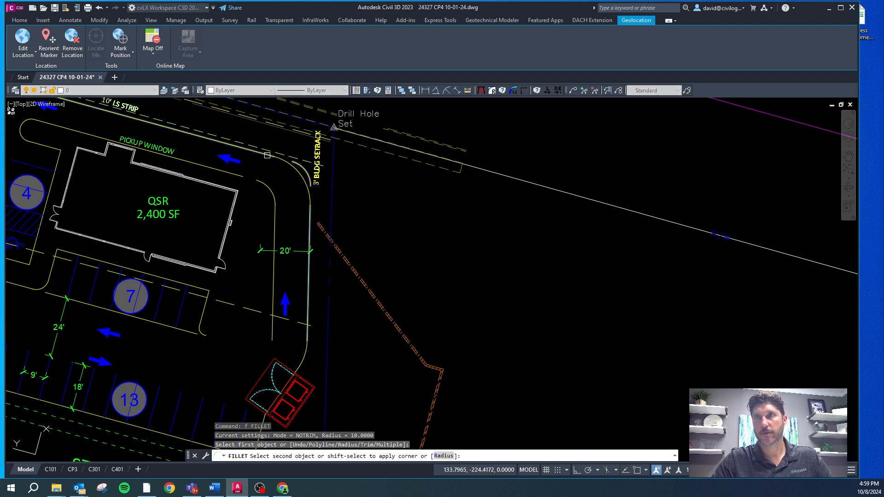
key(Escape)
Step: Erase the old outer corner arc and both untrimmed 10 ft fillet arcs at the drive's northeast corner
click(296, 172)
key(Delete)
key(Escape)
click(308, 174)
key(Delete)
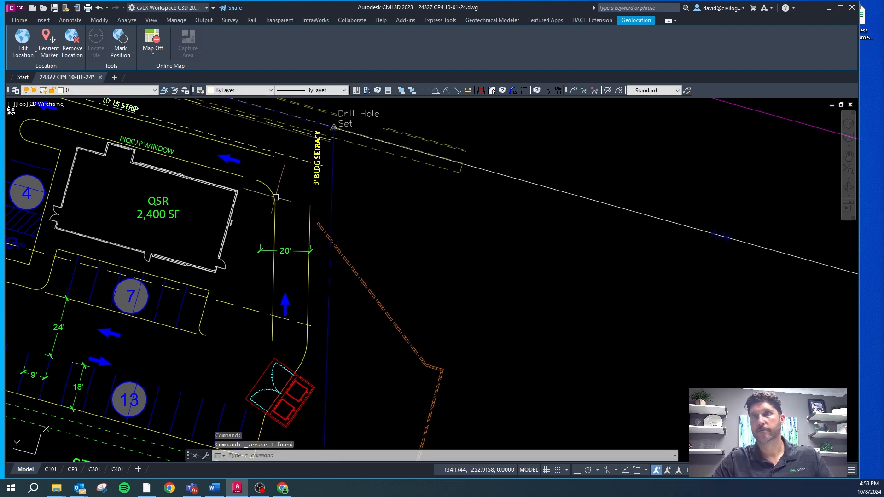
key(Escape)
click(263, 182)
key(Delete)
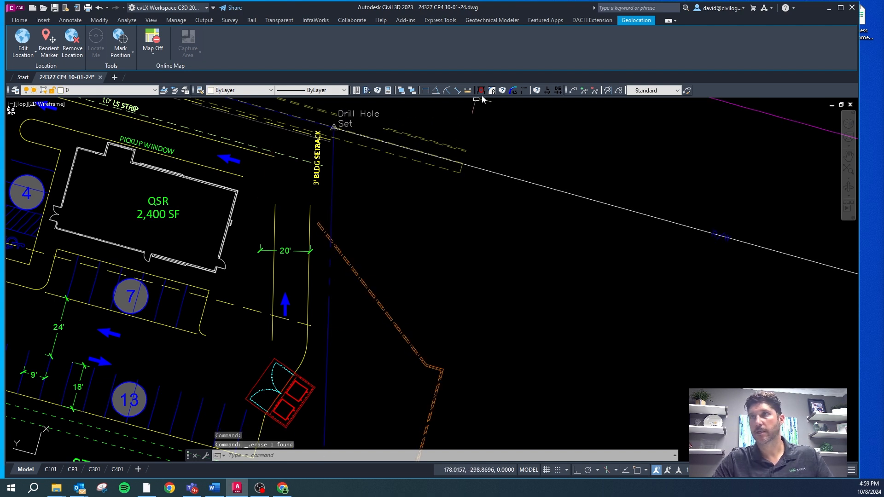
Step: Fillet the inner and outer curbs at the drive's northeast corner with a 10 ft radius, trimming the lines
key(Escape)
text(10)
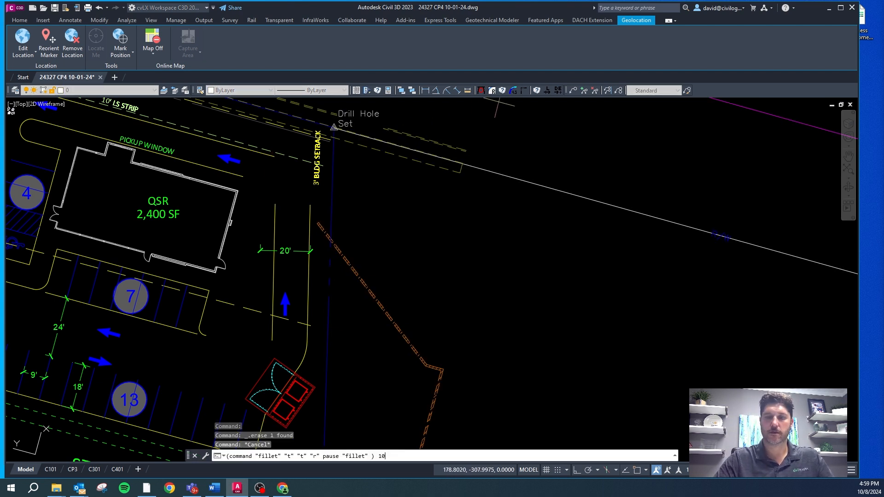
key(Return)
click(242, 174)
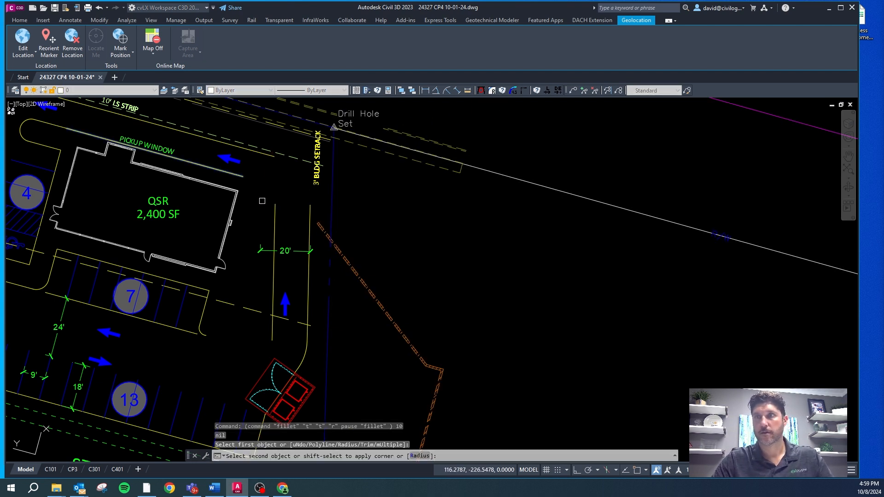
click(276, 210)
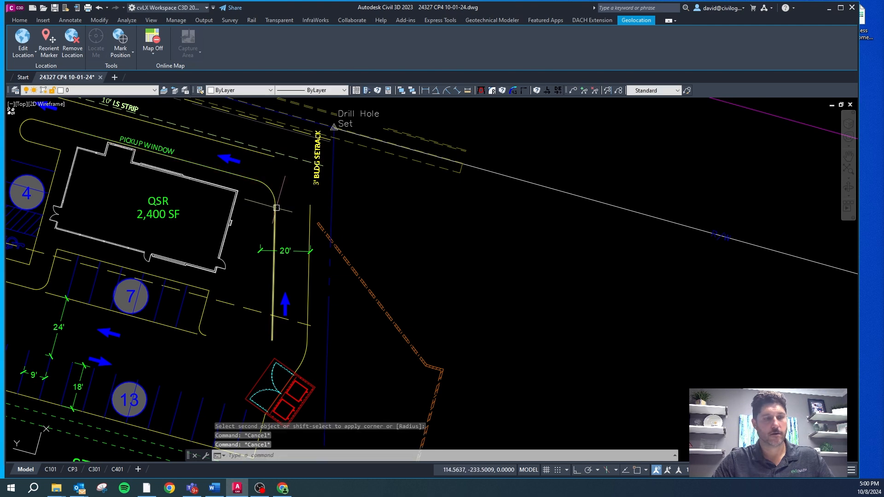
text(f)
key(Return)
click(276, 160)
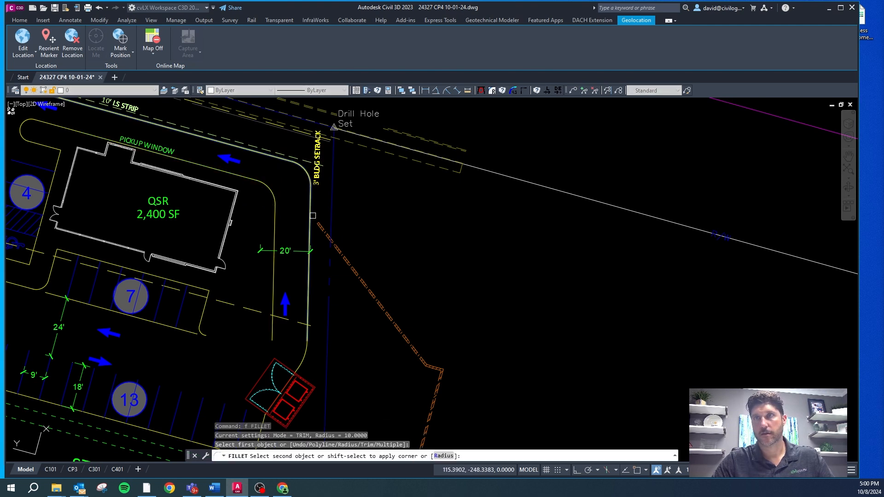
click(312, 215)
key(Escape)
key(Escape)
Step: Measure the width of the pickup window lane between its two curbs north of the QSR building
shift+right_click(202, 149)
click(205, 152)
click(192, 128)
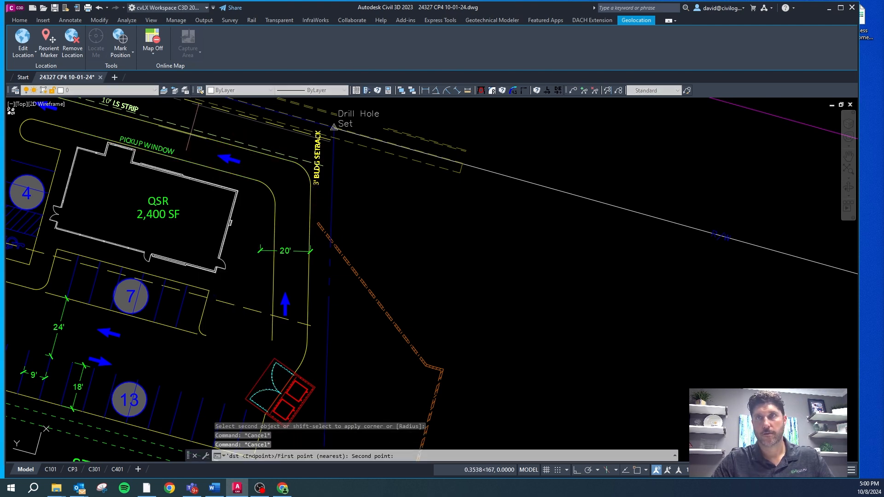
click(186, 160)
scroll(425, 215, down, 2)
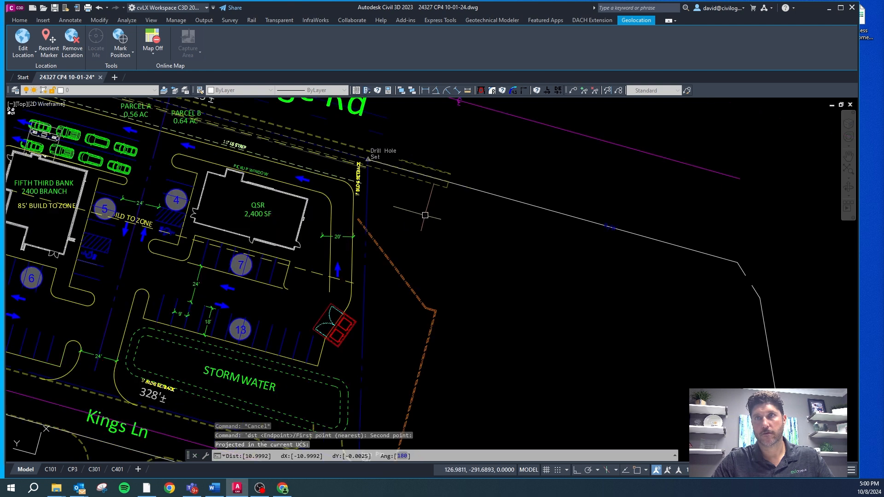
scroll(245, 161, up, 3)
click(212, 161)
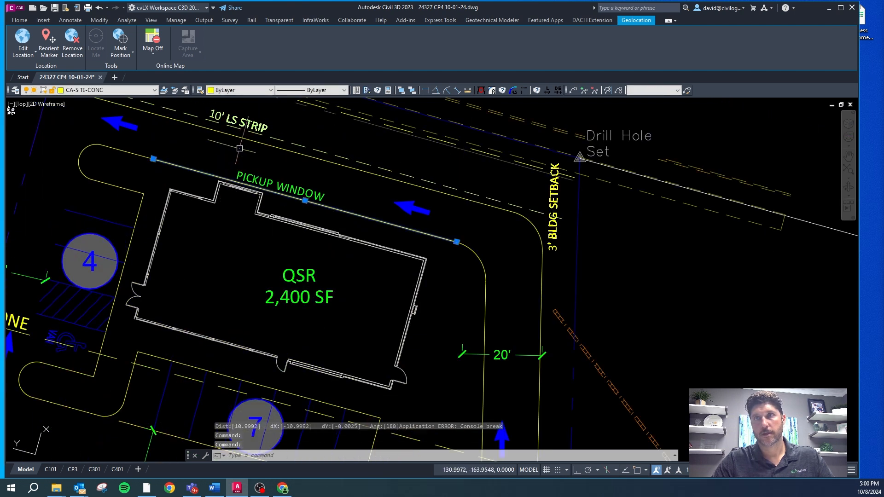
scroll(372, 234, down, 2)
key(Escape)
key(Escape)
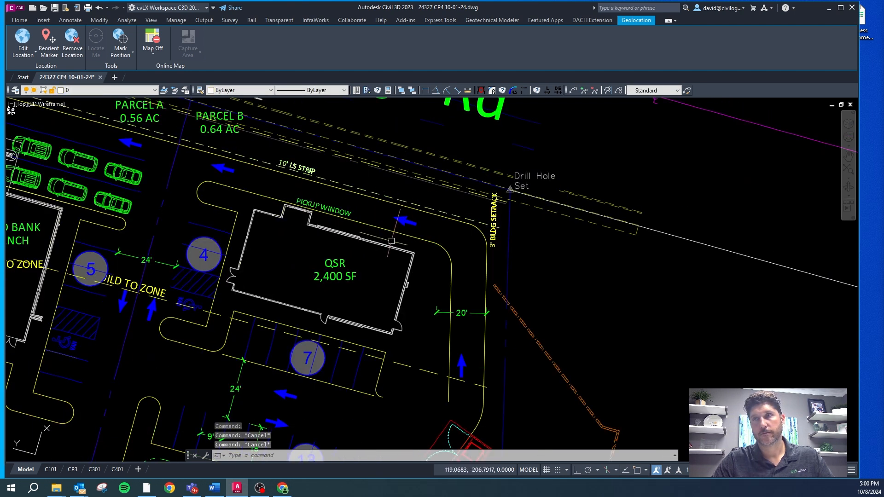
Step: Measure the gap between the QSR building's pickup window bump-out and the adjacent curb
scroll(299, 216, up, 3)
scroll(277, 199, up, 3)
right_click(278, 199)
click(302, 347)
scroll(318, 207, up, 3)
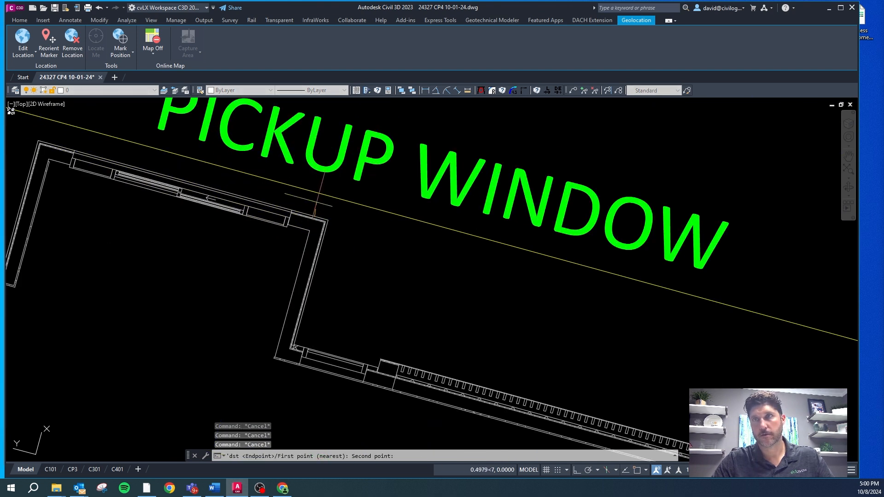
click(316, 191)
scroll(310, 194, down, 5)
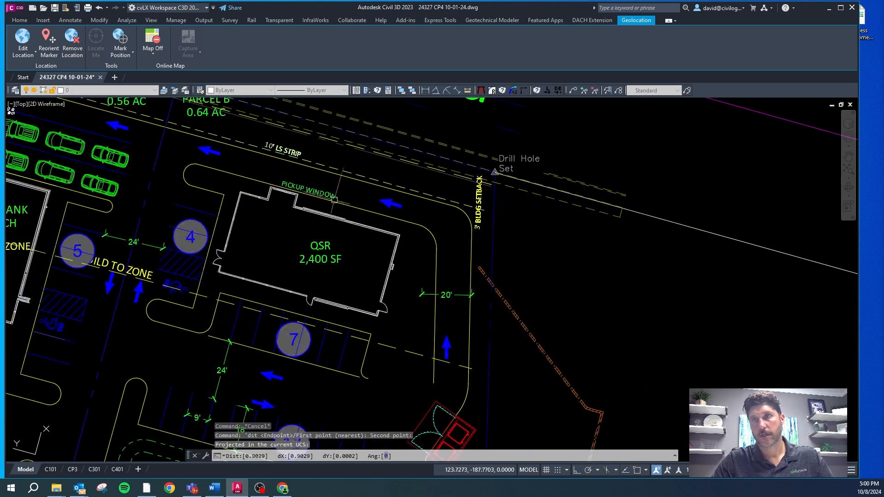
Step: Erase the curb along the pickup window, the inner corner arc and the short curb segment at the island's end
click(353, 206)
key(Delete)
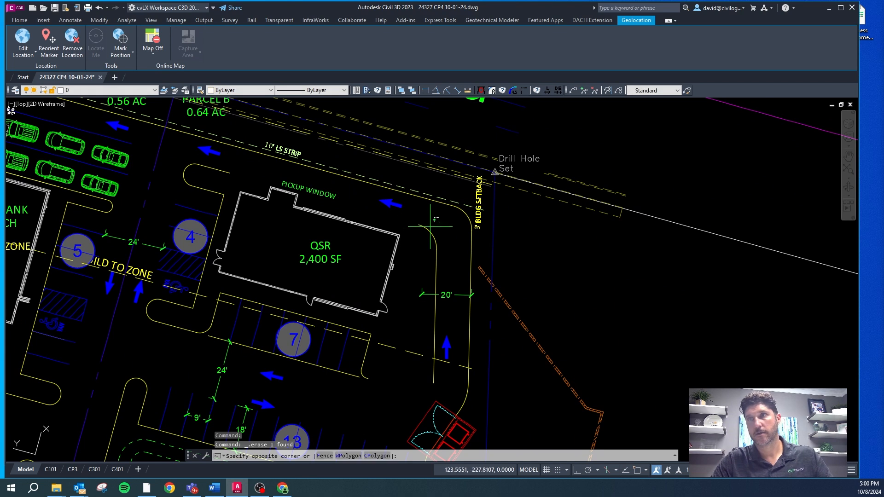
click(409, 223)
click(228, 173)
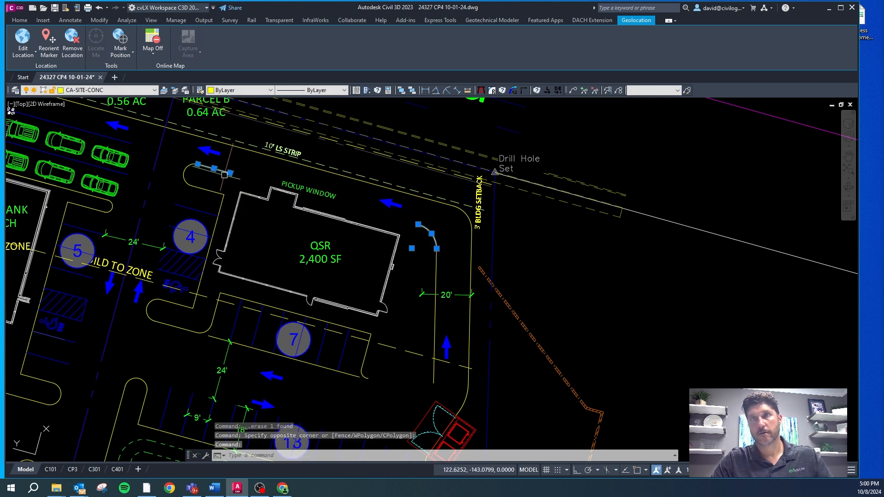
key(Delete)
key(Escape)
key(Escape)
Step: Offset the pickup lane's north curb 11 ft toward the QSR building
text(o)
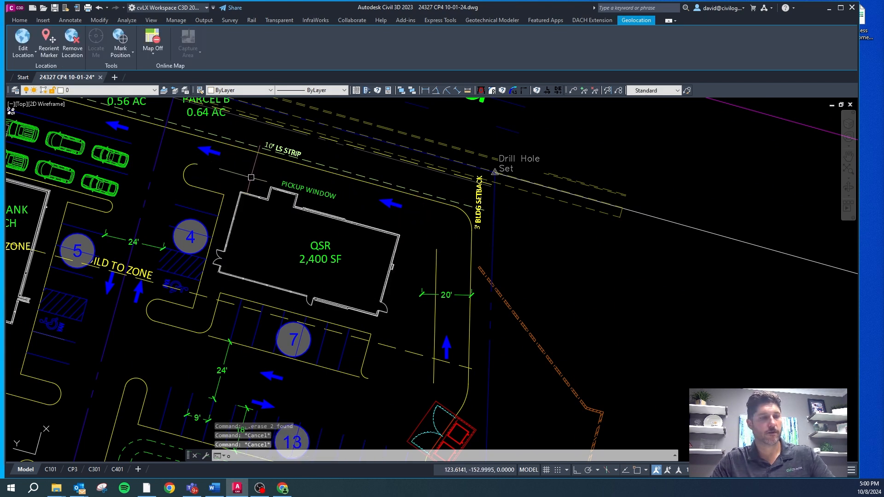
key(Return)
text(11)
key(Return)
click(262, 157)
click(262, 157)
key(Escape)
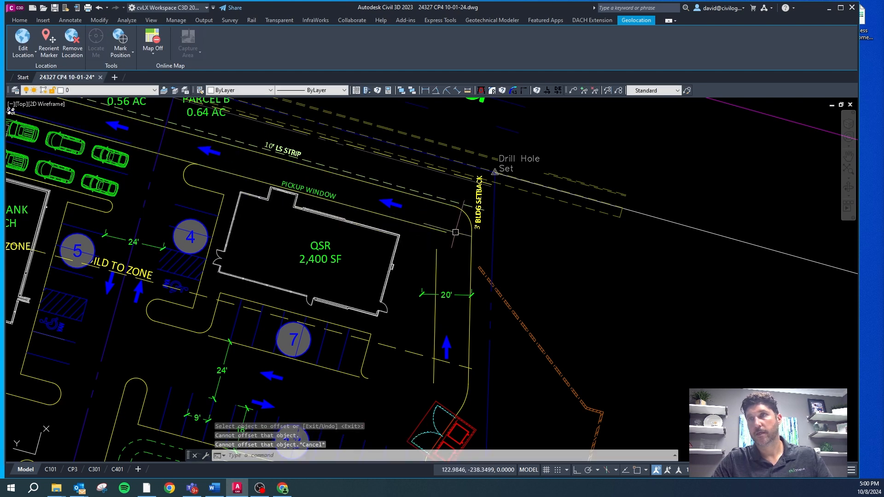
Step: Fillet the newly offset pickup lane curb and the inner curb of the 20 ft lane with a 10 ft radius
key(Escape)
click(502, 90)
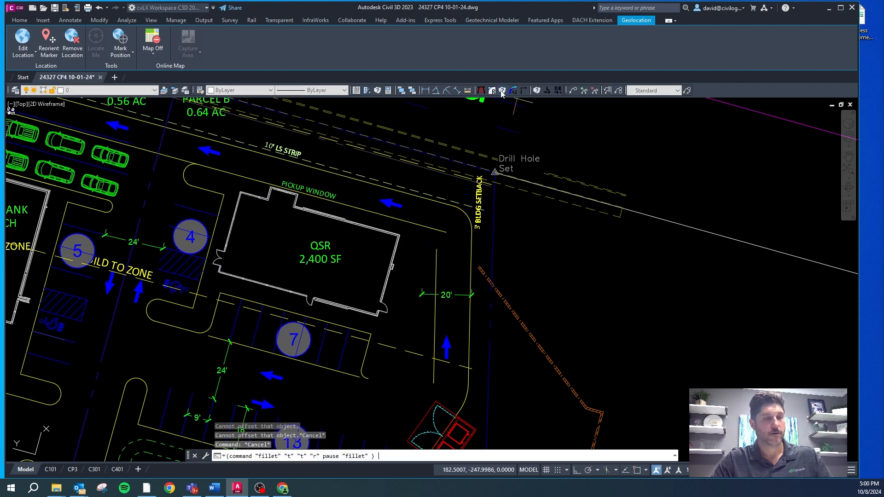
text(10)
key(Return)
click(436, 253)
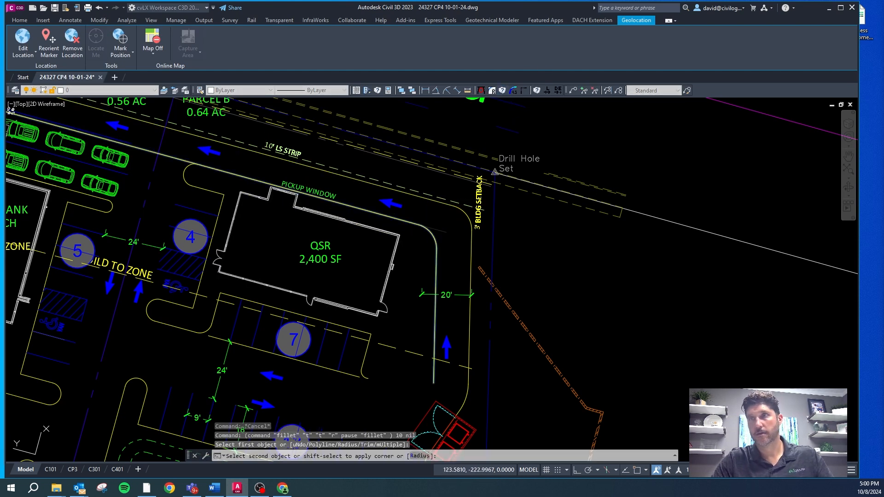
scroll(198, 167, up, 4)
key(Escape)
Step: Erase the arc at the QSR island's west end and draw a perpendicular line from the nearby parking stripe's end across the pickup lane curb
click(159, 165)
scroll(286, 164, down, 2)
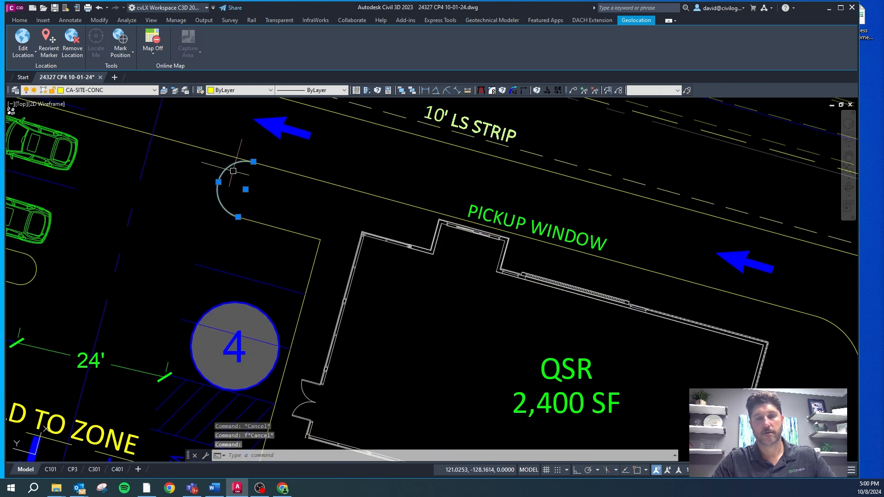
key(Delete)
text(l)
key(space)
click(198, 264)
key(F8)
click(254, 155)
key(Escape)
Step: Stretch the west end of the island's short south curb closer to the perpendicular construction line
click(248, 209)
click(236, 226)
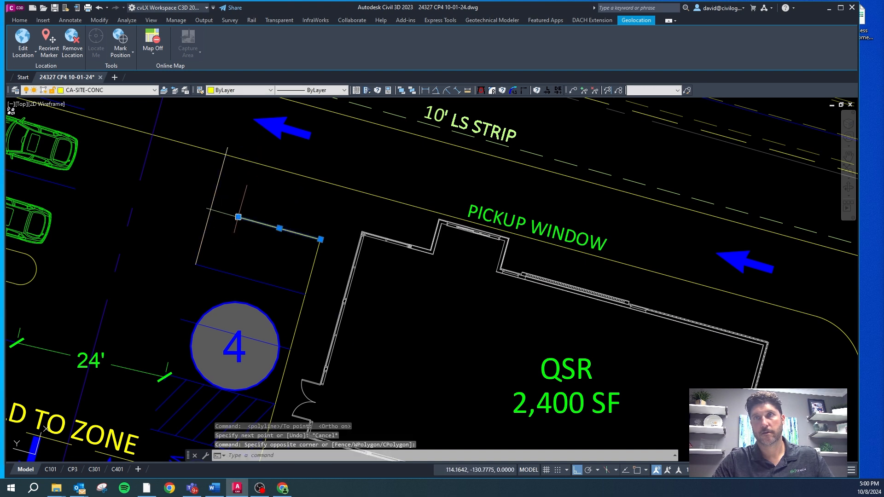
click(237, 211)
click(219, 212)
key(Escape)
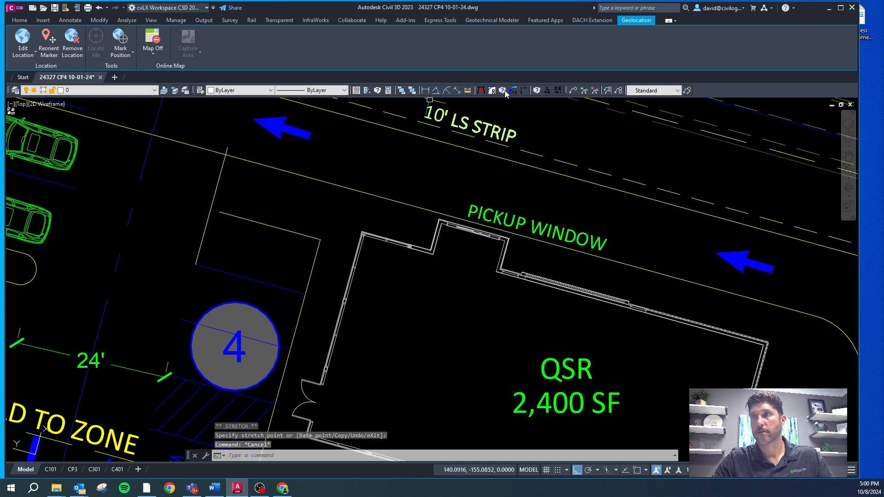
Step: Draw a circle tangent to both island curbs and the perpendicular line, and trim it to a rounded island end
click(481, 90)
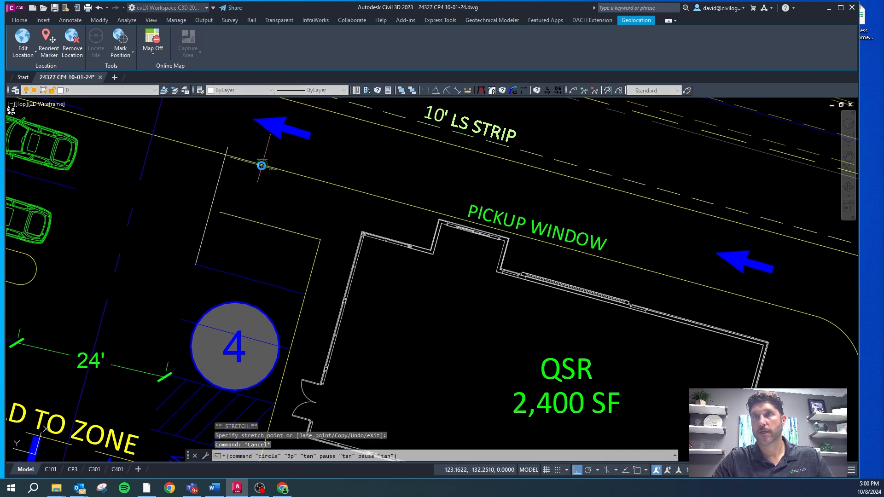
click(228, 214)
text(tr)
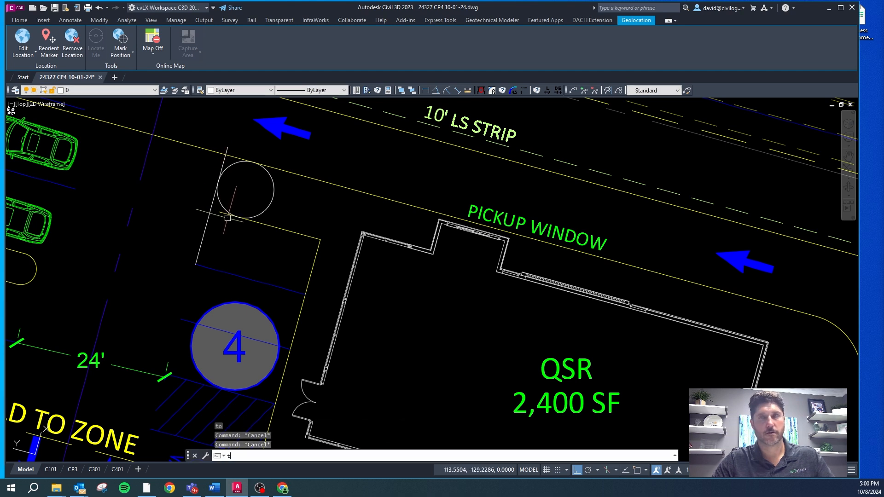
key(space)
click(292, 186)
click(265, 195)
key(Escape)
key(Escape)
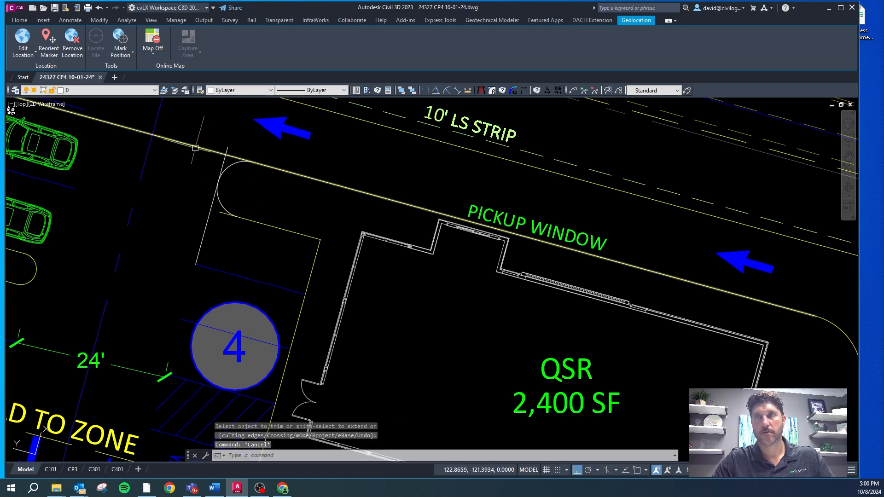
Step: Stretch the west ends of the pickup lane curb and the short south curb to meet the endpoints of the new arc
click(200, 147)
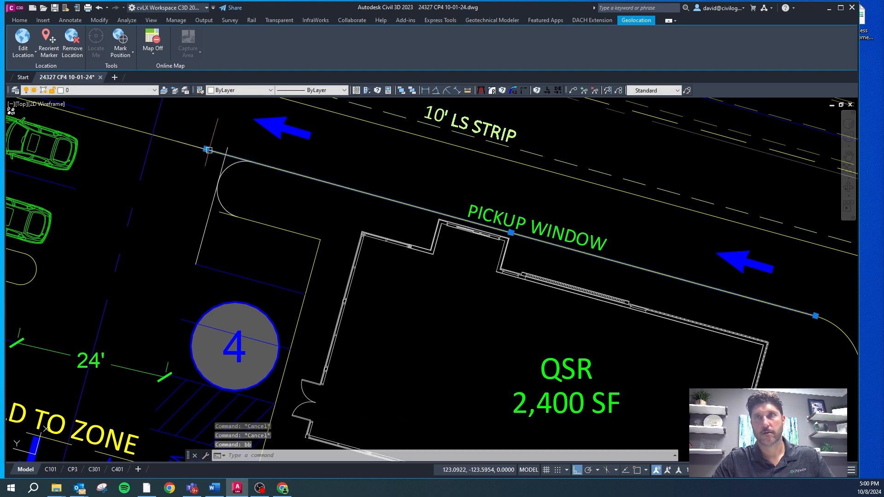
click(205, 148)
click(248, 162)
key(Escape)
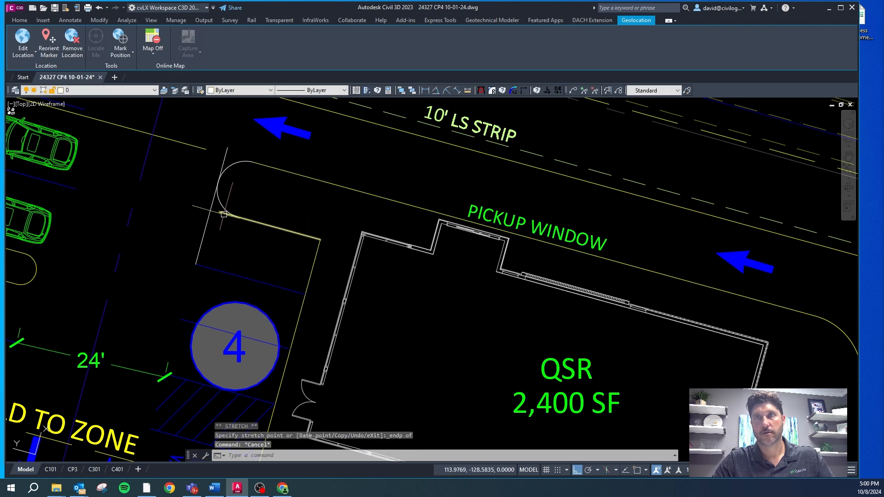
click(222, 213)
click(219, 212)
shift+right_click(223, 213)
key(e)
click(237, 217)
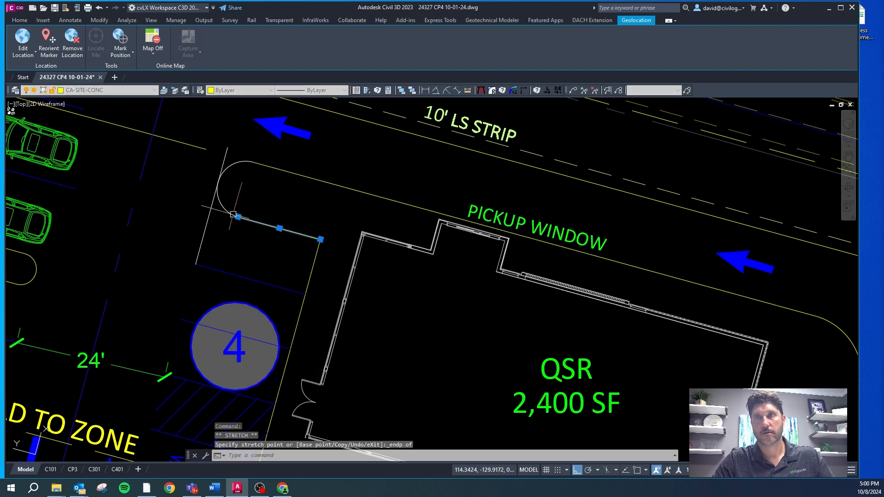
key(Escape)
Step: Match the new end arc to the curb's CA-SITE-CONC layer and erase the perpendicular construction line
click(227, 210)
text(cg)
key(space)
click(270, 168)
key(Escape)
click(205, 226)
key(Delete)
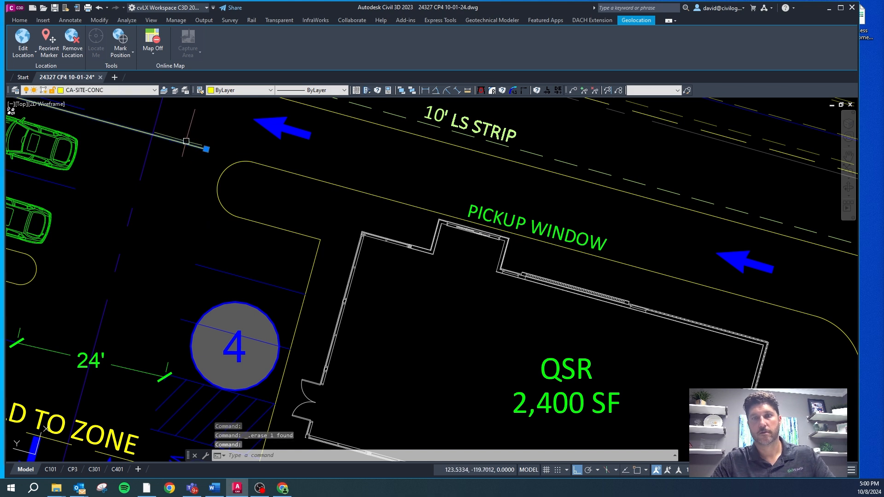
Step: Select the double dumpster enclosure at the south end of the 20 ft drive-through lane
scroll(193, 145, down, 6)
key(Escape)
key(Escape)
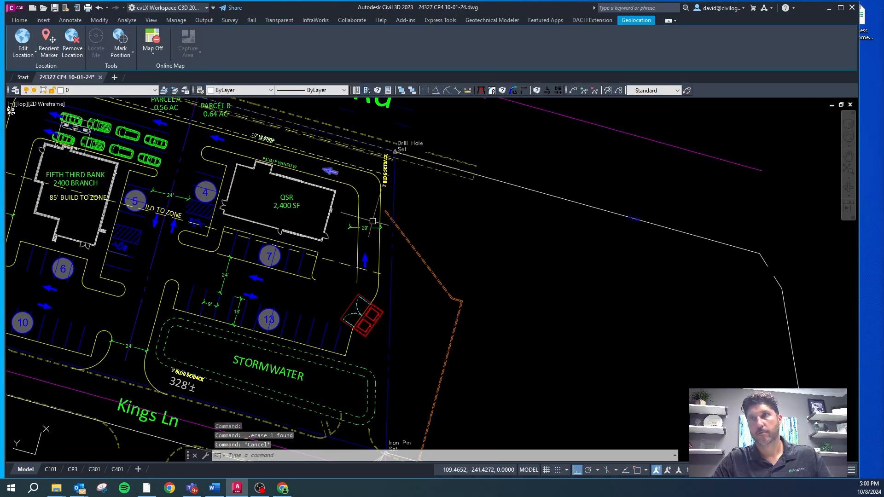
scroll(358, 301, up, 3)
scroll(368, 307, up, 2)
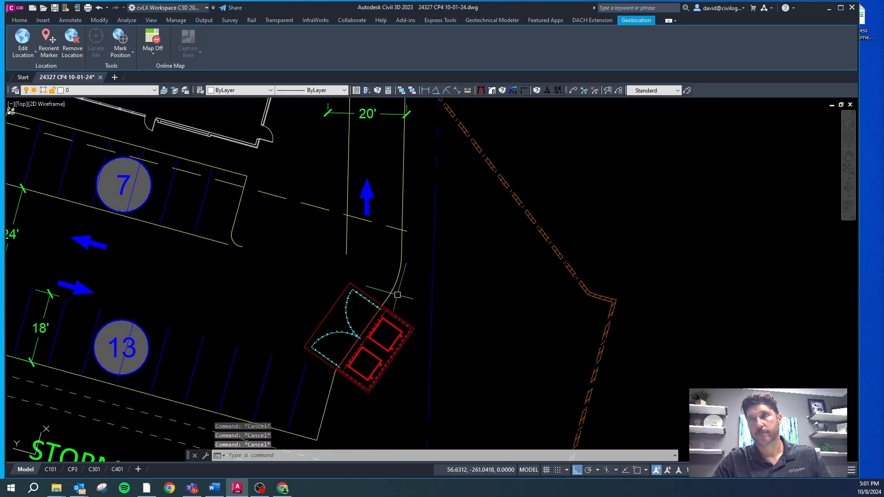
key(Escape)
scroll(391, 297, up, 2)
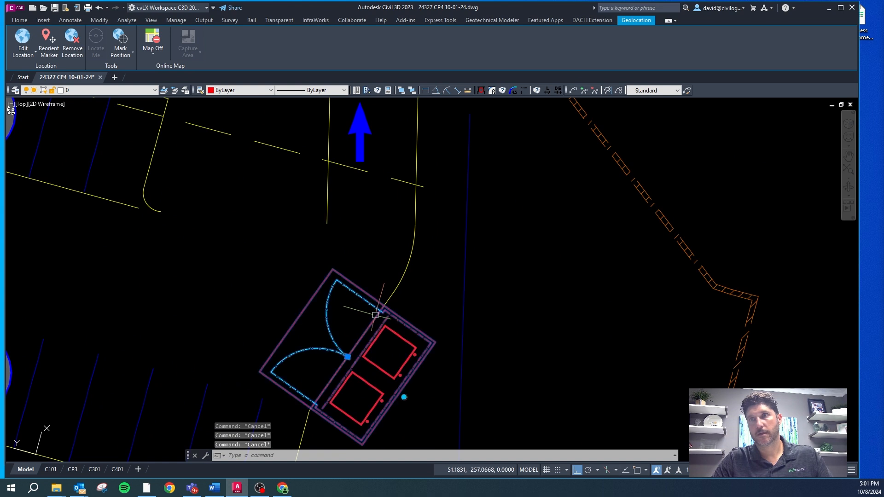
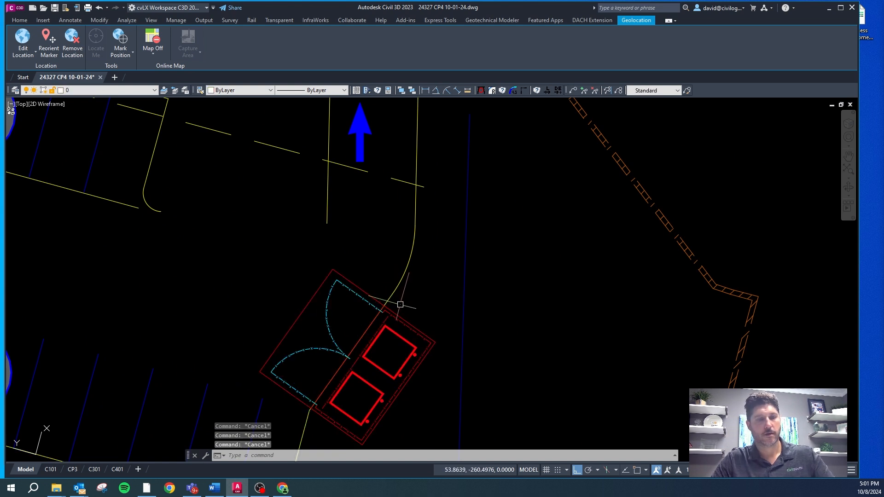
Step: Offset the curb running along the dumpster enclosure gates and the south parking row by 14 ft toward the drive
text(o)
key(Return)
text(14)
key(Return)
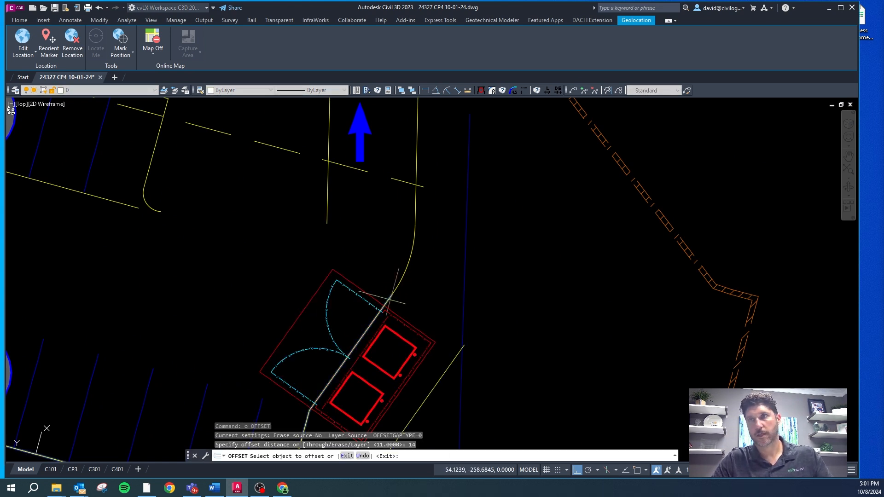
scroll(349, 276, down, 4)
key(Escape)
key(Escape)
key(Escape)
Step: Break the offset curb line at a point along its diagonal segment facing the dumpster enclosure
text(bb)
key(Return)
click(309, 278)
click(303, 286)
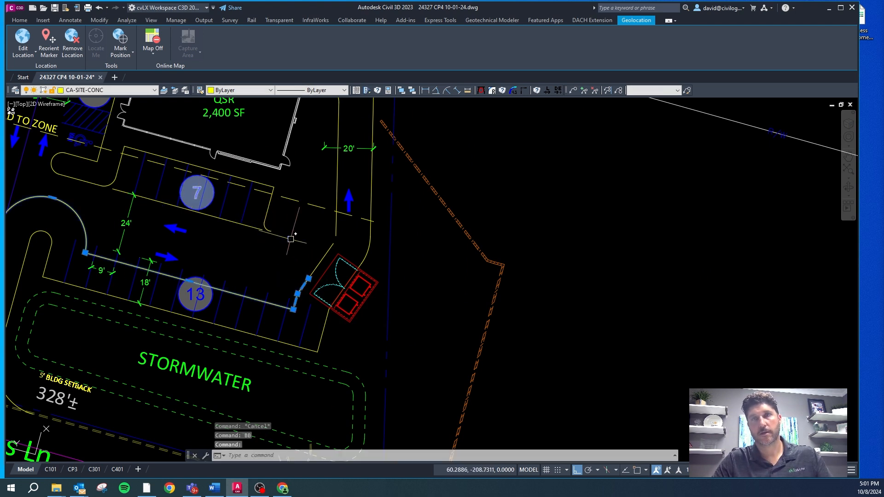
scroll(269, 229, down, 2)
scroll(287, 148, up, 6)
key(Escape)
click(239, 203)
click(218, 218)
scroll(216, 219, down, 4)
click(192, 245)
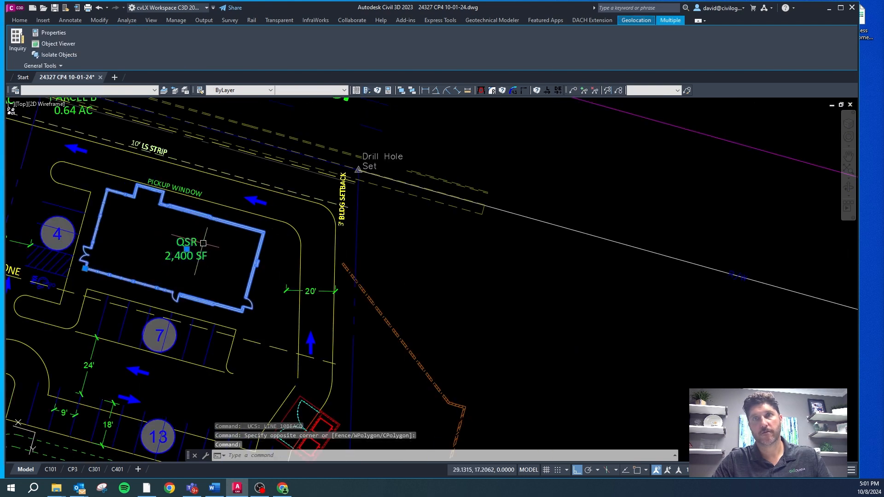
text(m)
key(Return)
click(212, 246)
key(F8)
key(F8)
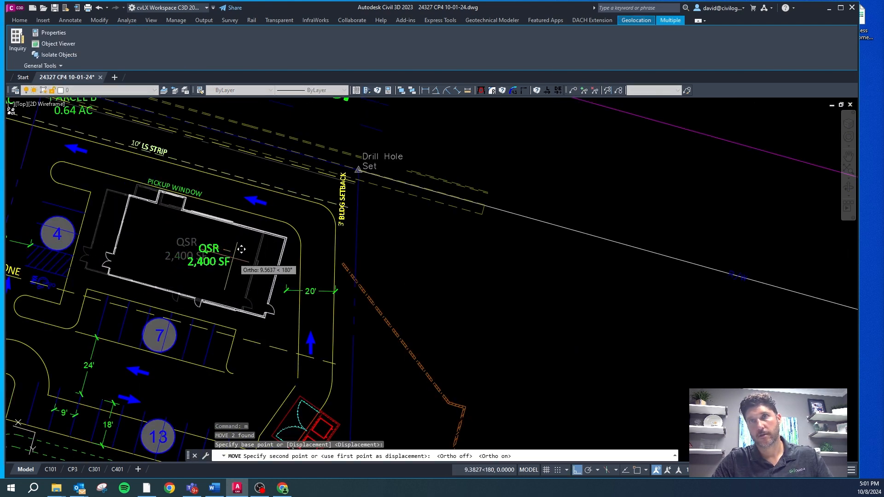
key(Escape)
Step: Draw a line from the QSR building's northwest corner perpendicular to the pickup lane curb and match it to the CA-SITE-CONC layer
scroll(106, 198, up, 4)
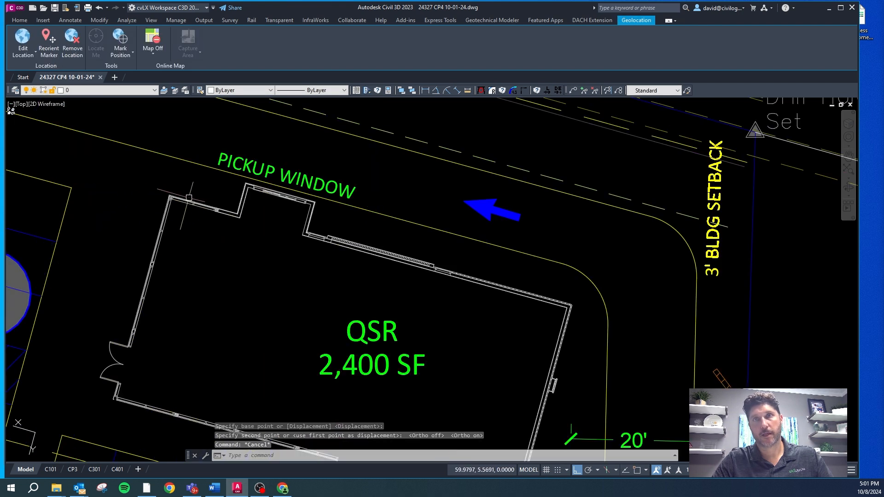
text(di)
key(Return)
click(168, 196)
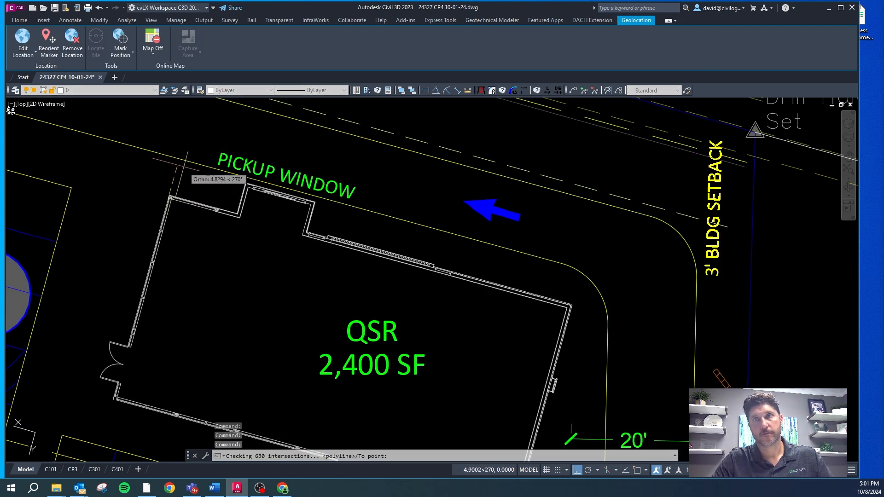
shift+right_click(182, 163)
key(p)
click(181, 162)
key(Escape)
key(Escape)
key(Escape)
click(173, 184)
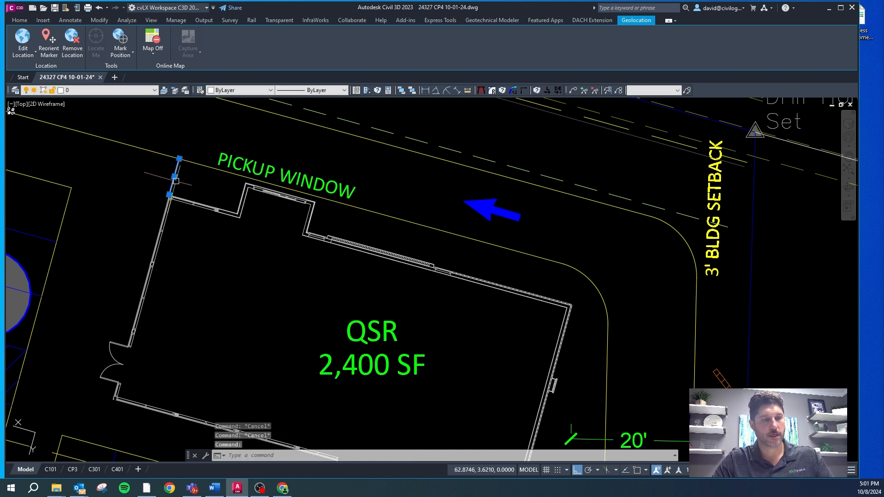
text(cg)
key(Return)
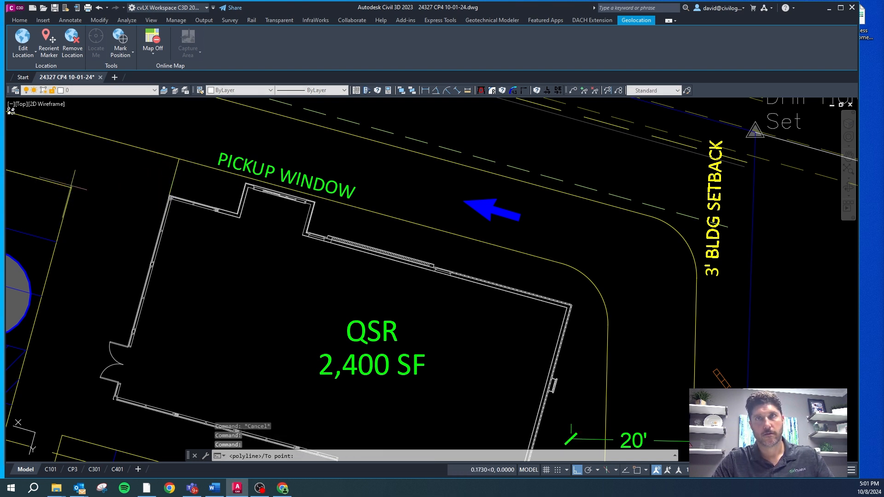
Step: Draw a line from the corner of the four-stall parking curb perpendicular to the pickup lane curb and match it to the CA-SITE-CONC layer
right_click(96, 154)
key(s)
key(p)
click(101, 139)
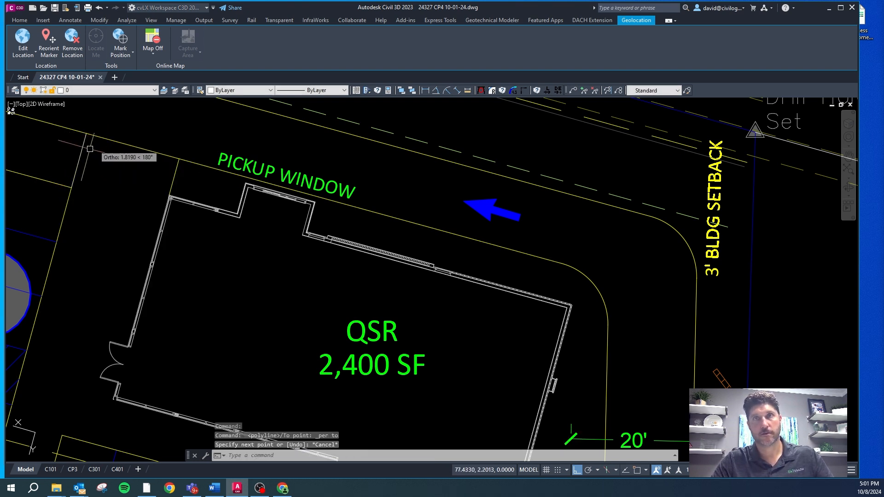
key(Escape)
text(cg)
key(Return)
click(174, 172)
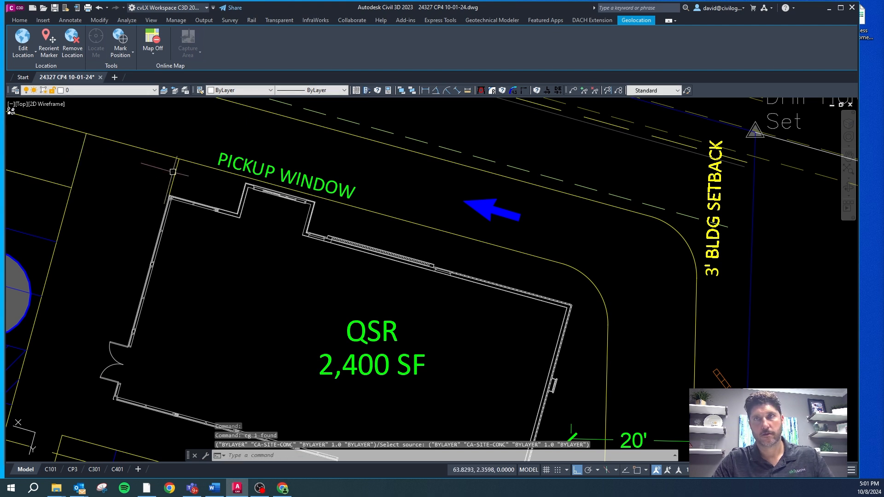
Step: Draw a line from the QSR west wall corner beside the entry doors perpendicular to the adjacent parking curb
scroll(300, 190, down, 2)
scroll(194, 277, up, 2)
key(Escape)
text(l)
key(Return)
click(188, 292)
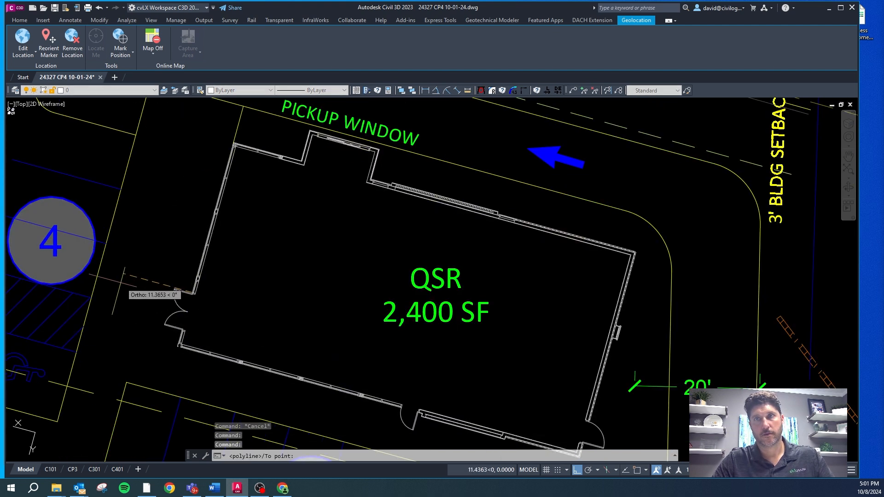
right_click(112, 274)
key(s)
key(p)
click(104, 272)
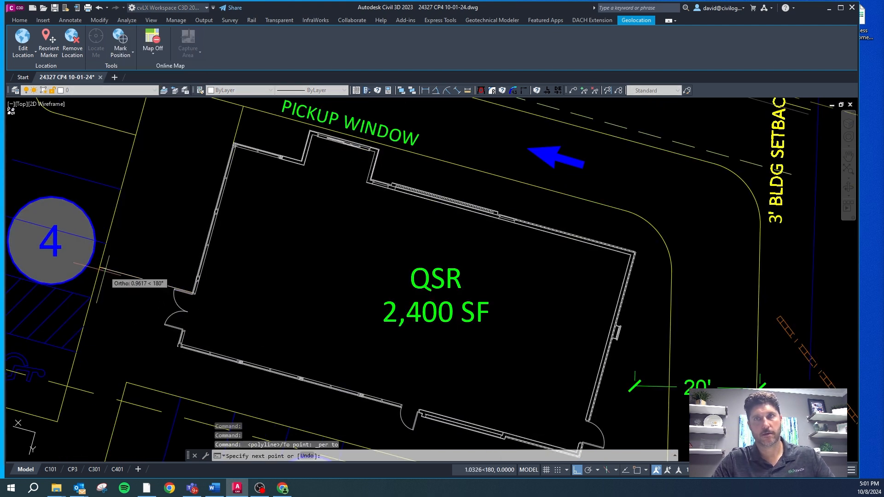
key(Escape)
key(Escape)
Step: Offset the new line 1 ft north, away from the entry doors, and erase the original line
text(o)
key(Return)
text(1)
key(Return)
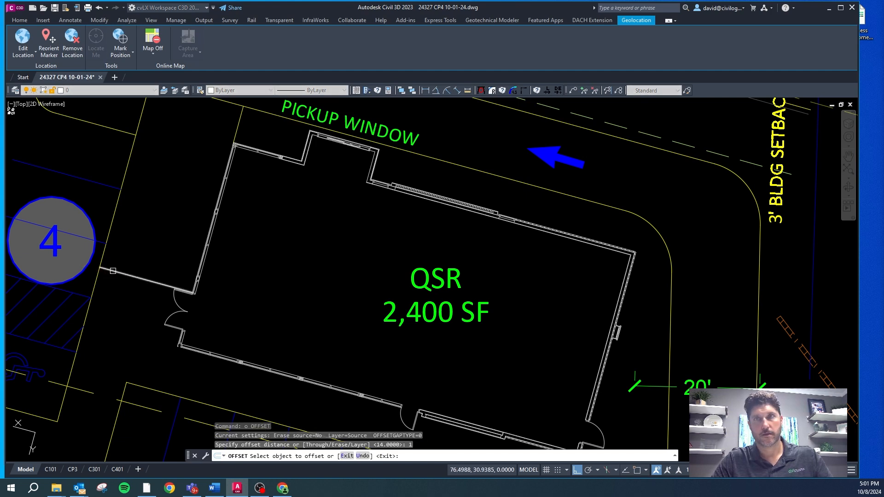
key(Escape)
click(115, 271)
key(Delete)
Step: Match the offset line by the entry doors to the parking curb's CA-SITE-CONC layer
text(cg)
key(Return)
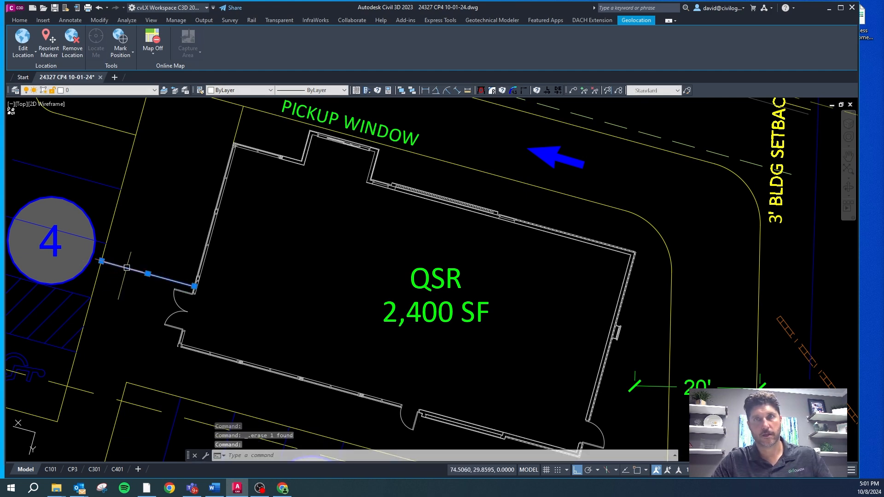
click(96, 281)
key(Escape)
key(Escape)
key(Escape)
Step: Hatch the enclosed area between the QSR west wall and the parking curb with the AR-HBONE pattern
text(h)
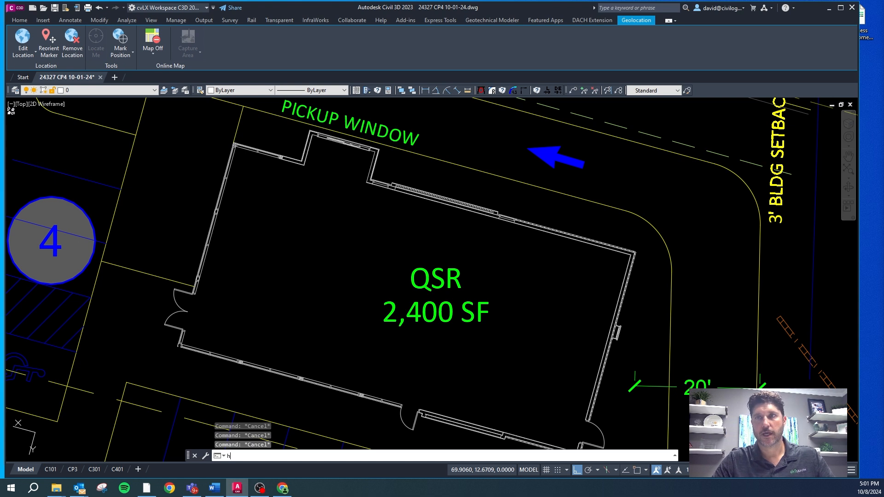
key(Return)
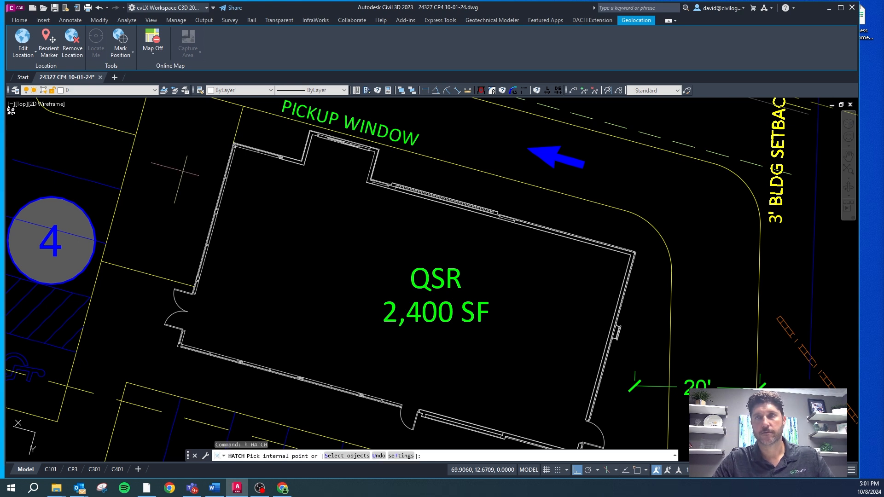
click(182, 172)
key(Return)
click(185, 166)
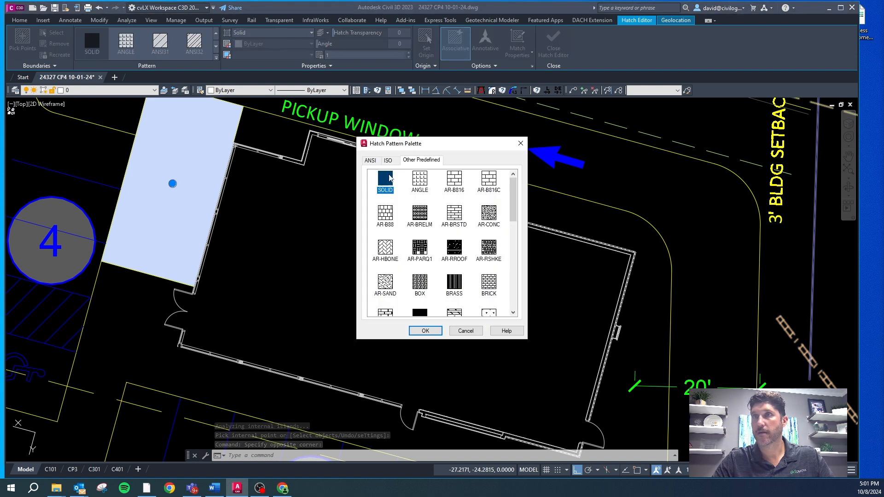
click(386, 252)
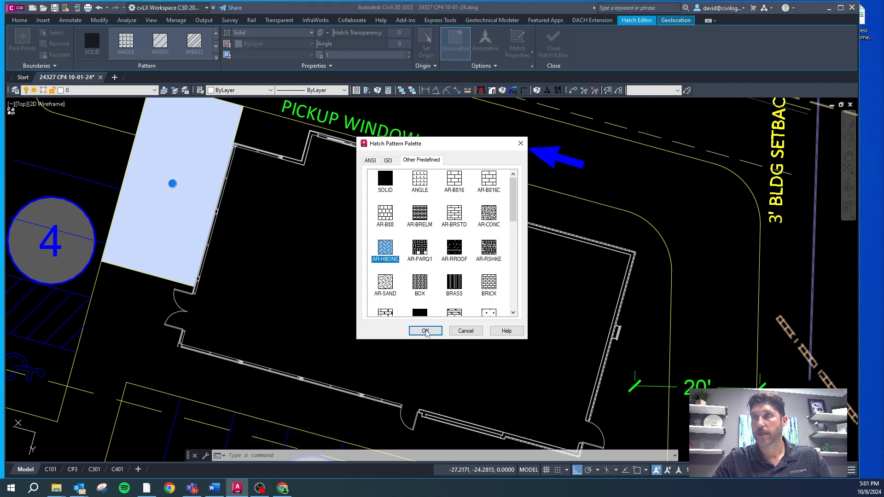
click(426, 332)
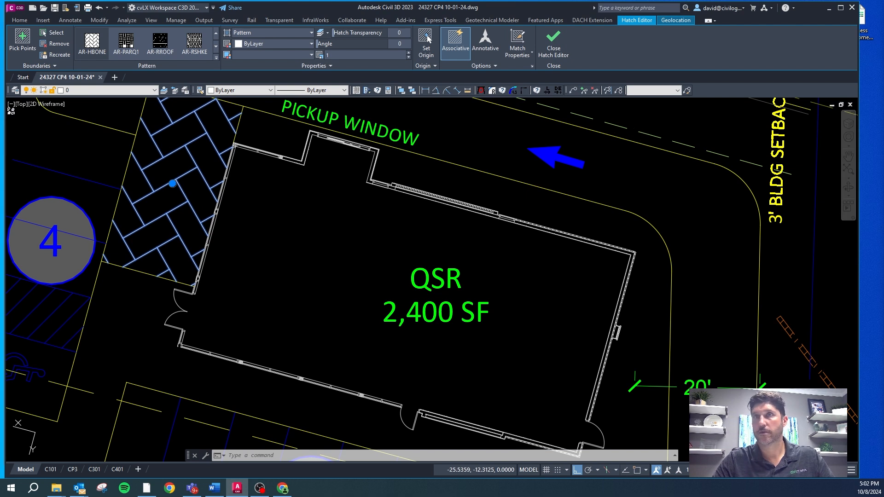
Step: Set the herringbone hatch scale to 0.3 and place the hatch on the CS-SITE-HTCH layer
text(0.5)
key(Return)
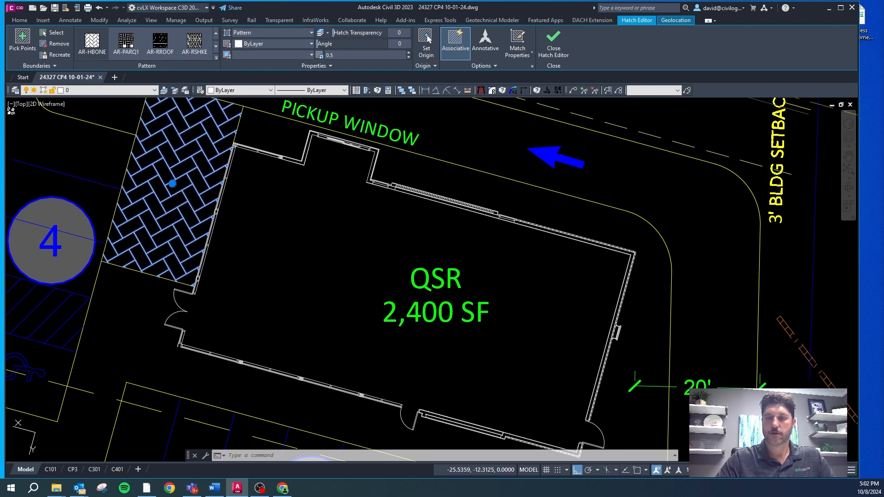
text(0.3)
key(Return)
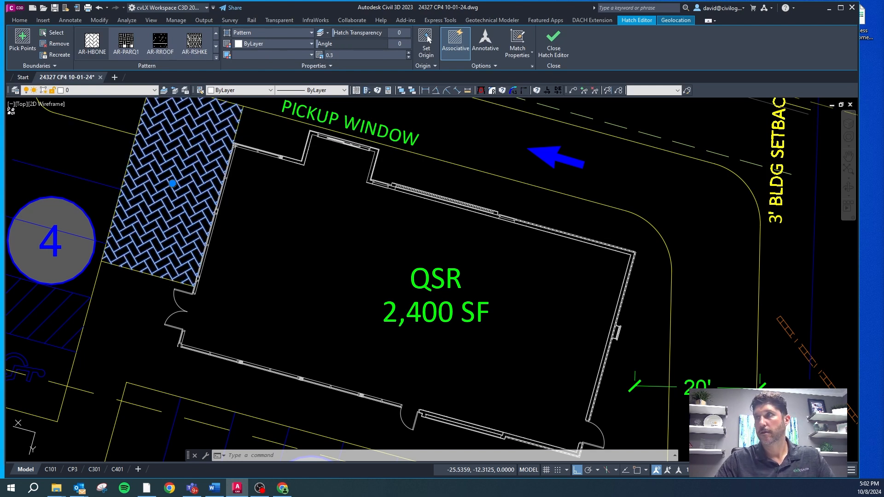
click(126, 92)
scroll(92, 207, down, 5)
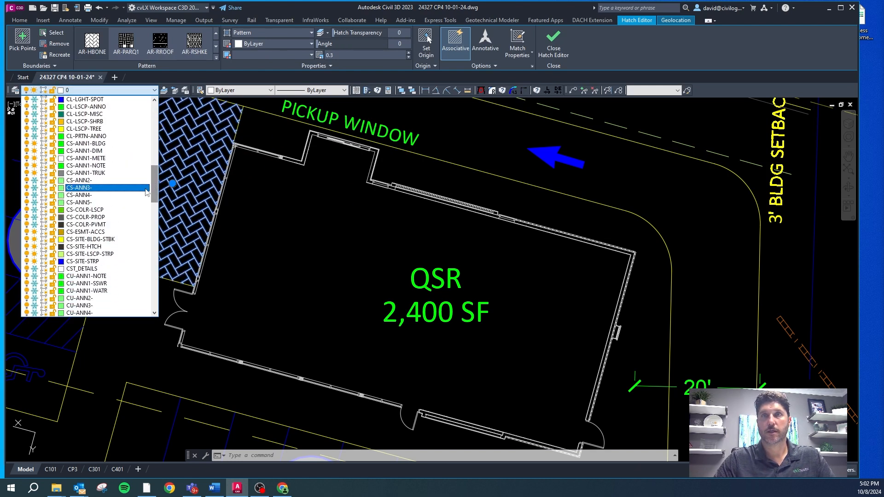
click(94, 246)
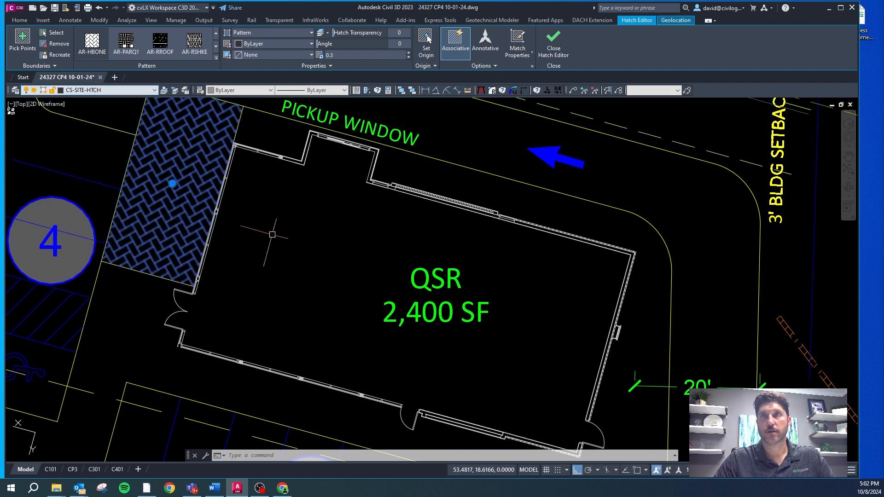
key(Escape)
scroll(252, 177, down, 4)
key(Escape)
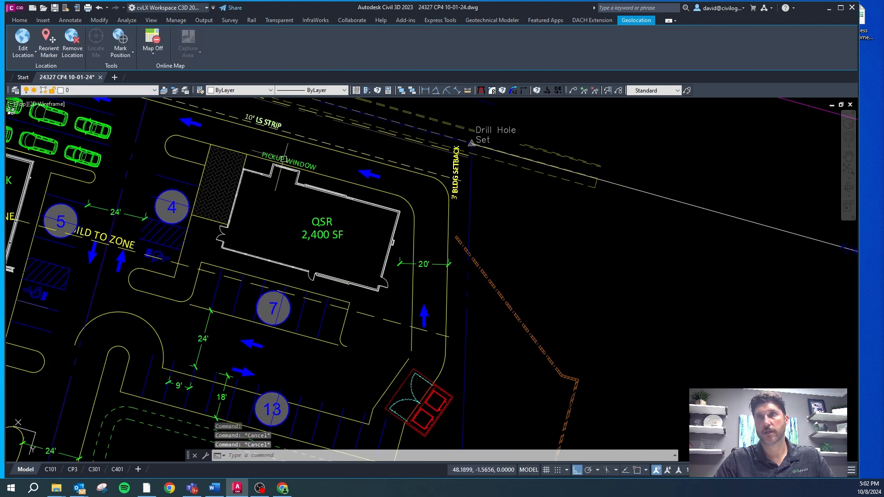
Step: Copy the PICKUP WINDOW label onto the hatched area west of the QSR building
text(co)
key(space)
click(287, 190)
key(F8)
click(225, 212)
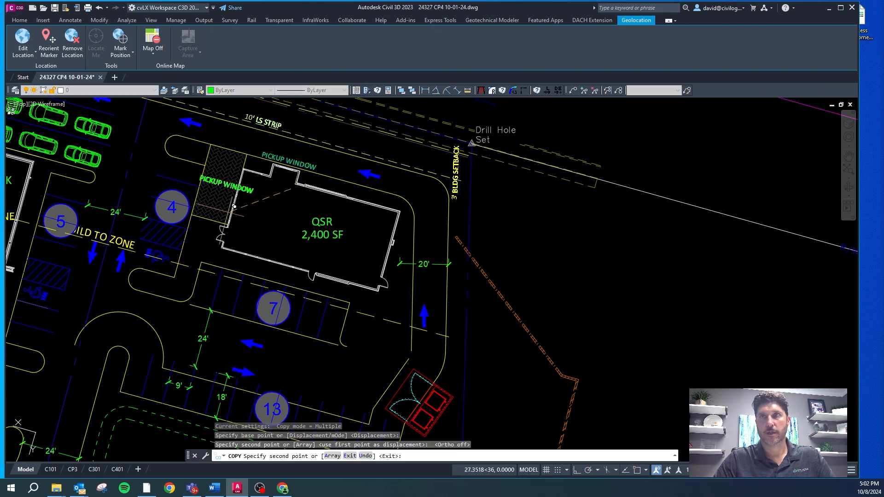
key(Escape)
key(Escape)
Step: Change the copied label on the hatched area to read PATIO
scroll(212, 190, up, 4)
click(219, 168)
double_click(218, 169)
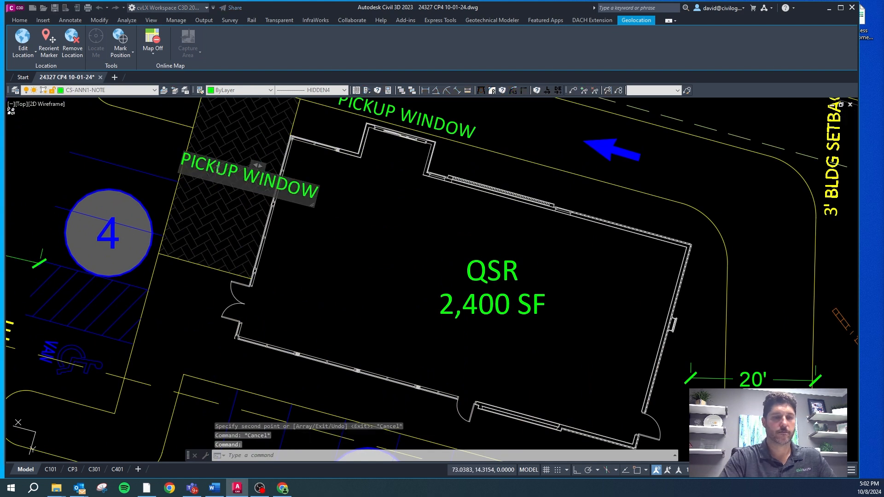
text(patio)
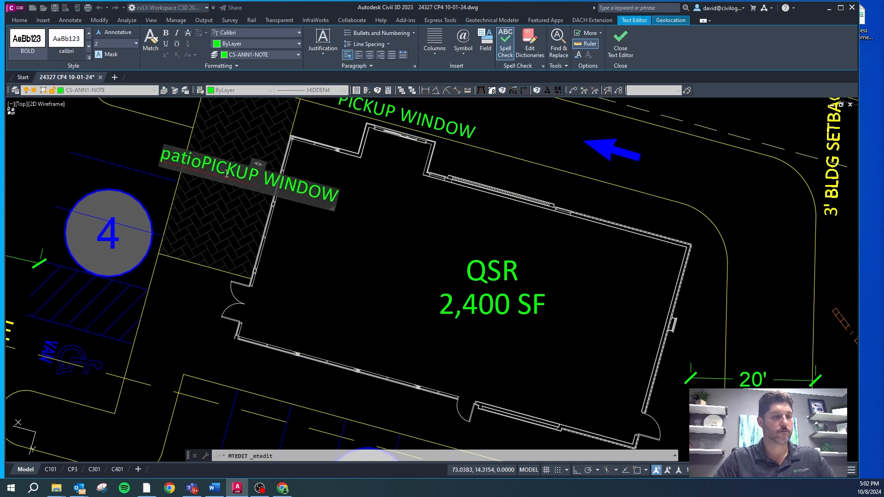
key(Caps_Lock)
key(ctrl+a)
text(P[ATIO)
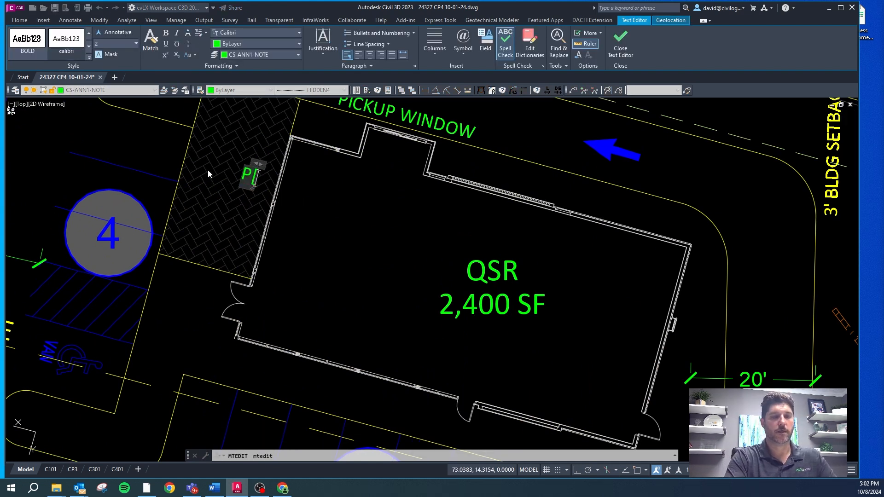
key(Left)
key(Left)
key(Left)
key(Left)
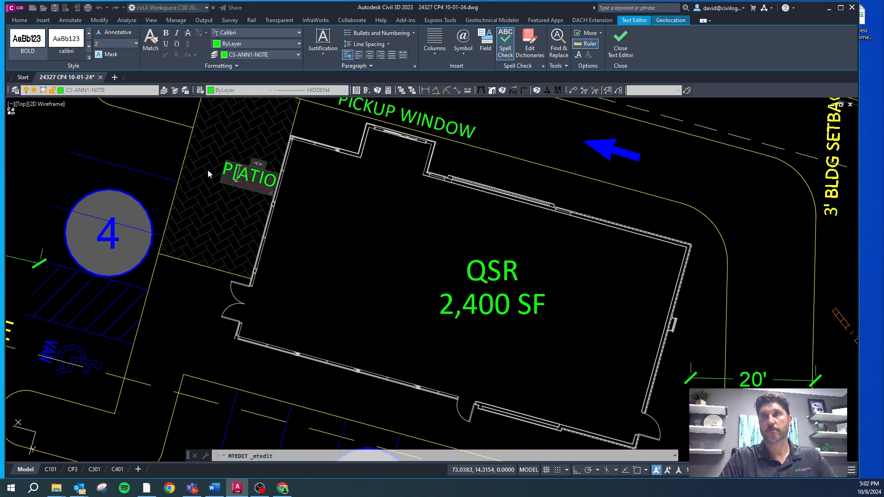
key(BackSpace)
key(Escape)
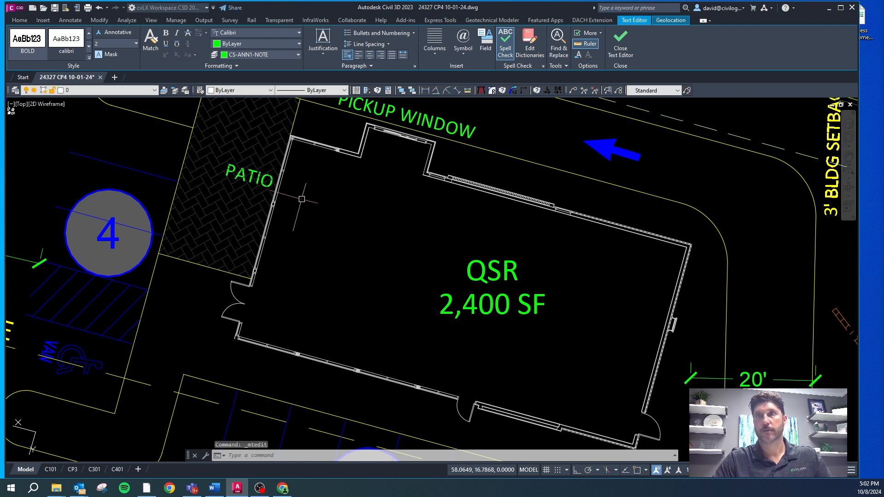
Step: Straighten the PATIO label to horizontal and move it to the middle of the hatched area
text(te)
key(Return)
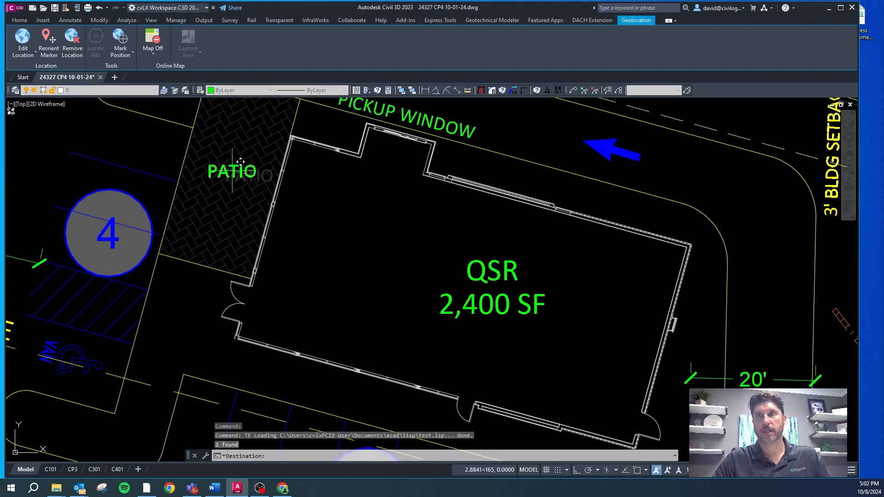
key(Escape)
Step: Move the QSR 2,400 SF label slightly west within the building outline
scroll(231, 177, down, 4)
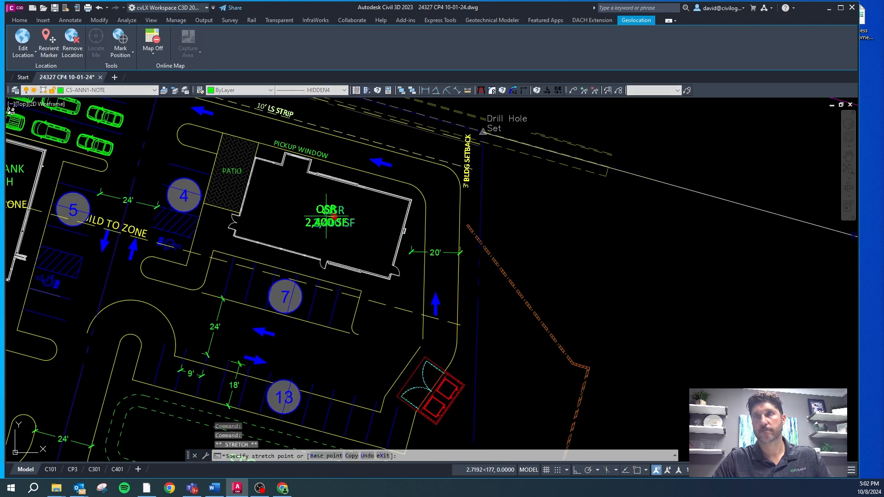
click(334, 216)
scroll(230, 201, up, 2)
key(Escape)
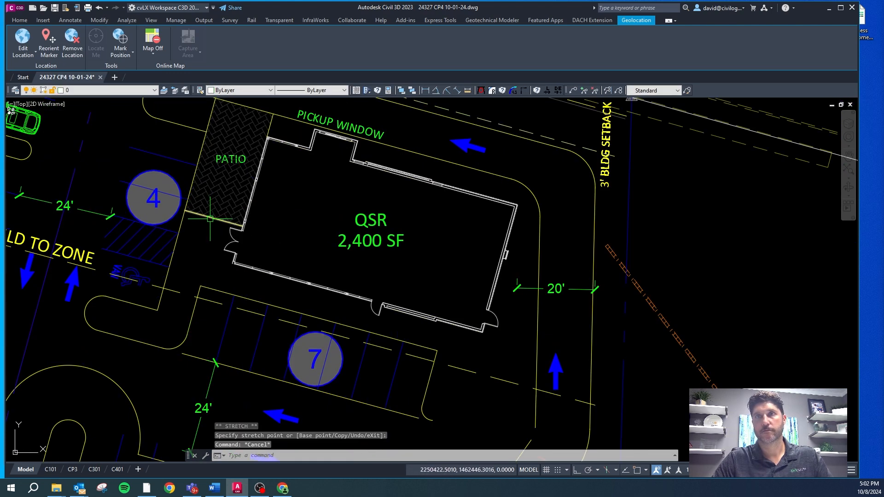
Step: Change the color of the patio's south edge line to magenta
click(226, 221)
click(236, 91)
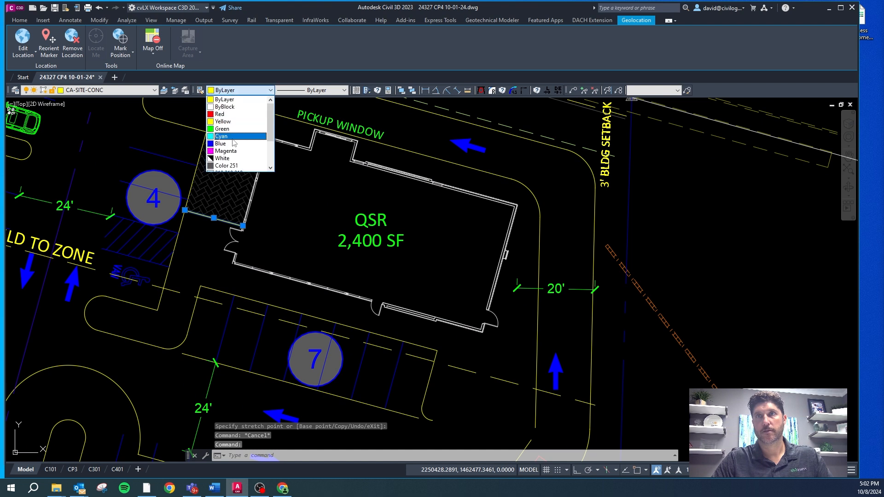
key(Escape)
key(Escape)
scroll(231, 153, down, 2)
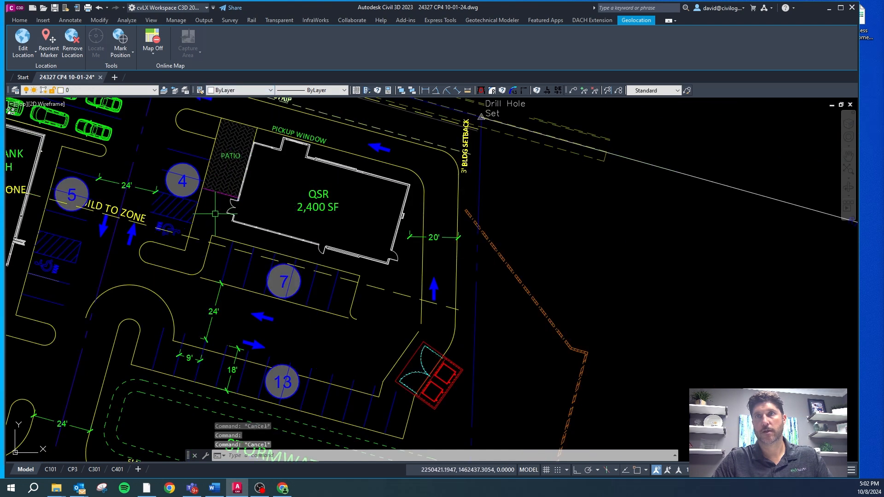
Step: Erase the curb end at the east end of the 7-space parking row below the QSR
scroll(224, 168, down, 2)
scroll(312, 249, up, 3)
click(290, 251)
click(278, 264)
key(Delete)
key(Escape)
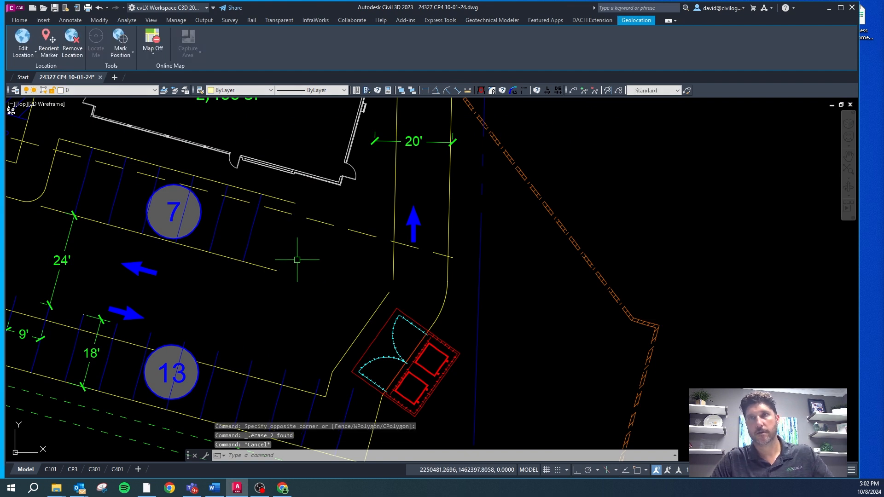
Step: Offset the easternmost stall line of the 7-space row 9 feet east three times in succession
text(o)
key(Return)
text(9)
key(Return)
click(250, 234)
click(279, 237)
click(285, 239)
click(317, 245)
click(320, 245)
click(354, 250)
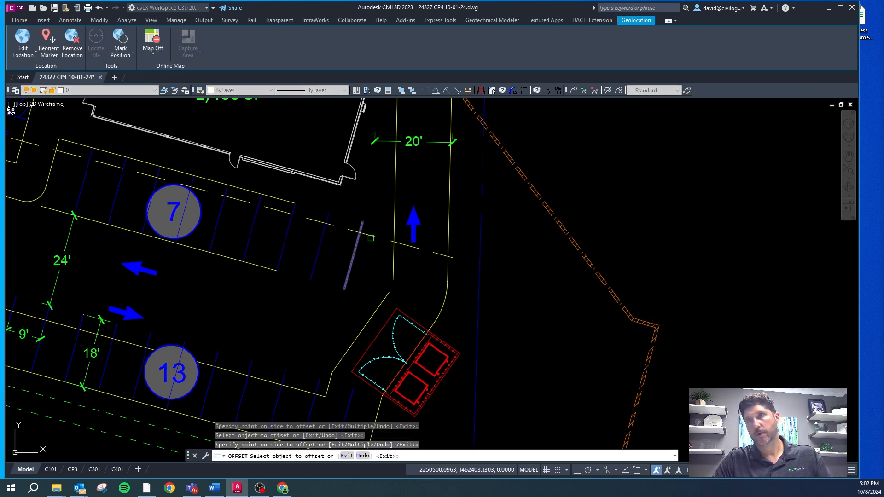
key(Escape)
Step: Draw a short perpendicular line west from the last stall line's south end, and erase the existing line along the stall ends
click(349, 282)
click(345, 289)
key(F8)
key(Escape)
click(262, 267)
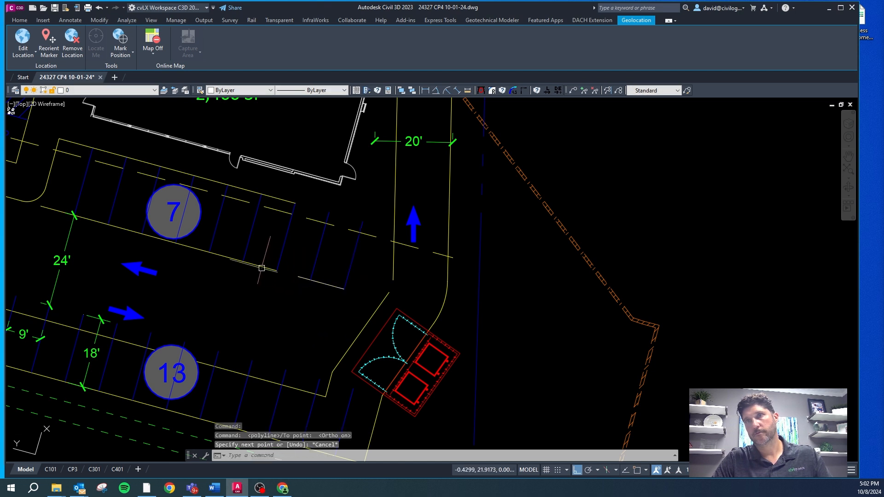
key(Delete)
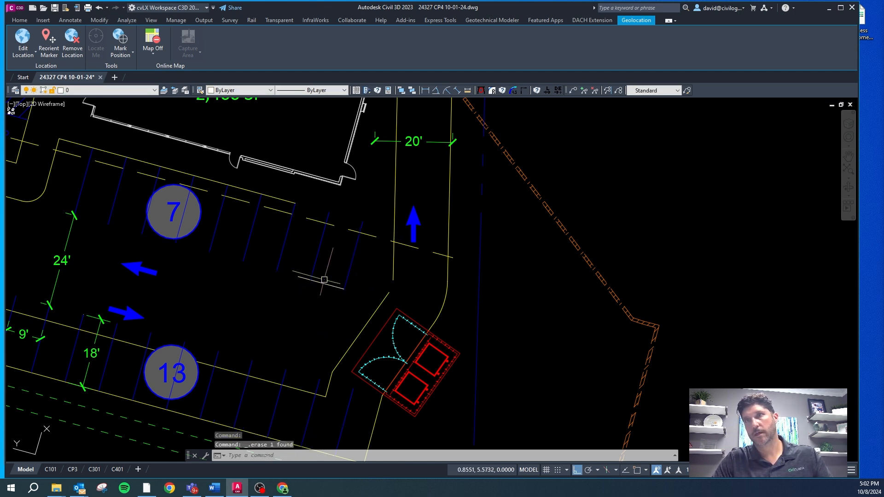
key(Escape)
key(Escape)
key(Escape)
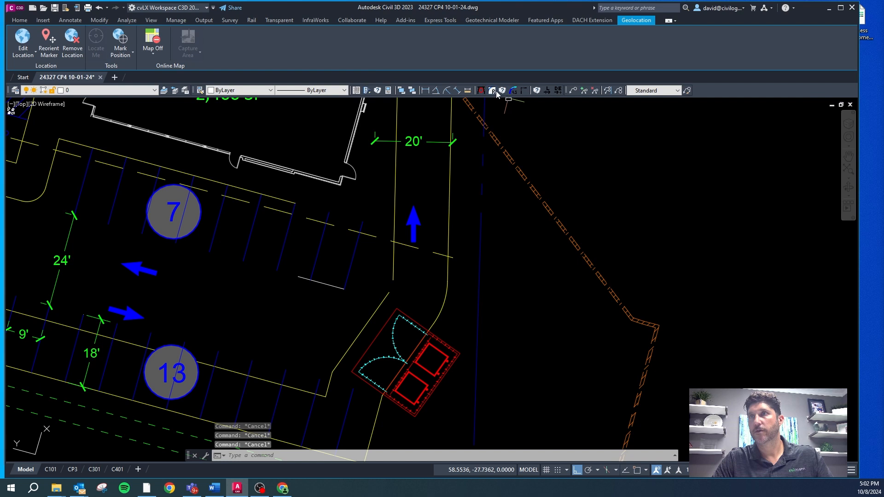
Step: Fillet the west curb of the 20' drive lane to the short line with a 15-foot radius
click(503, 90)
text(15)
key(Return)
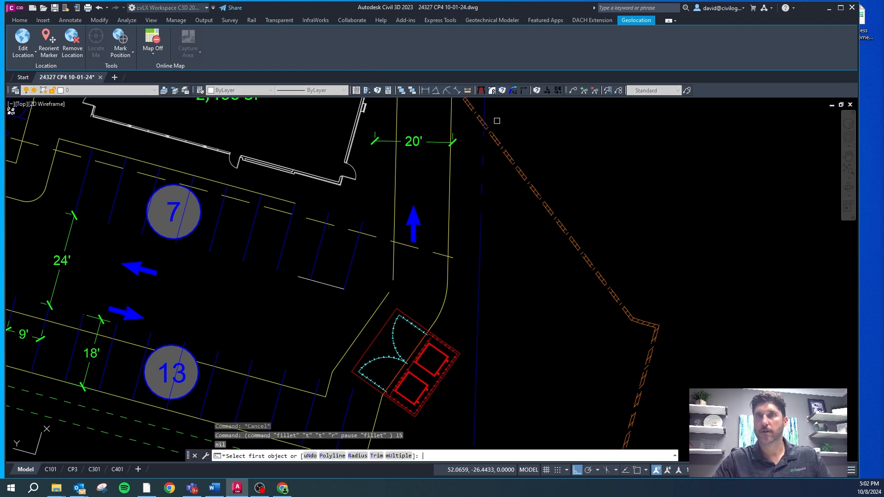
click(399, 225)
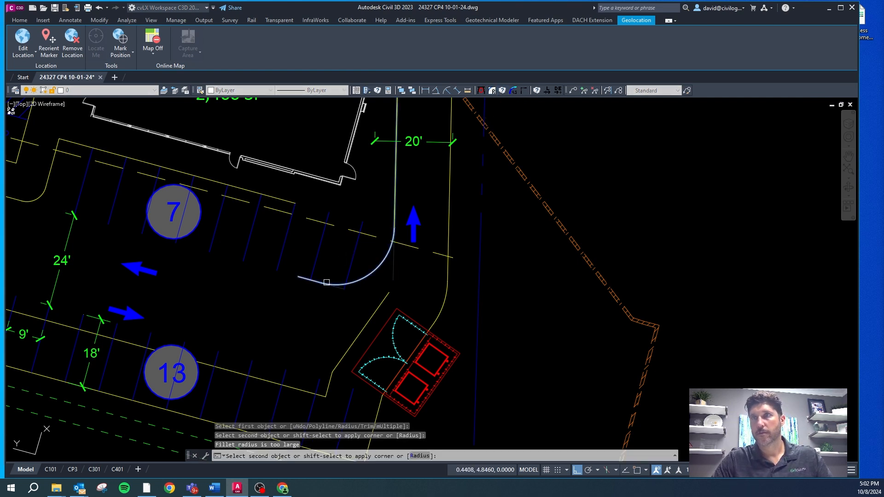
click(324, 284)
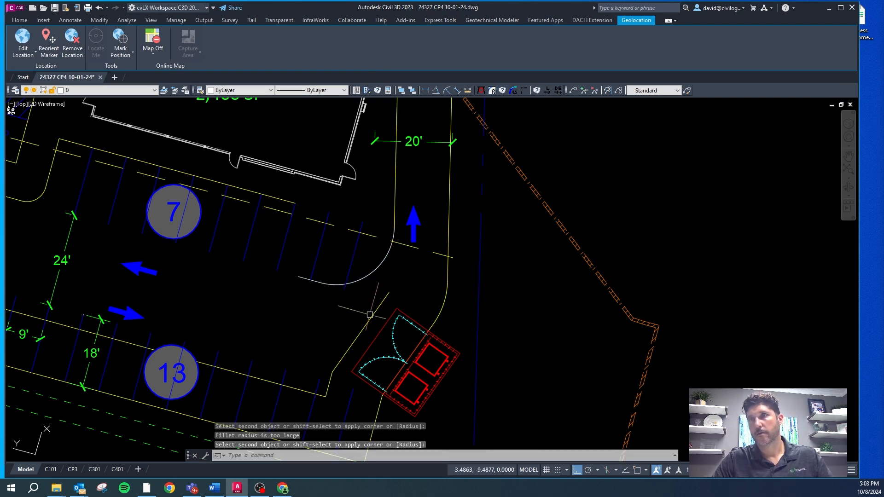
Step: Erase the CA-SITE-CONC line along the north ends of the 13-space row stalls
key(Escape)
click(321, 395)
key(Escape)
click(338, 358)
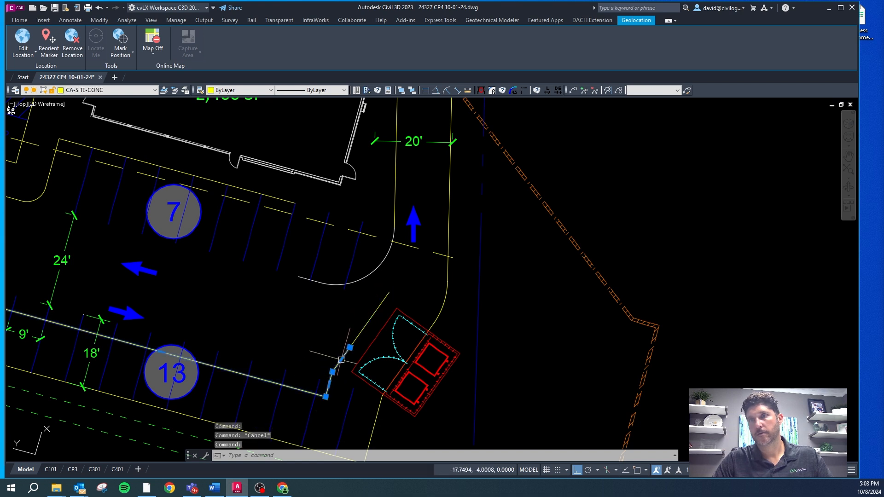
key(Delete)
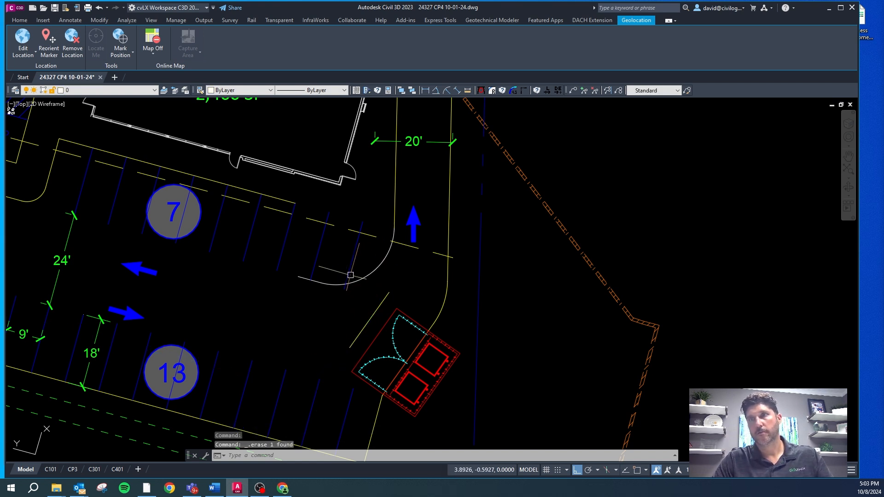
Step: Erase the easternmost stall line of the upper row and the 15-foot-radius fillet arc
key(Escape)
key(Escape)
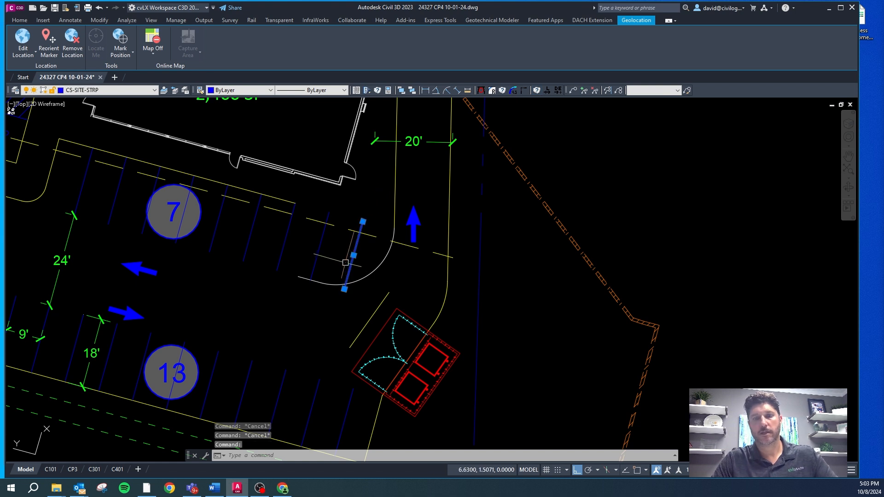
key(Delete)
key(Escape)
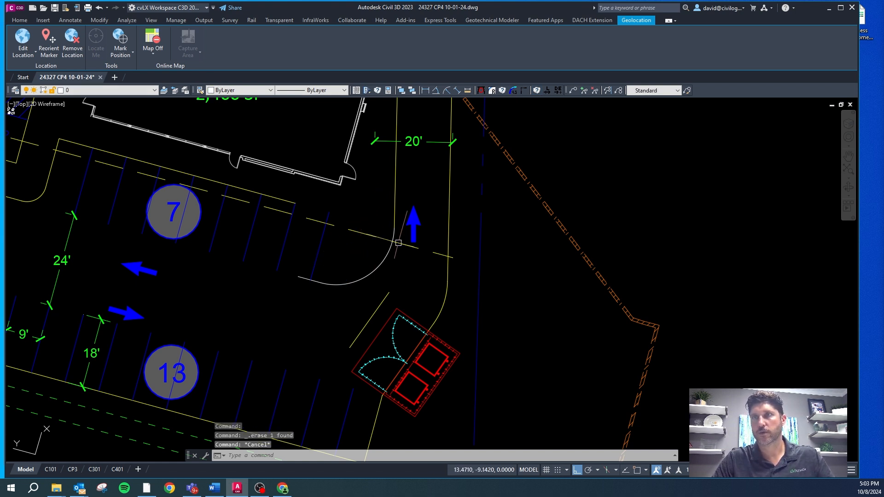
click(395, 247)
key(Delete)
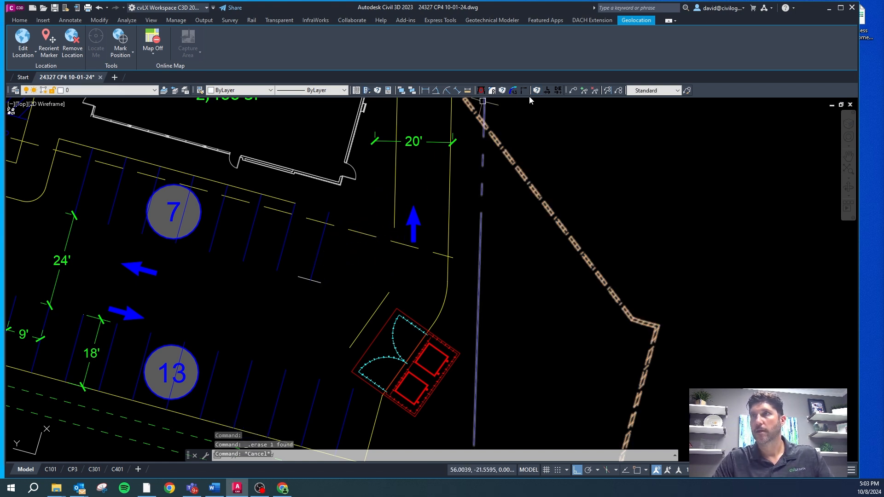
Step: Try to fillet the short line to the drive lane's west curb with a 20-foot radius
key(Escape)
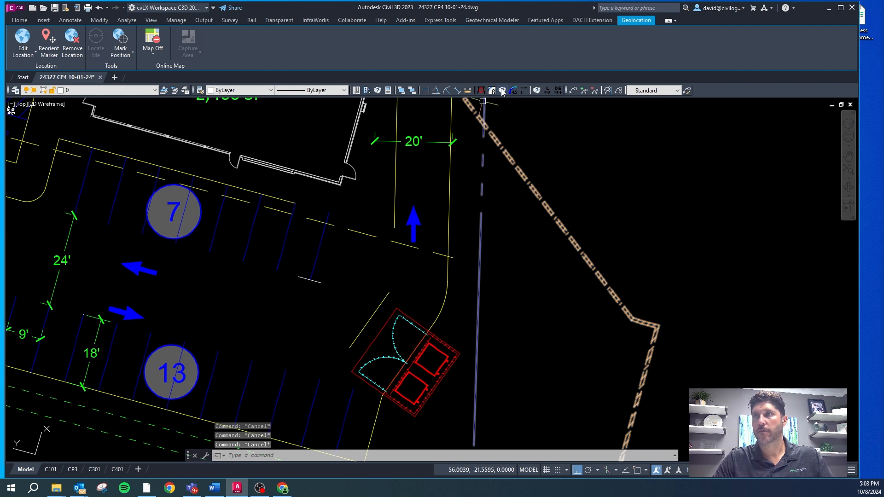
click(502, 91)
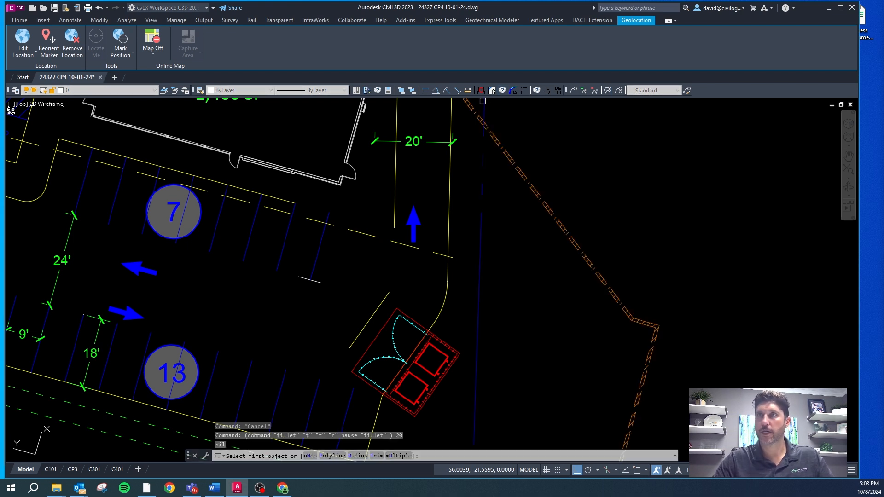
click(318, 280)
key(Escape)
key(Escape)
key(Escape)
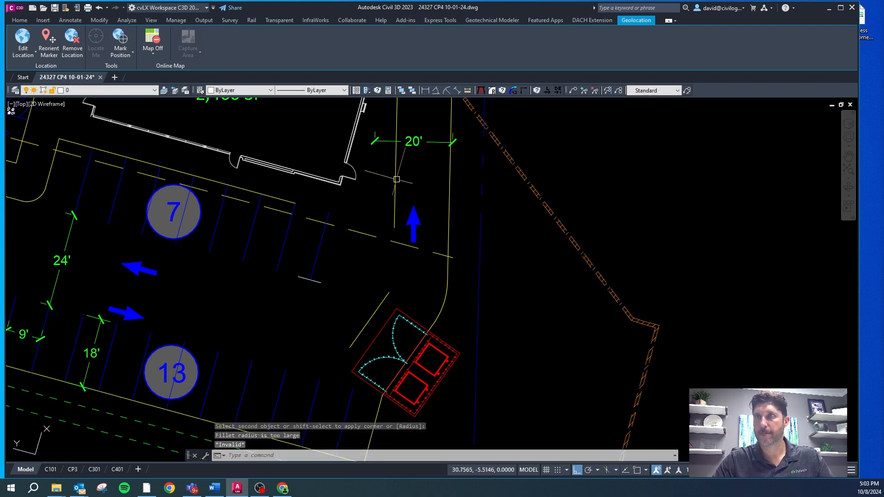
Step: Stretch the west end of the short line below the stalls farther west
click(310, 271)
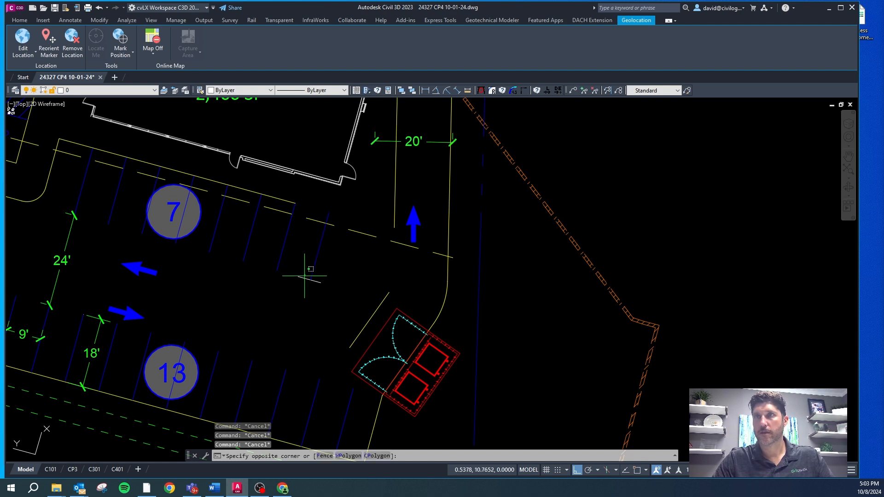
click(298, 277)
click(263, 277)
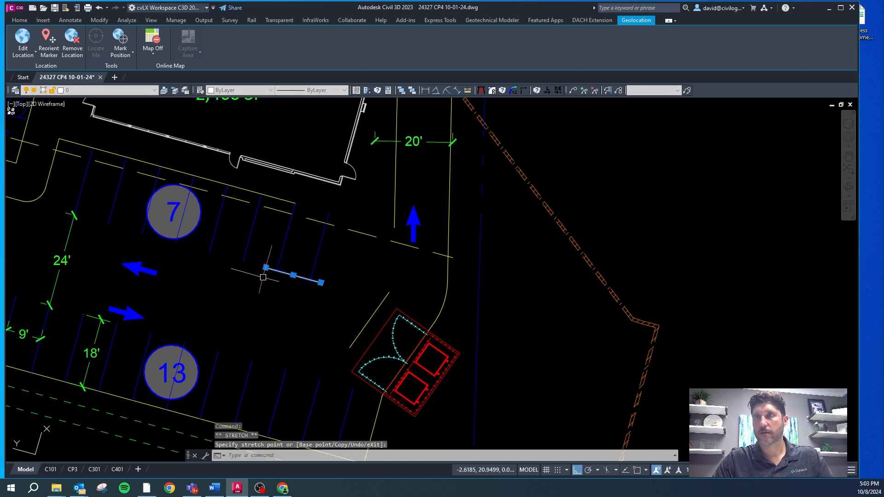
key(Escape)
key(Escape)
Step: Fillet the drive lane's west curb to the lengthened line with a 20-foot radius
key(Escape)
click(502, 92)
click(394, 220)
click(318, 282)
Step: Fillet the easternmost stall line to the large curb arc with a 3-foot radius
key(Escape)
key(Escape)
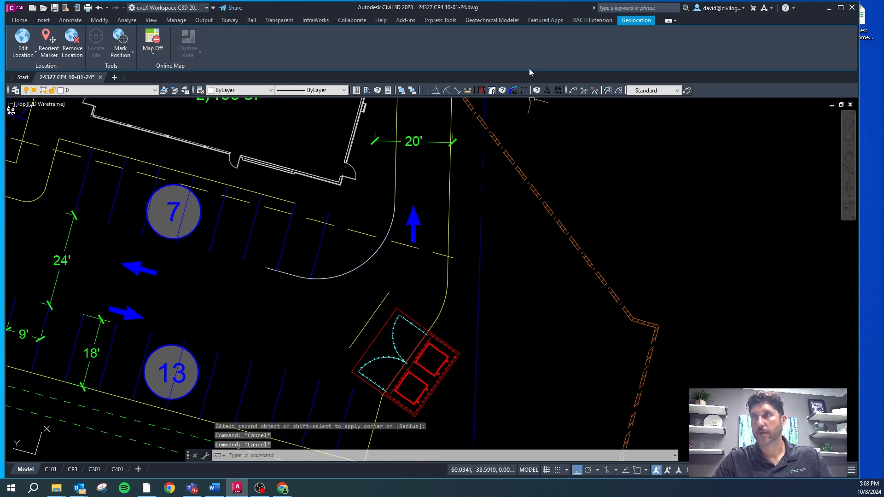
key(Escape)
click(501, 91)
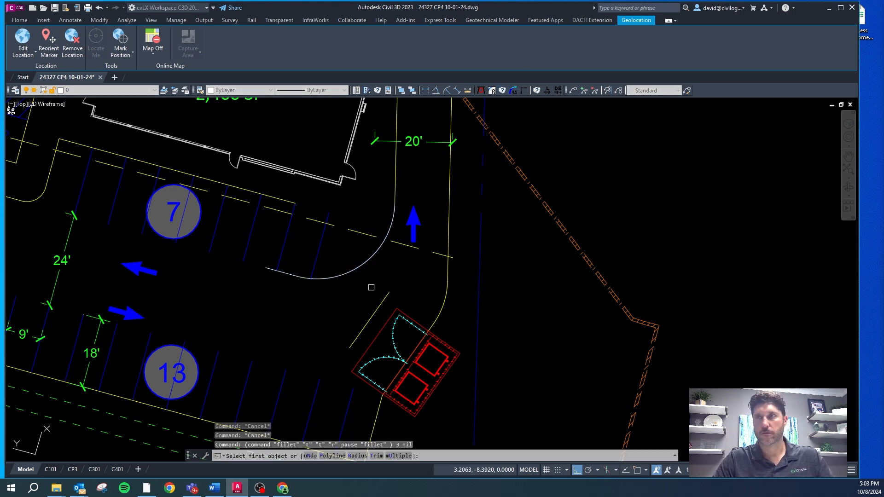
click(313, 268)
key(Escape)
Step: Match the two fillet arcs and the end stall line to the CA-SITE-CONC curb line north of the stalls
click(322, 278)
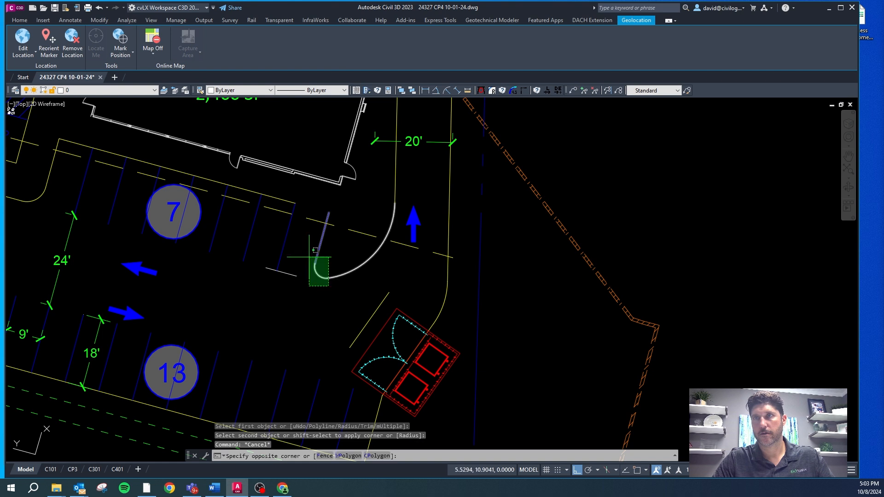
click(309, 256)
text(CG)
key(Return)
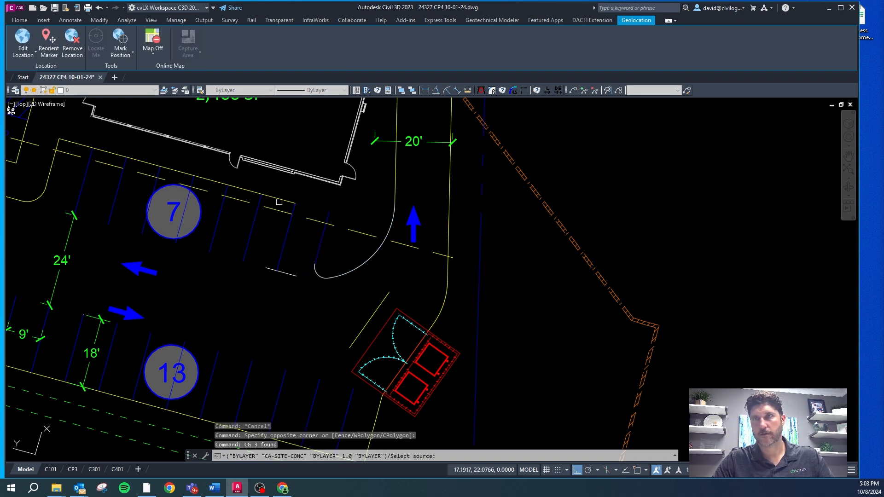
click(286, 201)
Step: Stretch the east end of the curb north of the stalls to the top endpoint of the new island curb
click(295, 203)
shift+right_click(319, 210)
click(329, 215)
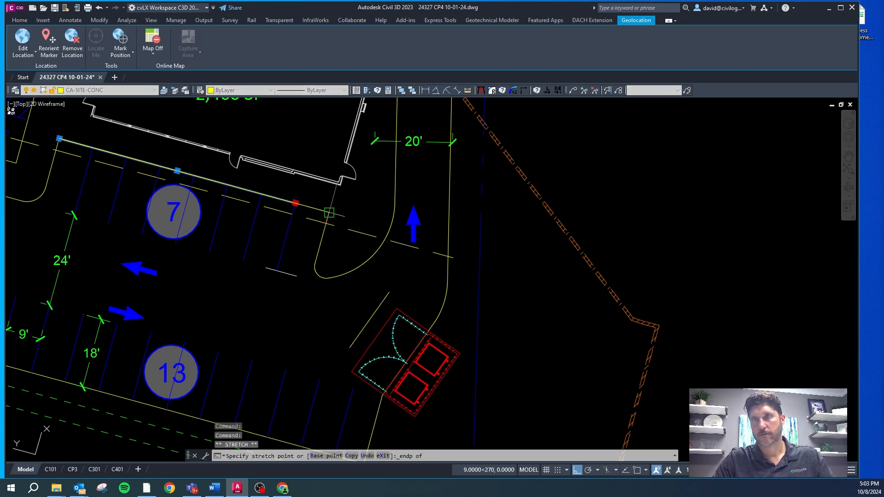
click(329, 213)
key(Escape)
Step: Erase the leftover line below the stalls and the diagonal curb segment beside the dumpster enclosure
click(291, 274)
key(Delete)
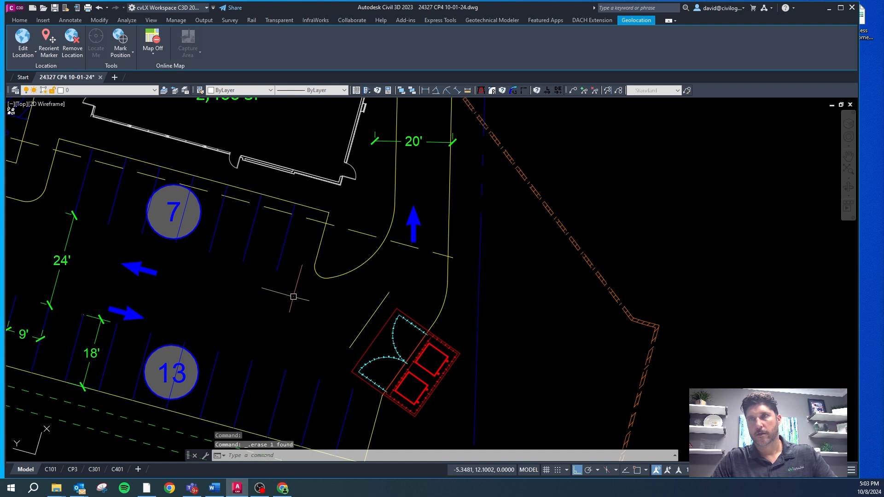
scroll(303, 293, down, 2)
click(345, 312)
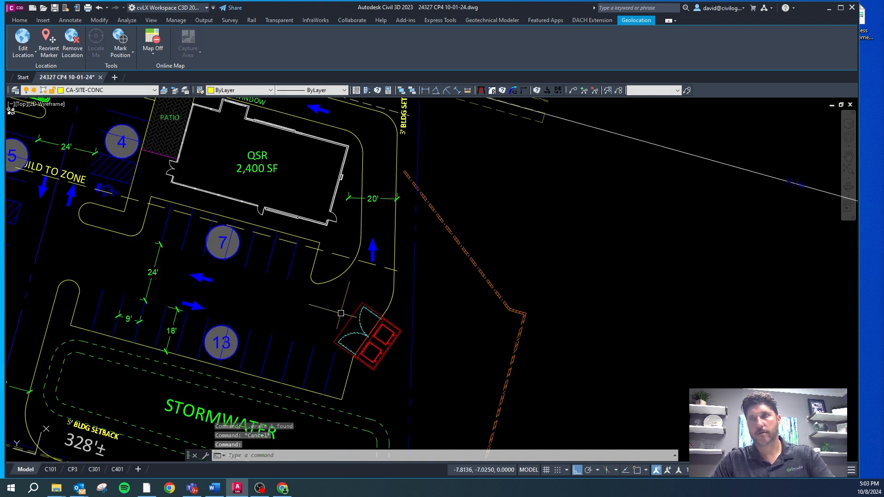
key(Delete)
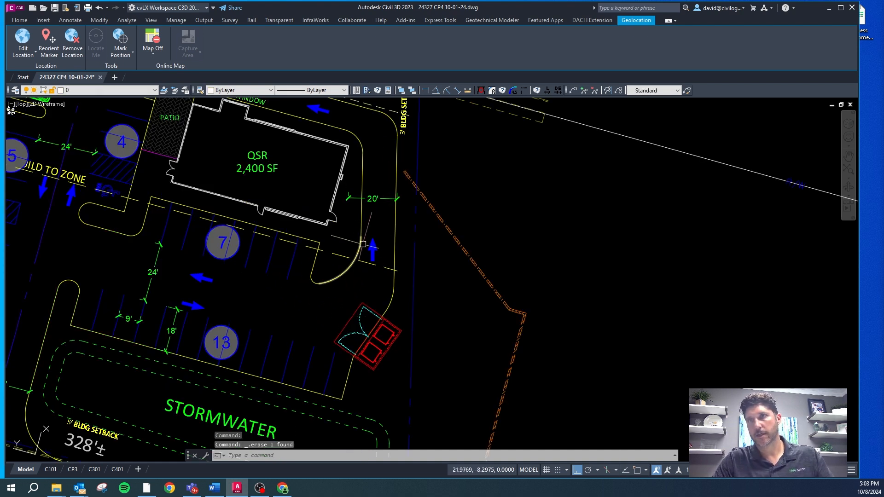
Step: Move the straight arrow from the 20' drive lane into the parking aisle west of the dumpster enclosure
scroll(362, 244, up, 2)
key(Escape)
click(380, 264)
click(377, 252)
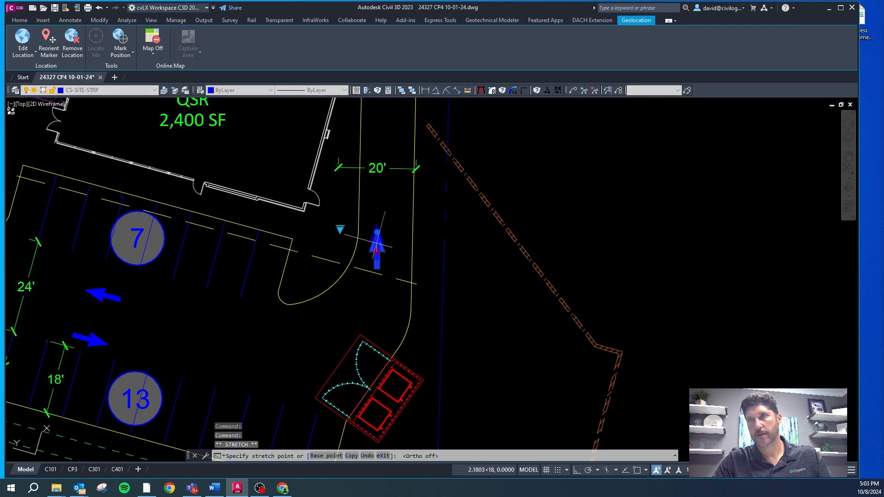
click(272, 356)
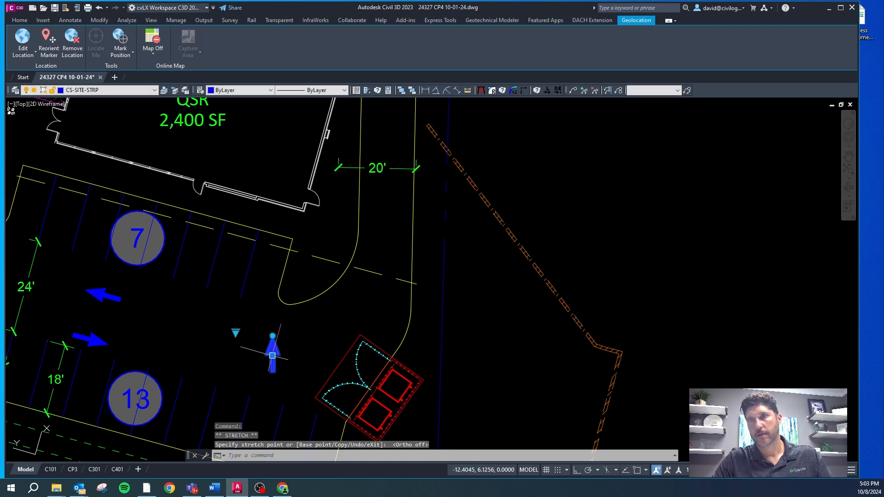
Step: Change the moved arrow to a curved turn arrow, rotated toward the drive-through lane and shifted slightly southeast
click(235, 333)
click(258, 410)
click(272, 339)
key(F8)
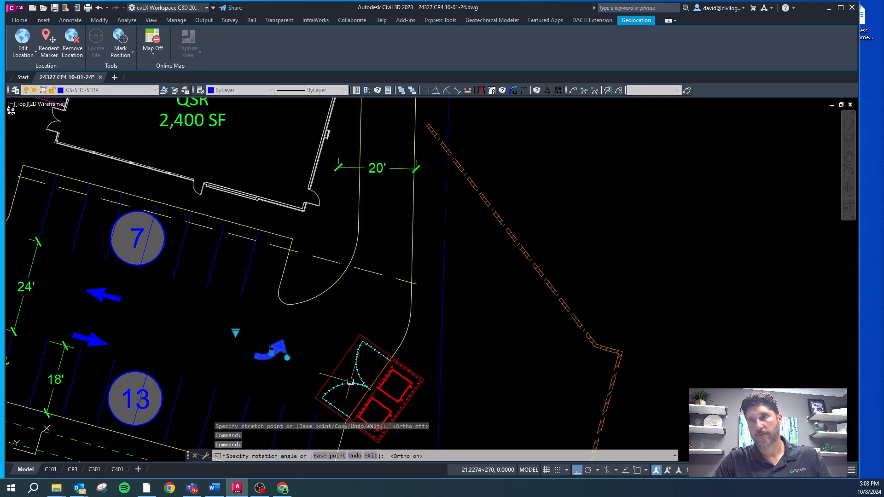
click(271, 353)
key(F8)
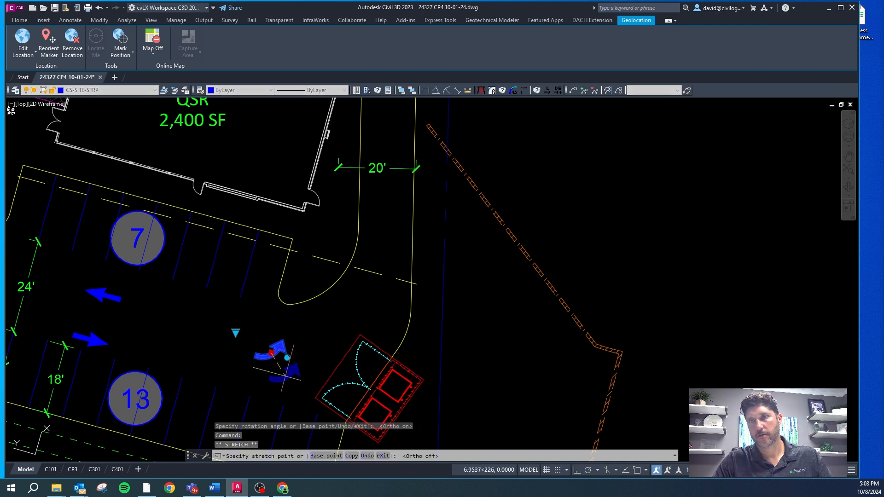
click(288, 383)
Step: Copy the curved turn arrow to the drive-through lane near the QSR's northeast corner
text(co)
key(space)
click(305, 378)
scroll(286, 385, down, 2)
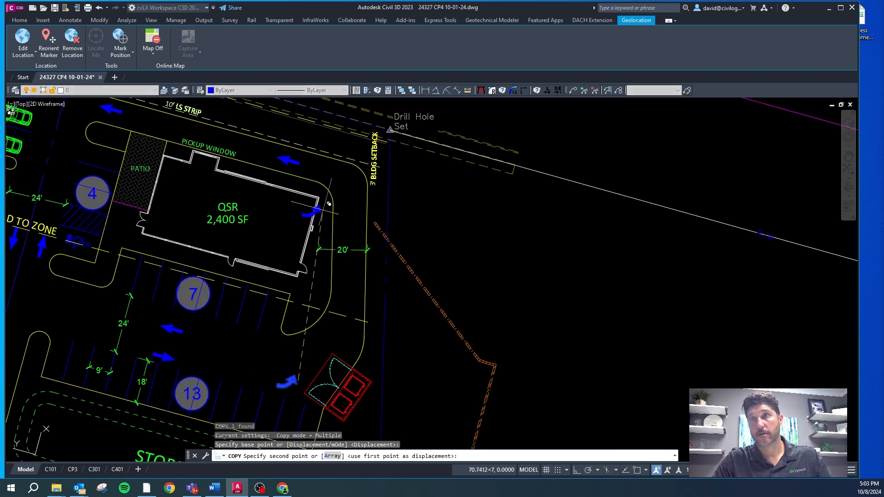
click(358, 211)
key(Escape)
Step: Rotate the copied arrow to follow the lane's left turn and move it north into the bend
click(346, 211)
click(355, 217)
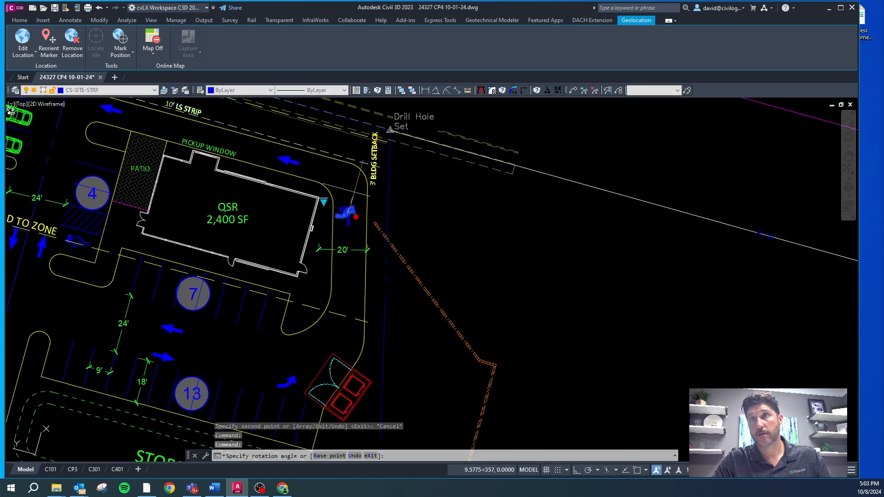
click(355, 211)
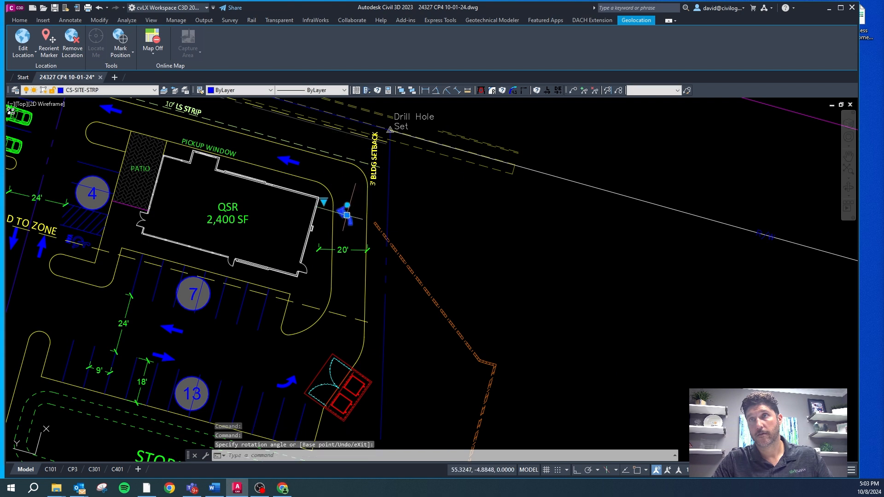
click(347, 215)
key(Escape)
click(285, 161)
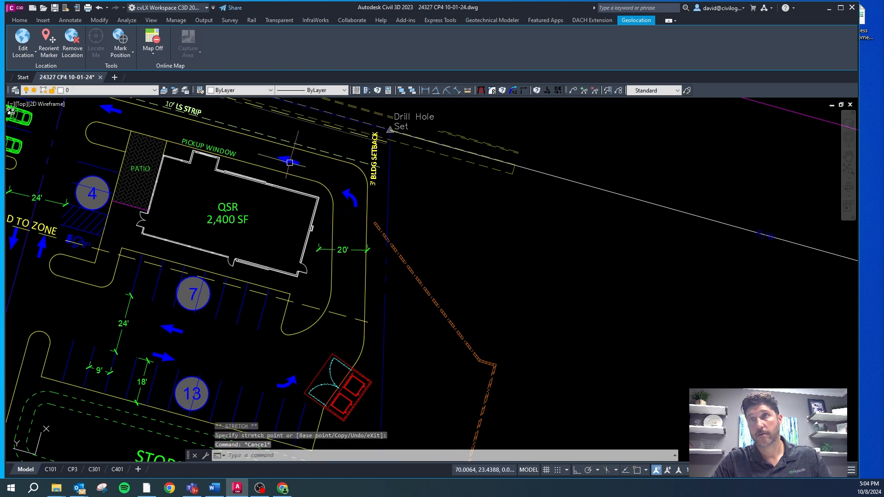
scroll(203, 151, down, 3)
scroll(171, 134, up, 3)
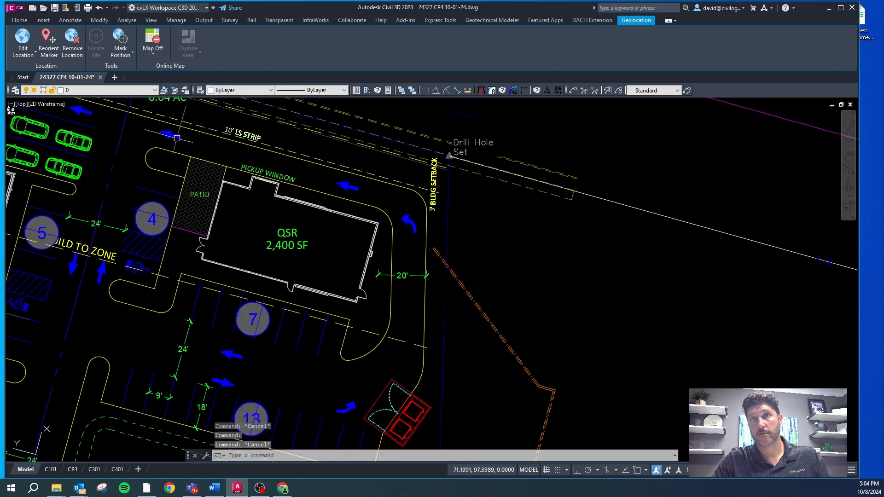
Step: Change the straight arrow northwest of the patio to LEFT, rotate it to follow the lane's turn and shift it slightly west
click(146, 121)
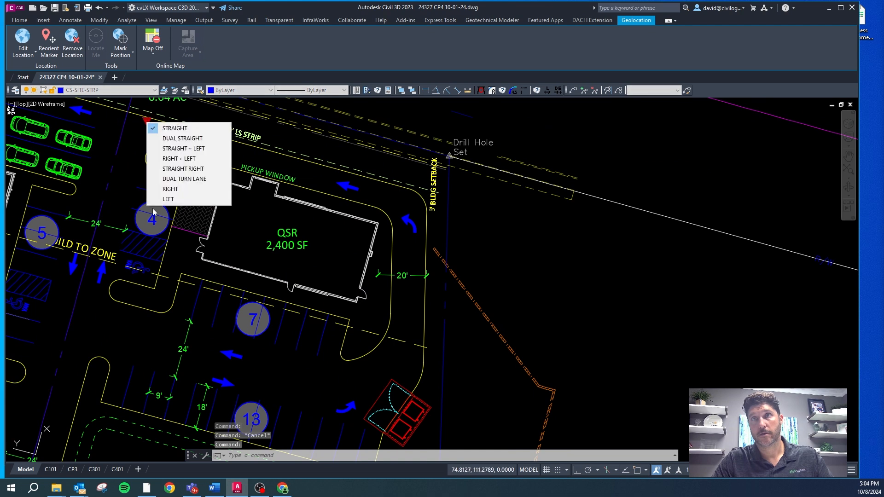
click(162, 198)
click(170, 125)
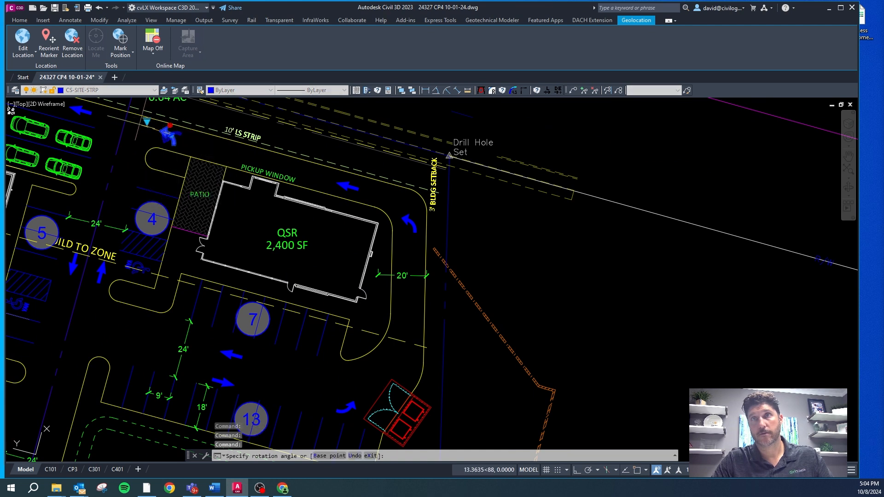
click(136, 124)
scroll(163, 126, up, 4)
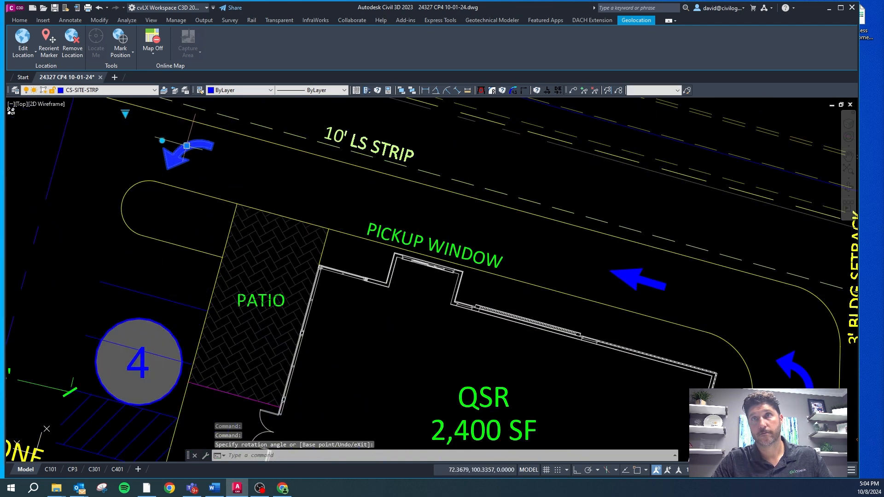
click(186, 146)
click(166, 141)
key(Escape)
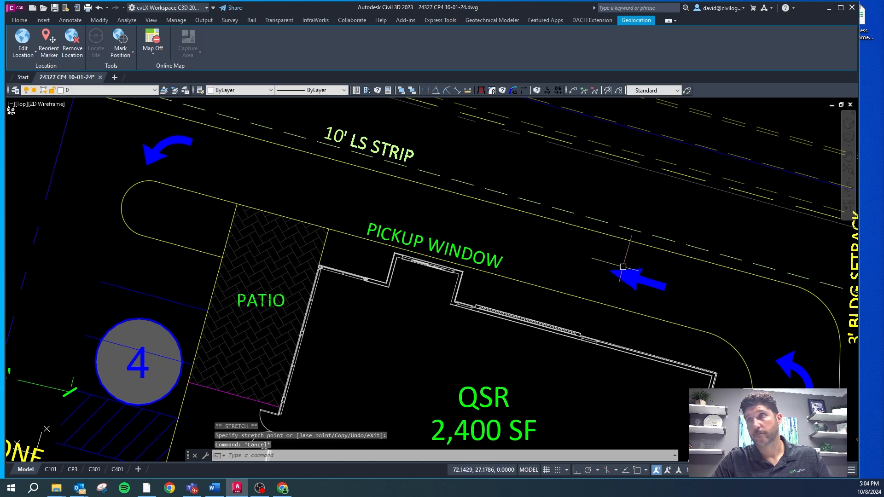
Step: Move the straight arrow north of the QSR farther west along the drive-through lane, toward the pickup window
click(626, 276)
click(639, 278)
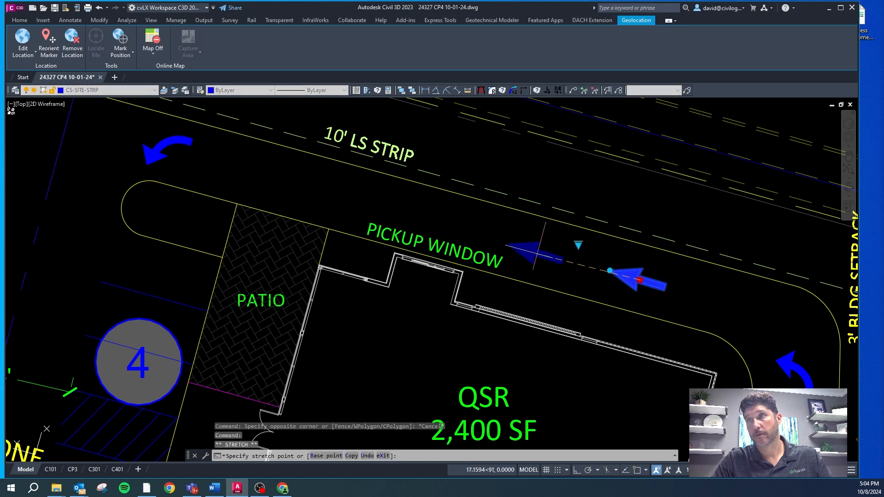
scroll(378, 179, down, 6)
key(Escape)
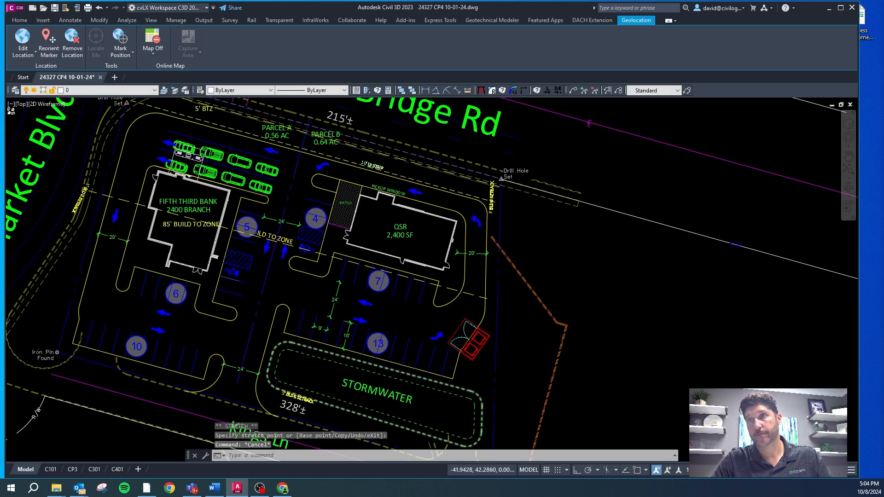
Step: Move the two-way arrows in the QSR parking aisle west, and shift the central drive's two-way arrows south of the build-to-zone line
scroll(370, 348, up, 2)
click(354, 285)
click(358, 290)
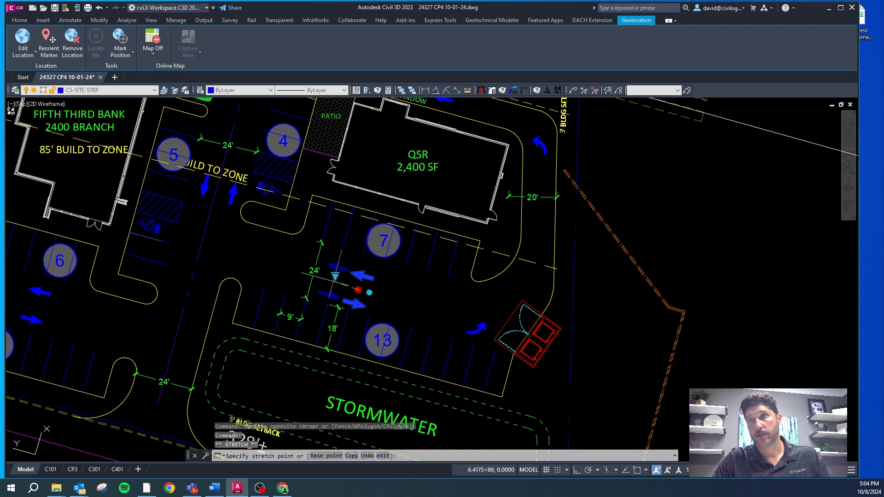
click(281, 262)
click(281, 262)
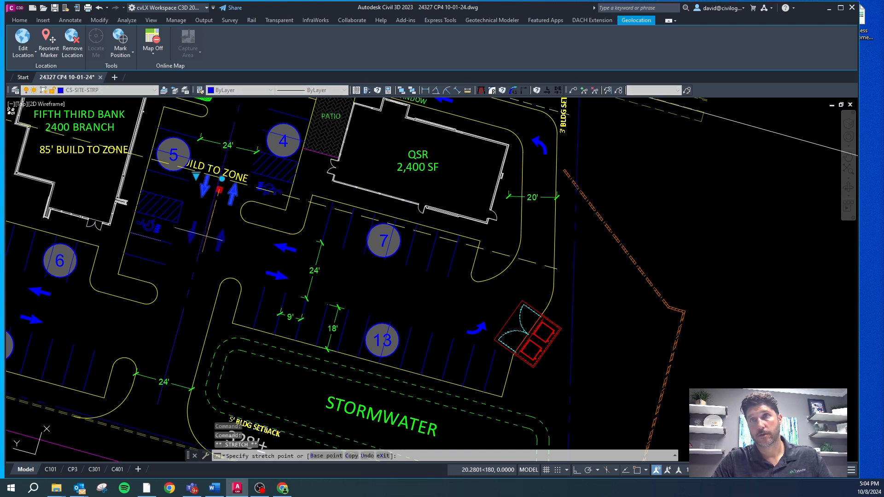
key(Escape)
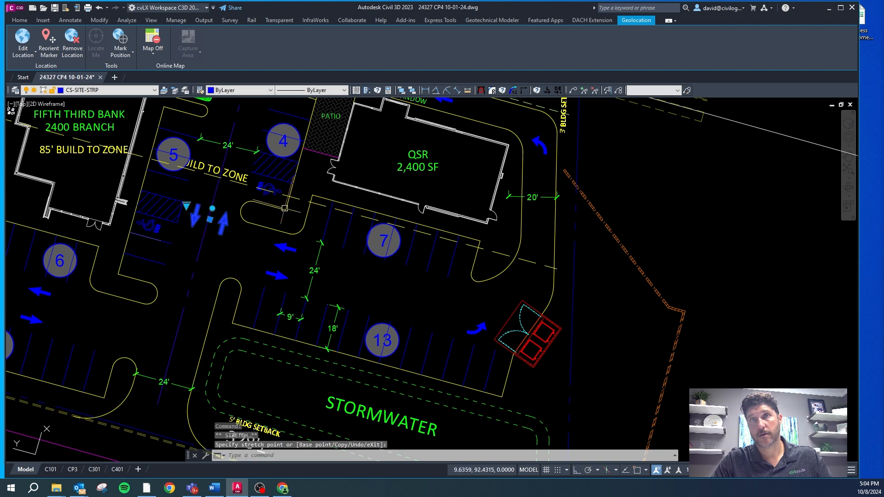
Step: Rotate the bank's 85' BUILD TO ZONE label parallel to its dashed line and position it just above the line
scroll(283, 208, down, 3)
scroll(177, 165, up, 1)
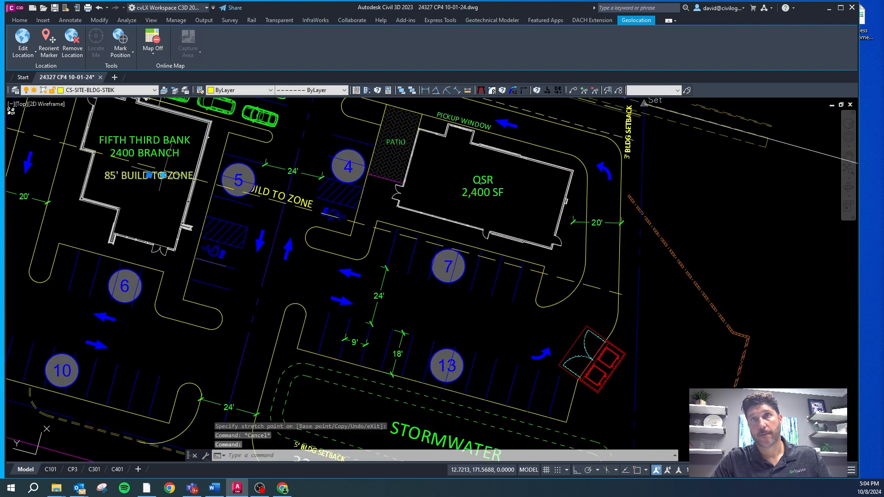
click(163, 175)
key(F8)
click(244, 205)
scroll(146, 169, up, 2)
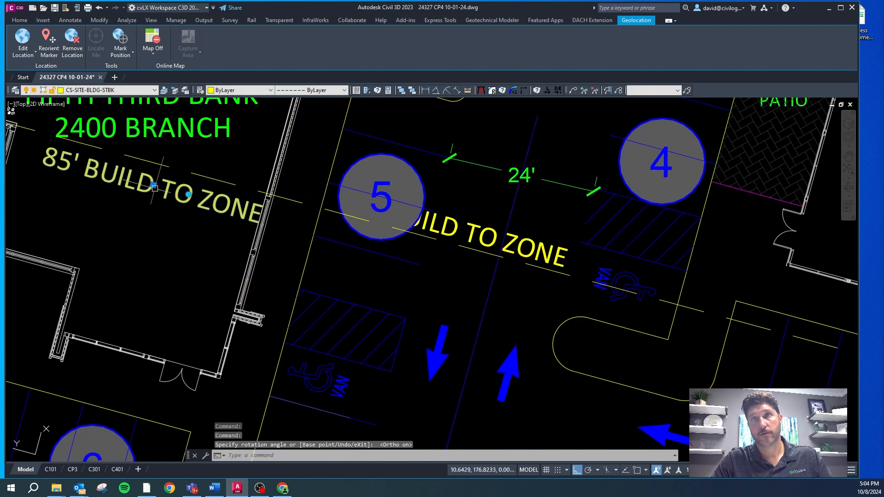
click(154, 185)
key(F8)
click(151, 146)
scroll(203, 289, down, 2)
scroll(204, 299, down, 2)
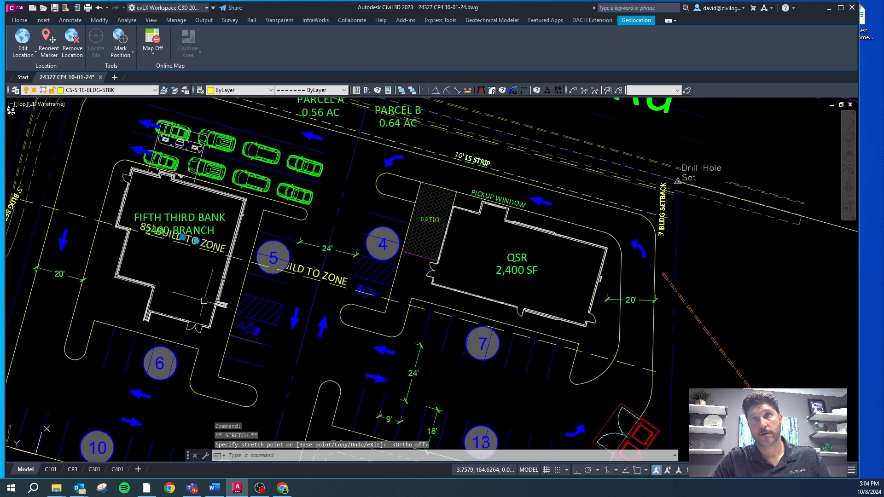
key(Escape)
Step: Move the FIFTH THIRD BANK 2400 BRANCH label north, clear of the 85' BUILD TO ZONE label
click(187, 217)
click(180, 223)
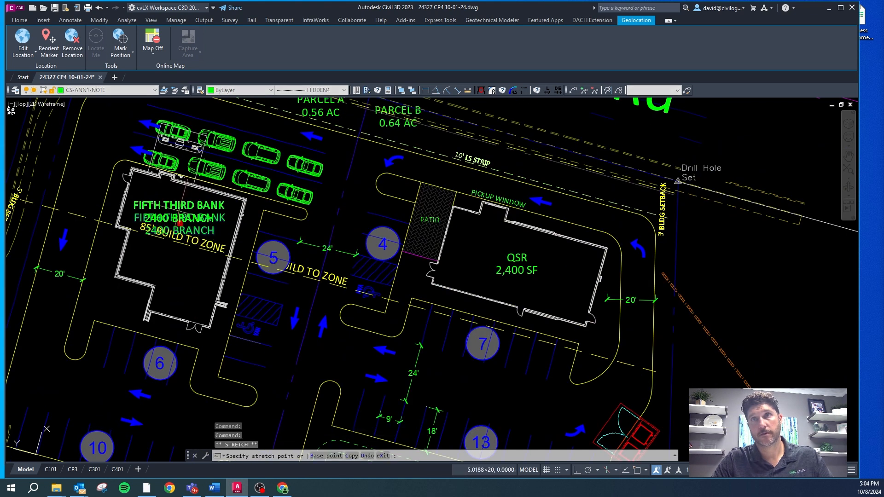
click(179, 210)
scroll(179, 216, down, 2)
scroll(271, 255, up, 2)
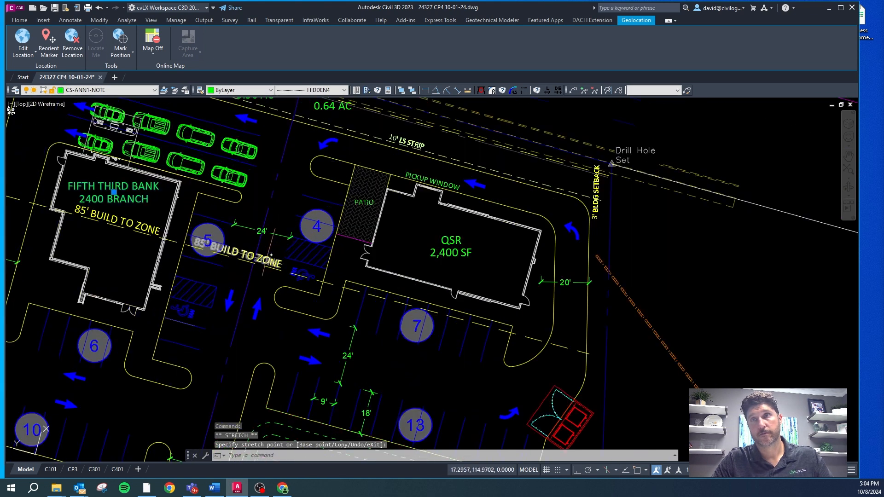
key(Escape)
Step: Move the other 85' BUILD TO ZONE label from the central drive to the dashed line along the QSR's south side
click(271, 255)
click(238, 252)
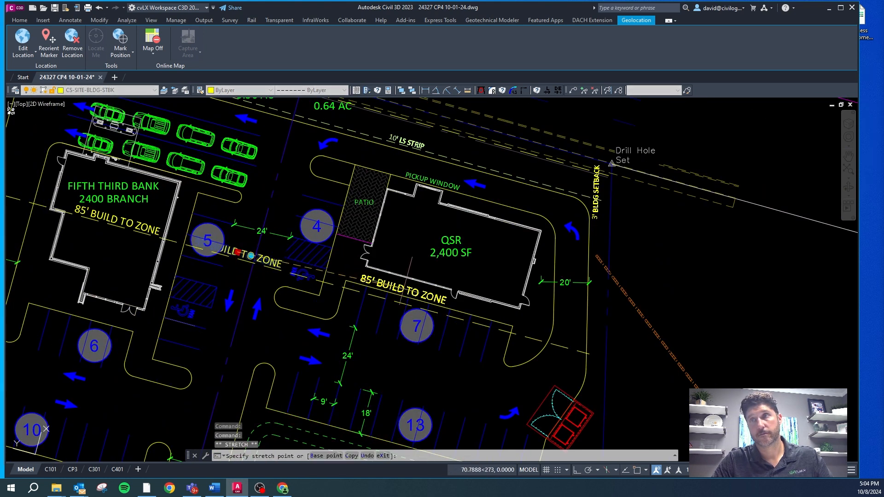
key(Escape)
Step: Restore the World UCS, turn on the aerial map and view the site plan over its surroundings
scroll(250, 193, down, 4)
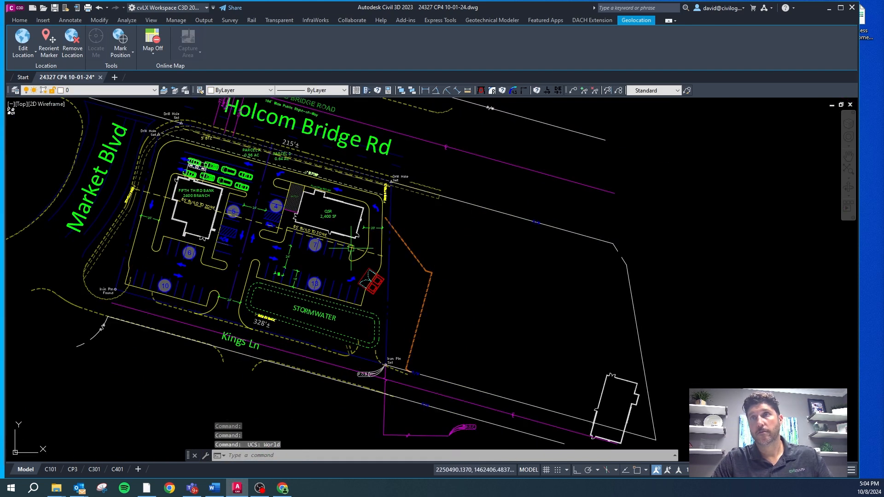
scroll(231, 251, down, 4)
key(Escape)
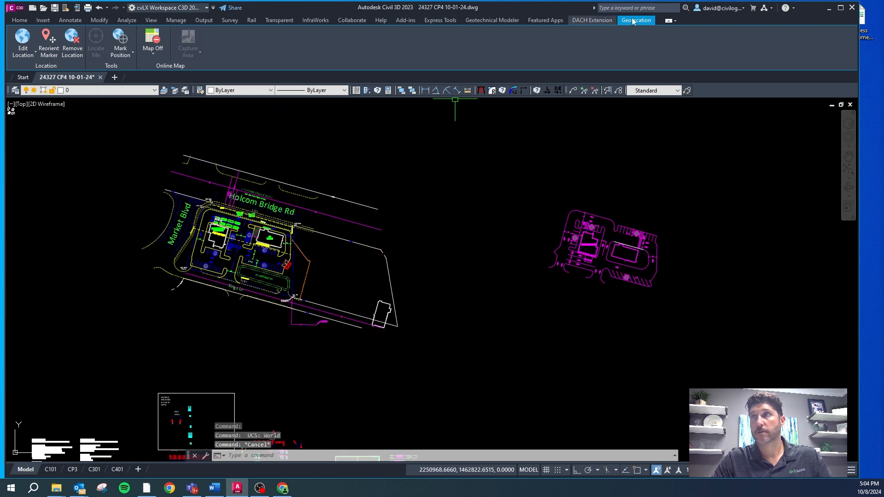
click(154, 51)
click(159, 70)
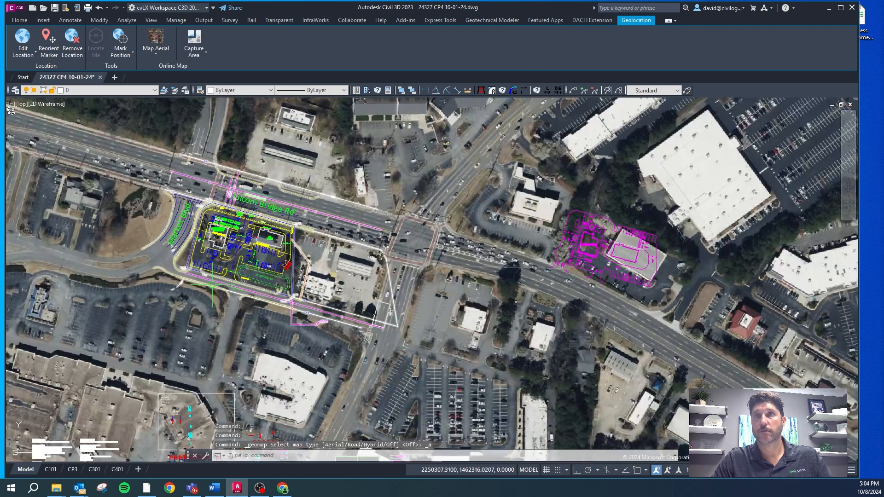
scroll(243, 223, up, 4)
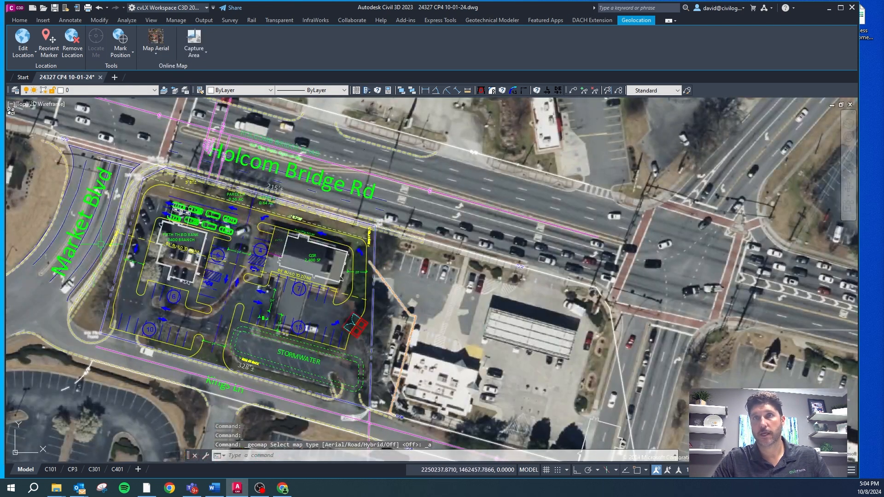
scroll(362, 414, up, 2)
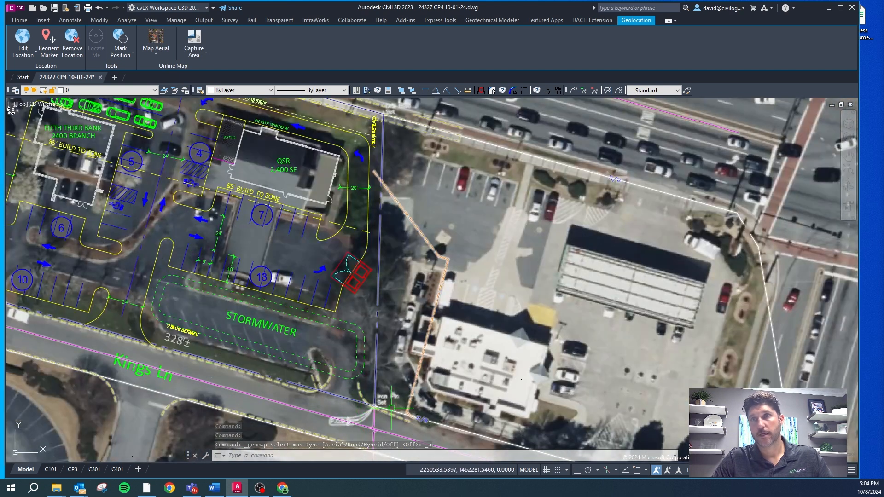
scroll(391, 197, down, 4)
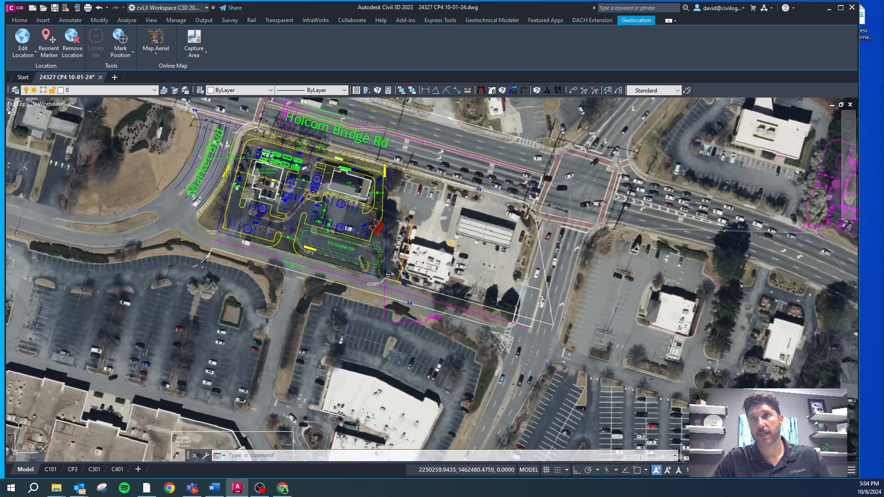
scroll(251, 125, up, 2)
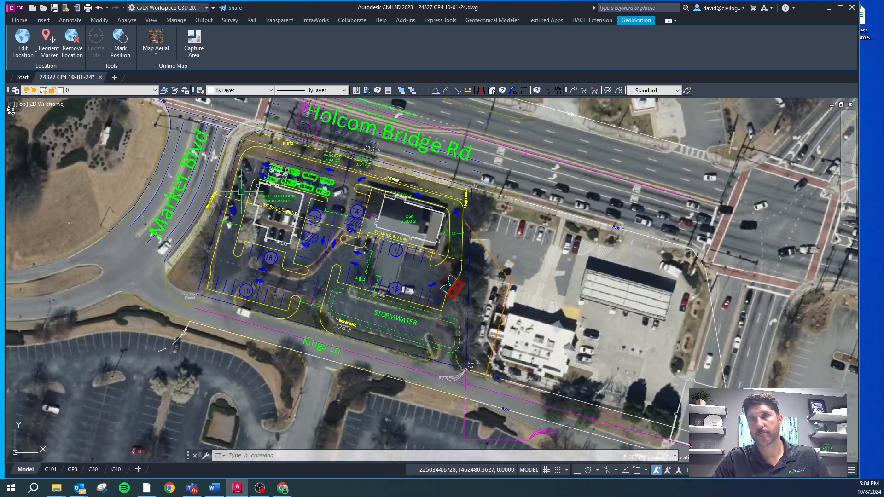